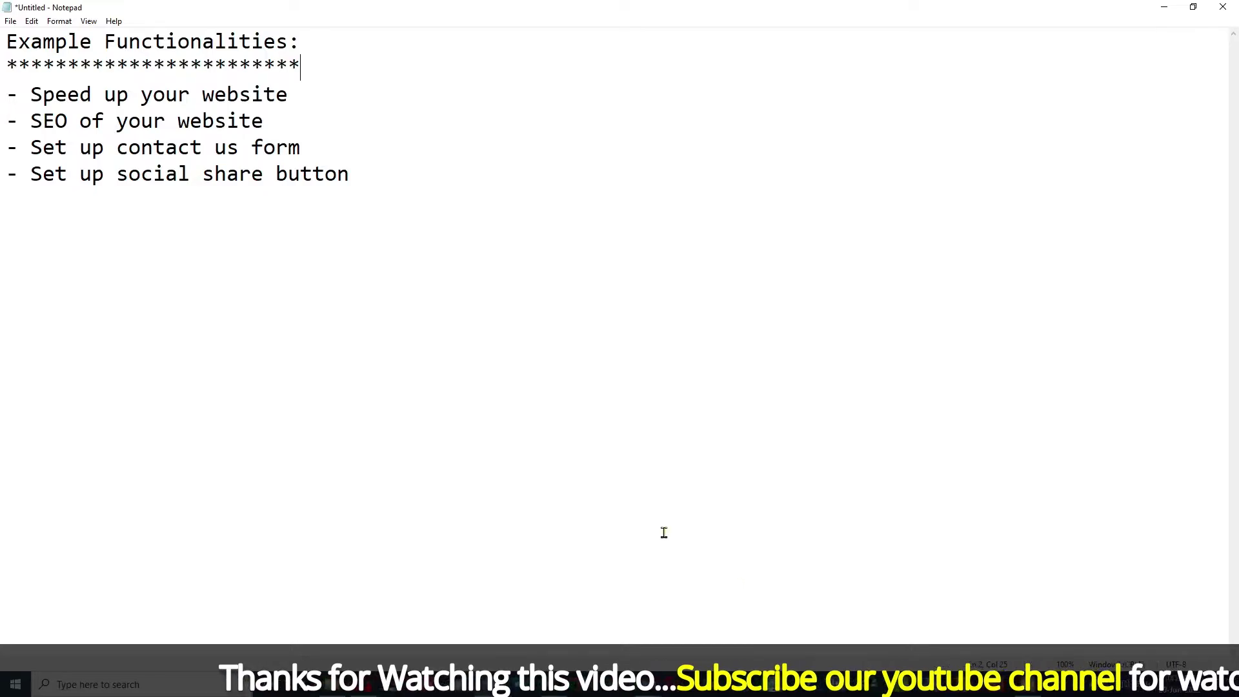
Switch to the WordPress dashboard in Chrome and open the Installed Plugins page in a new tab
mouse_move(648, 682)
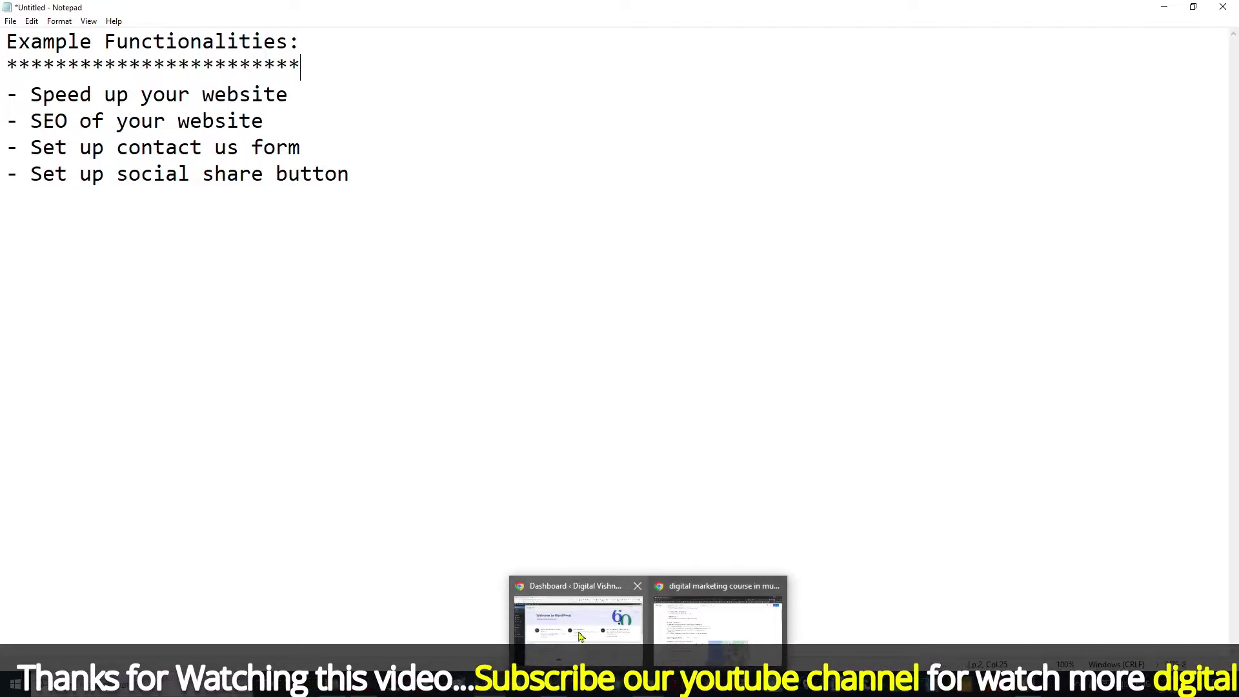
left_click(570, 625)
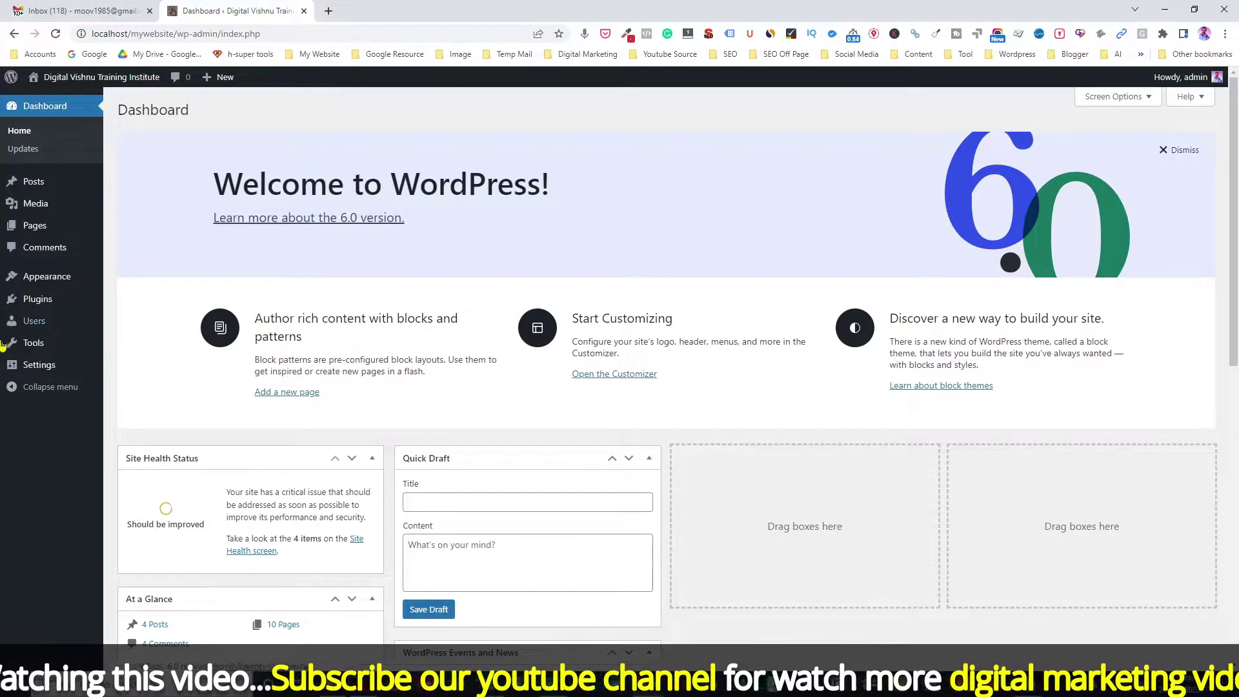
mouse_move(24, 302)
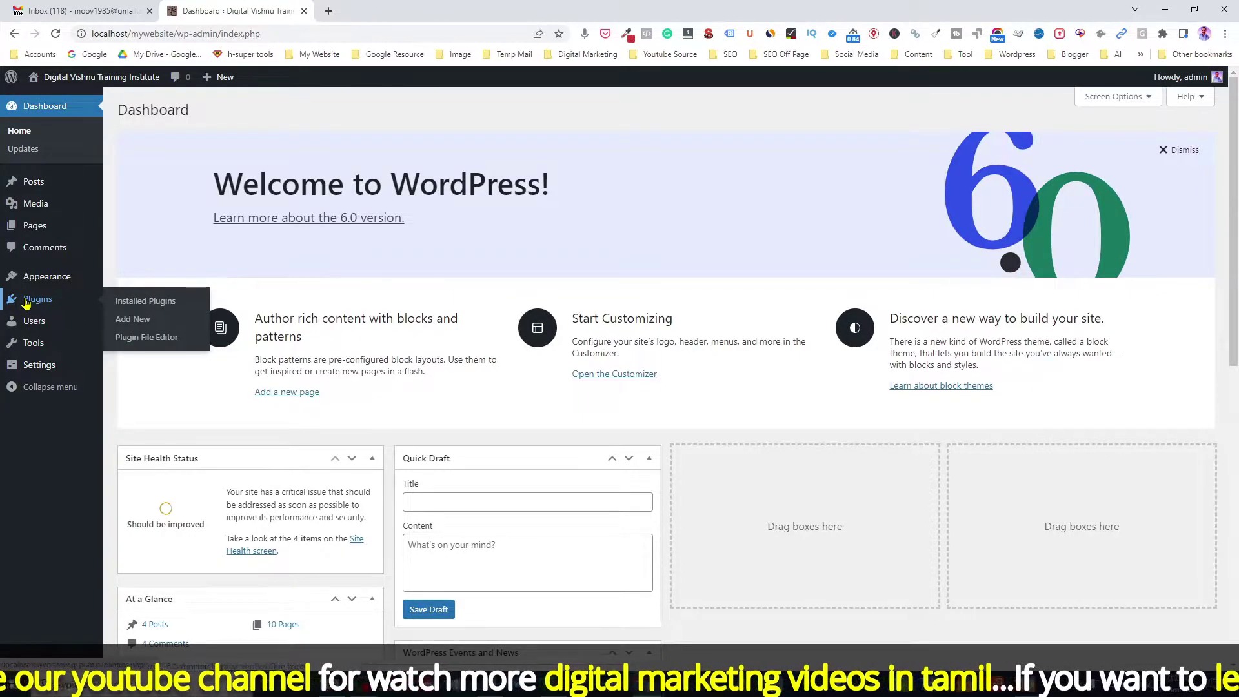
right_click(140, 302)
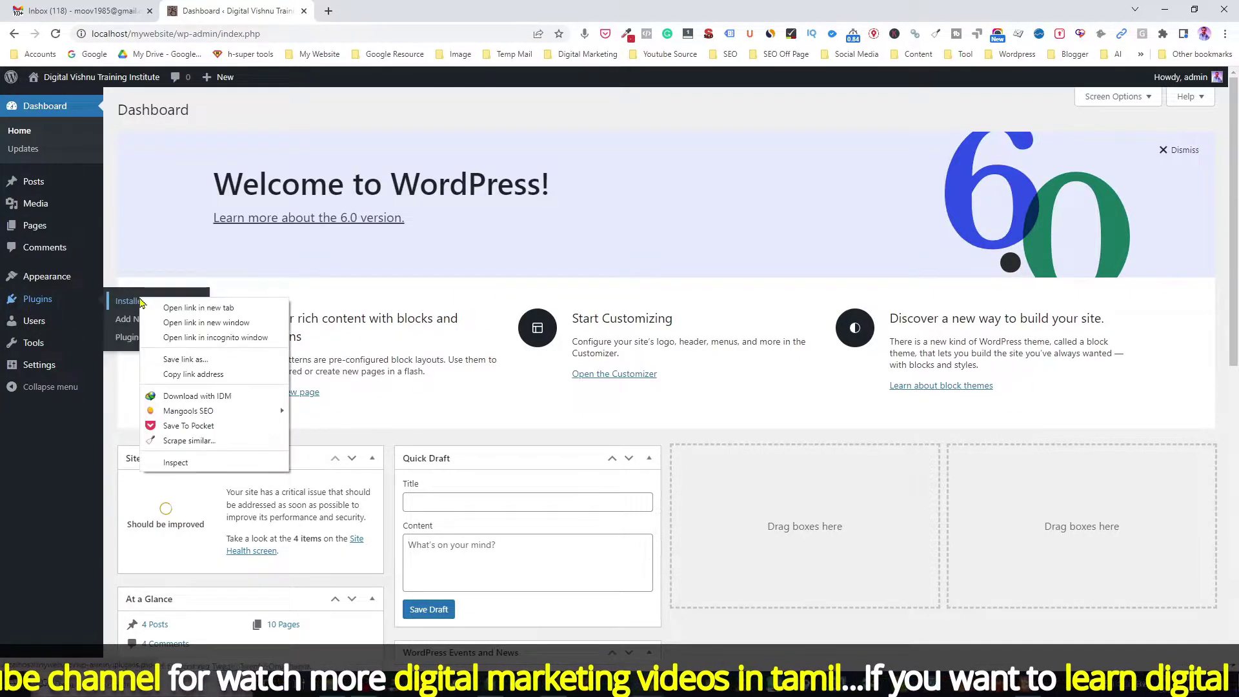
left_click(173, 309)
left_click(377, 18)
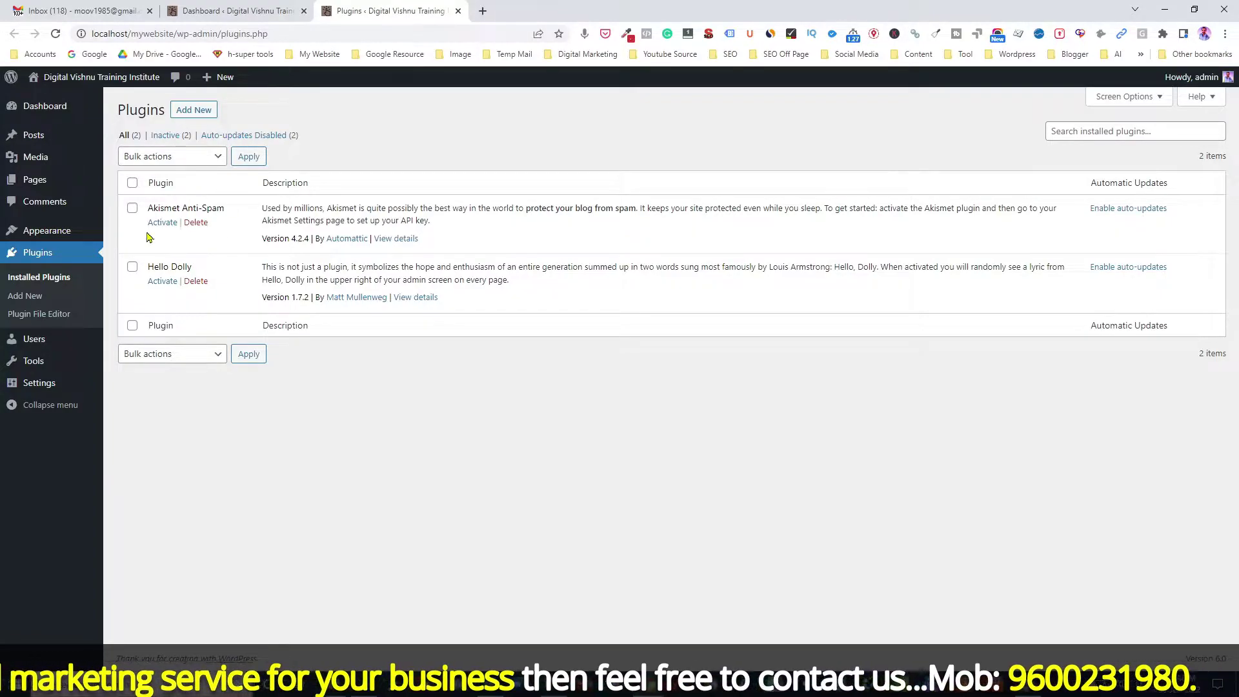
left_click(132, 208)
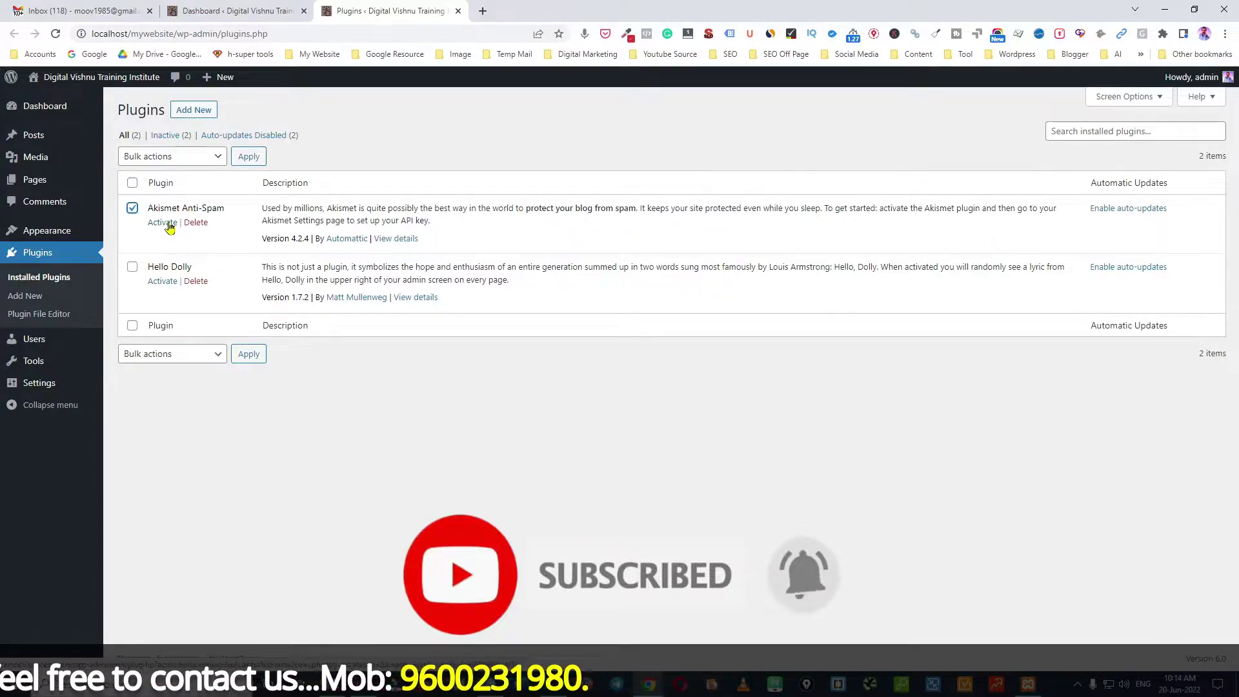
left_click(132, 211)
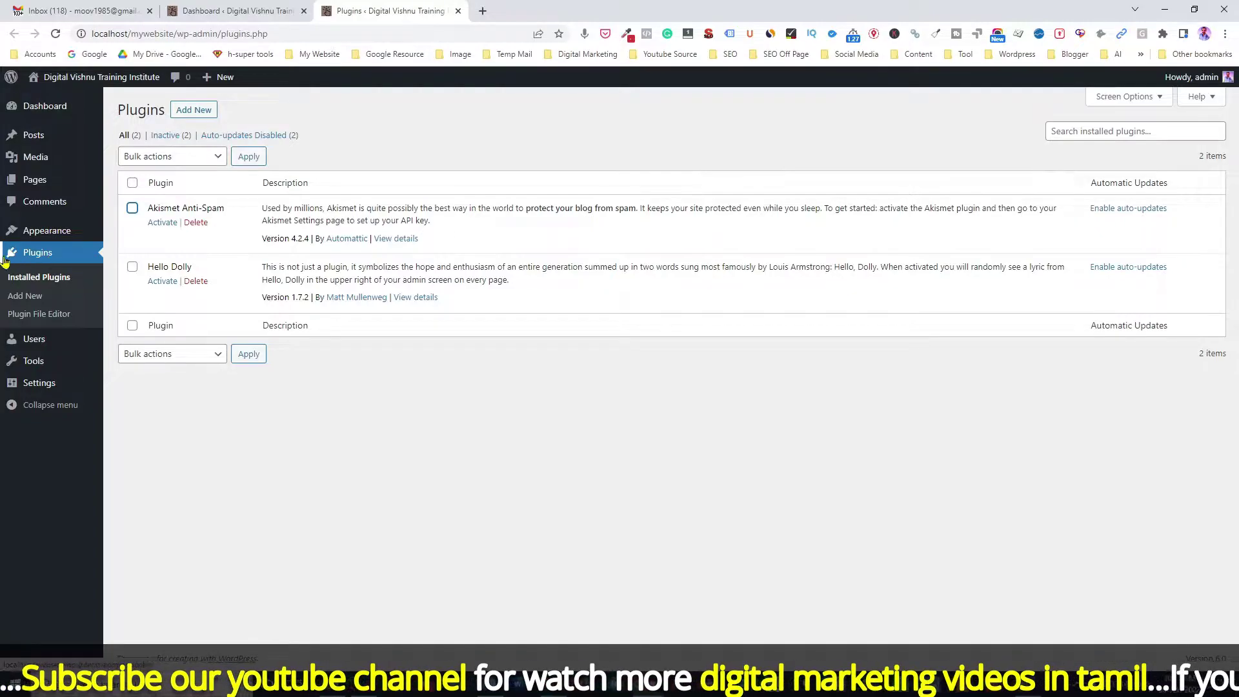
Open the page for adding plugins in another new tab and look through the featured plugins
right_click(26, 297)
left_click(52, 304)
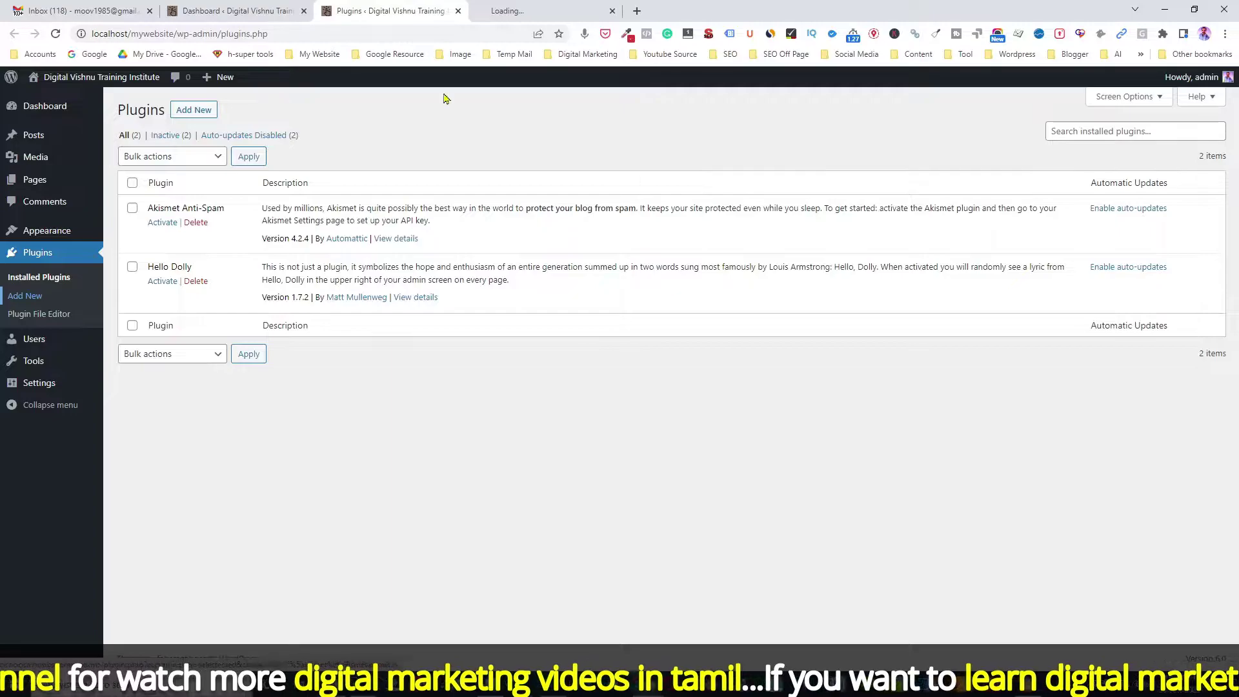
left_click(507, 14)
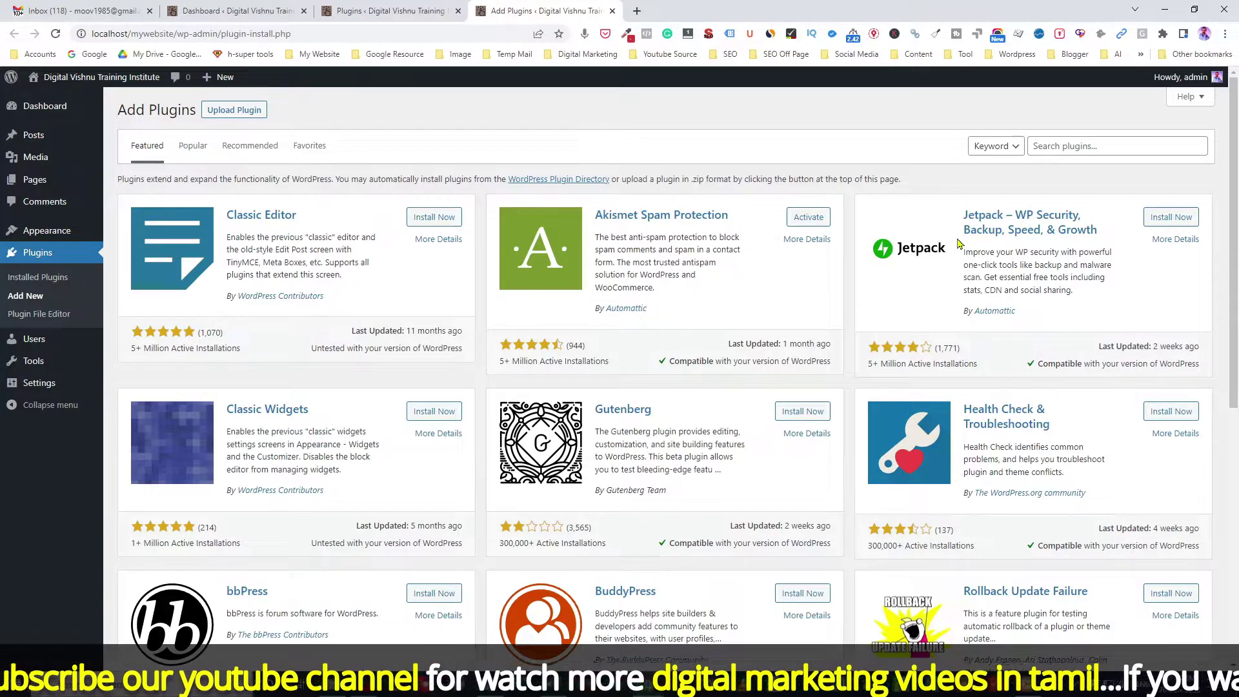
mouse_move(112, 157)
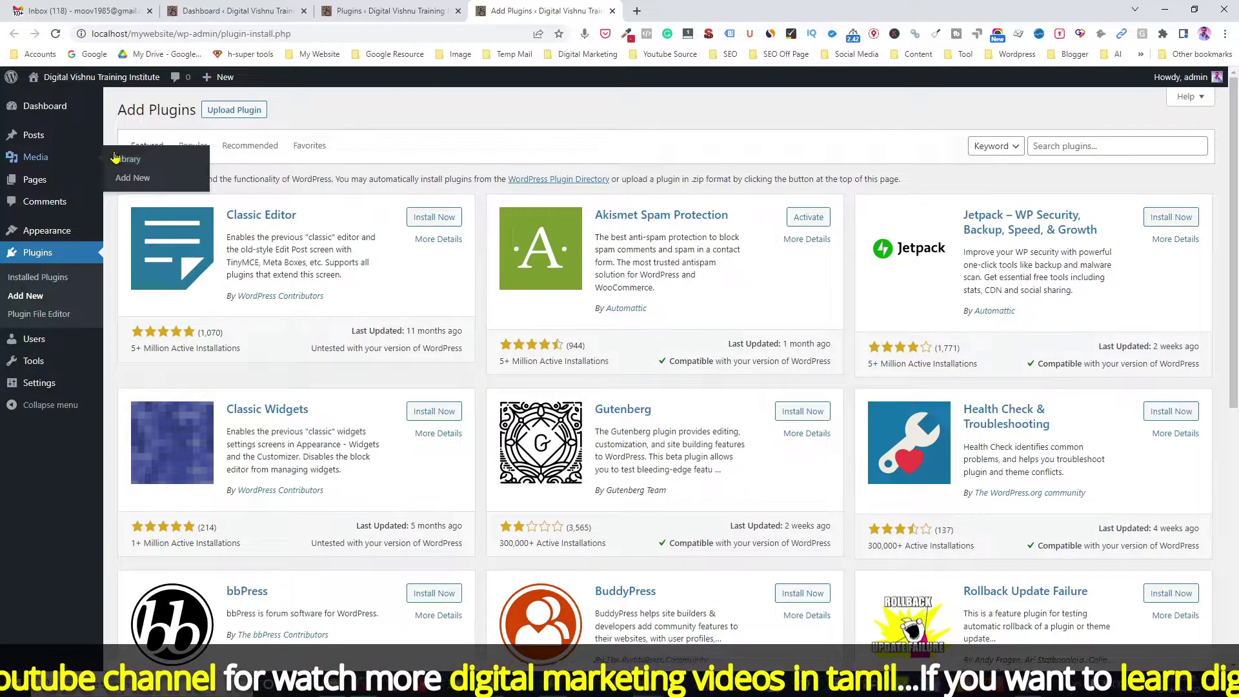
left_click_drag(1232, 234, 1236, 395)
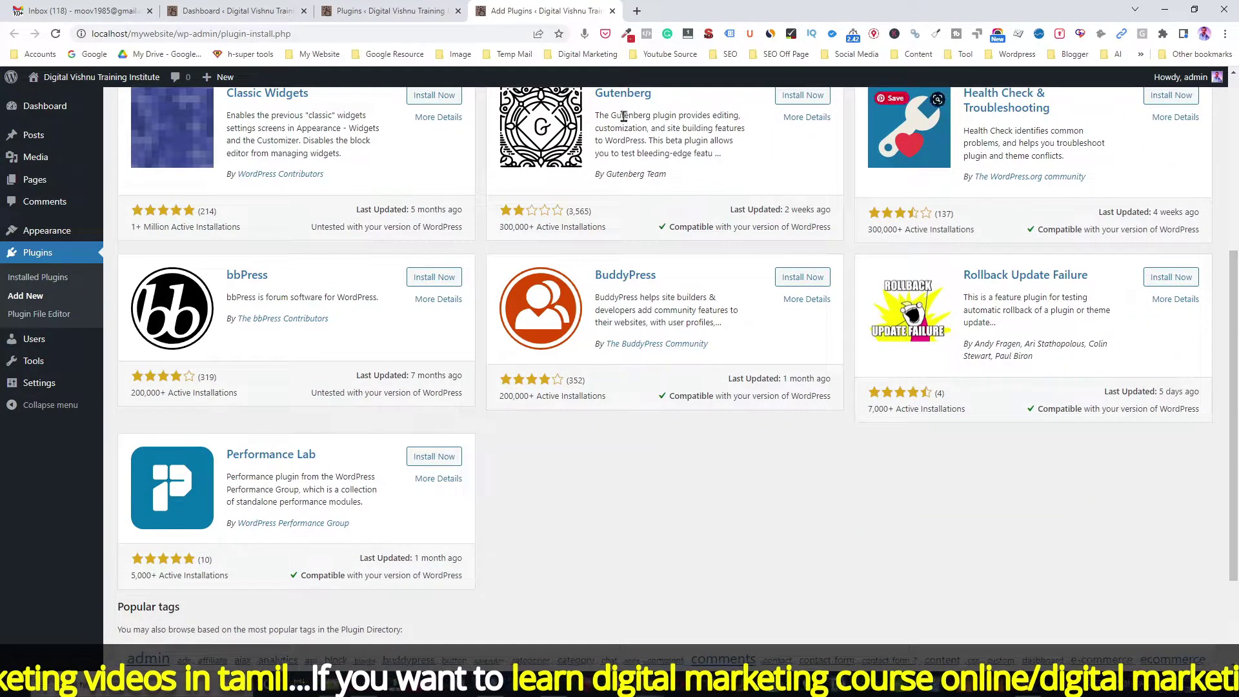
left_click_drag(1236, 300, 1235, 129)
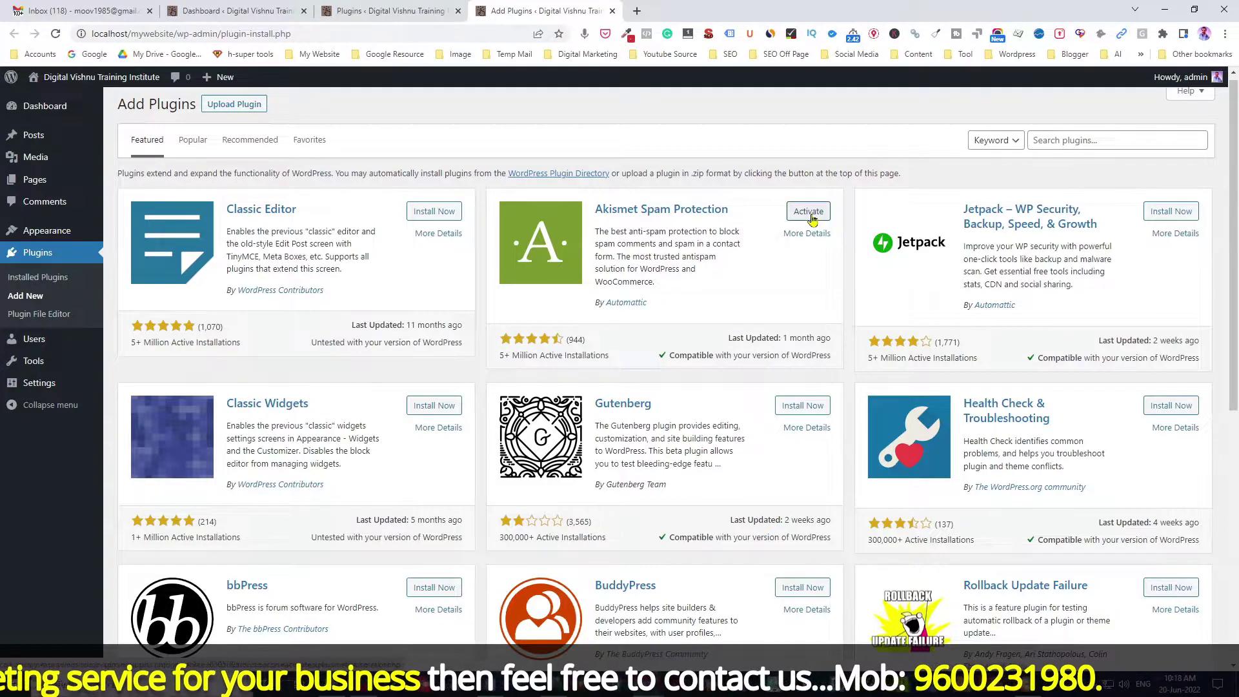
Look through the Popular and Recommended plugin lists, and view the Plugin File Editor
left_click(193, 139)
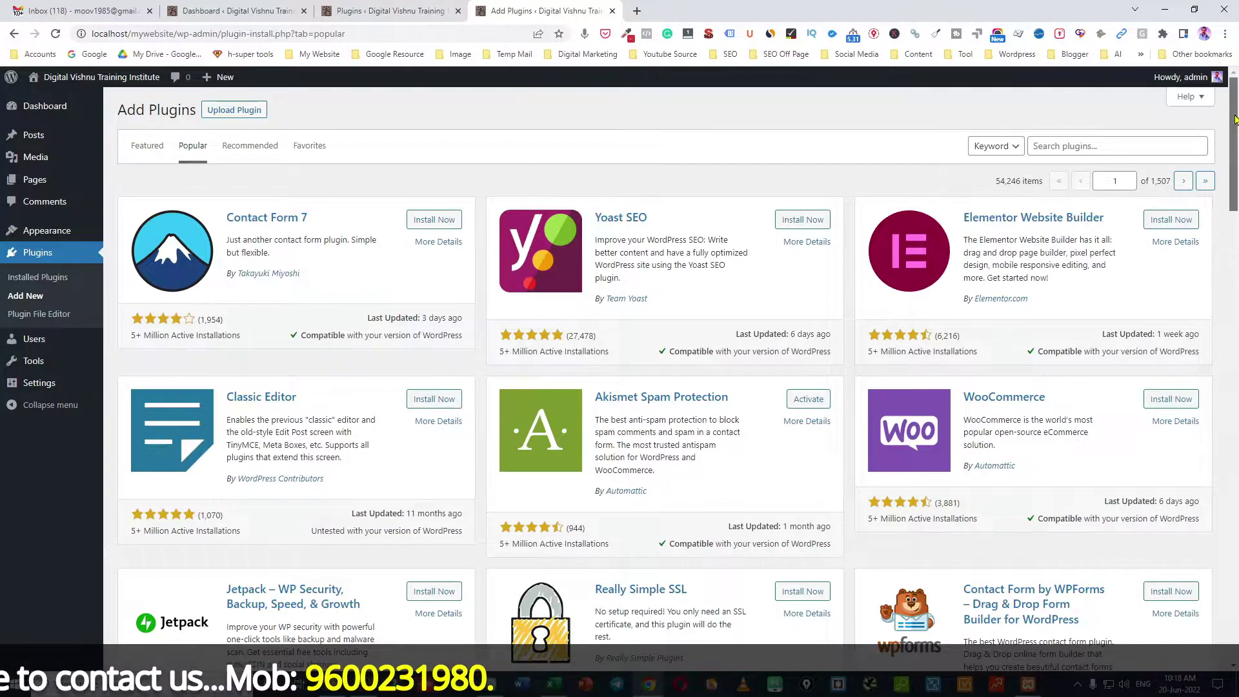
scroll(1234, 119, "down", 1)
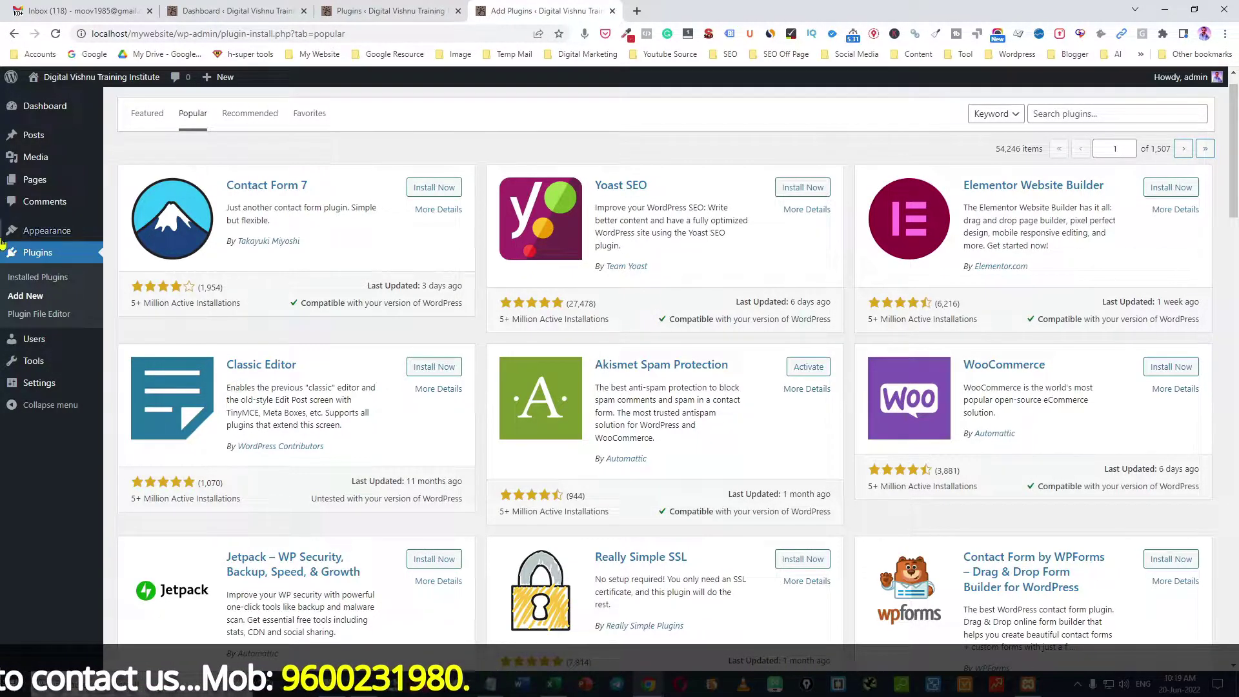
left_click_drag(1235, 196, 1037, 602)
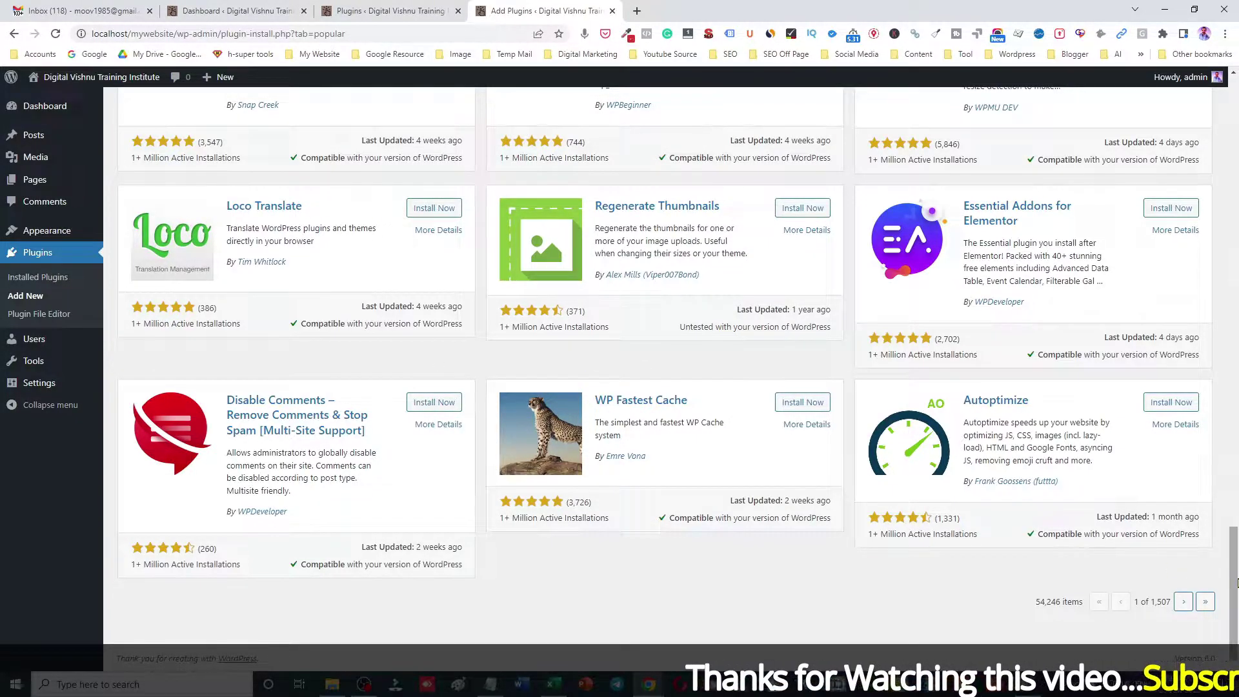
left_click_drag(1235, 582, 1236, 134)
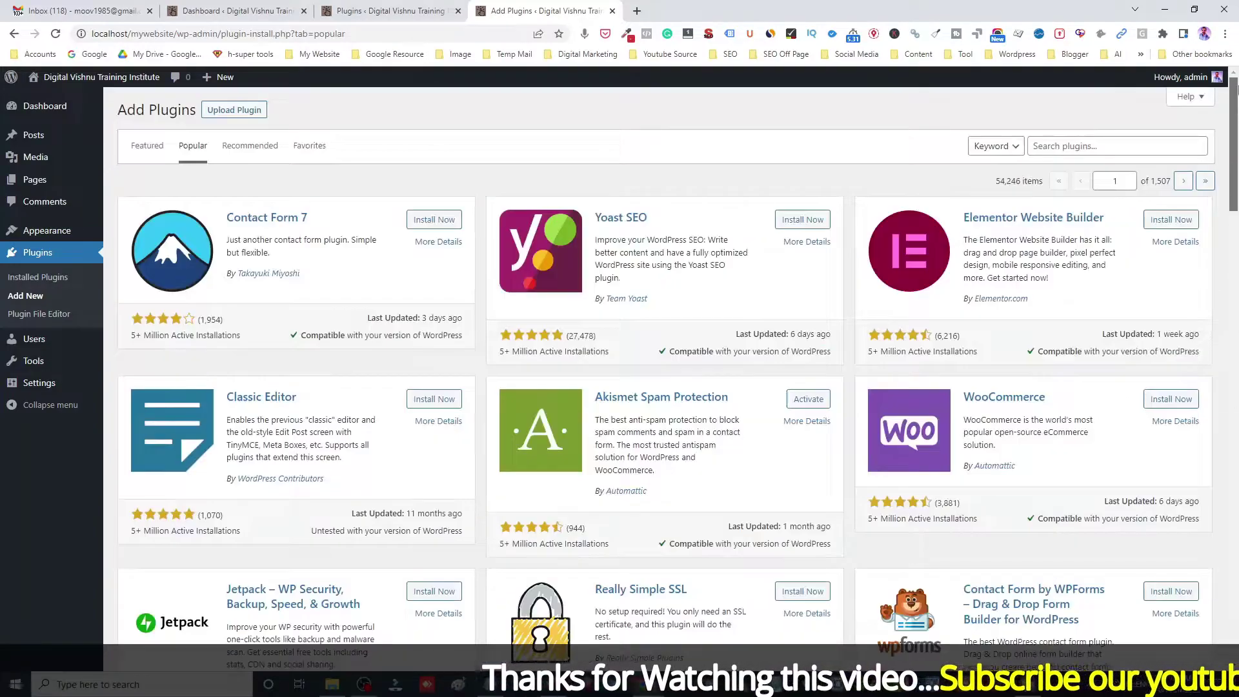
left_click(262, 149)
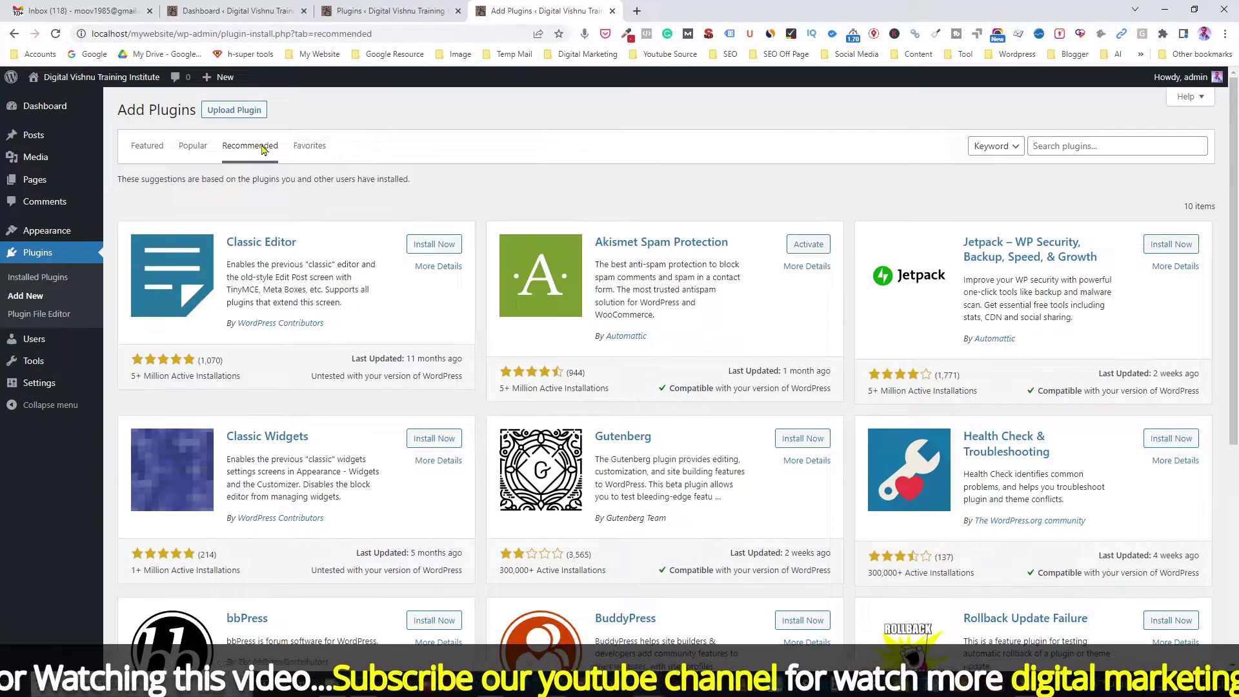
left_click(39, 314)
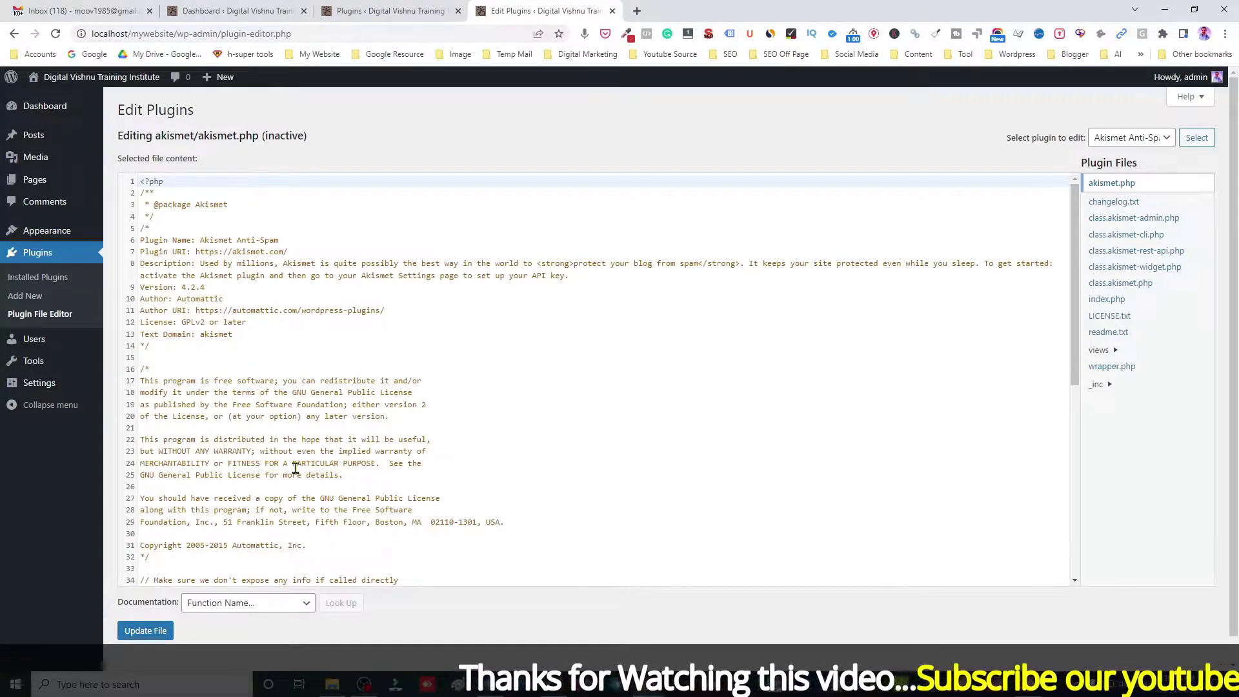
Install and activate the Contact Form 7 plugin from the popular plugins
left_click(33, 300)
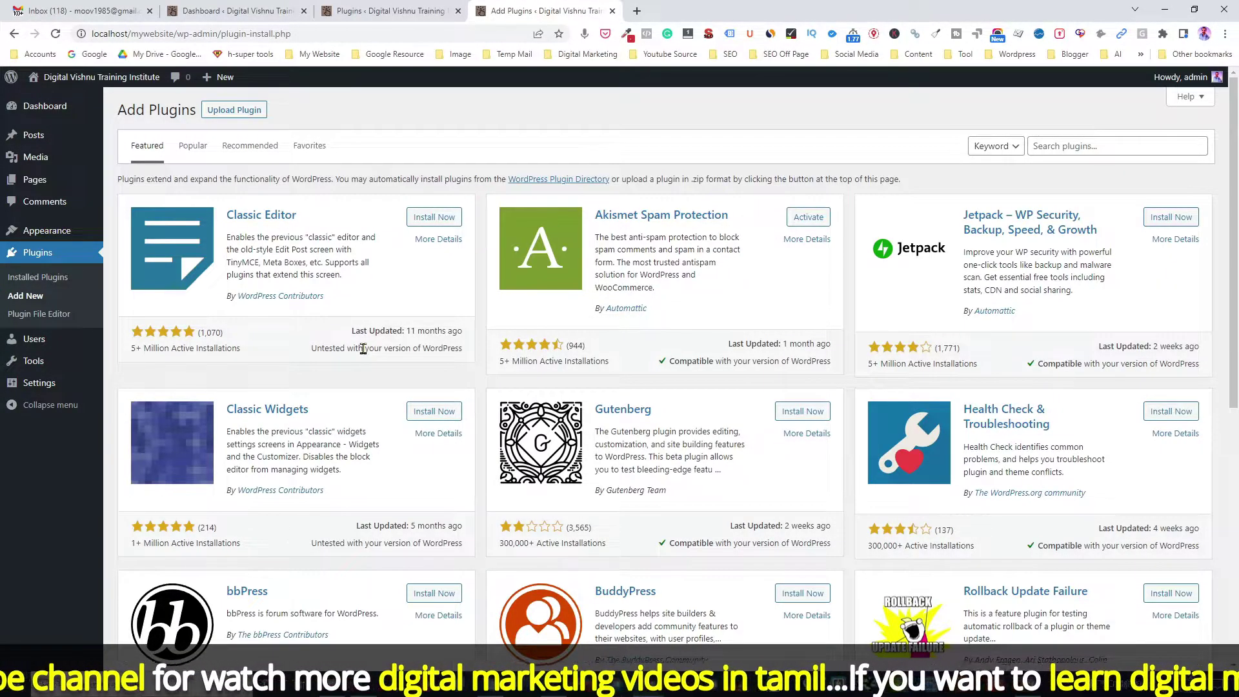
left_click(193, 145)
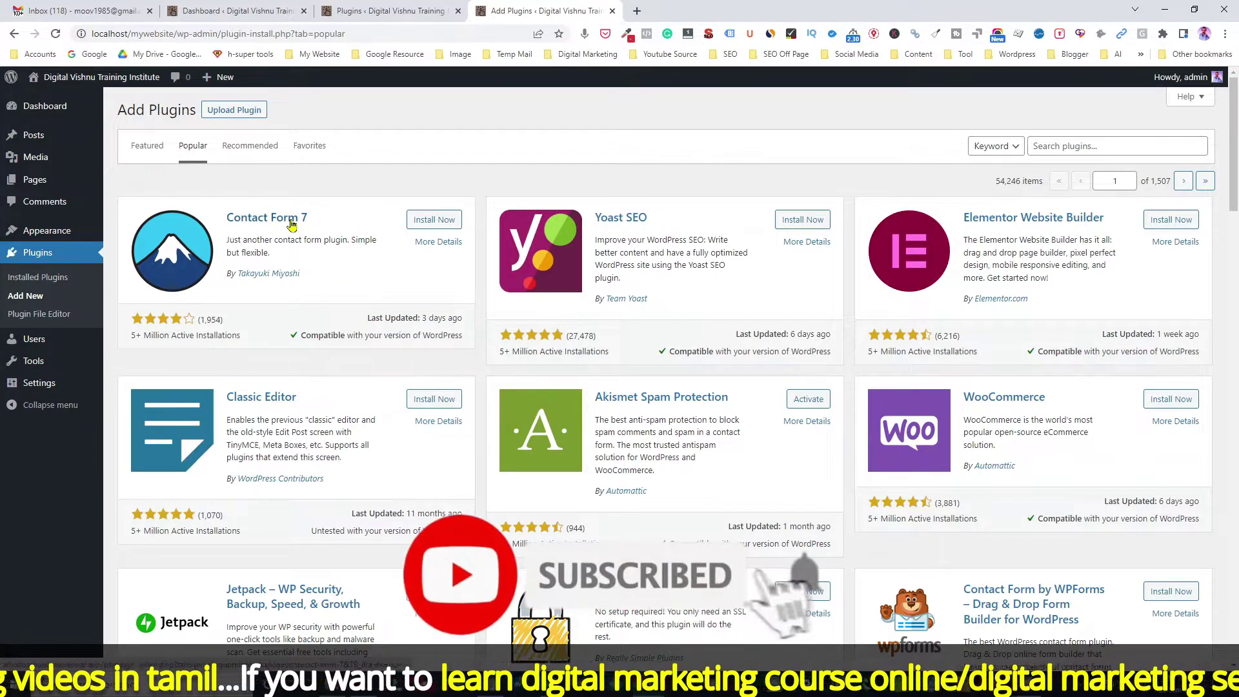
left_click(433, 222)
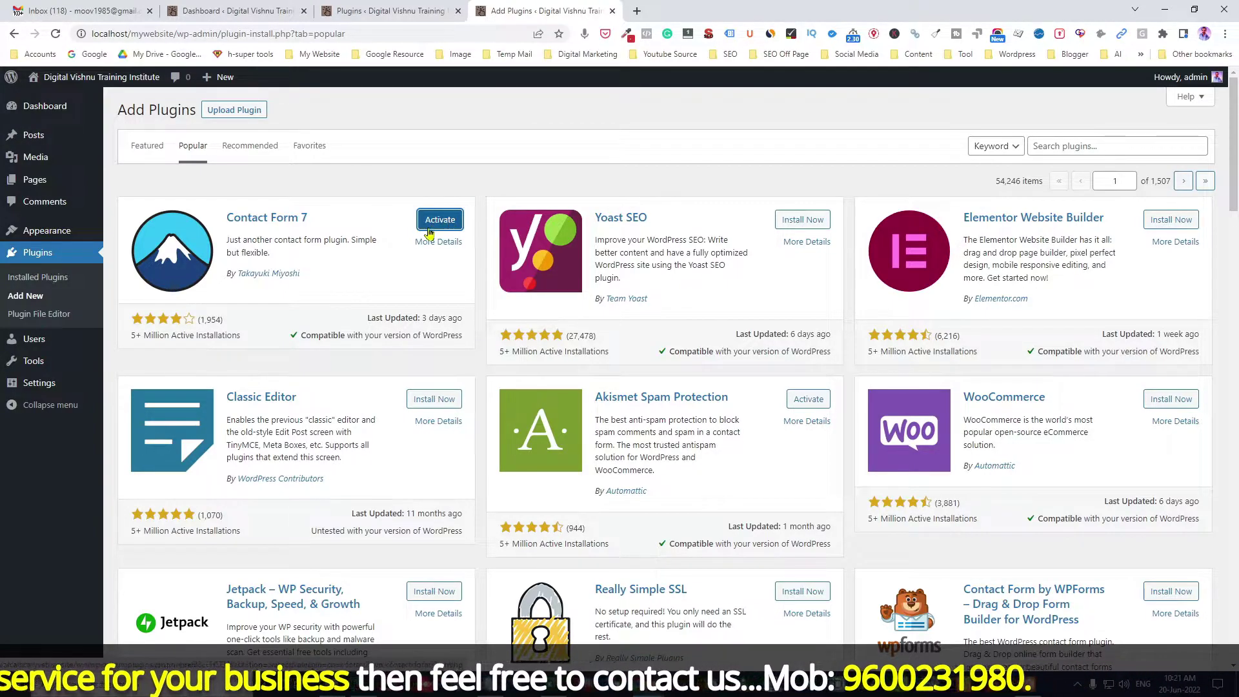
left_click(443, 227)
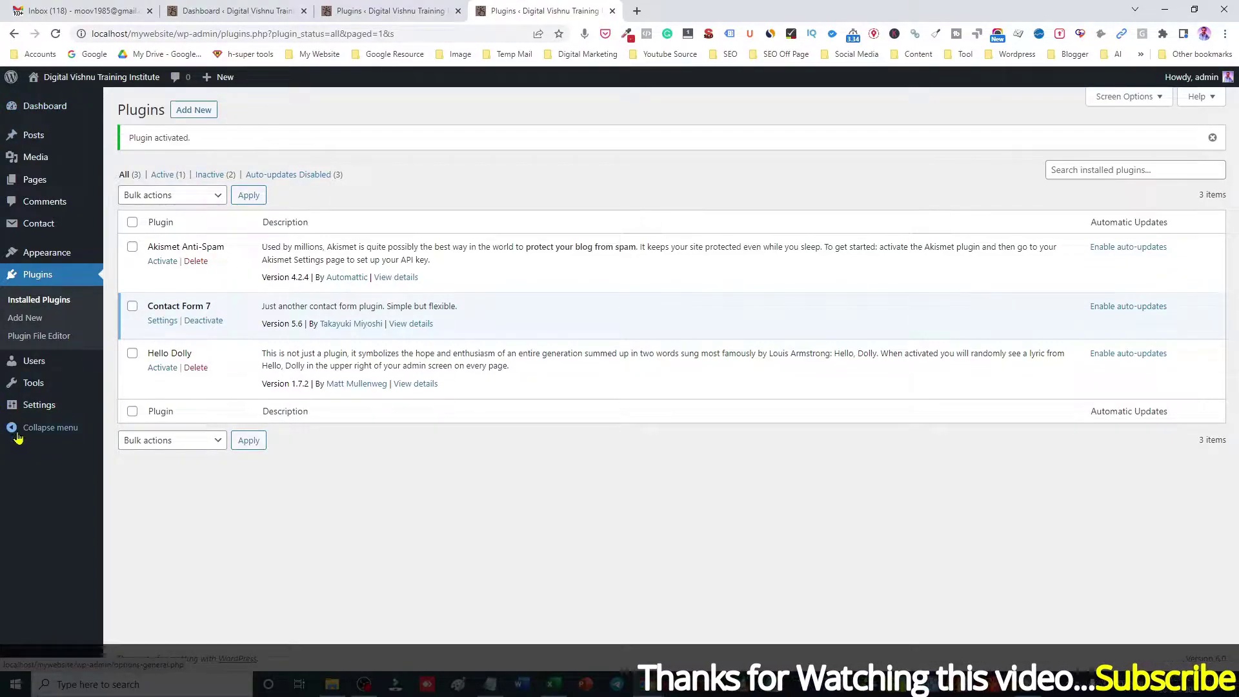
Open the Contact Forms list in a new tab
mouse_move(18, 413)
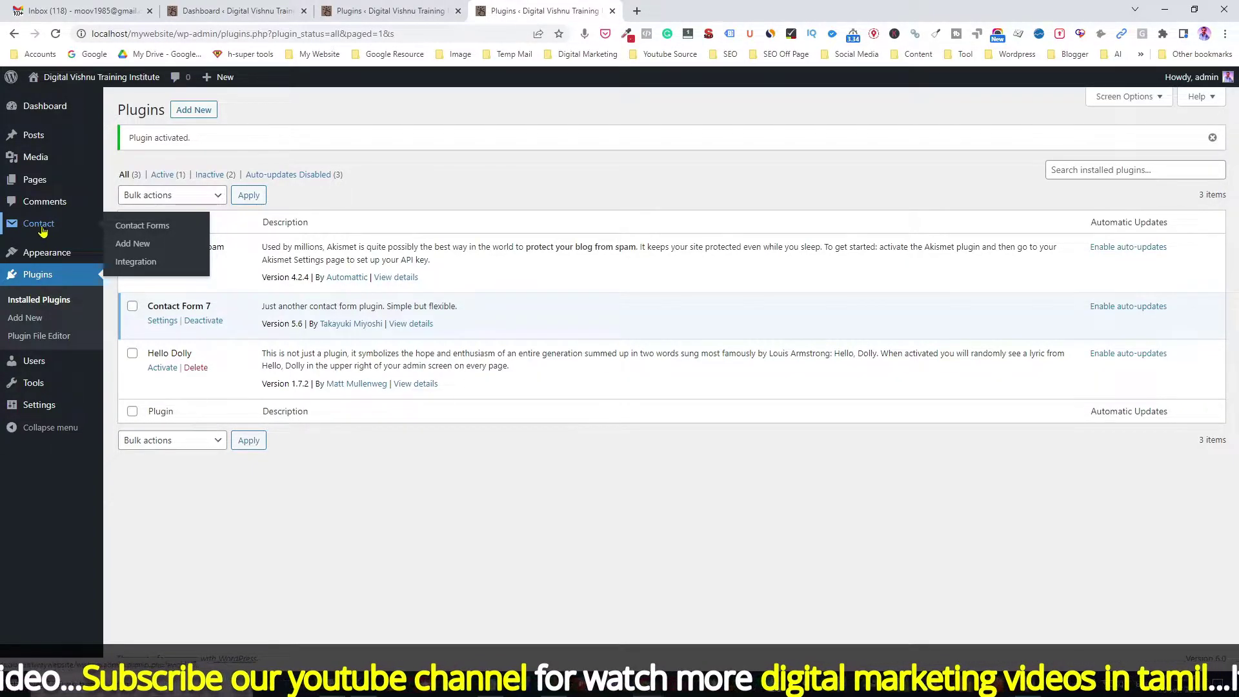
right_click(142, 227)
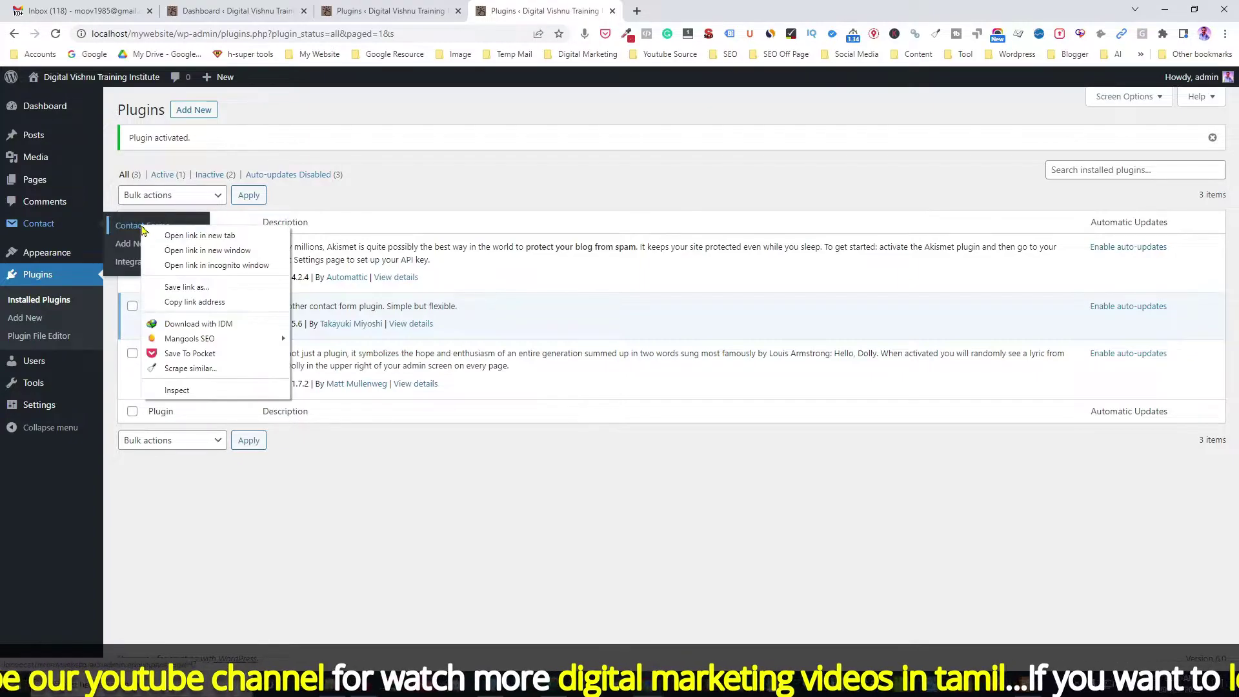
left_click(166, 234)
left_click(638, 11)
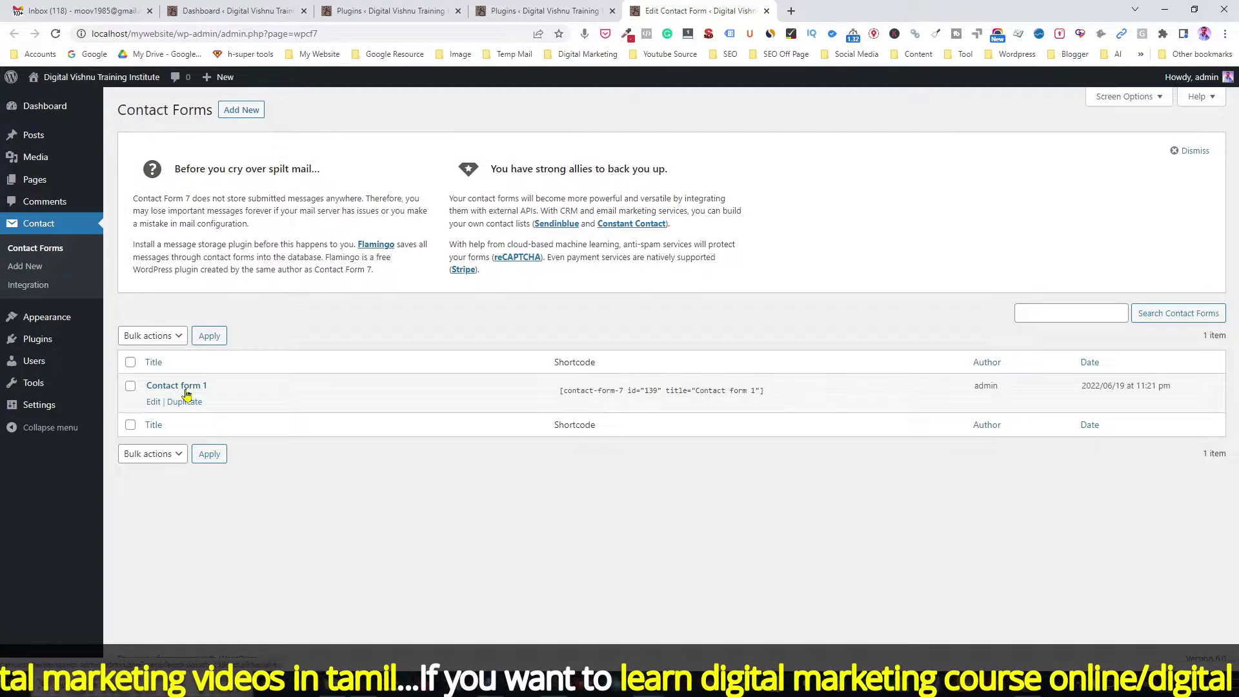
Create a new contact form with the default template and no title, and save it
left_click(242, 111)
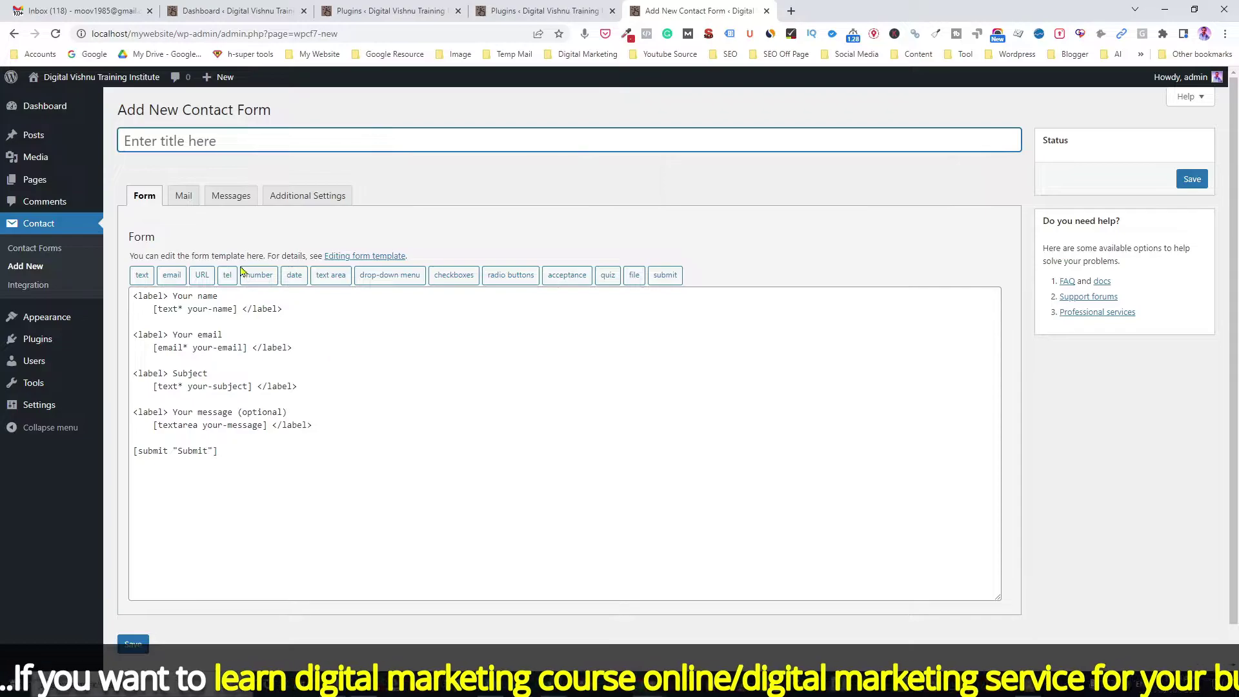
left_click(135, 644)
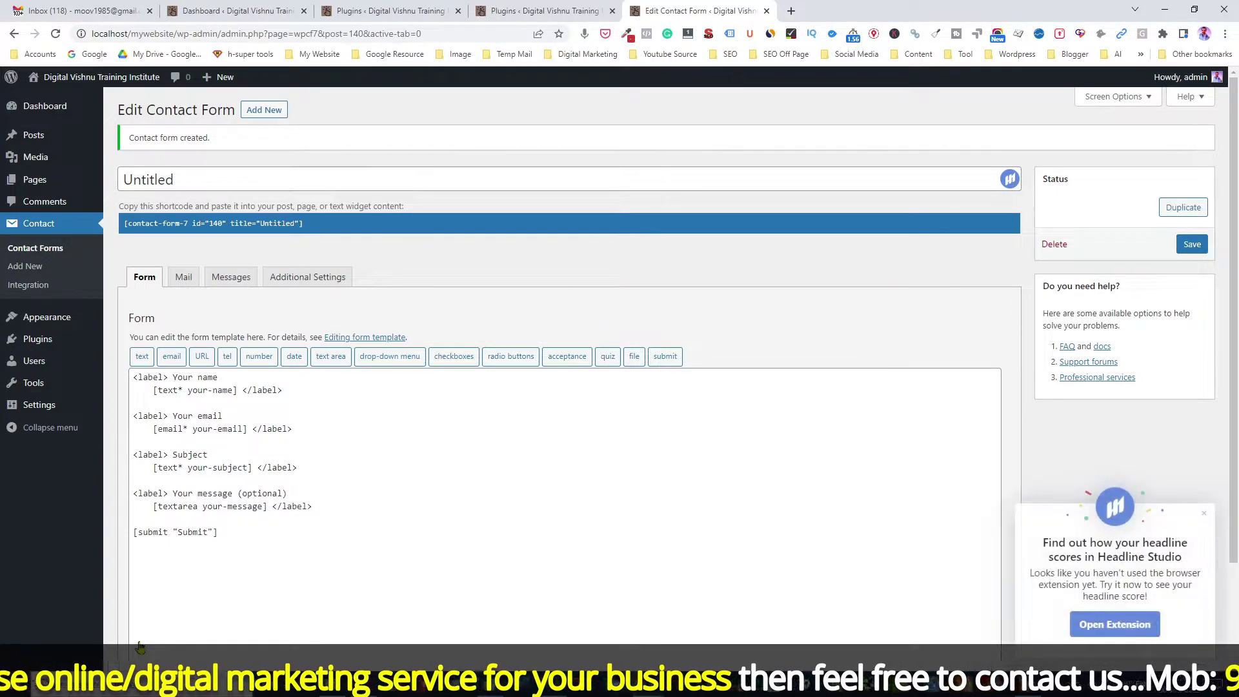
left_click(1190, 244)
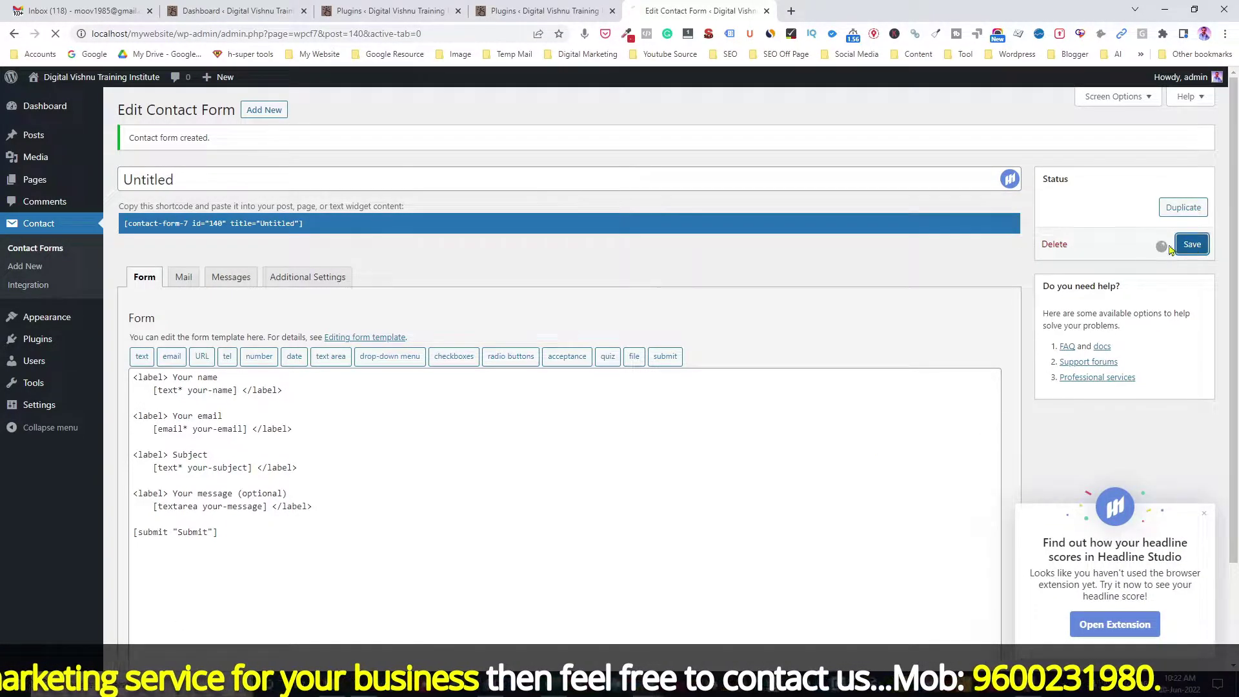
Rename the Untitled contact form to "Contact Form June 20", save it and return to the Contact Forms list
left_click(34, 249)
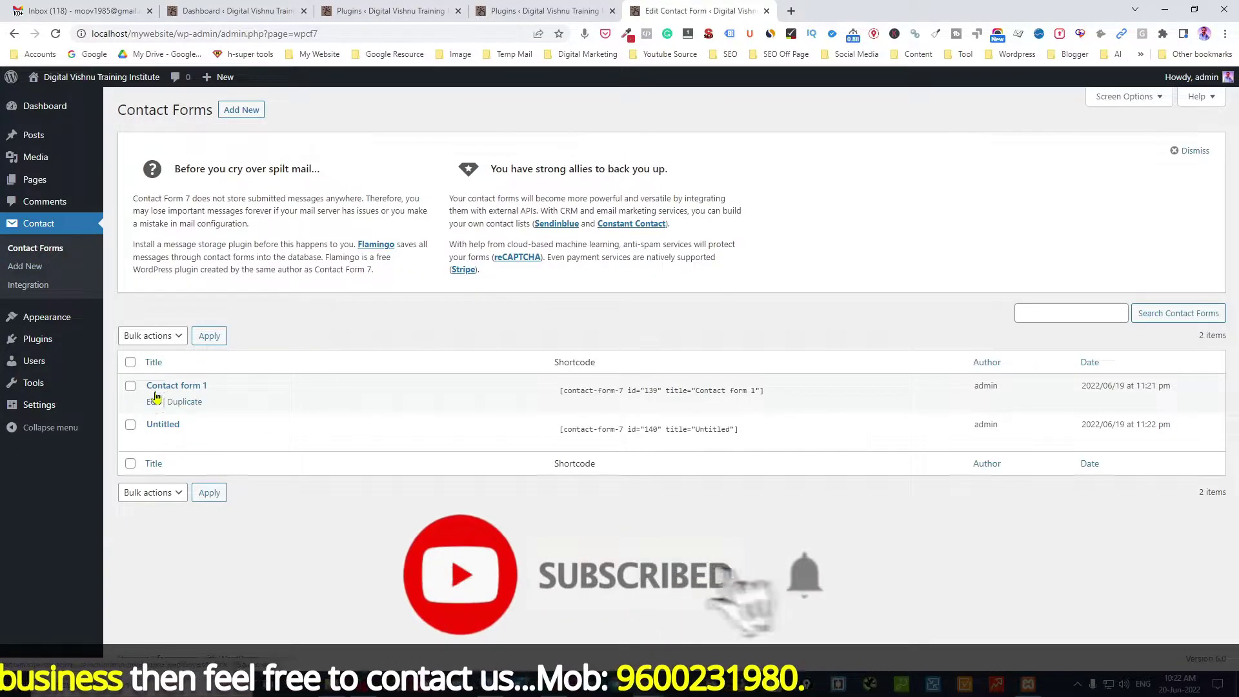
left_click(153, 441)
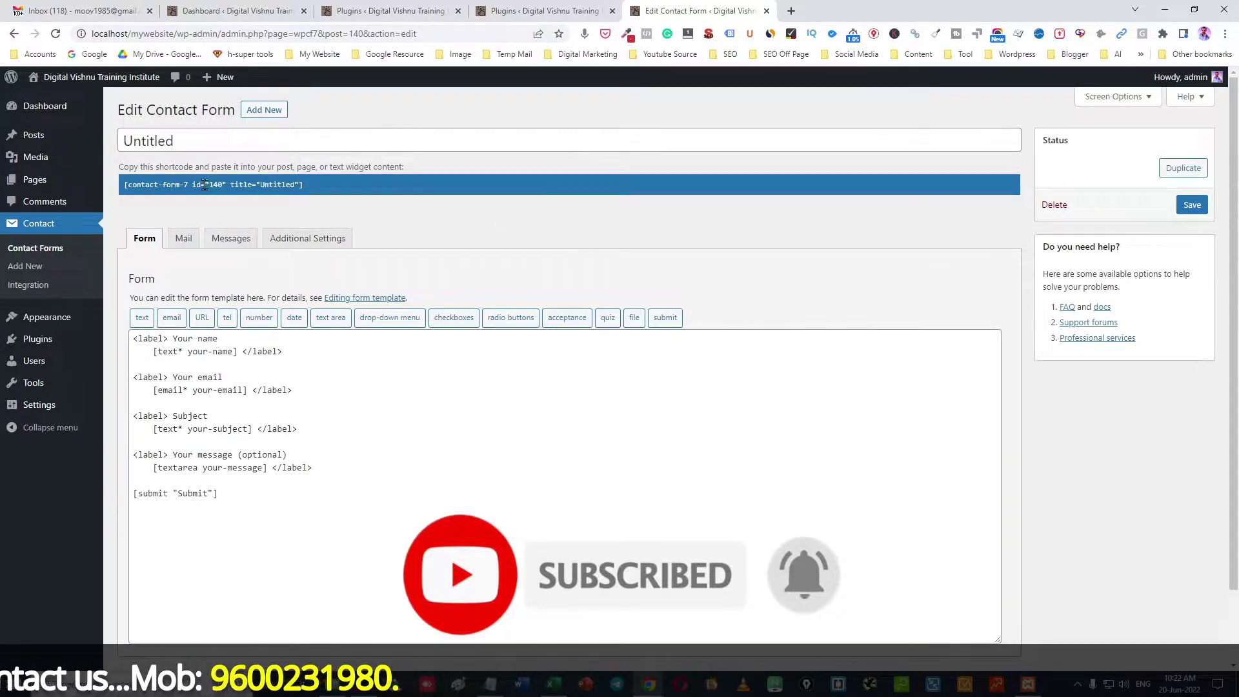
left_click(173, 140)
mouse_move(86, 141)
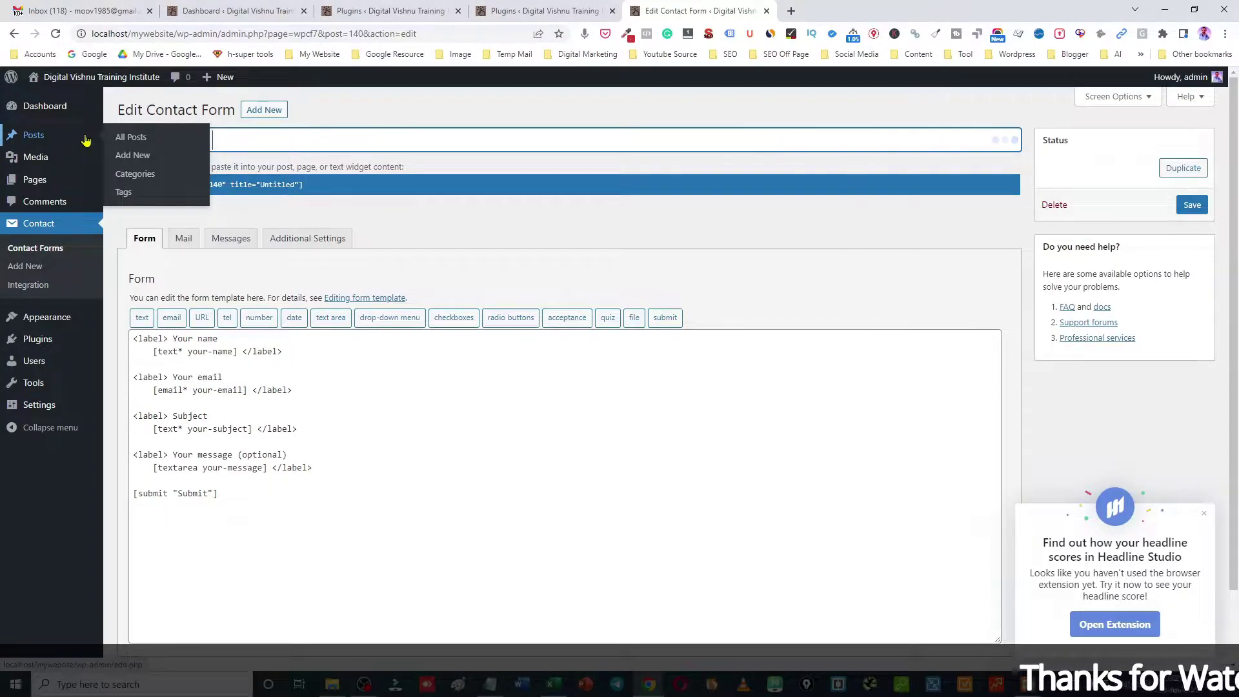
type("June ")
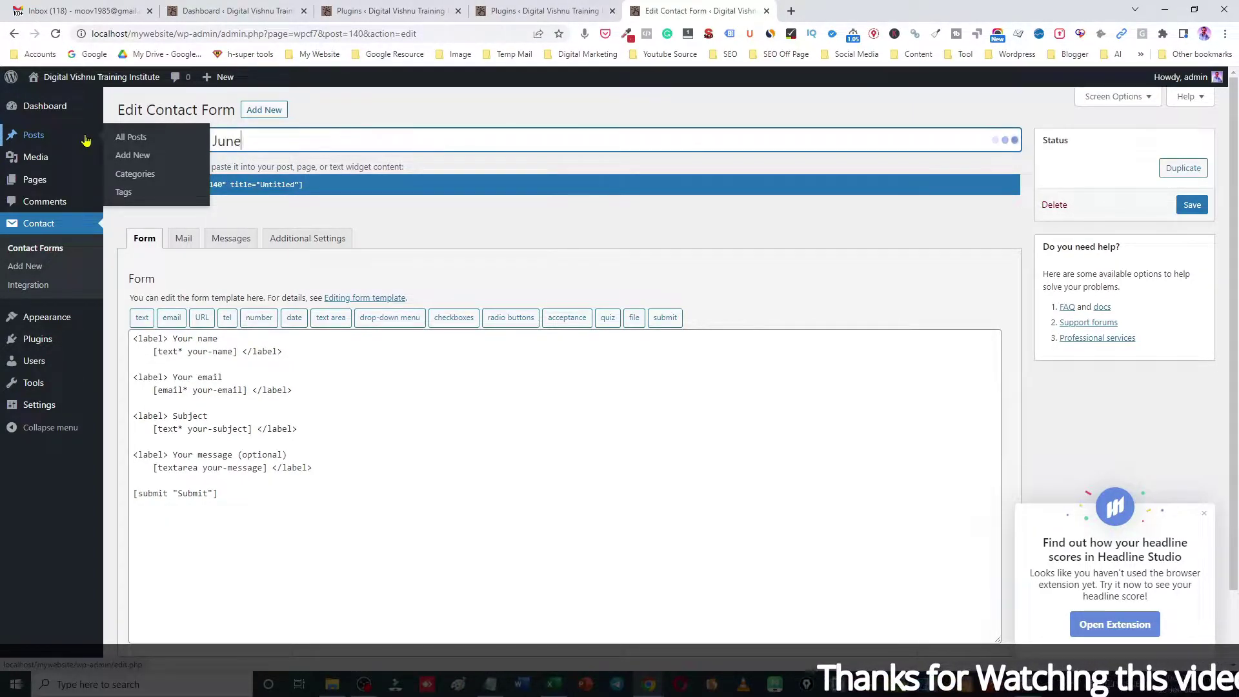
type("20")
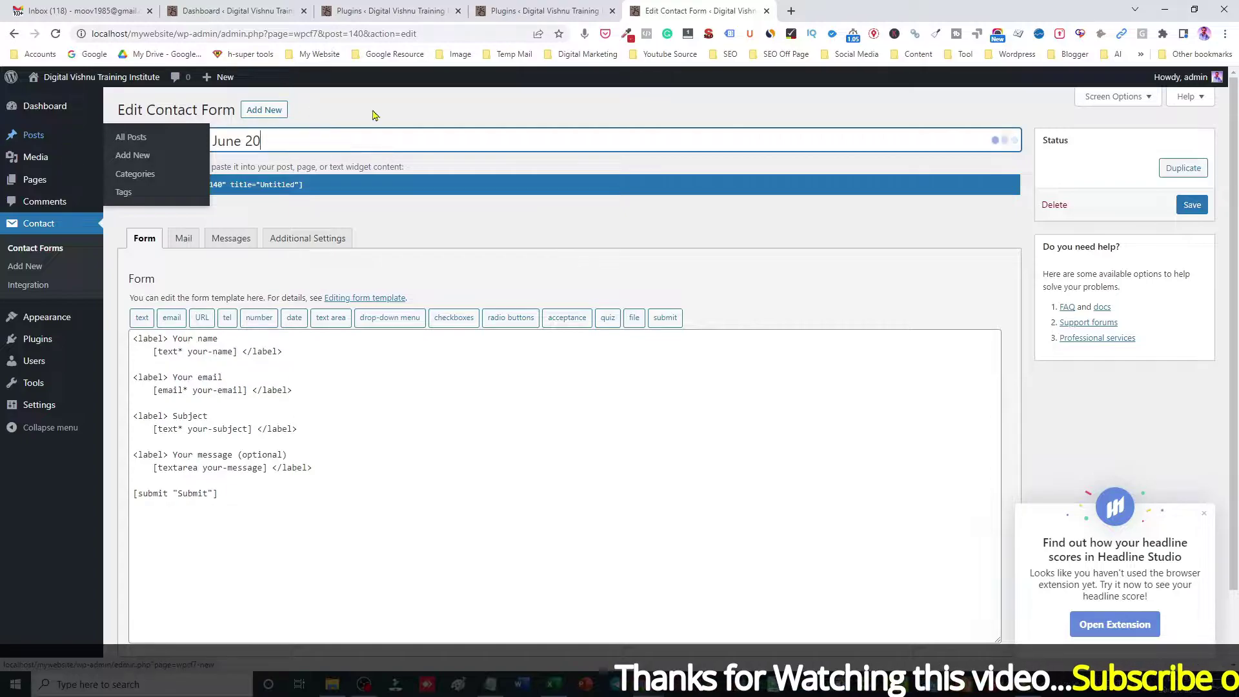
left_click(130, 176)
left_click(1191, 205)
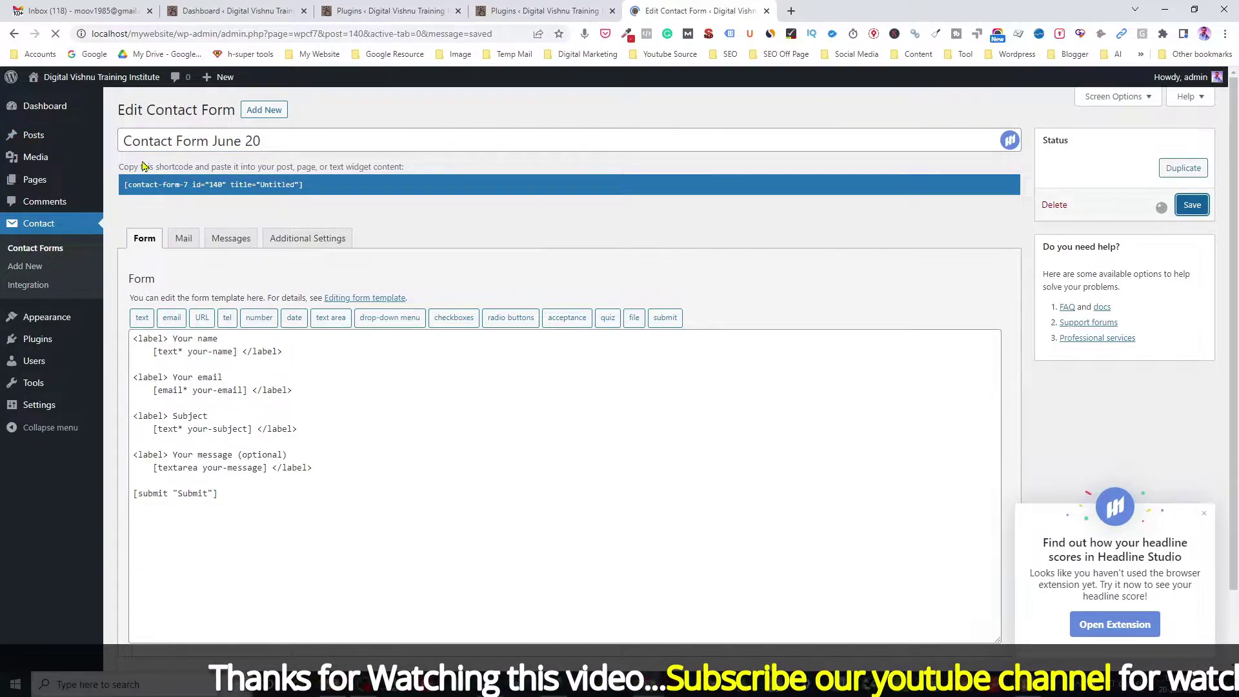
left_click(34, 249)
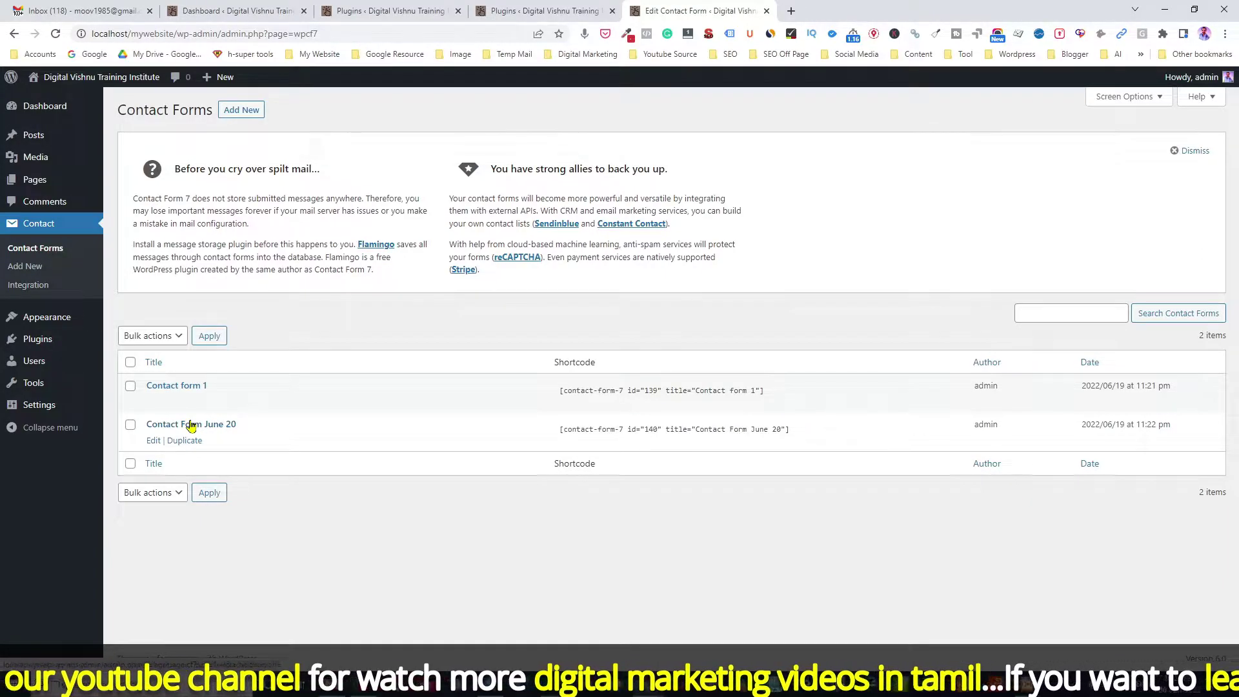
Select the shortcode of the "Contact Form June 20" form and open the list of all pages in a new tab
left_click(585, 429)
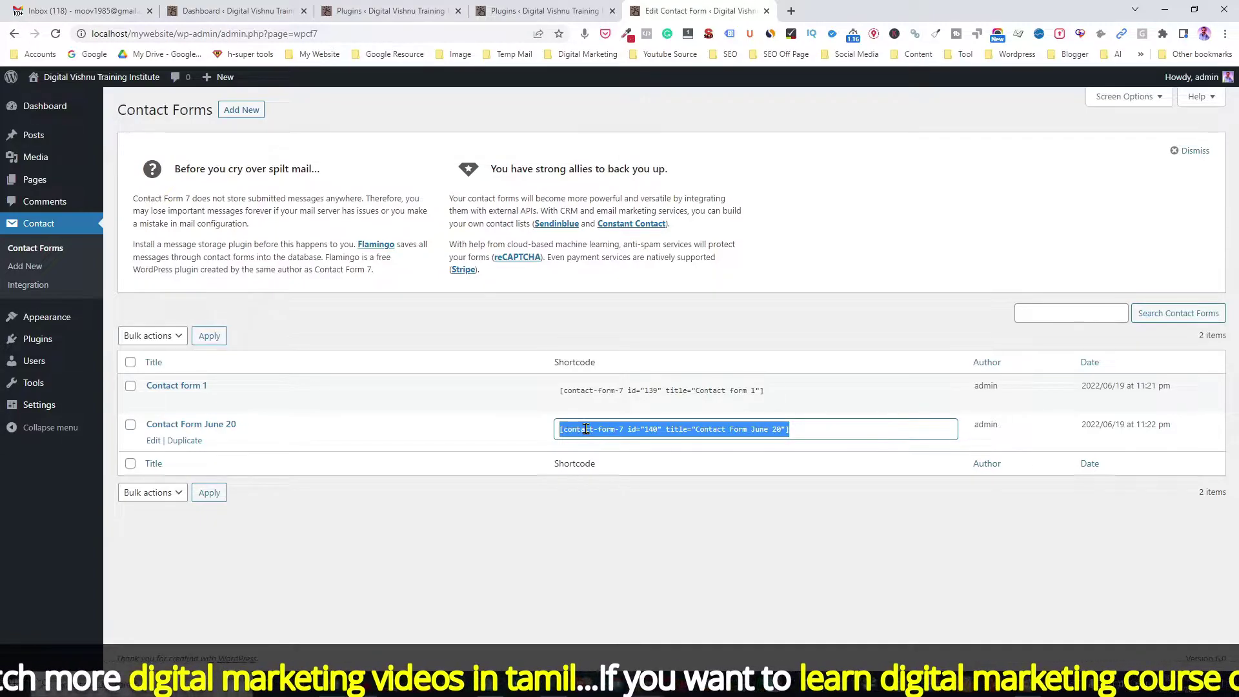
mouse_move(72, 183)
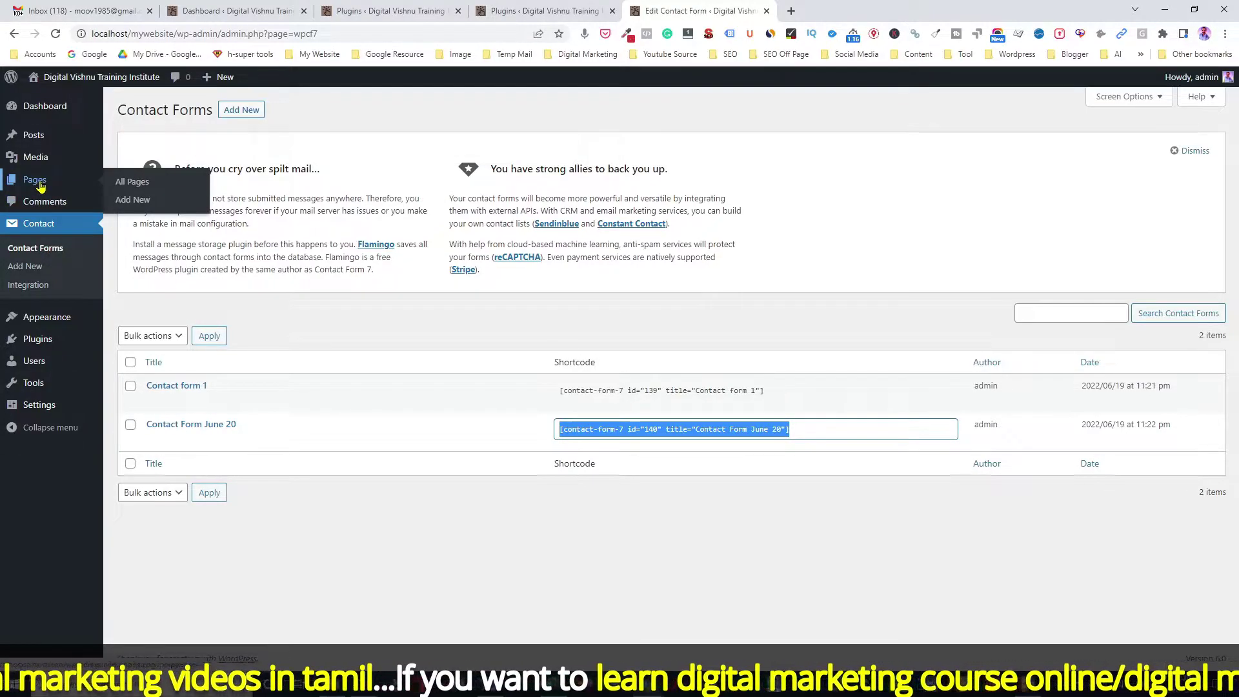
left_click(137, 185)
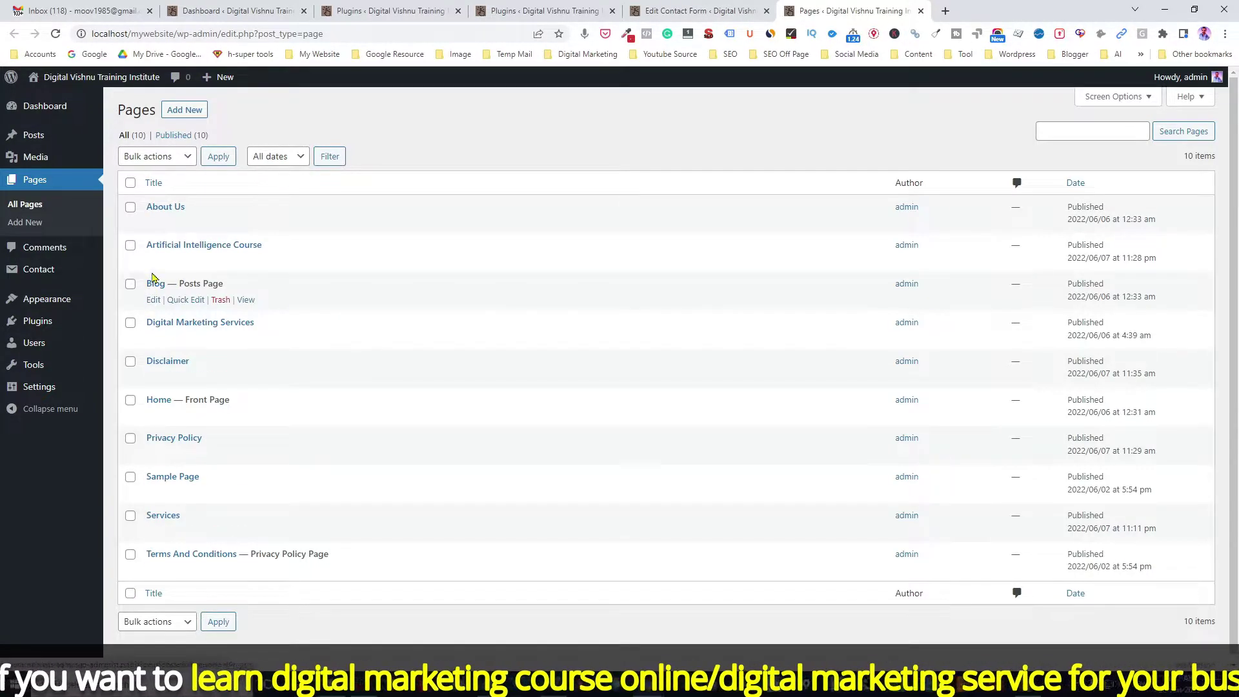
Create a new page titled "Contact Us", publish it and leave the page editor
left_click(189, 111)
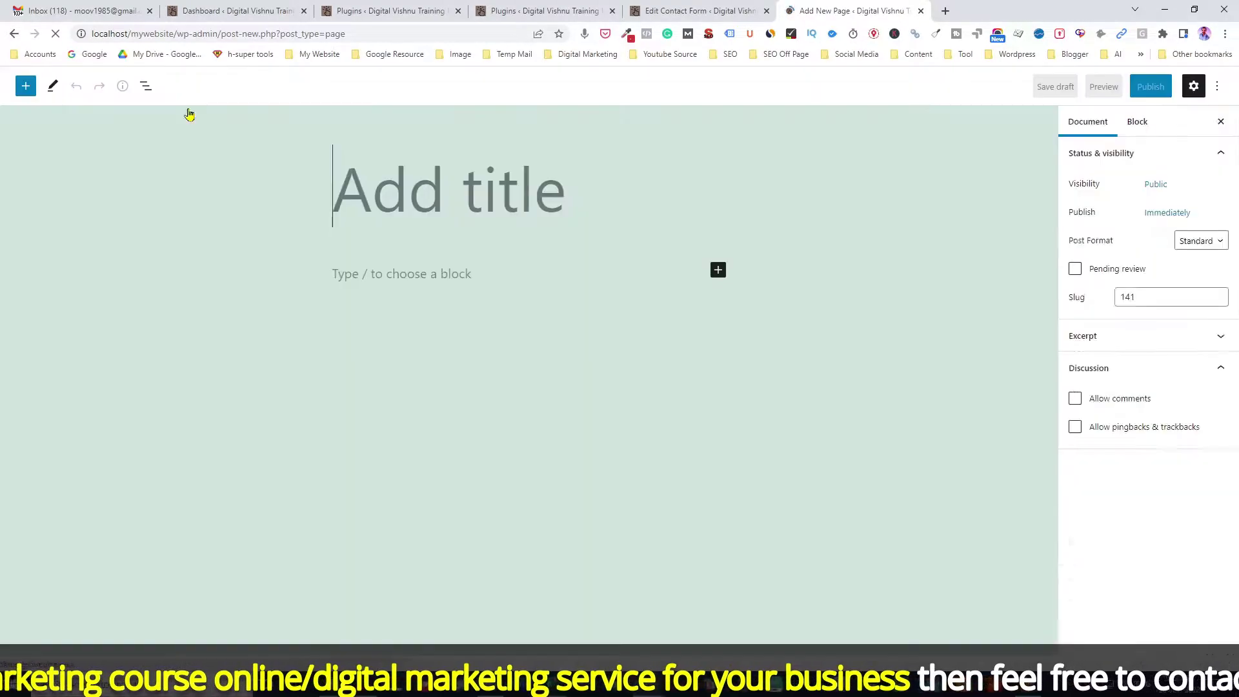
type("Contact ")
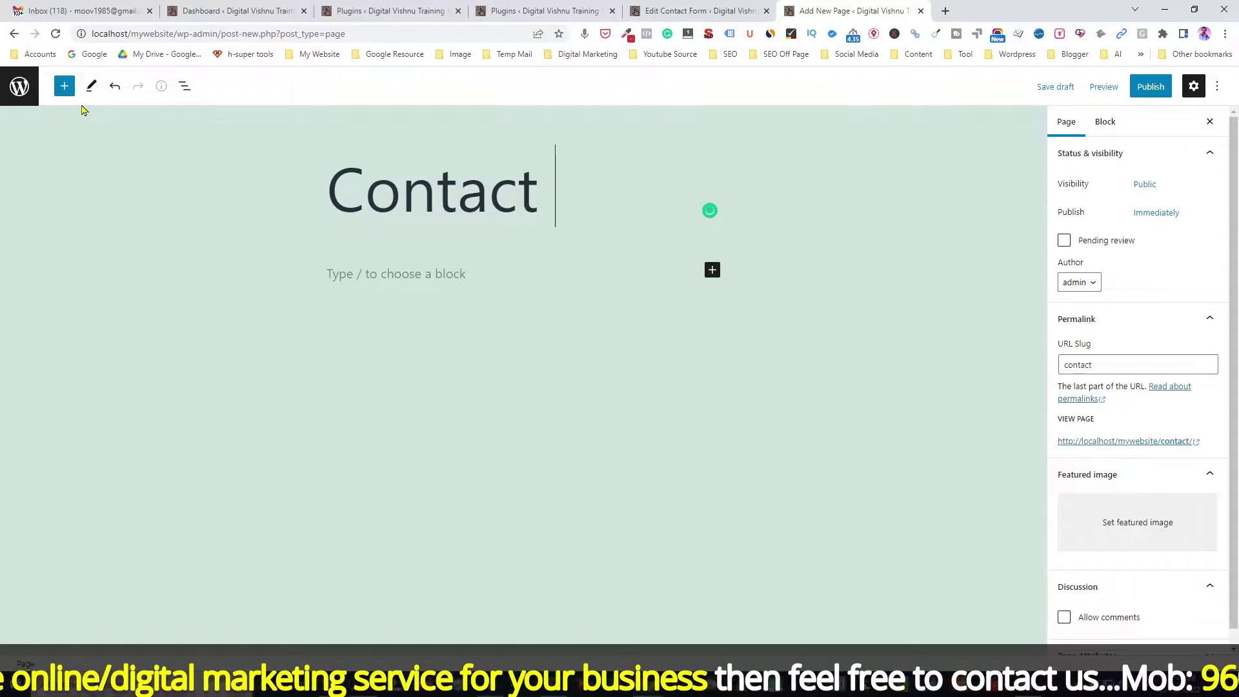
type("Us")
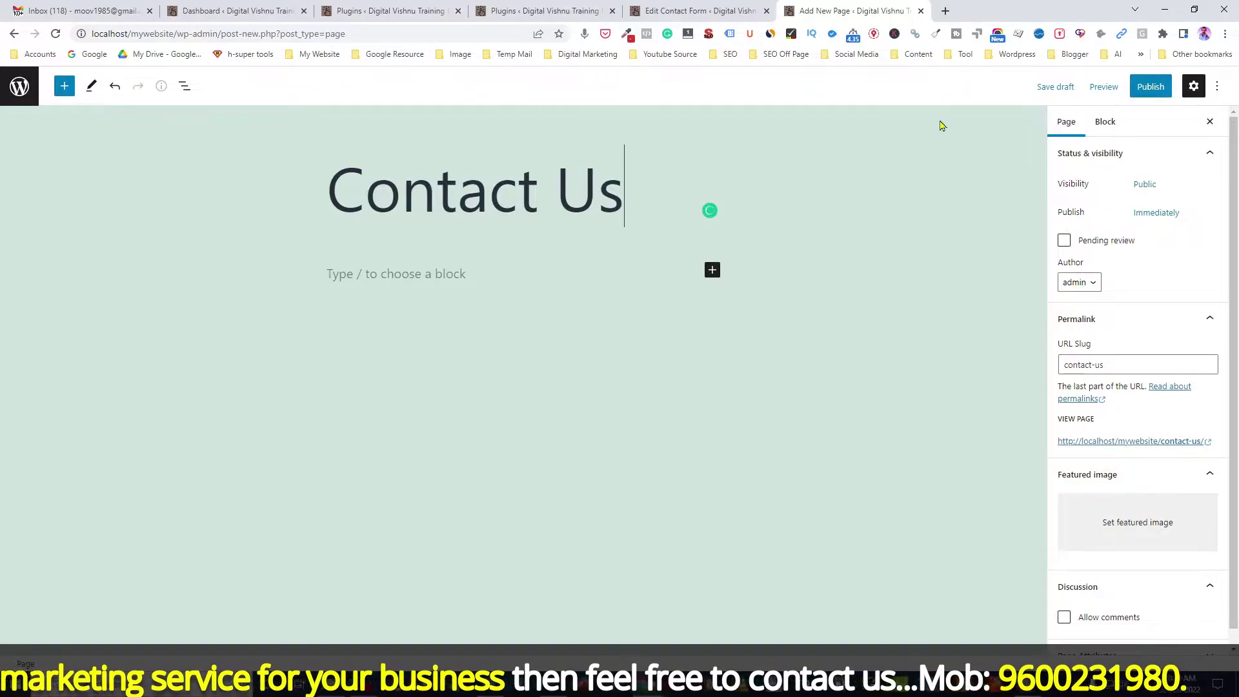
left_click(1151, 86)
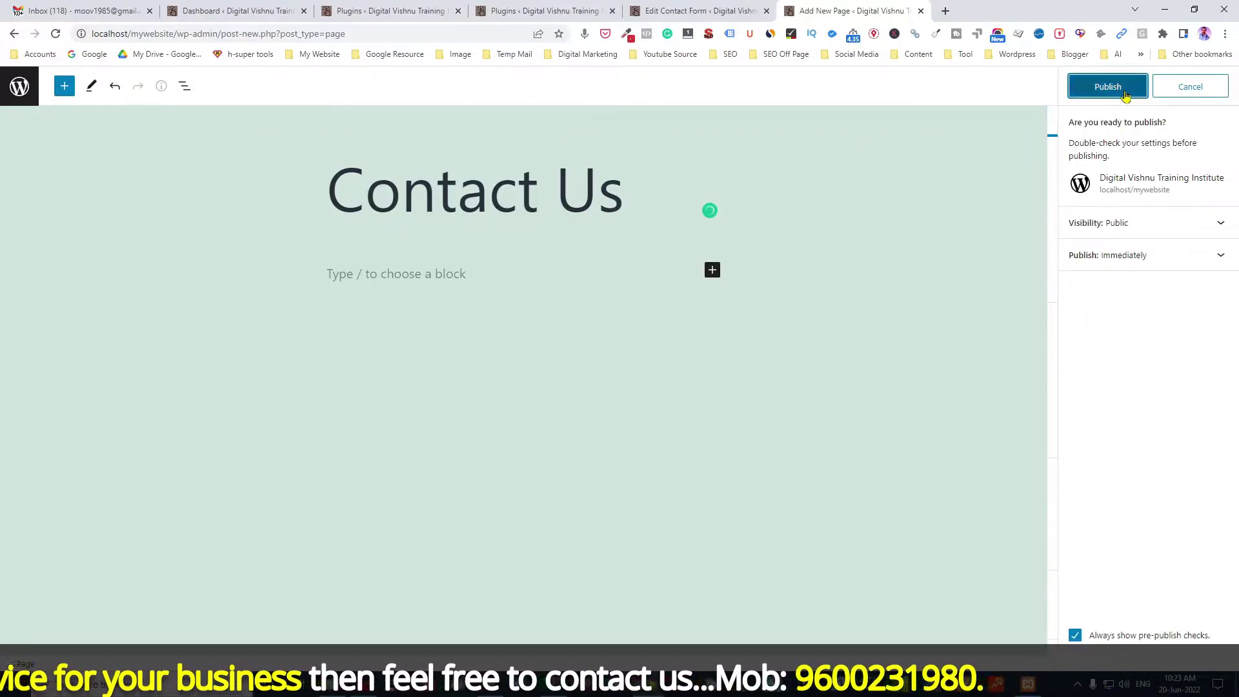
left_click(1129, 88)
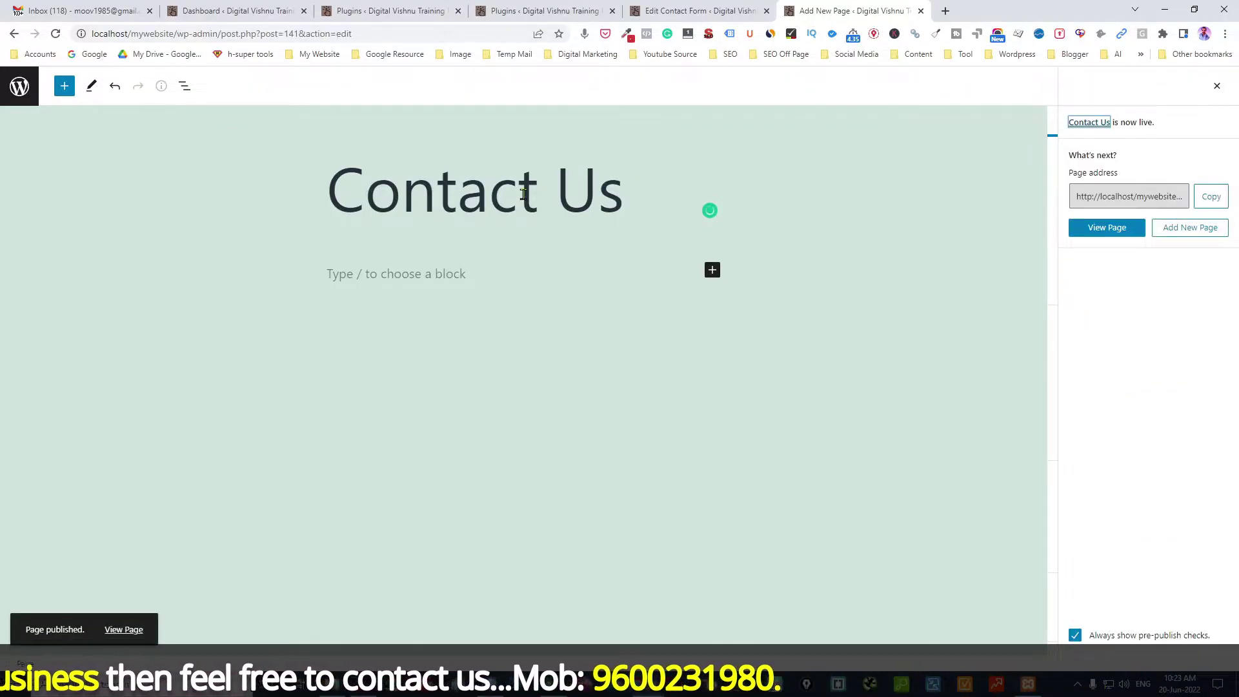
left_click(19, 89)
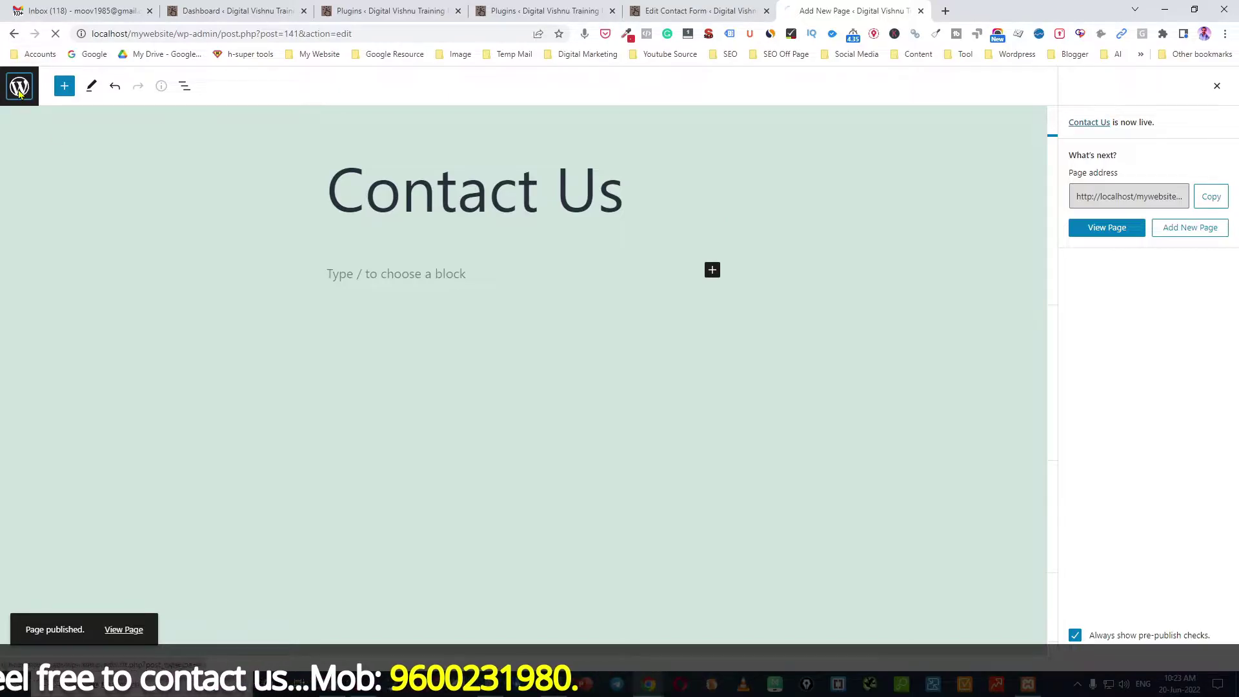
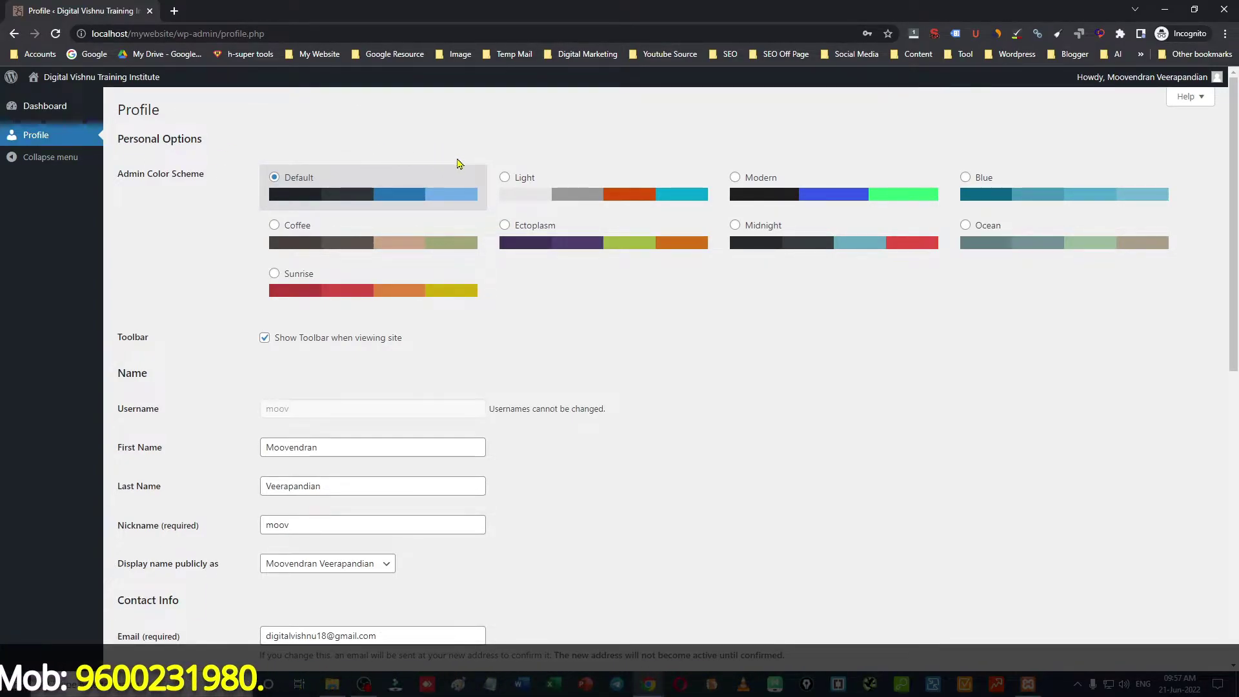
Place the subscriber's incognito profile window side by side with the administrator's Users window
left_click(1192, 11)
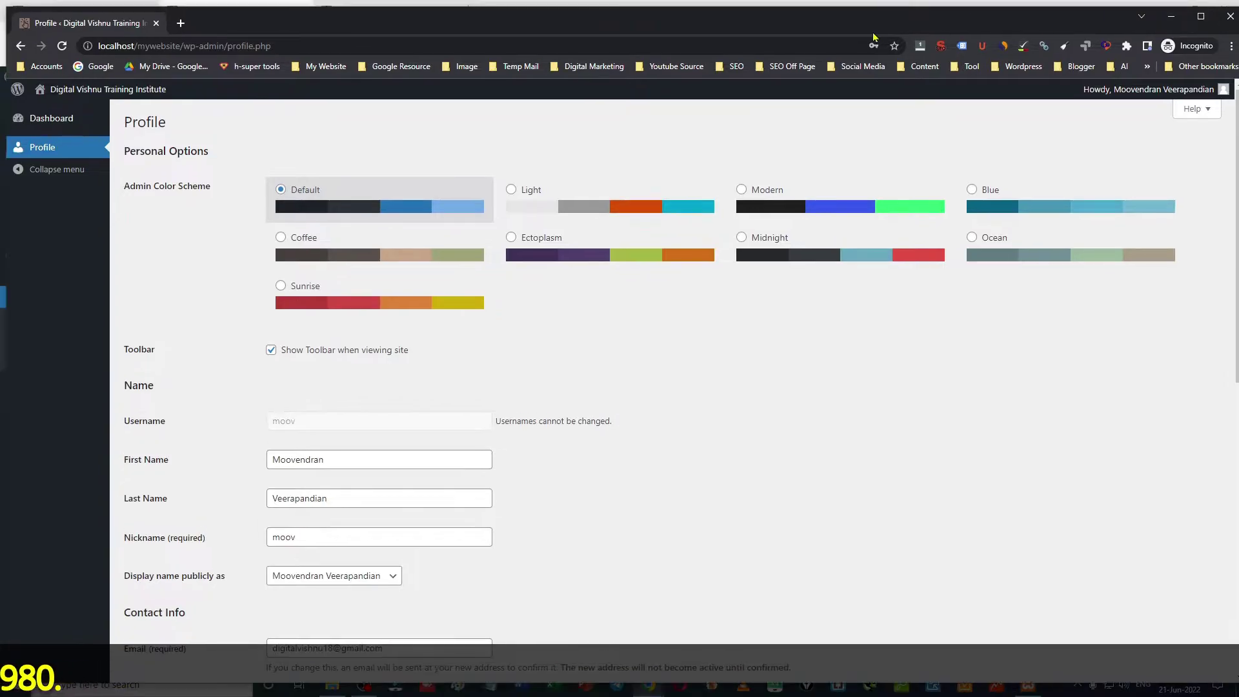
key("super+Right")
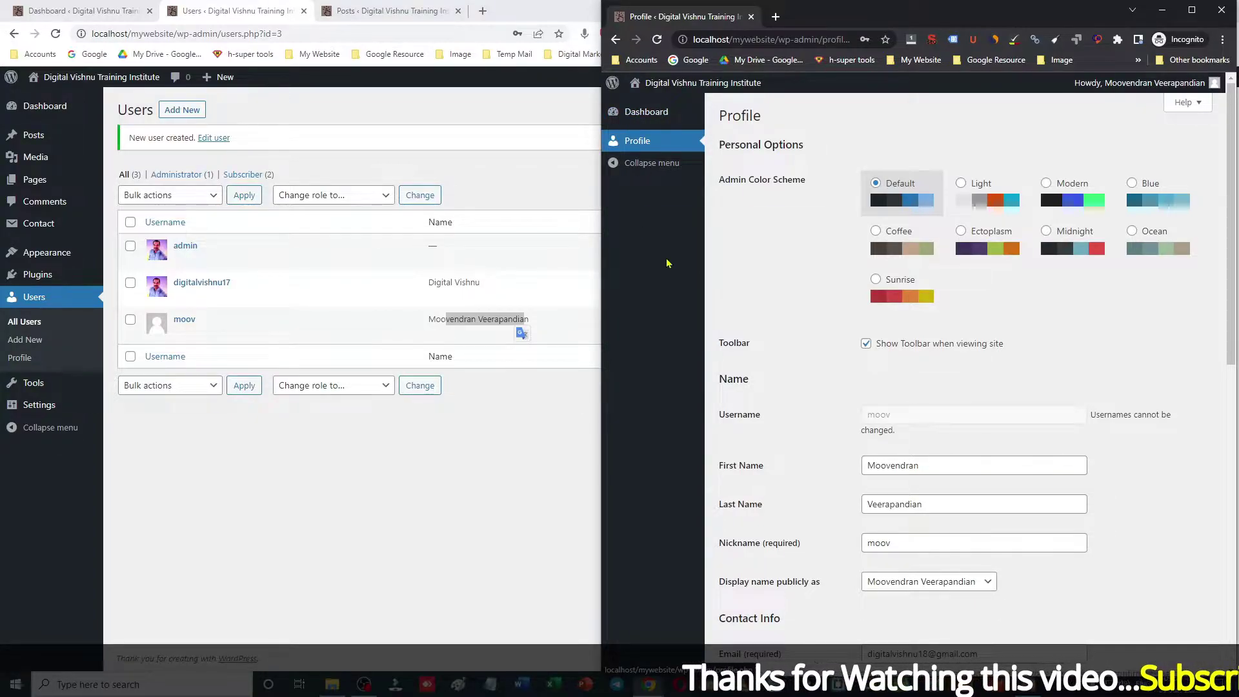
mouse_move(43, 118)
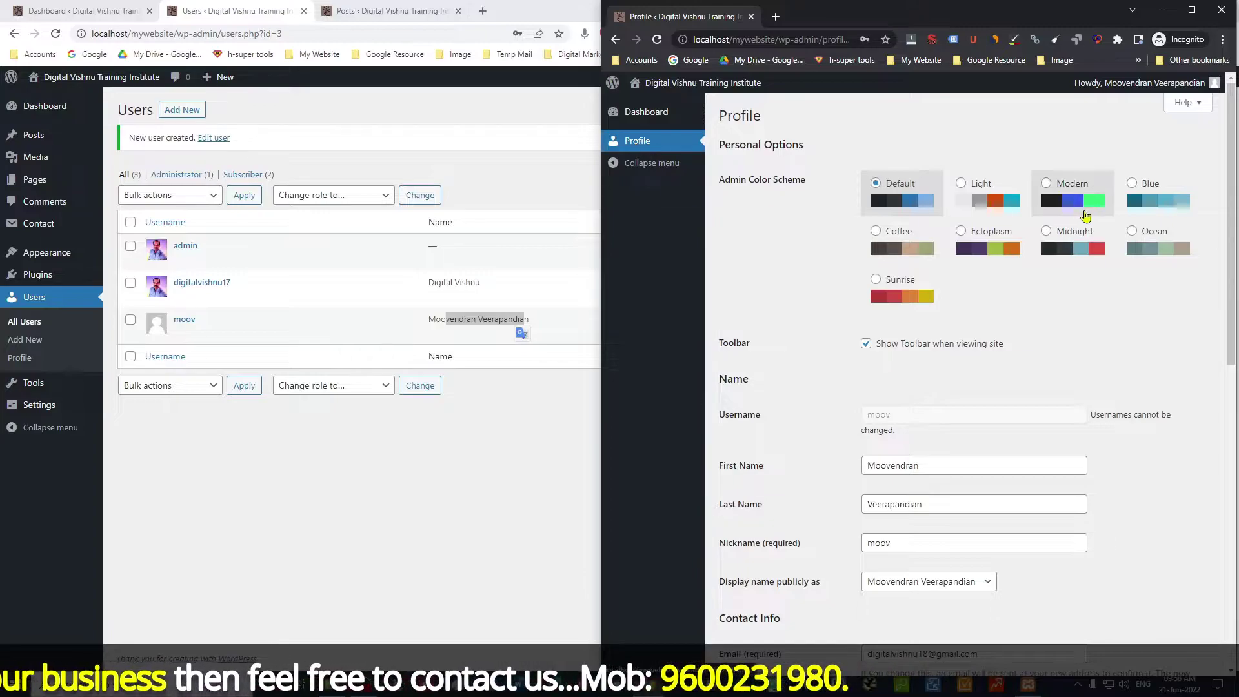
Try the Modern and Blue admin color schemes on the subscriber's profile, restore Default and look through the remaining profile fields
left_click(1050, 200)
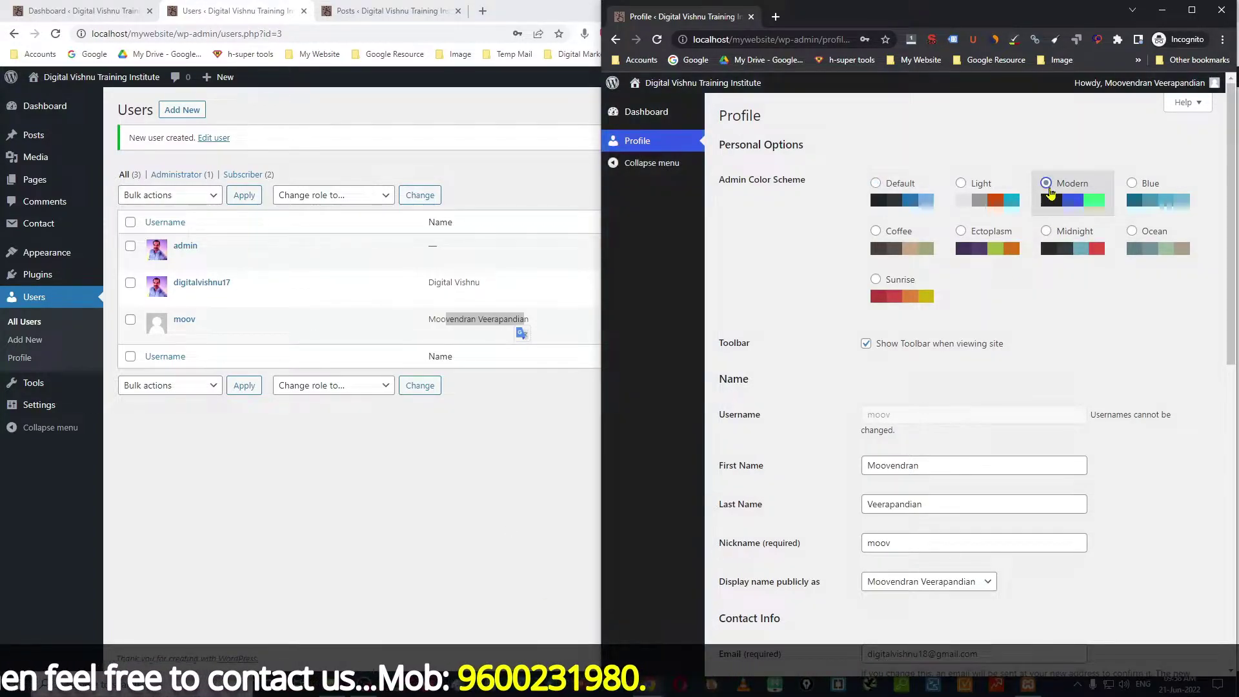
left_click(1131, 187)
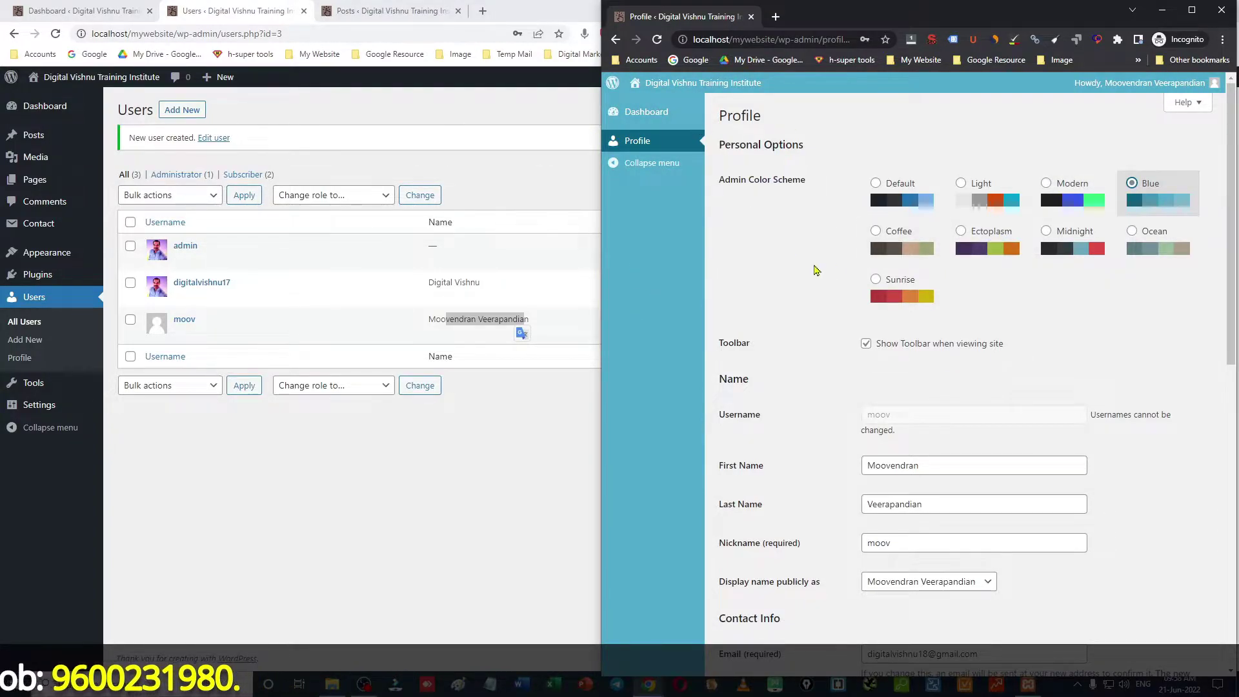
left_click(900, 207)
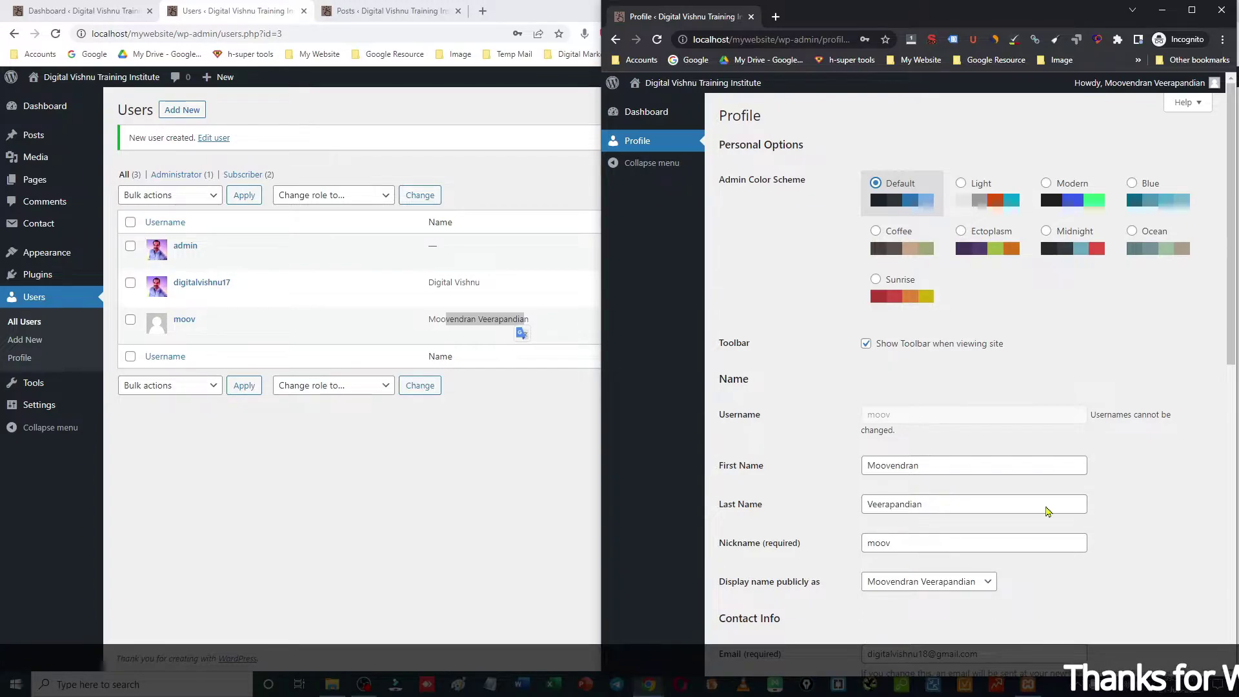
scroll(1233, 324, "down", 6)
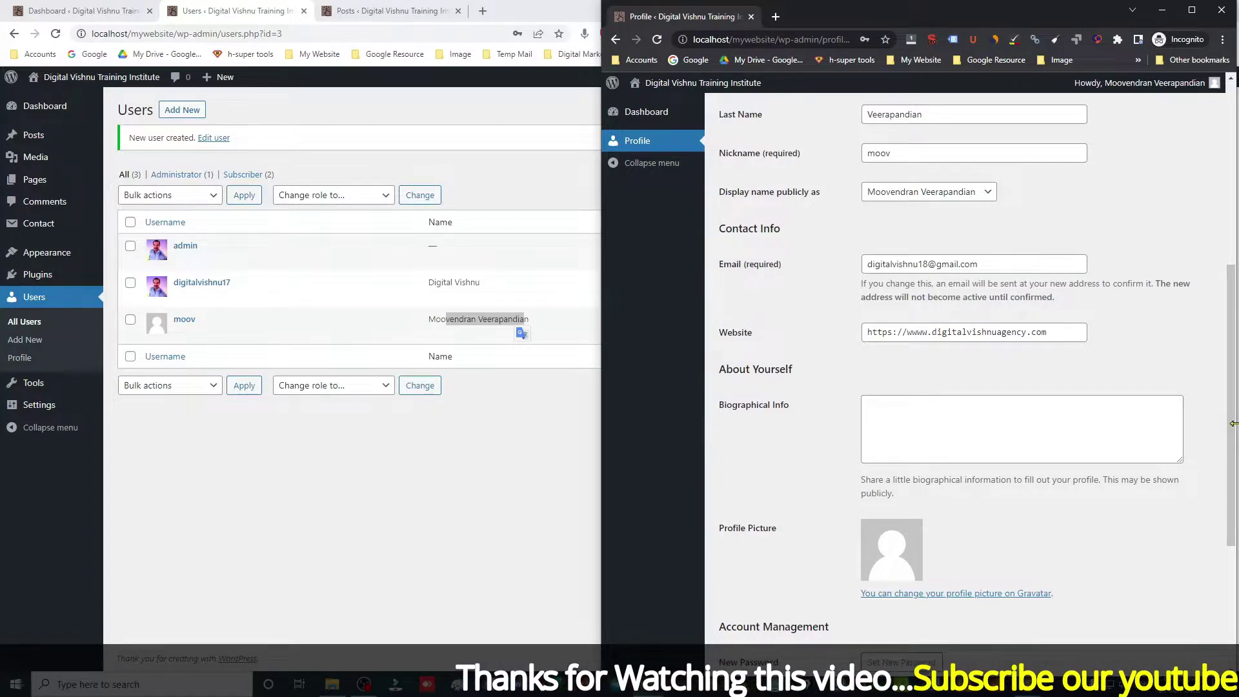
left_click_drag(1232, 423, 1230, 227)
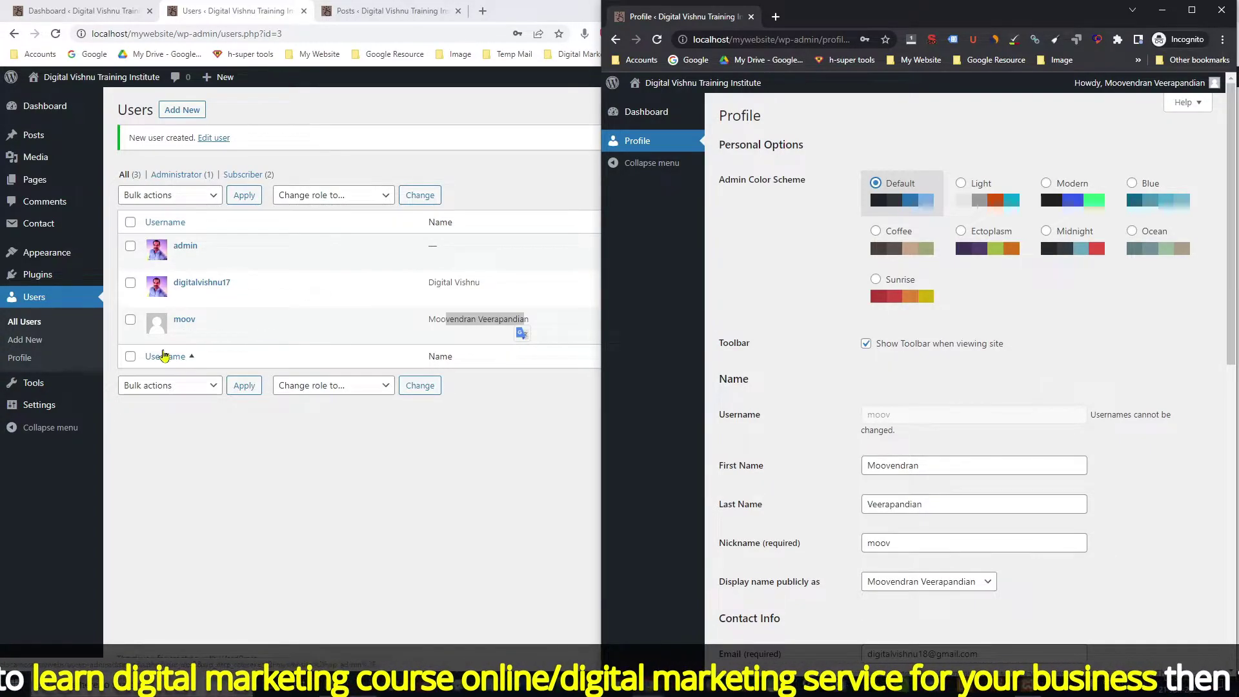
As administrator, open the newly created subscriber for editing, set the role to Contributor and update the user
key("alt+Tab")
left_click(181, 333)
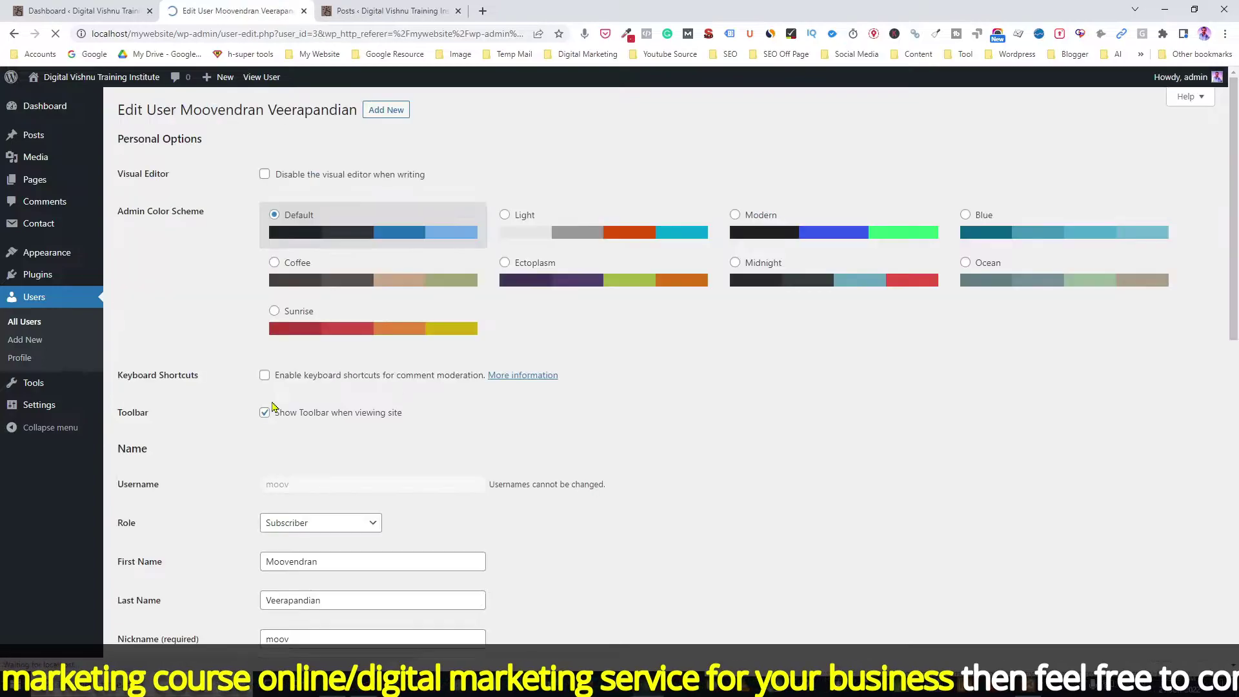
left_click(324, 524)
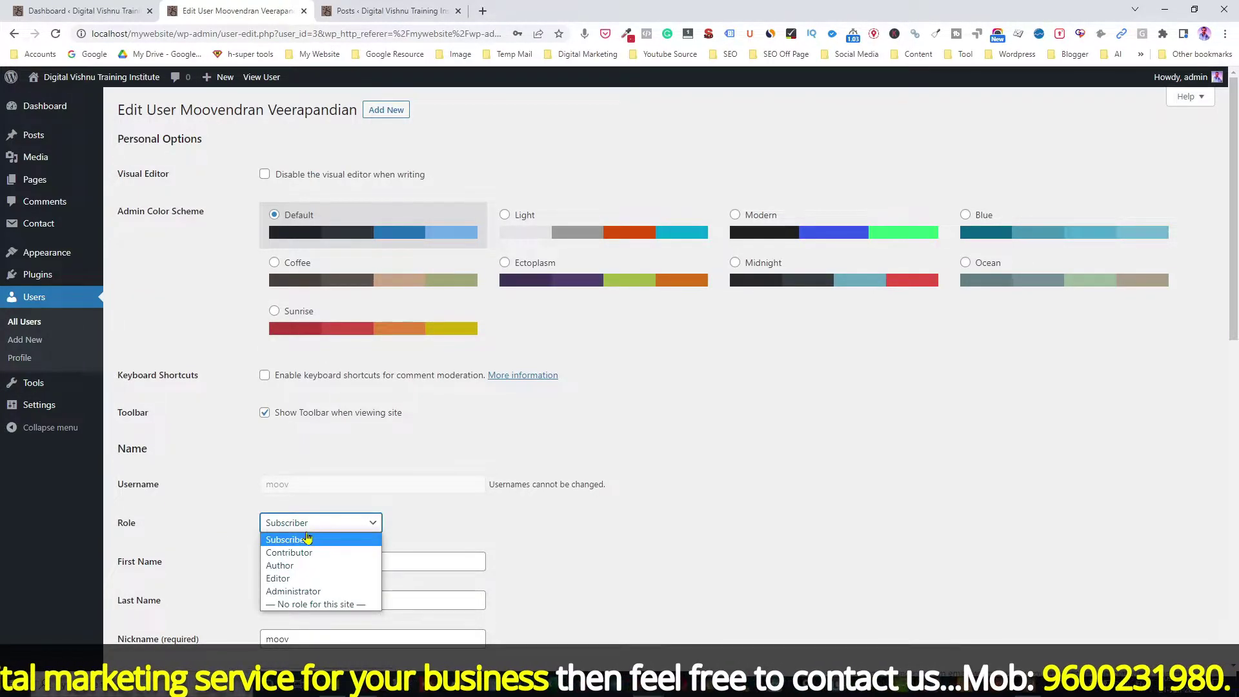
left_click(303, 552)
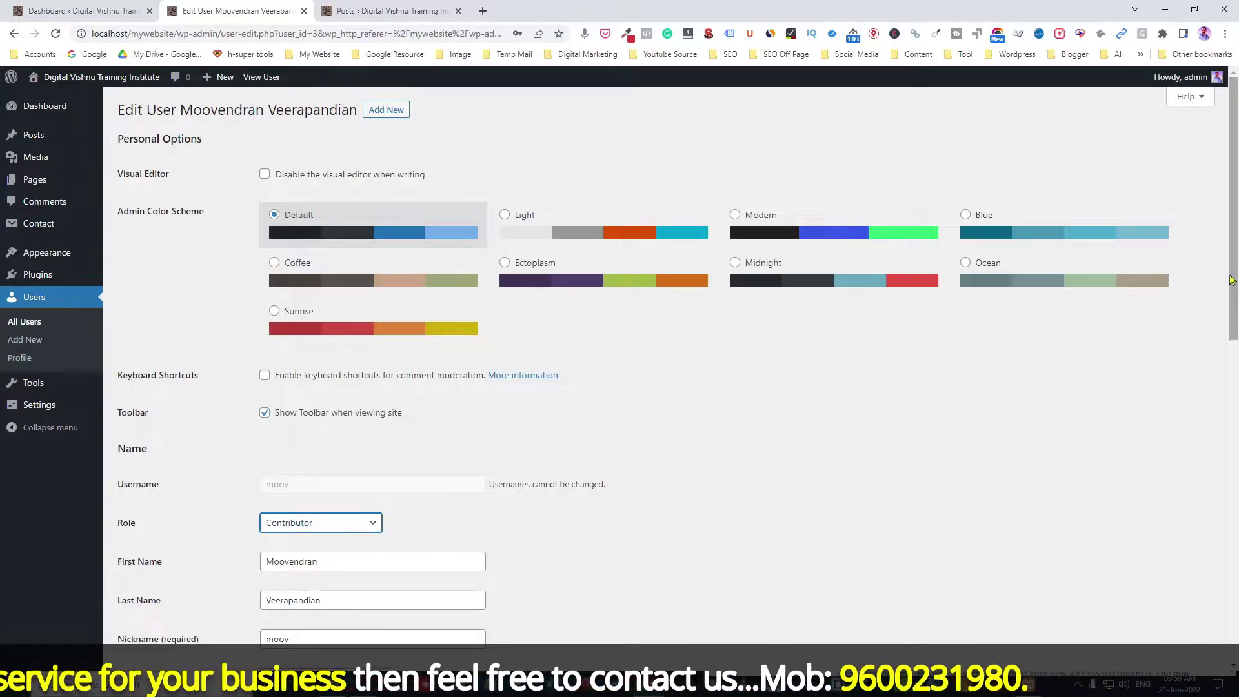
left_click_drag(1233, 281, 1236, 606)
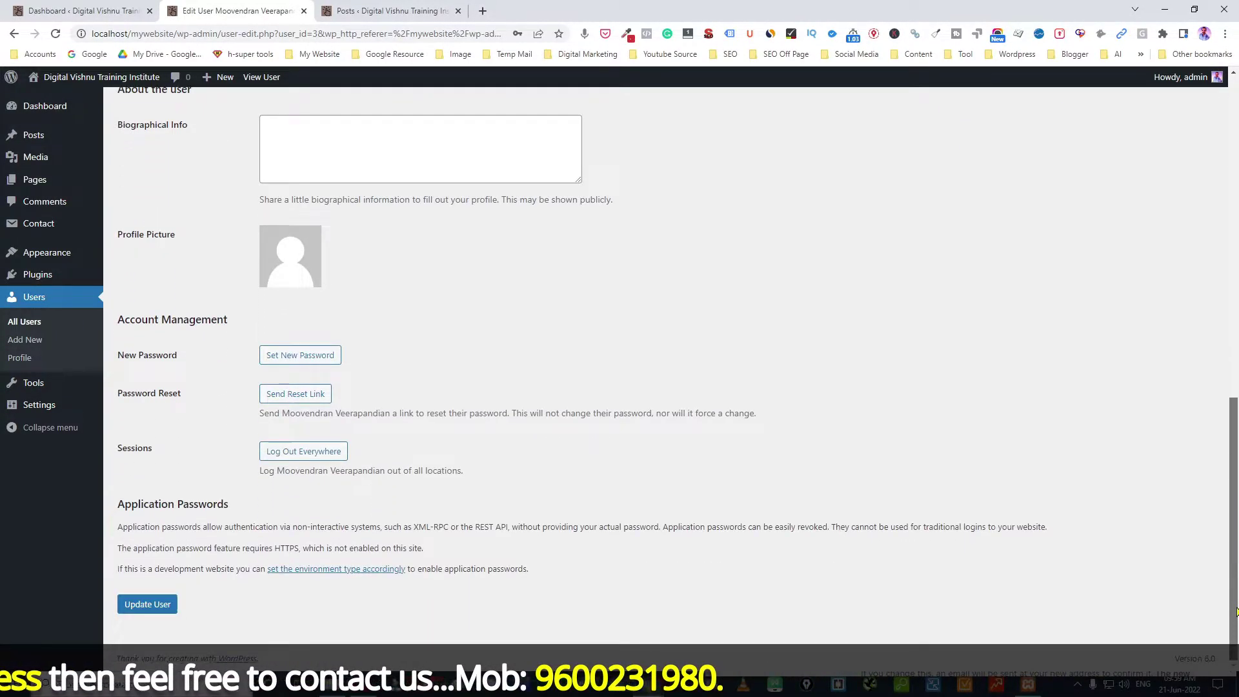
left_click(134, 607)
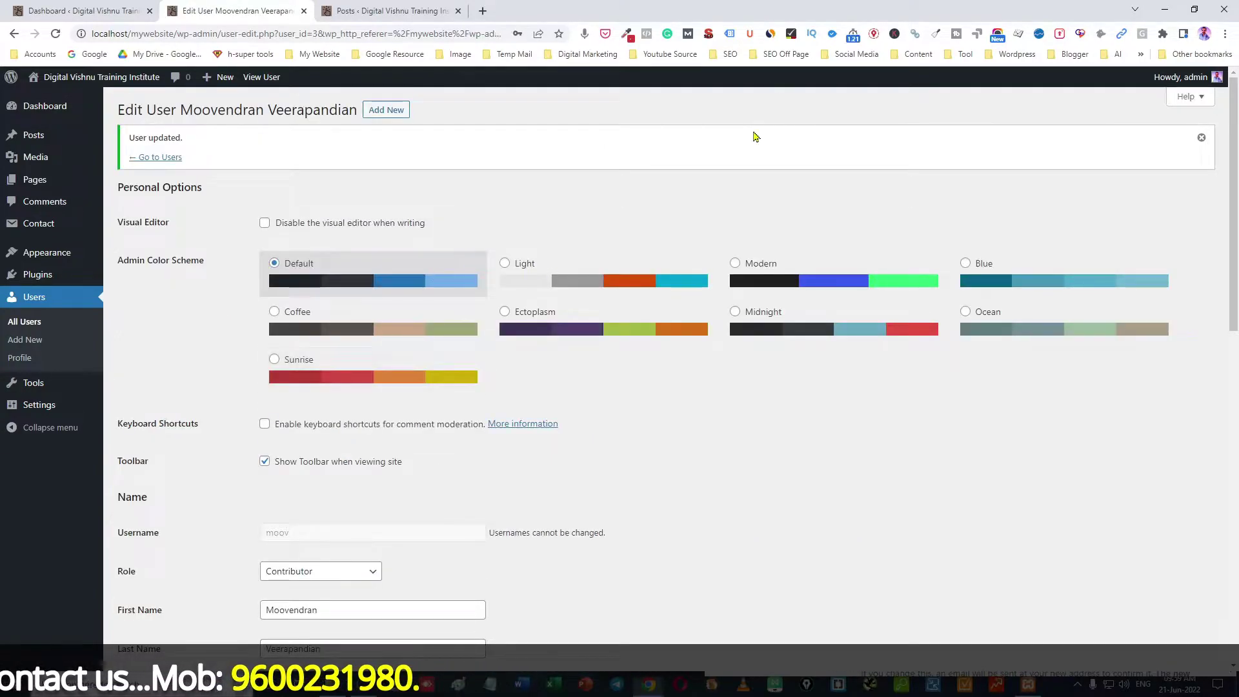
Reload the profile in the incognito window and compare the contributor's available menus with the administrator's Dashboard and Posts entries
key("alt+Tab")
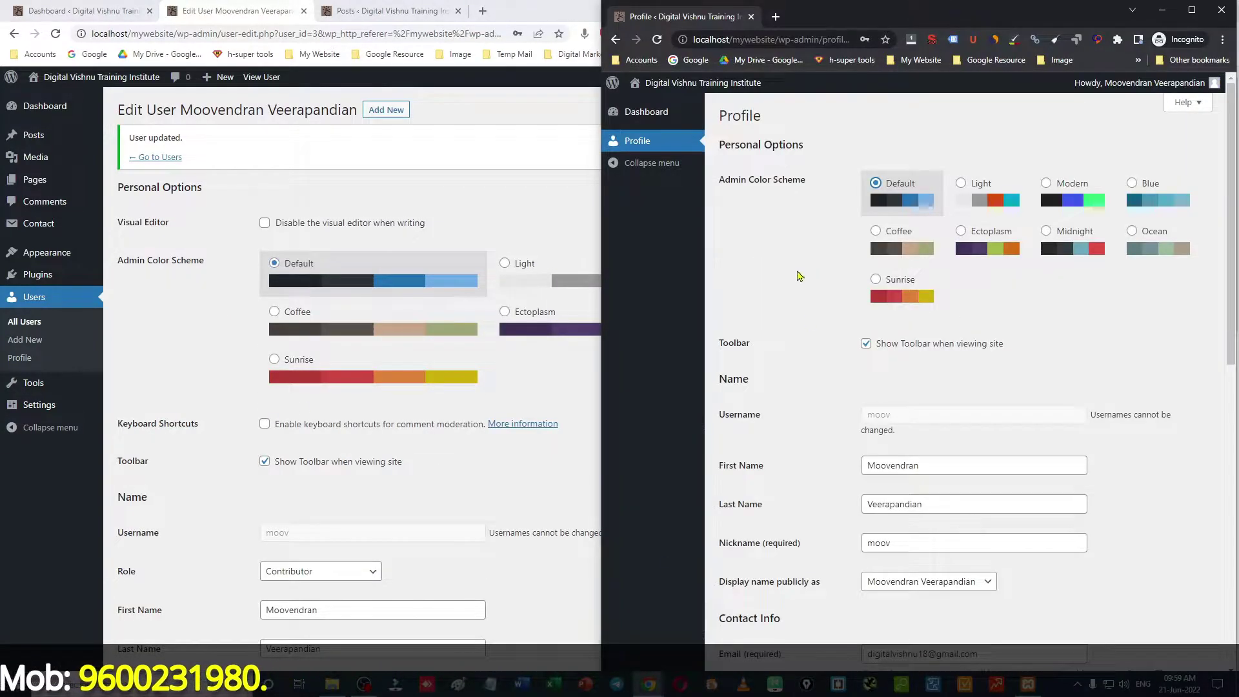
left_click(658, 40)
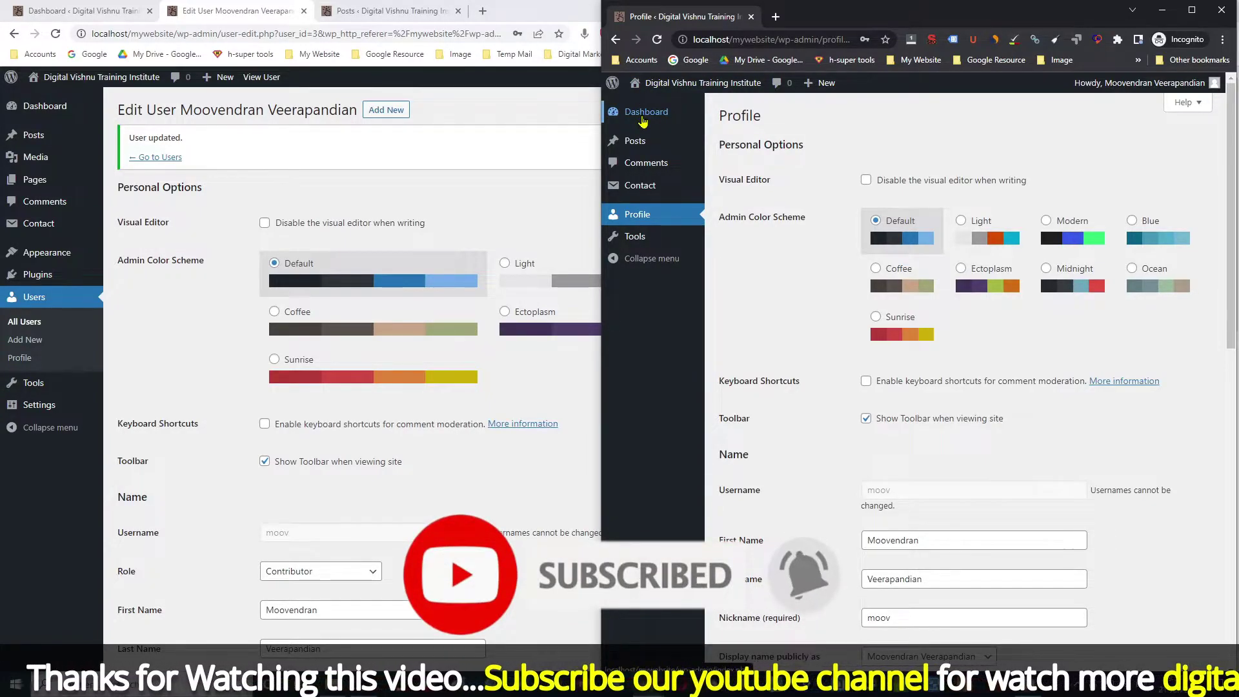
mouse_move(35, 114)
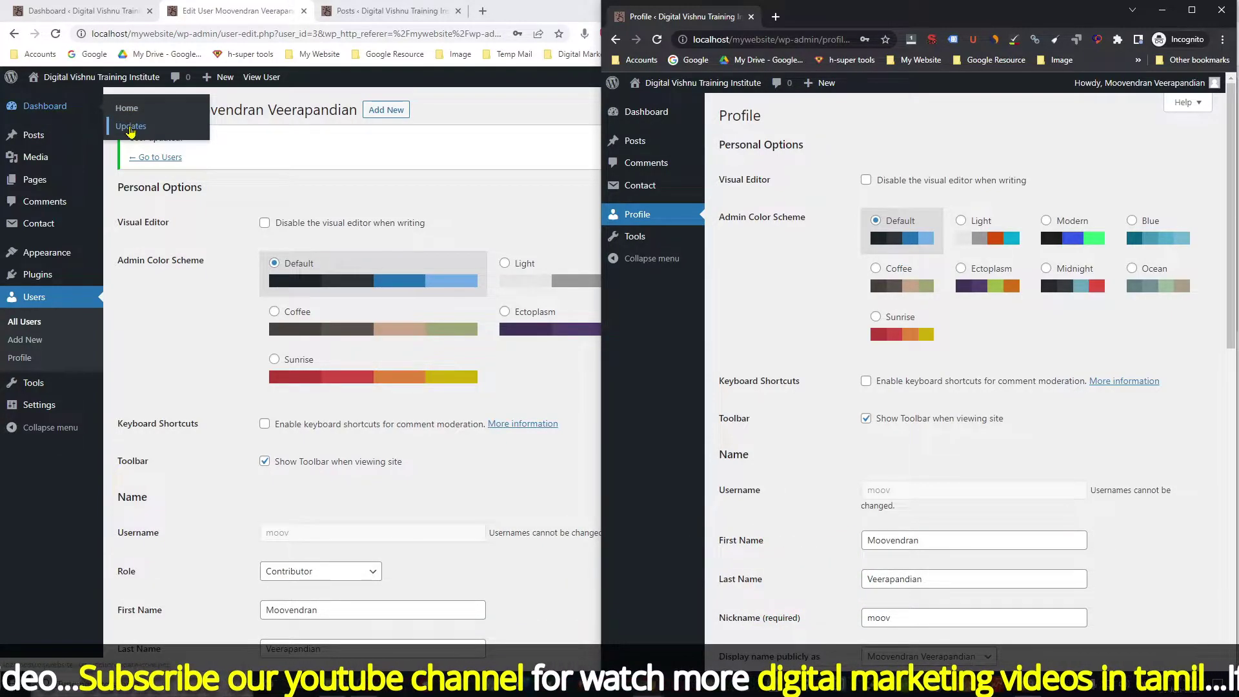
mouse_move(25, 138)
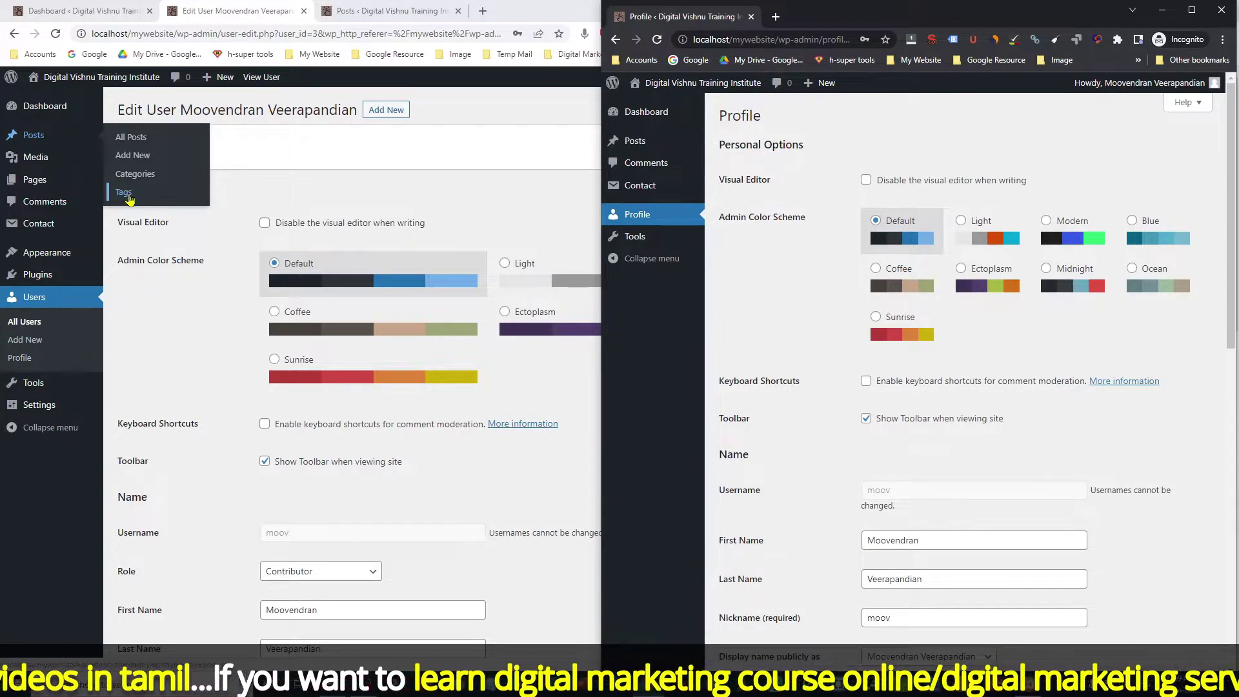
As the contributor, start a new post in a new tab, title it "Sample Post" and submit it for review
mouse_move(633, 140)
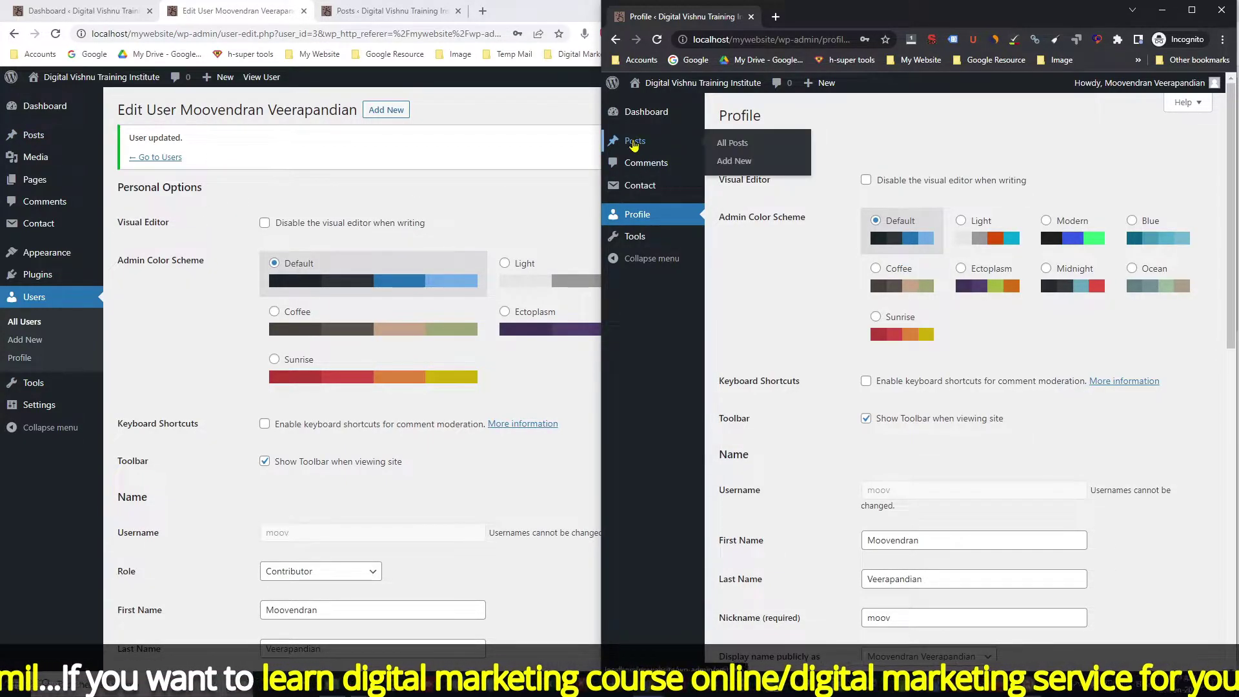
right_click(744, 168)
left_click(765, 179)
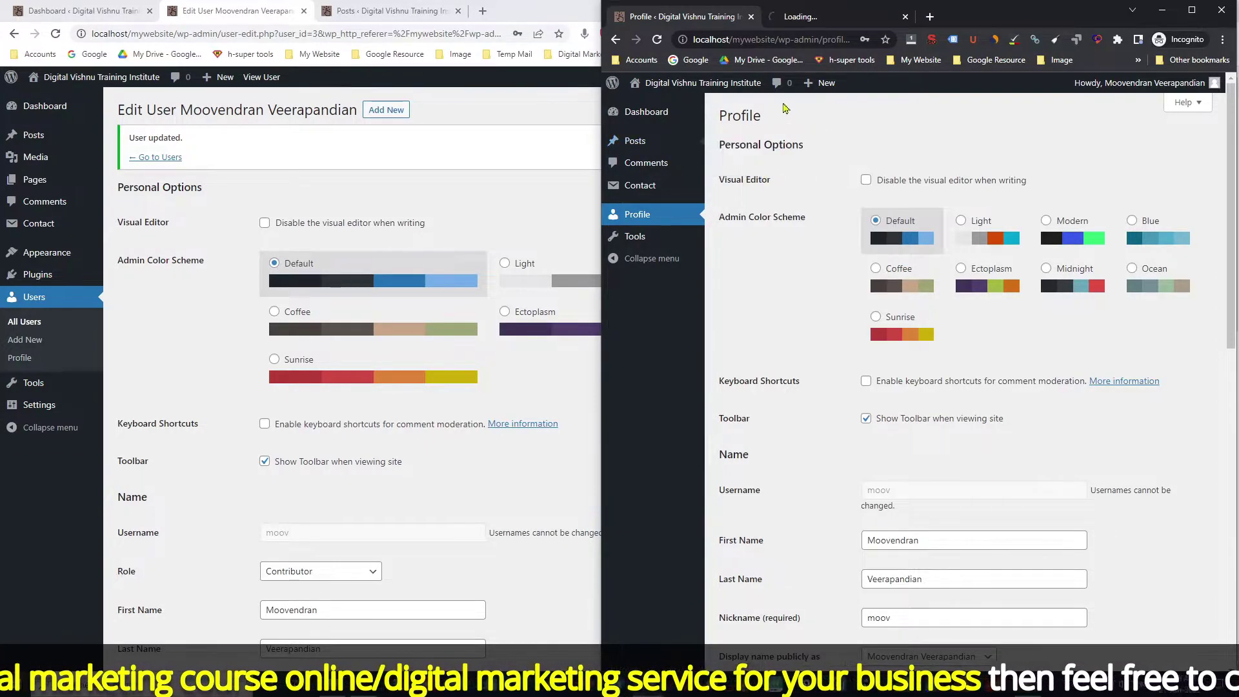
left_click(817, 18)
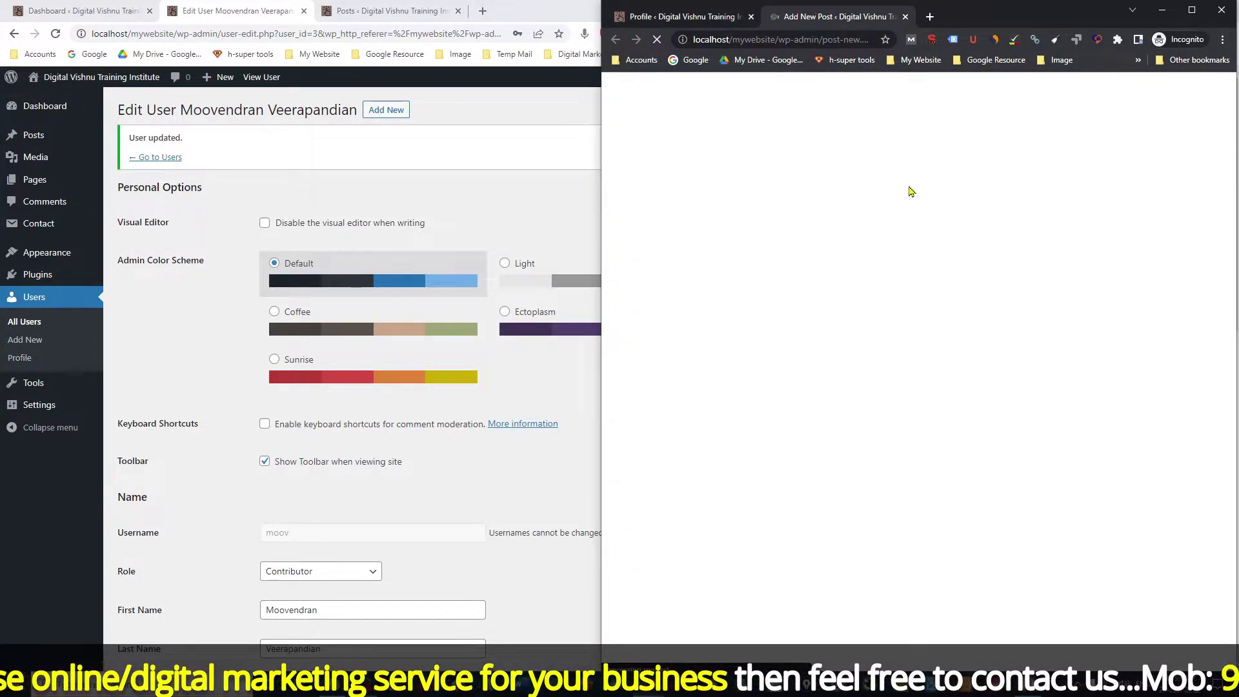
type("Sam")
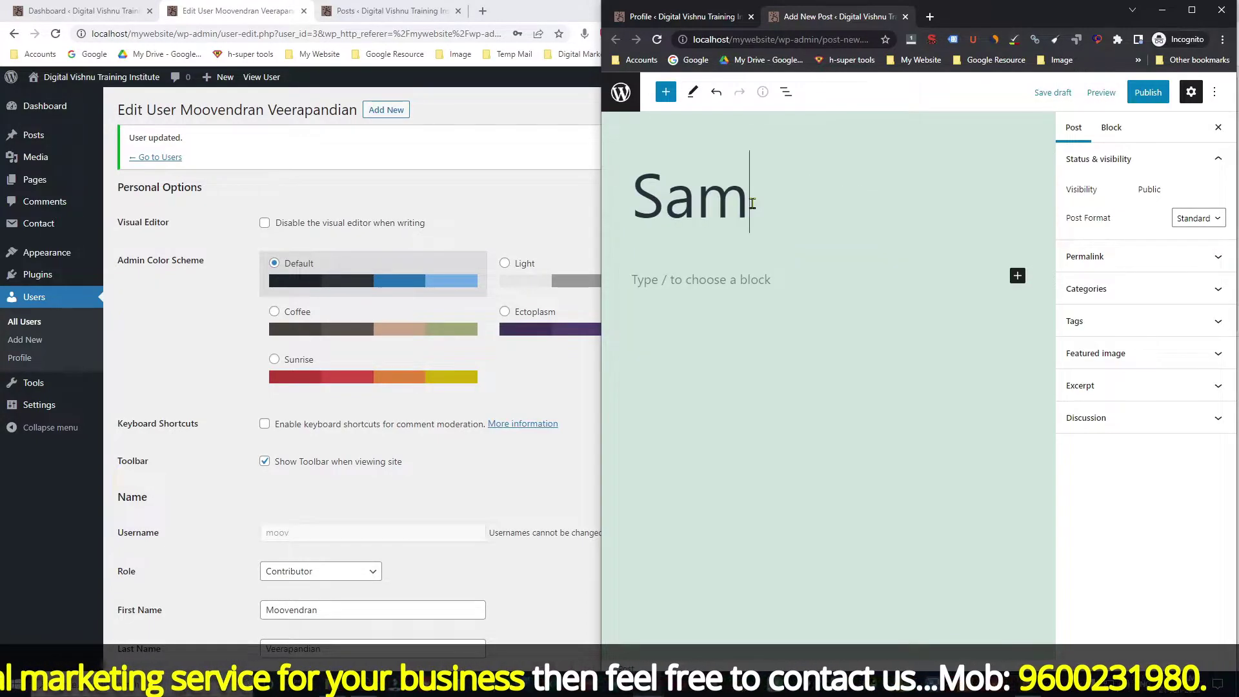
type("ple Post")
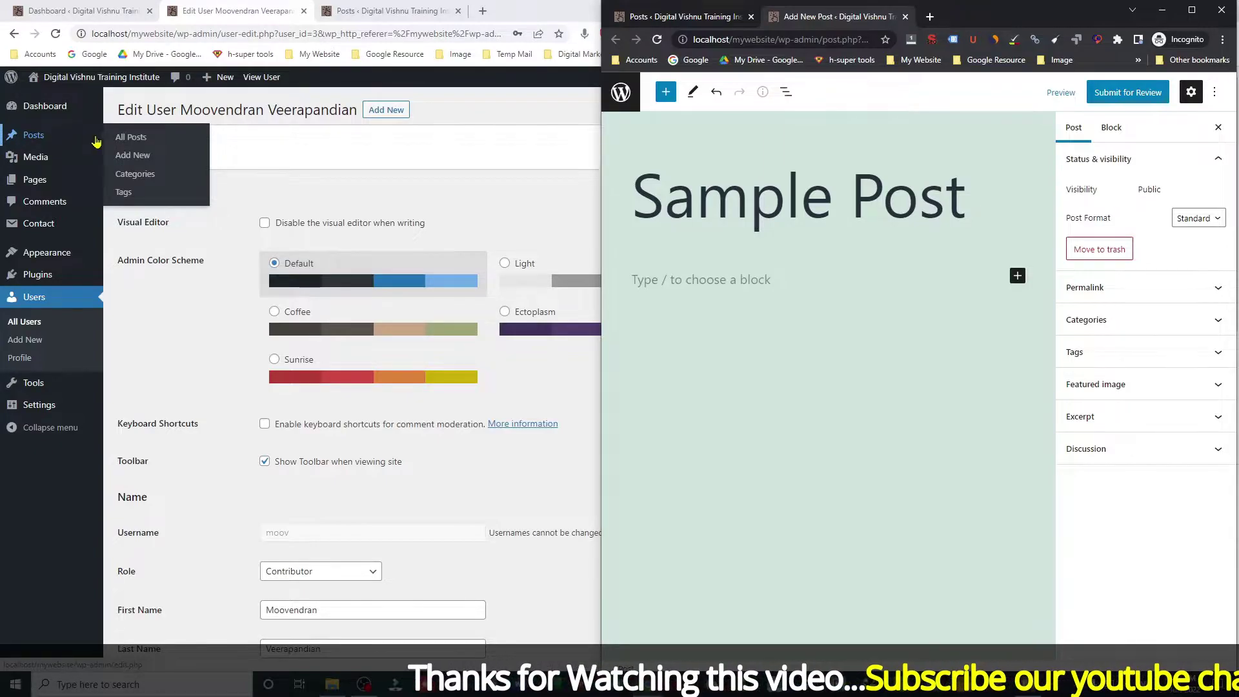
In the administrator's window, list all posts and open the pending "Sample Post" for editing
left_click(125, 143)
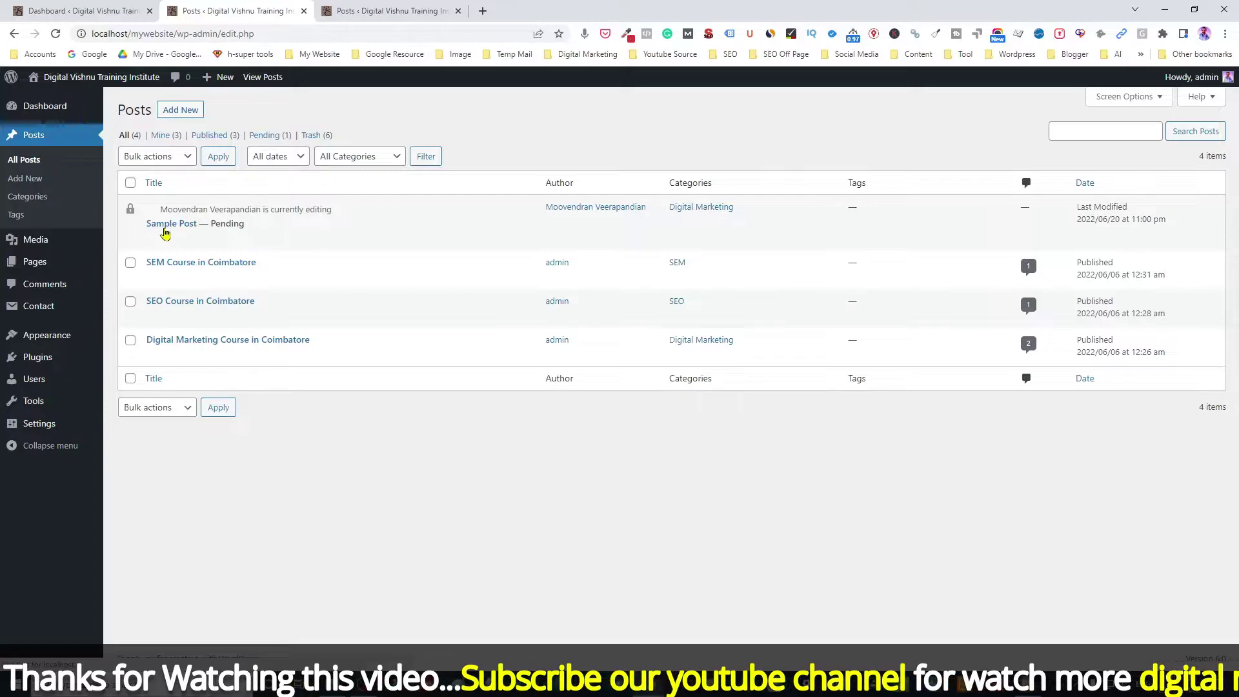
mouse_move(226, 229)
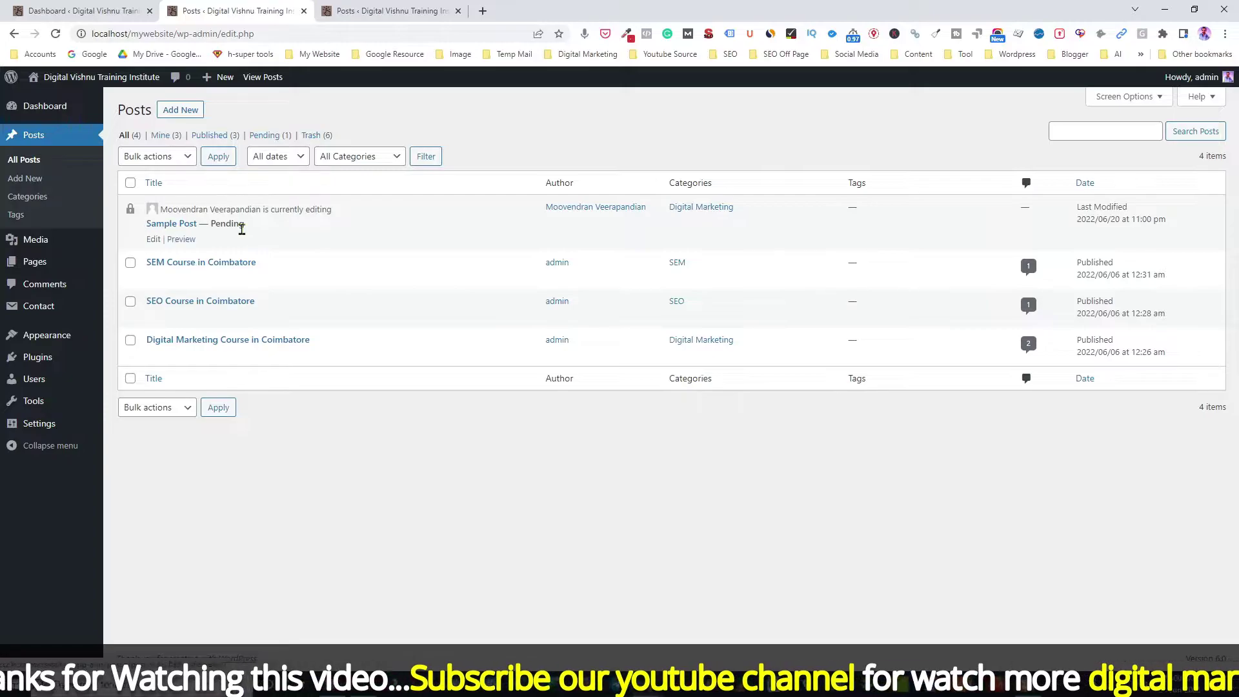
left_click(153, 239)
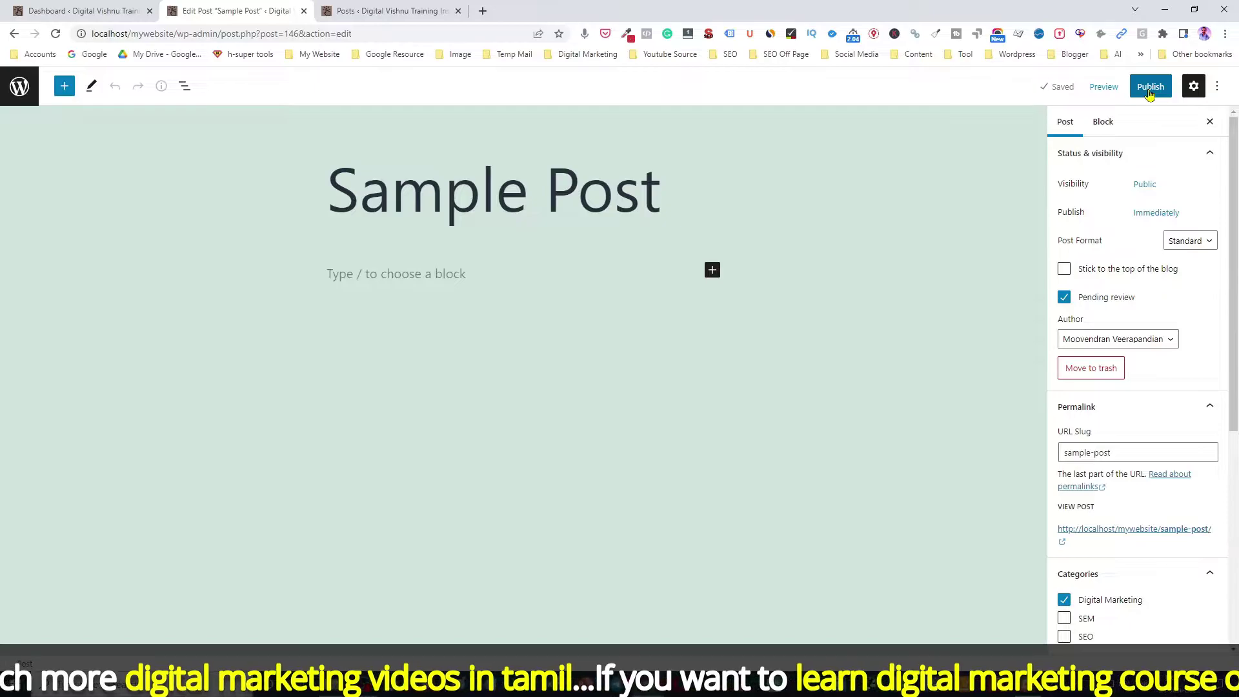
Publish the pending "Sample Post" as administrator and return to the Dashboard tab
left_click(1149, 90)
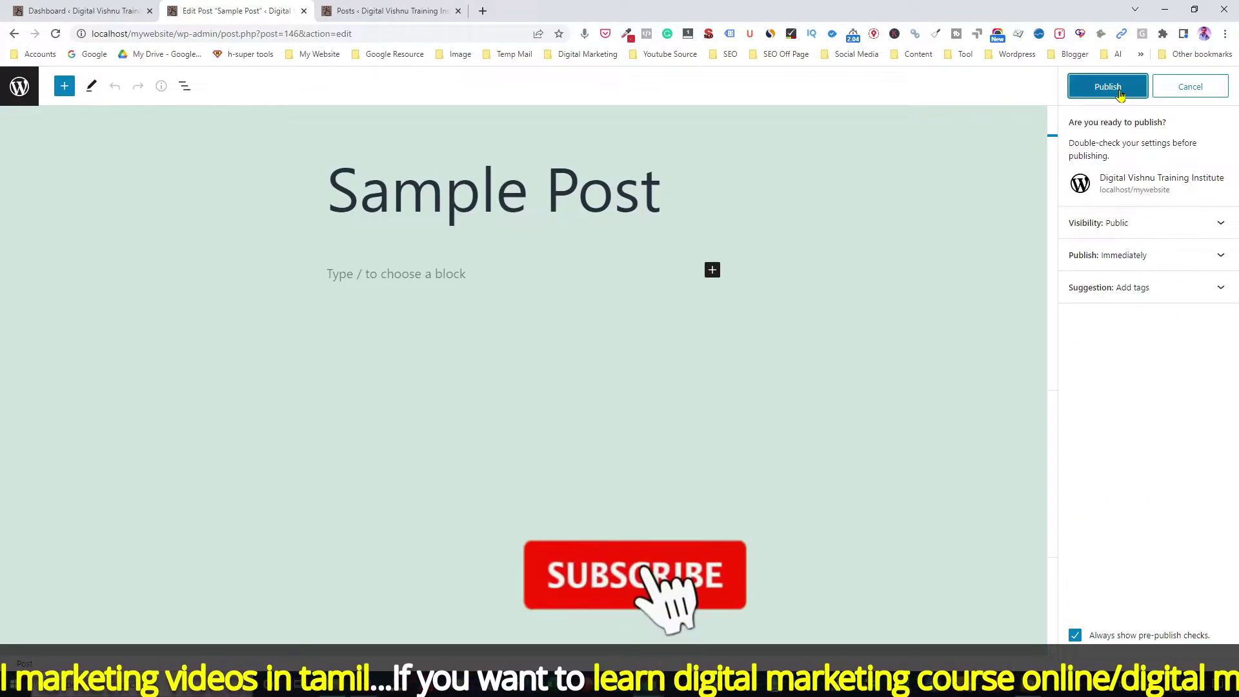
left_click(1119, 89)
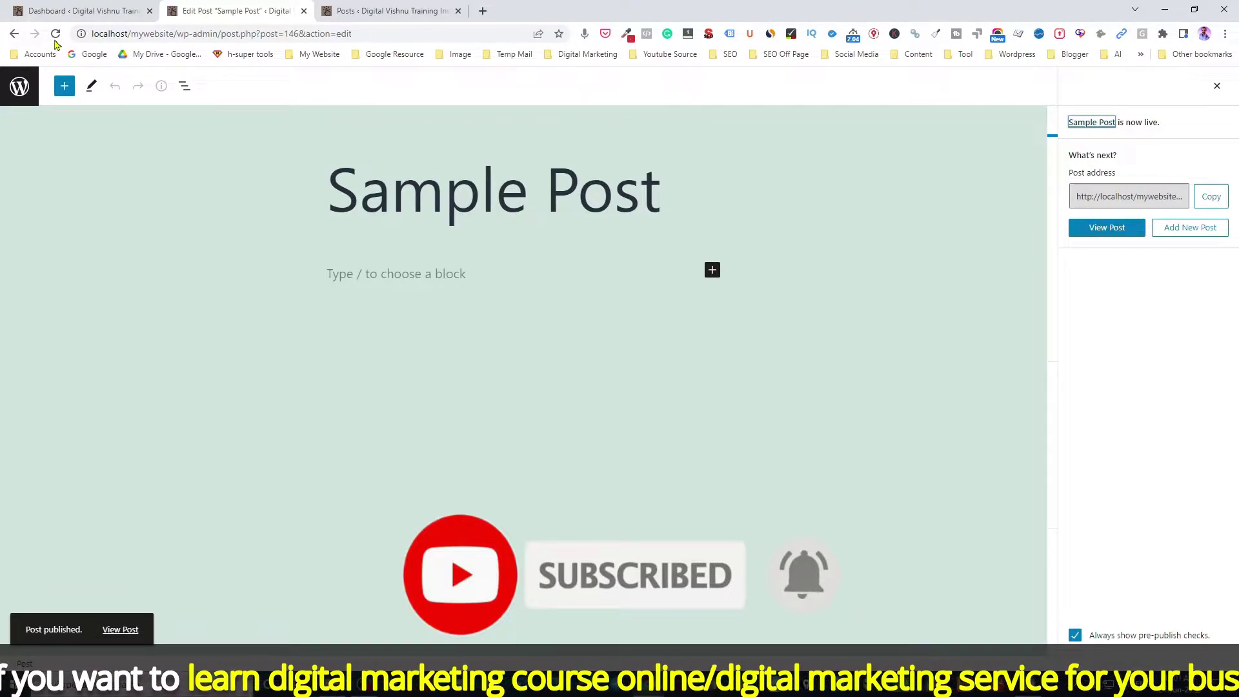
left_click(67, 9)
Open the Comments list in both the contributor's incognito window and the administrator's window and compare the available comment controls
key("alt+Tab")
left_click(642, 217)
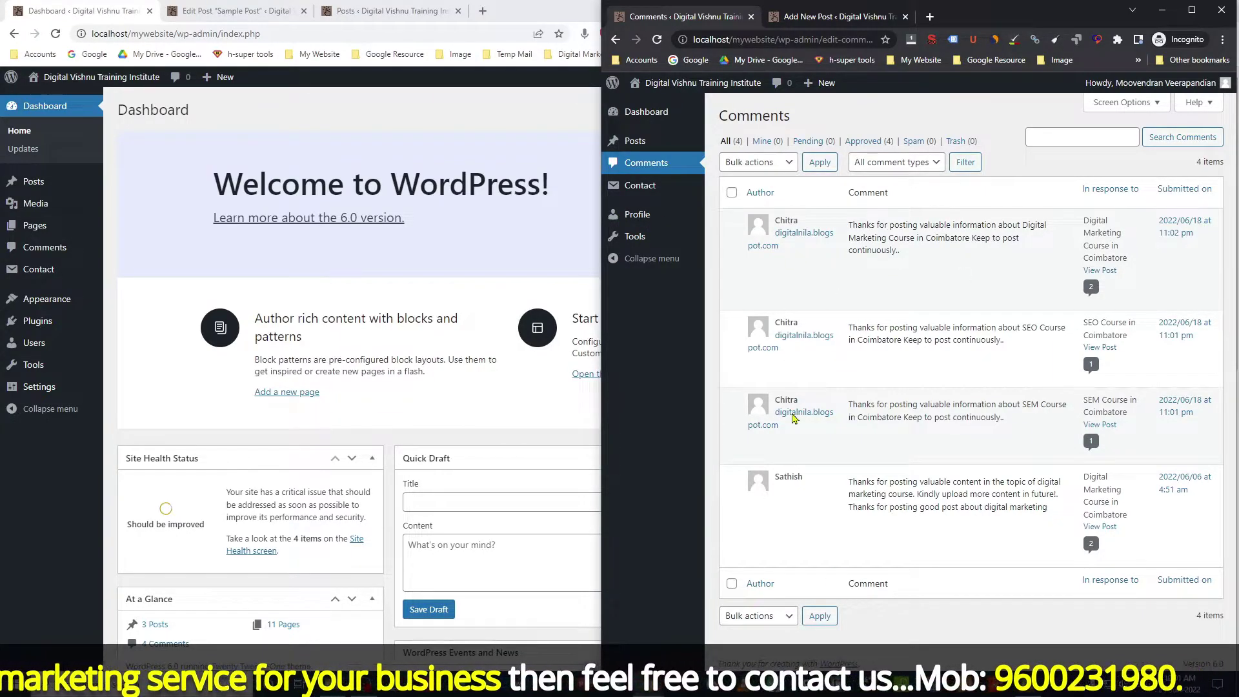
left_click(34, 252)
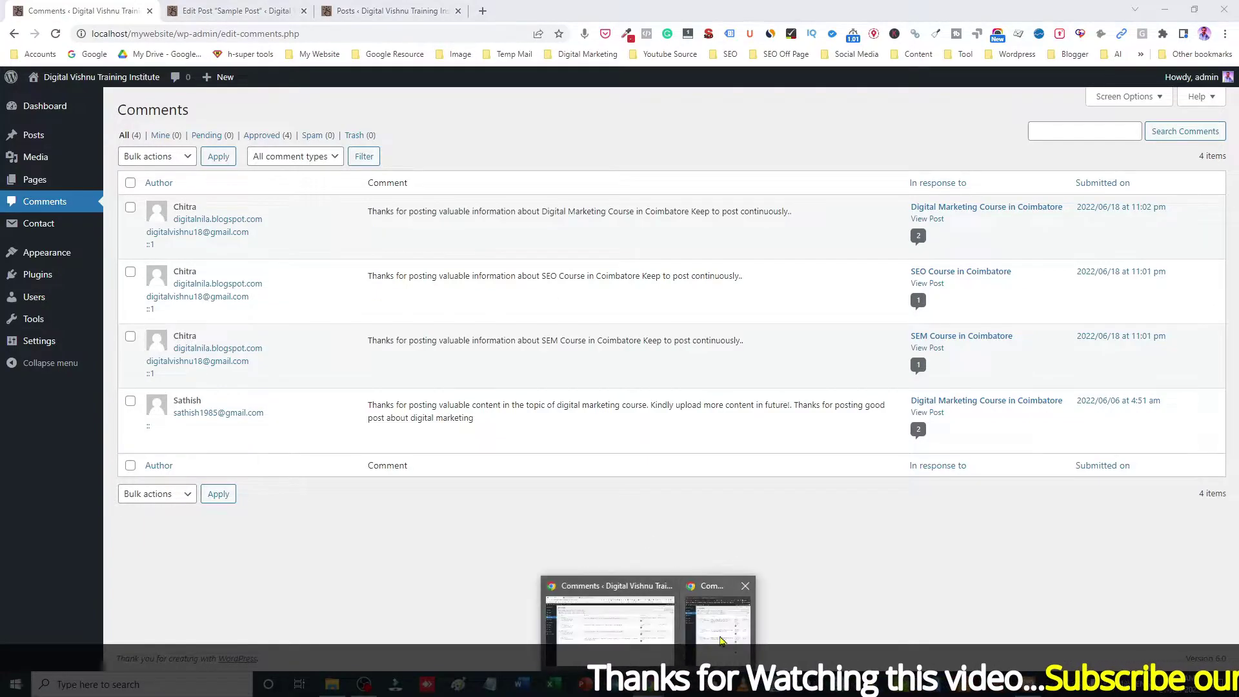
left_click(691, 587)
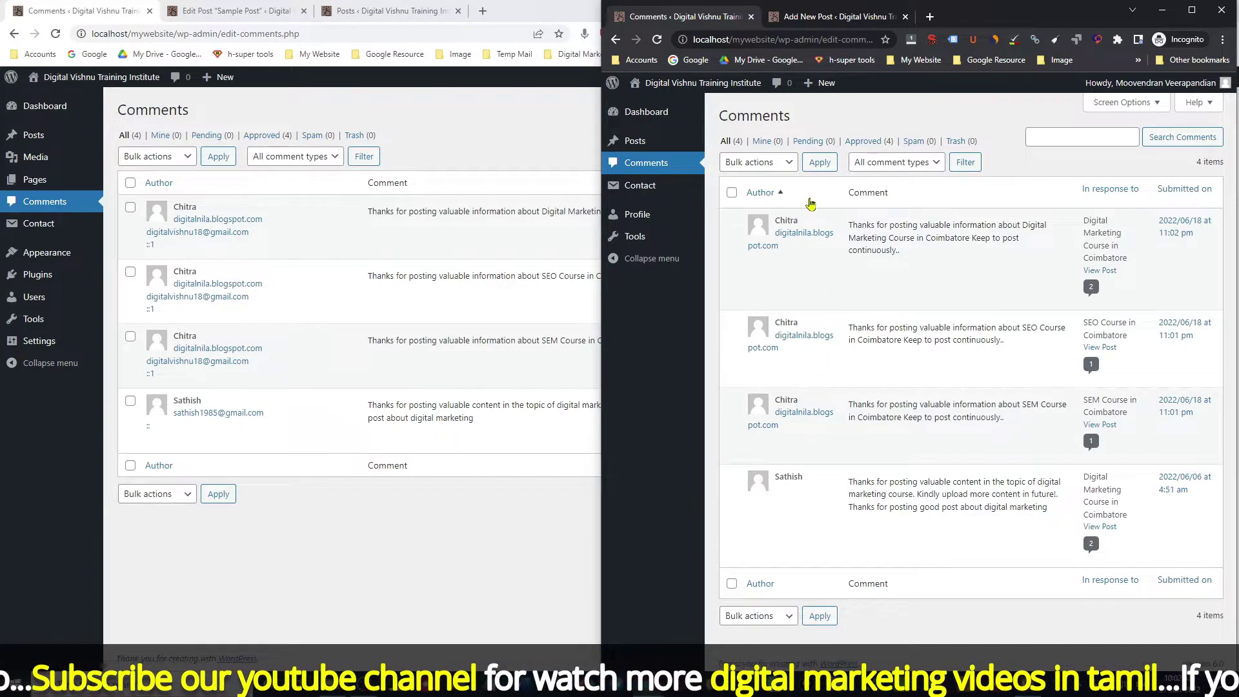
As the contributor, list the contact forms and try to edit "Contact form 1"
left_click(642, 187)
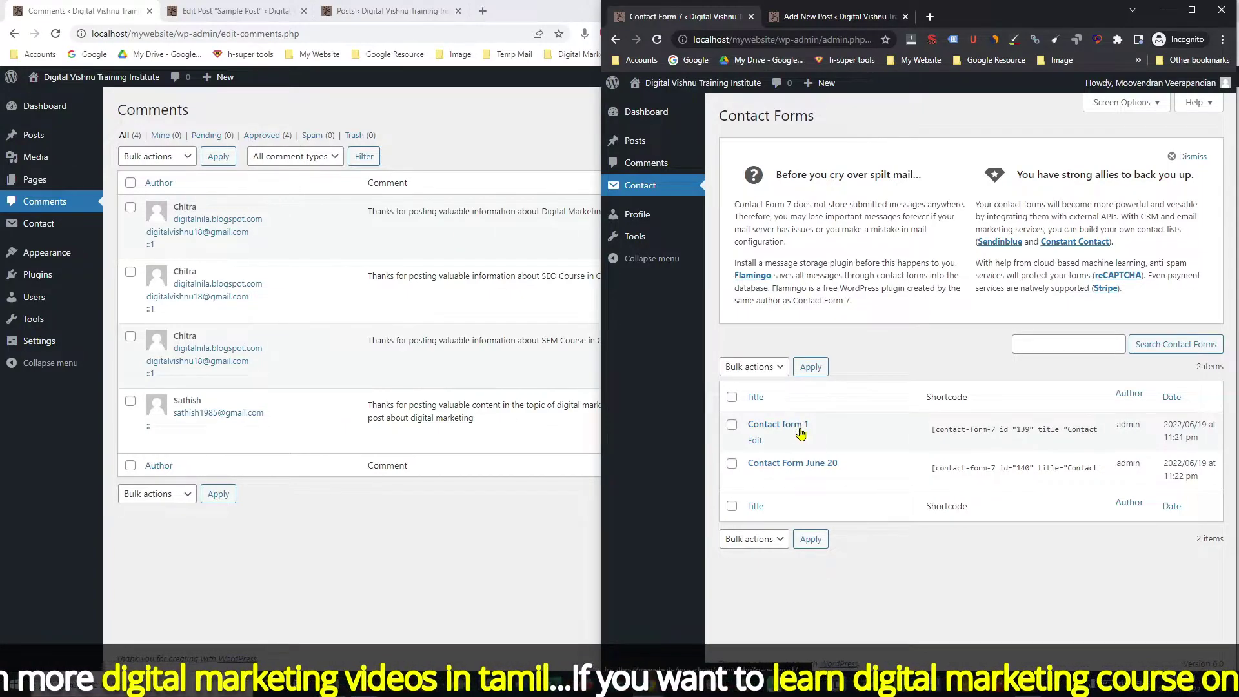
left_click(755, 442)
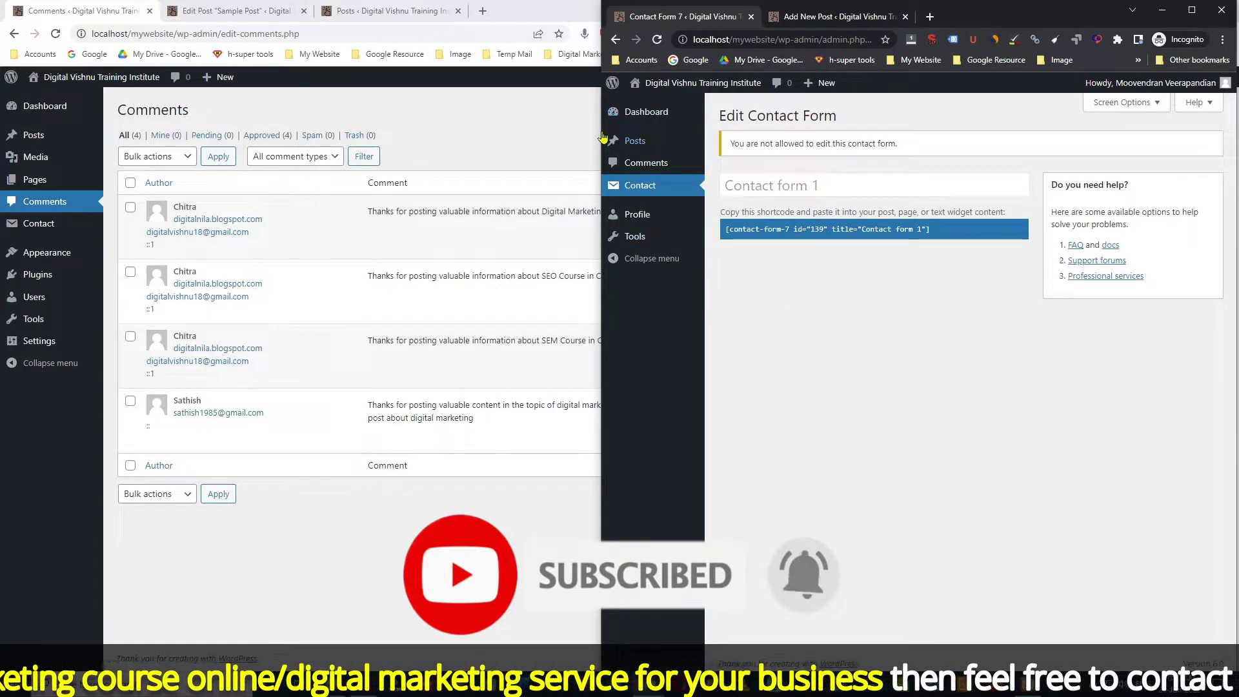
mouse_move(610, 139)
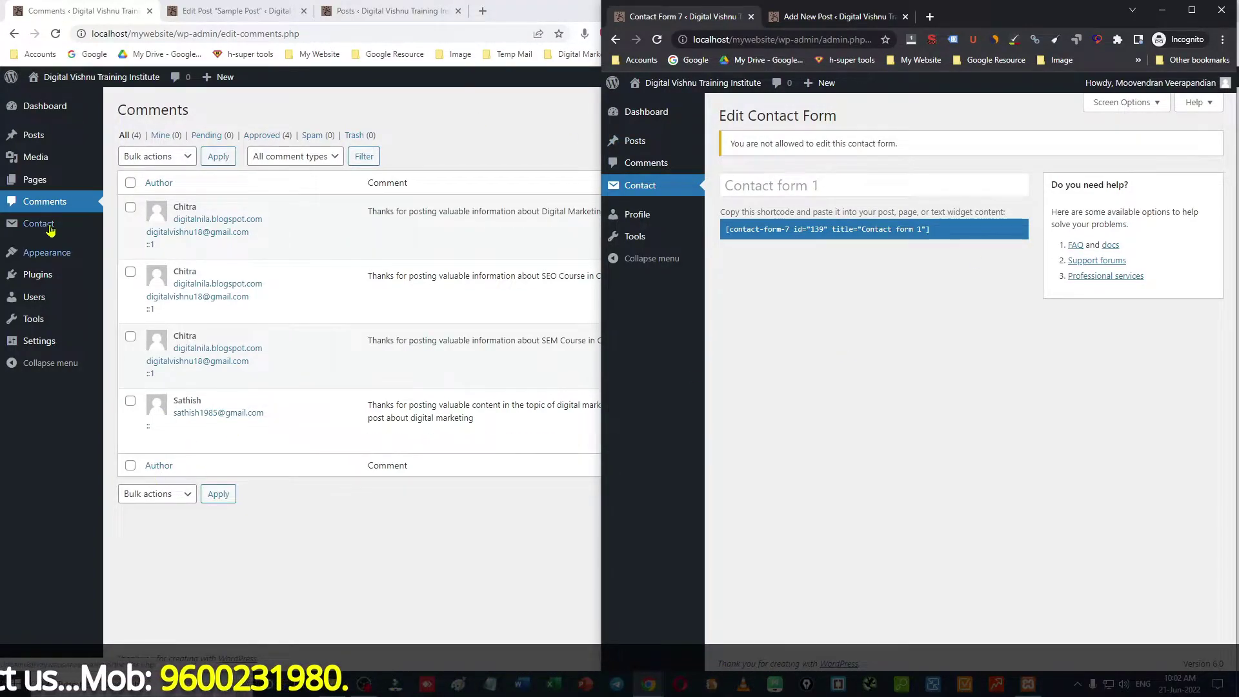
As administrator, open the contributor's account from the full user list, set the role to Author and update the user
mouse_move(26, 169)
mouse_move(26, 301)
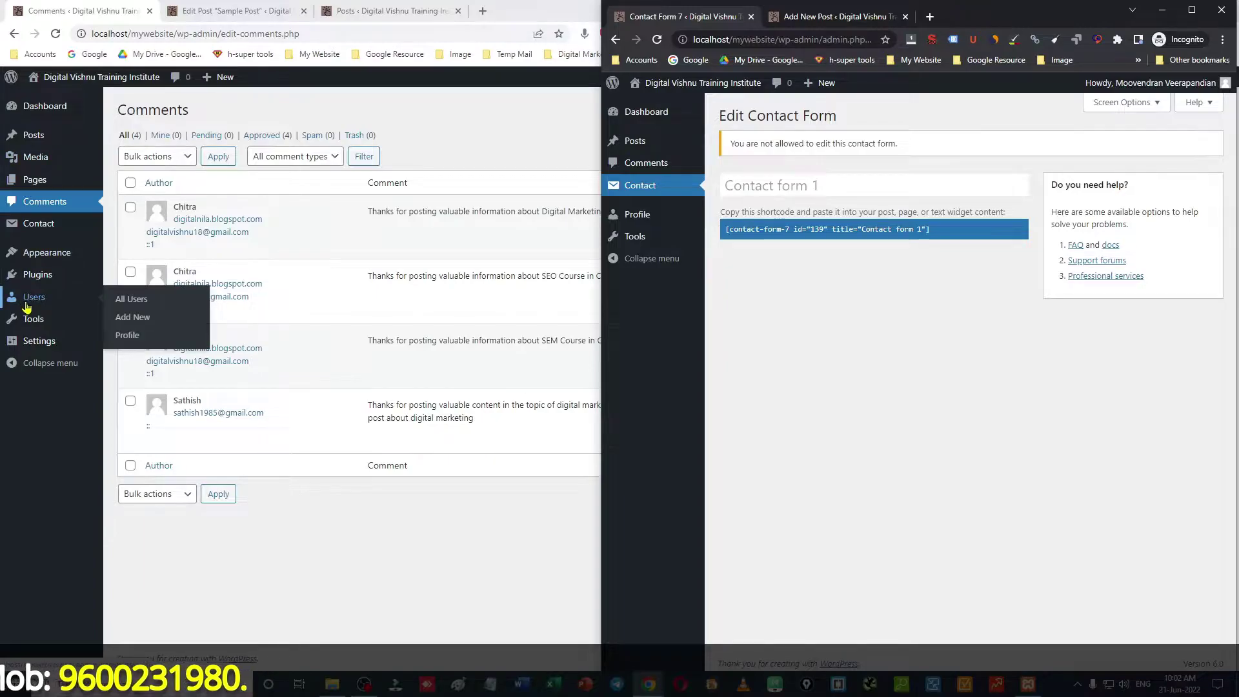
left_click(141, 305)
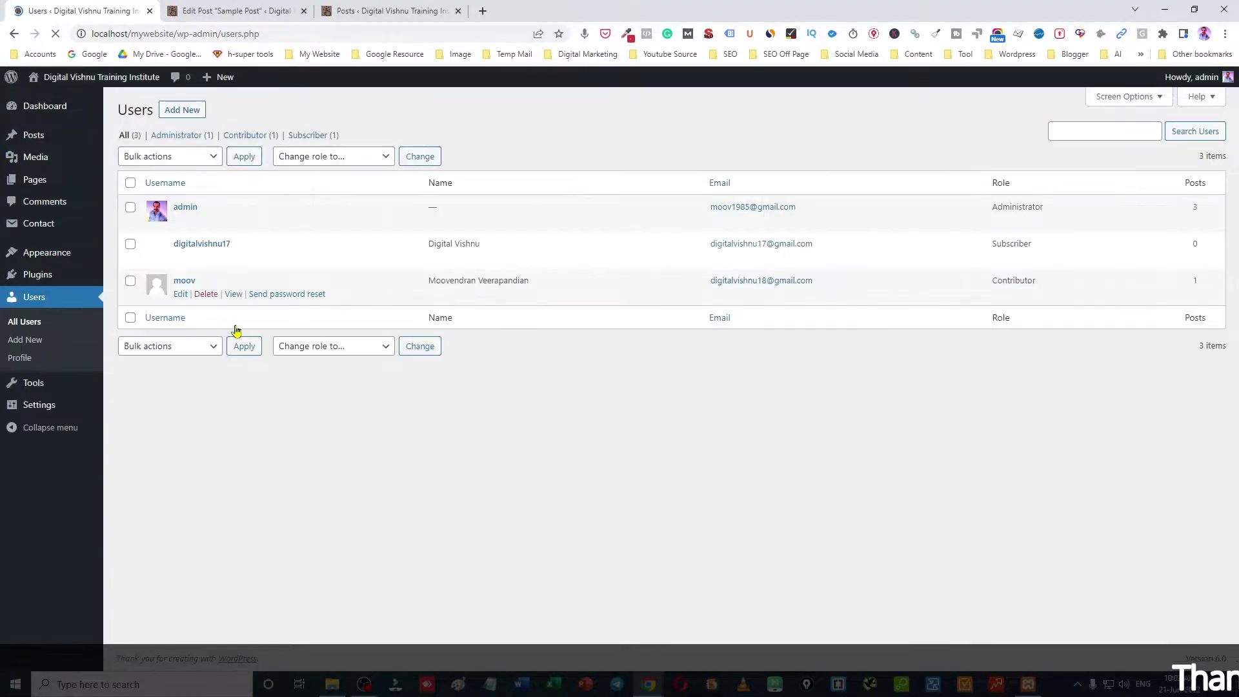
left_click(181, 294)
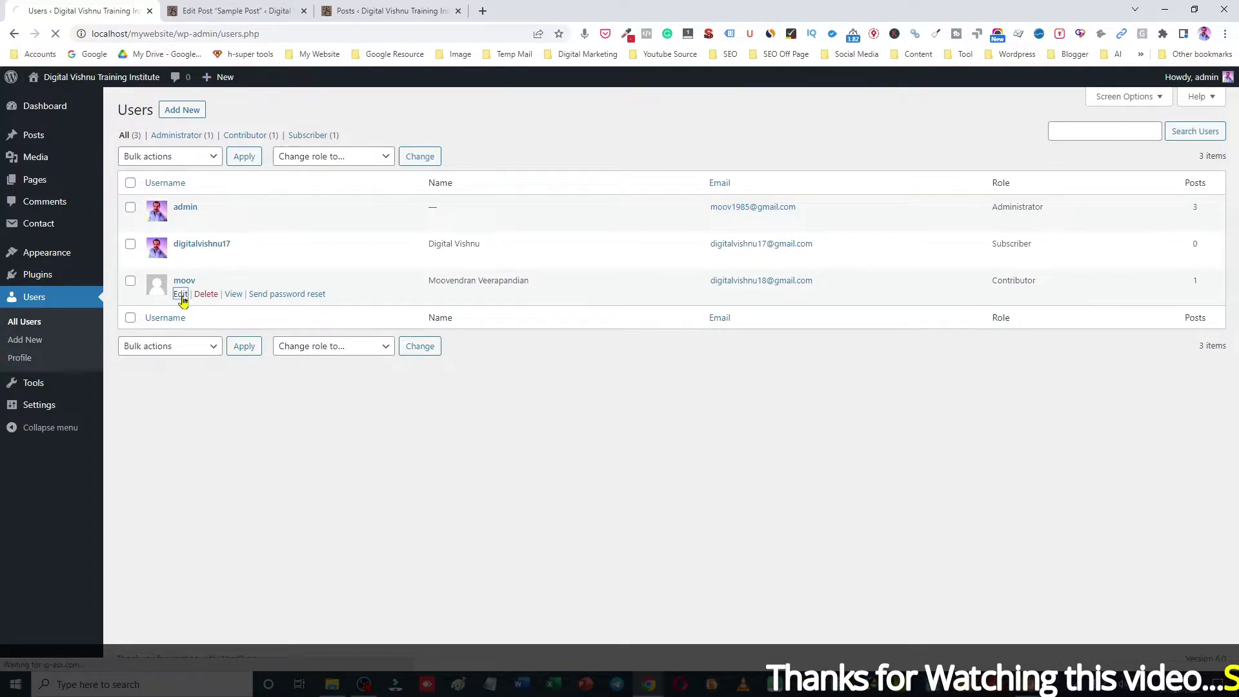
left_click(340, 528)
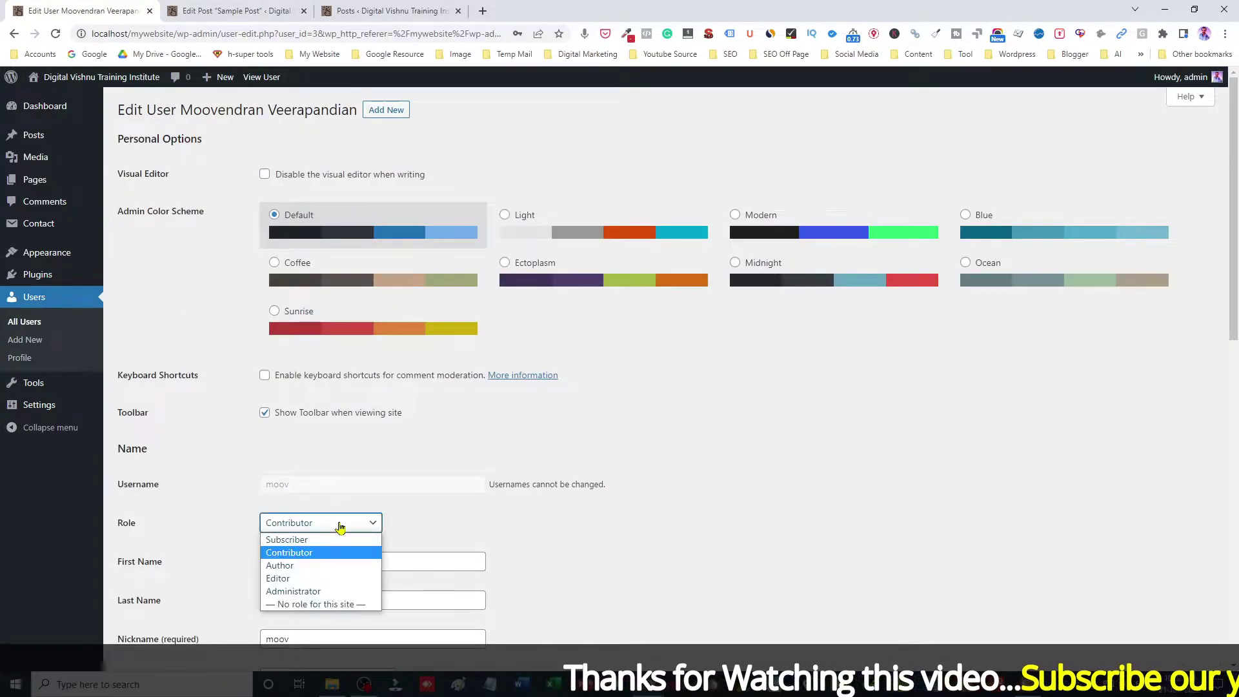
left_click(282, 565)
left_click_drag(1233, 284, 1237, 605)
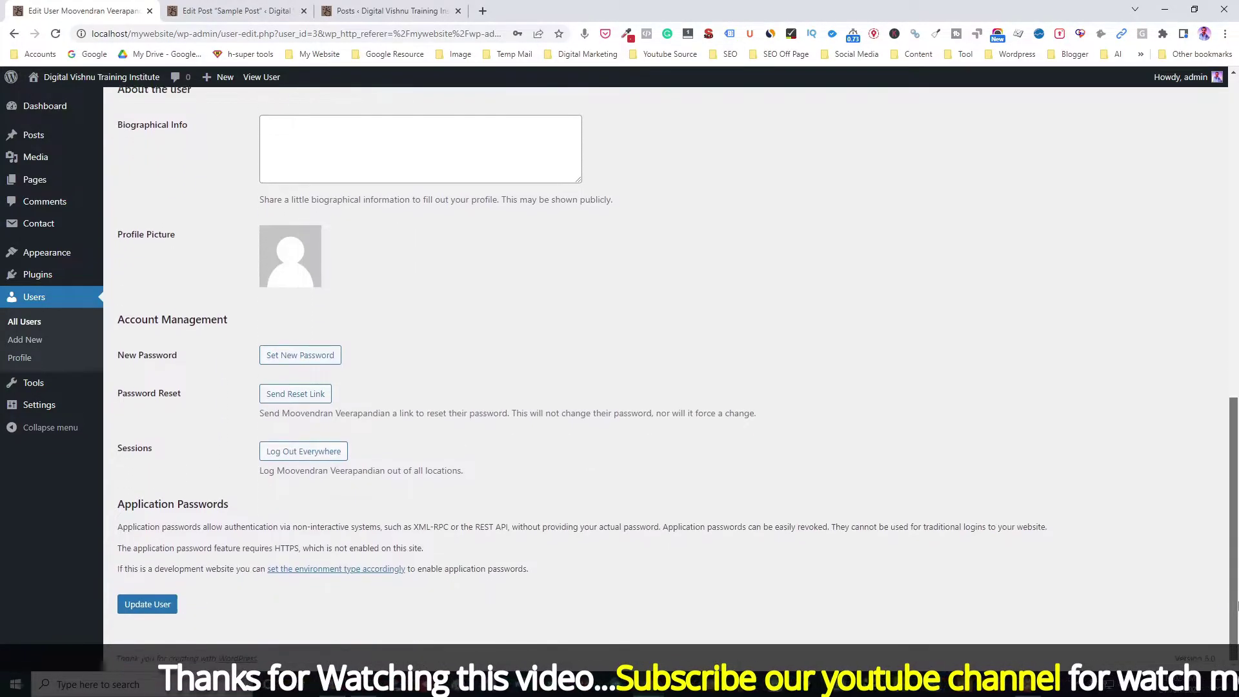
left_click(157, 606)
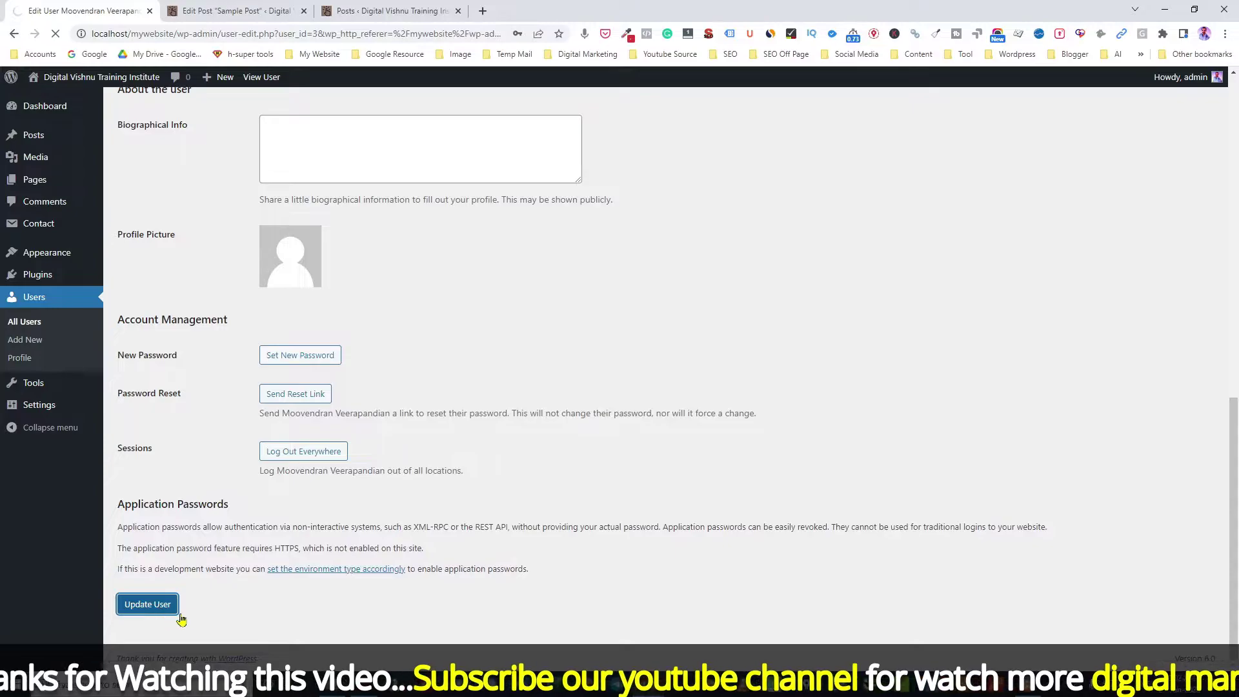
Switch to the incognito window, reload the page and examine the menus available to the author
mouse_move(650, 685)
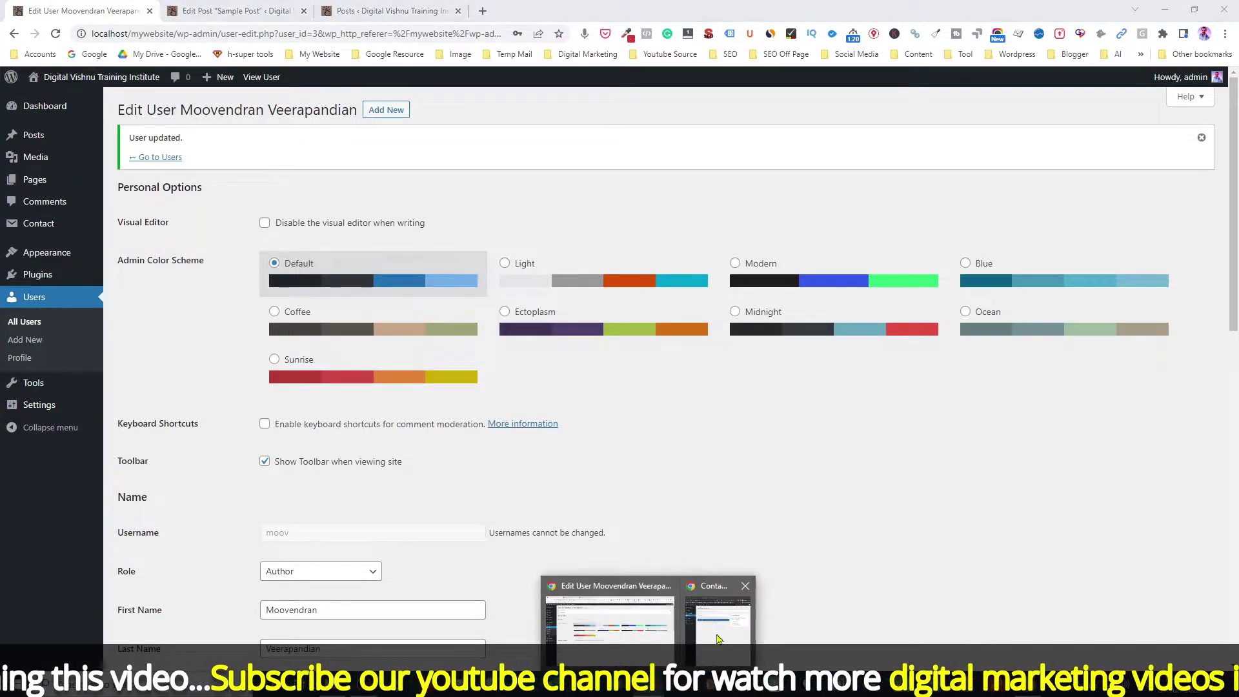
left_click(720, 600)
left_click(657, 40)
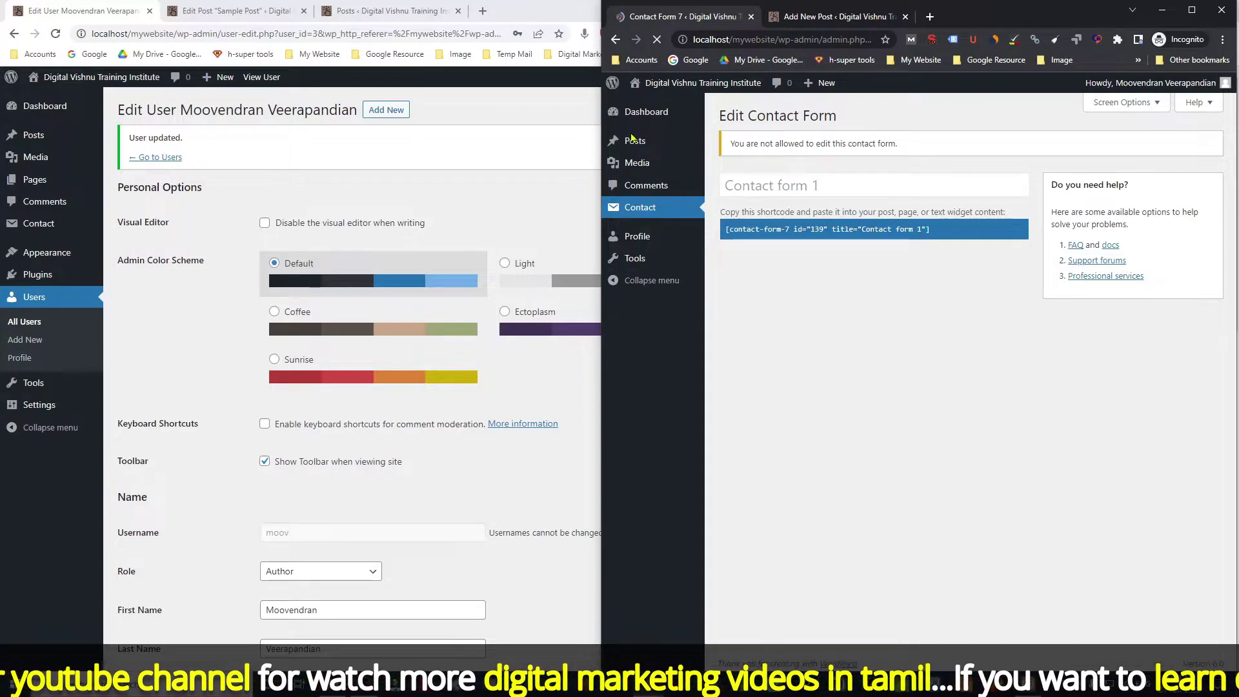
mouse_move(653, 167)
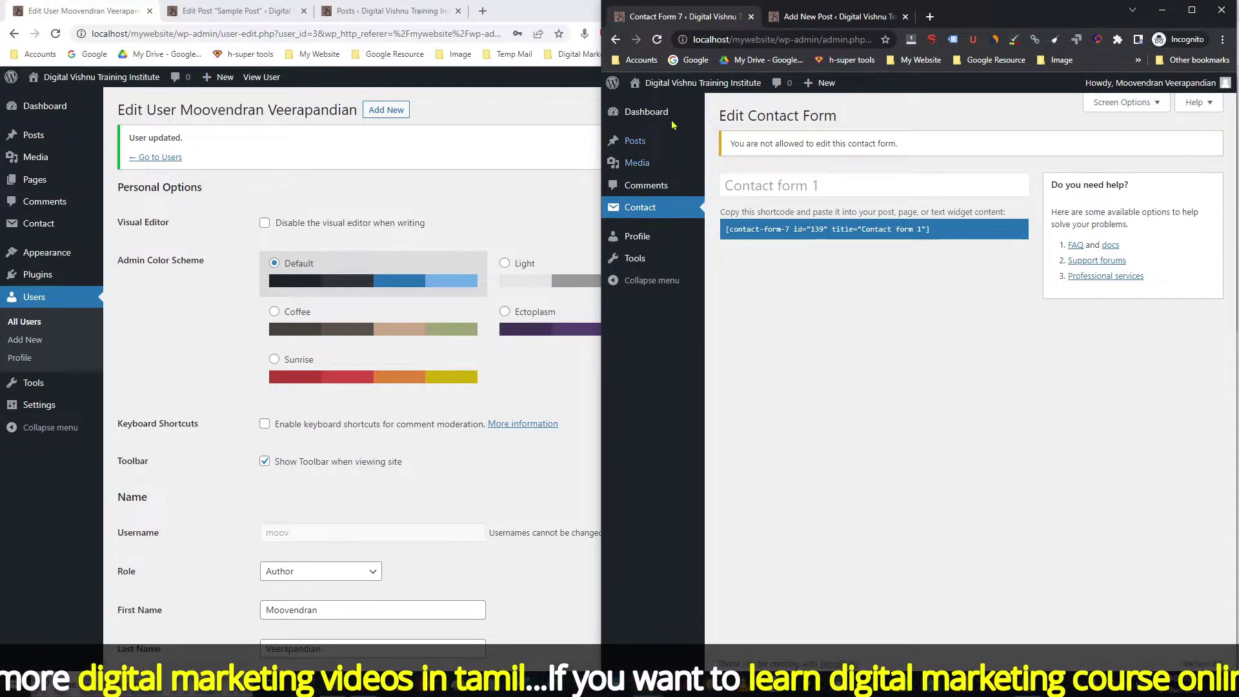
As the author, create a new post titled "Sample Post 2" and publish it
mouse_move(625, 144)
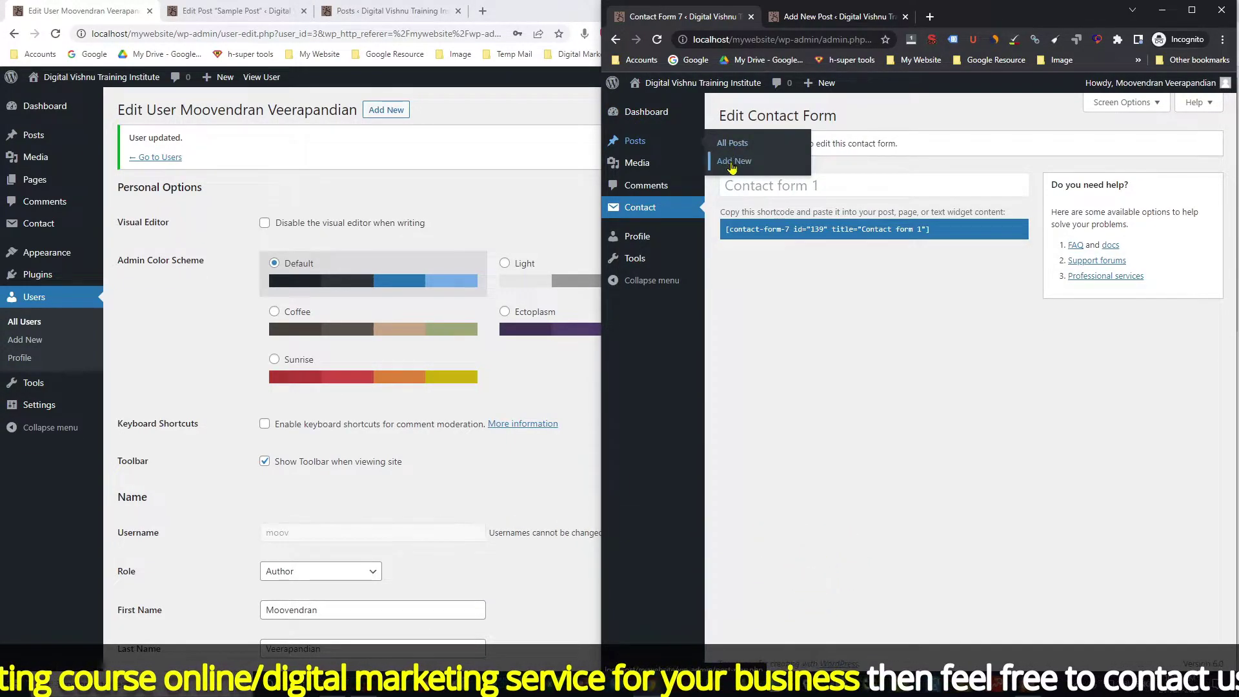
left_click(731, 162)
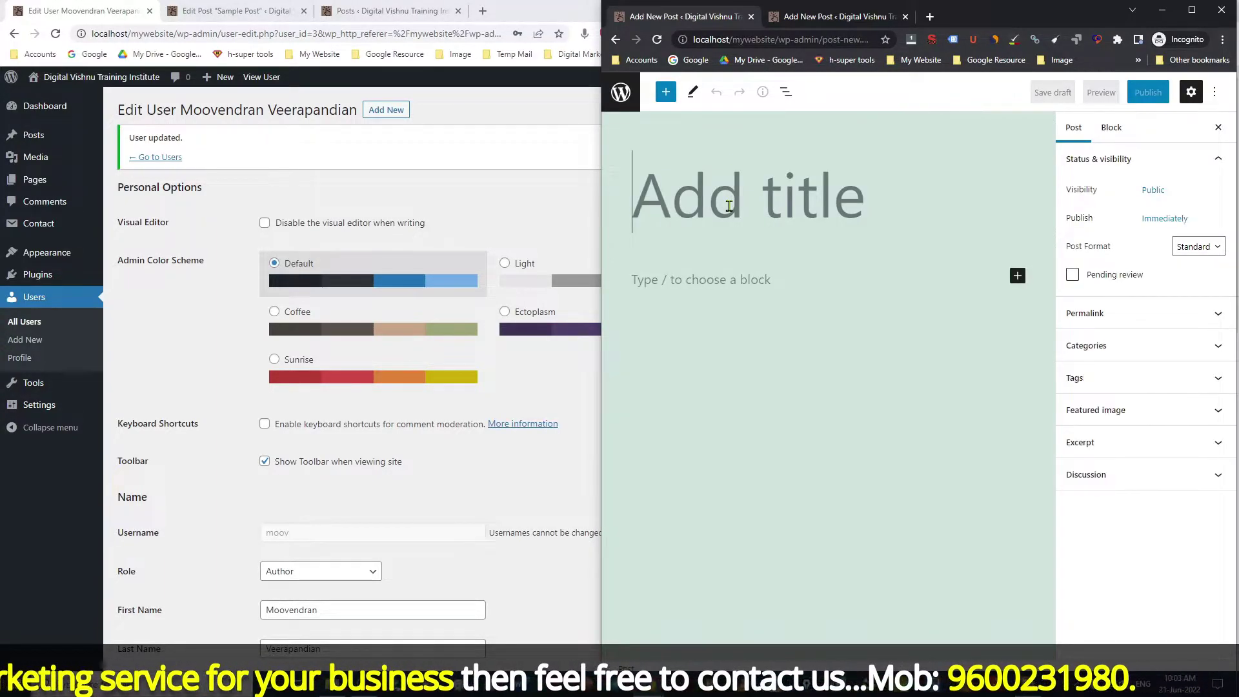
type("Sample ")
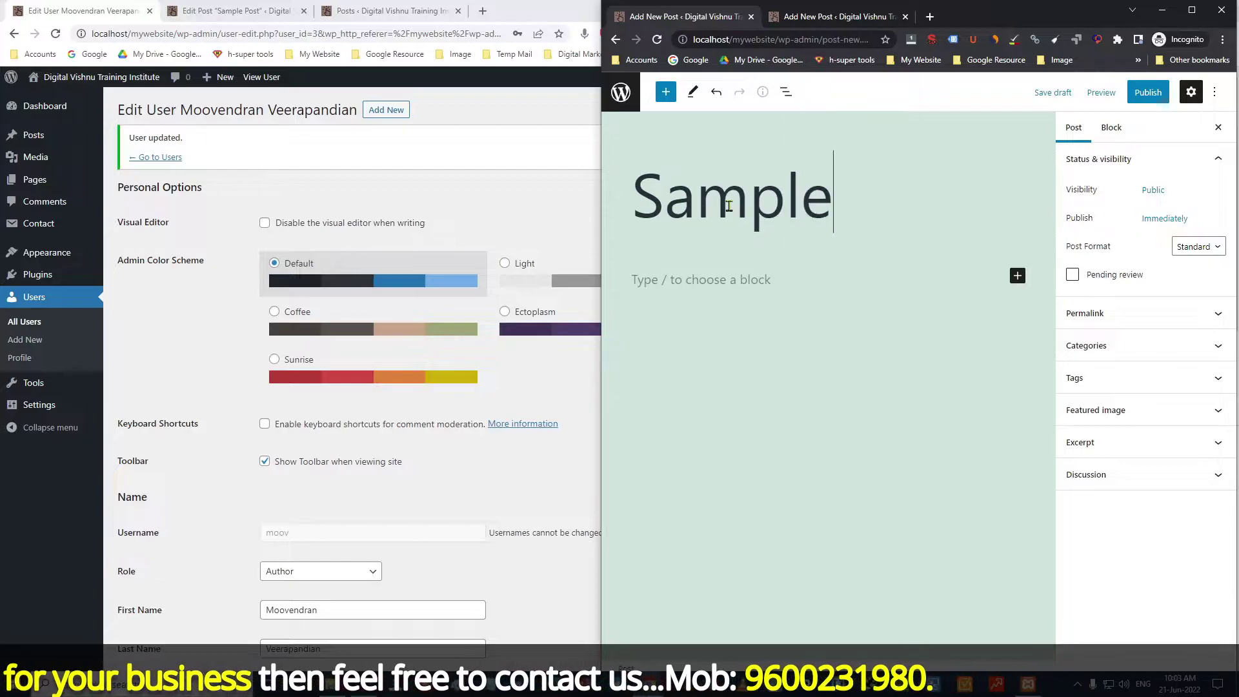
type("Post 2")
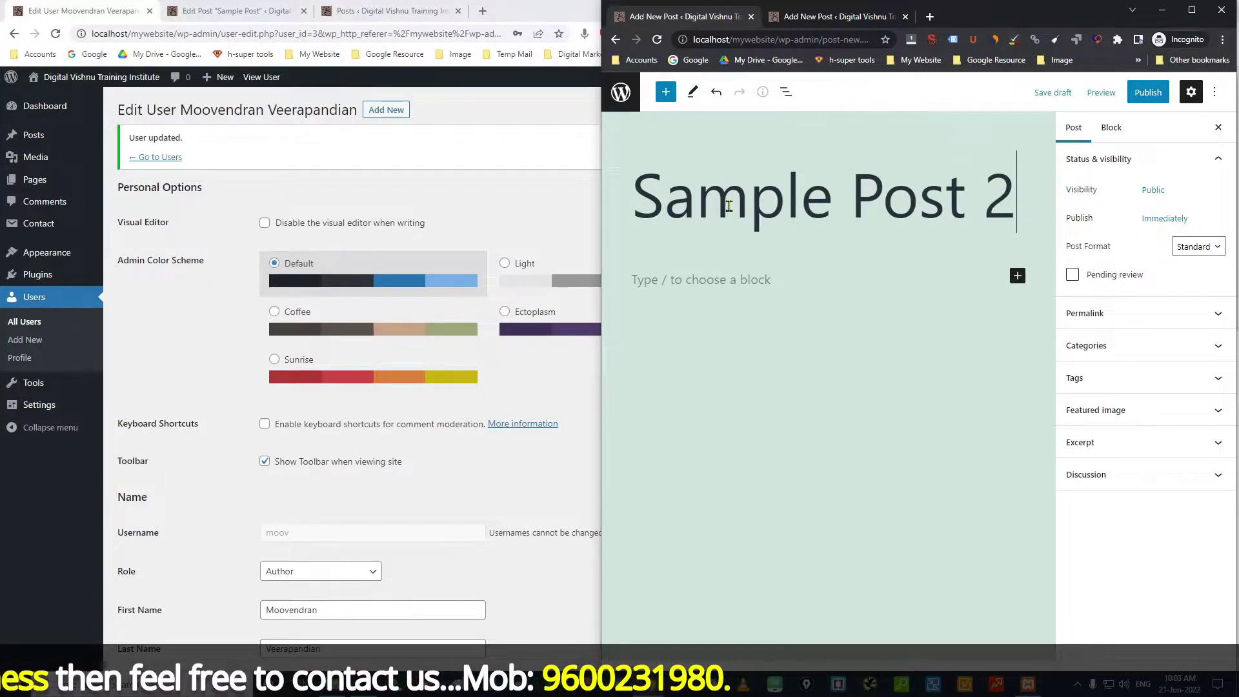
left_click(1148, 93)
left_click(1115, 98)
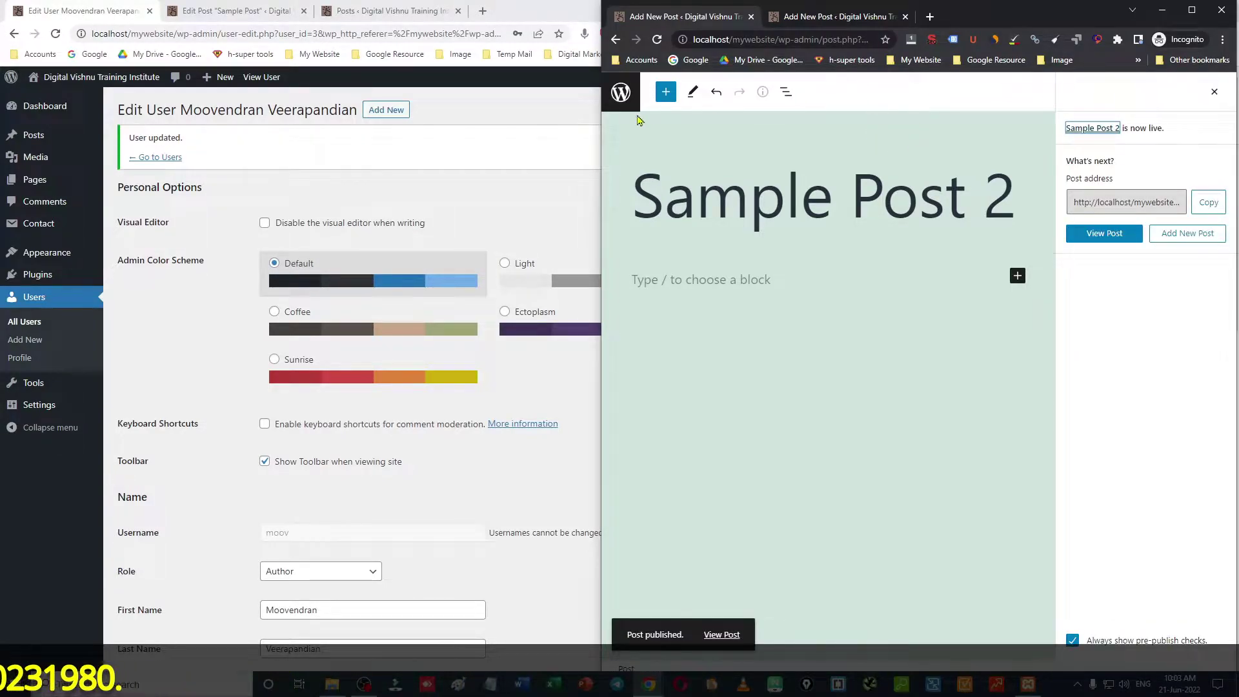
Return to the author's admin pages and review the posts list, the Media options and the comments list
left_click(615, 40)
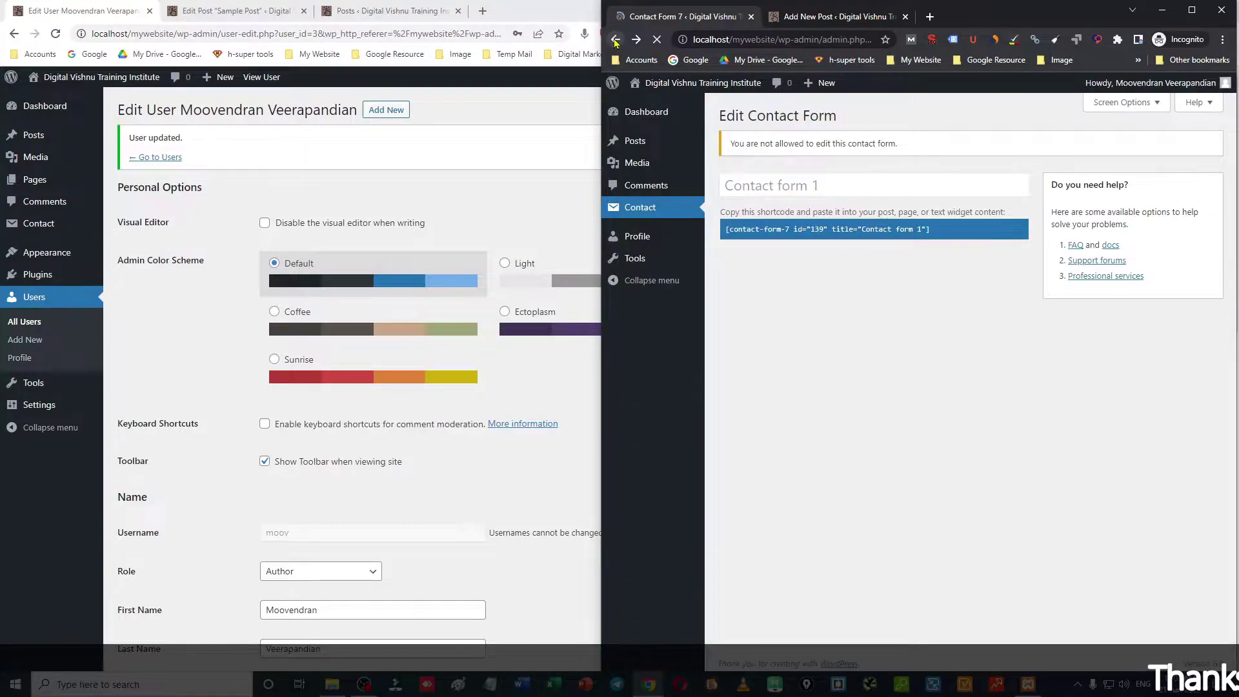
left_click(634, 143)
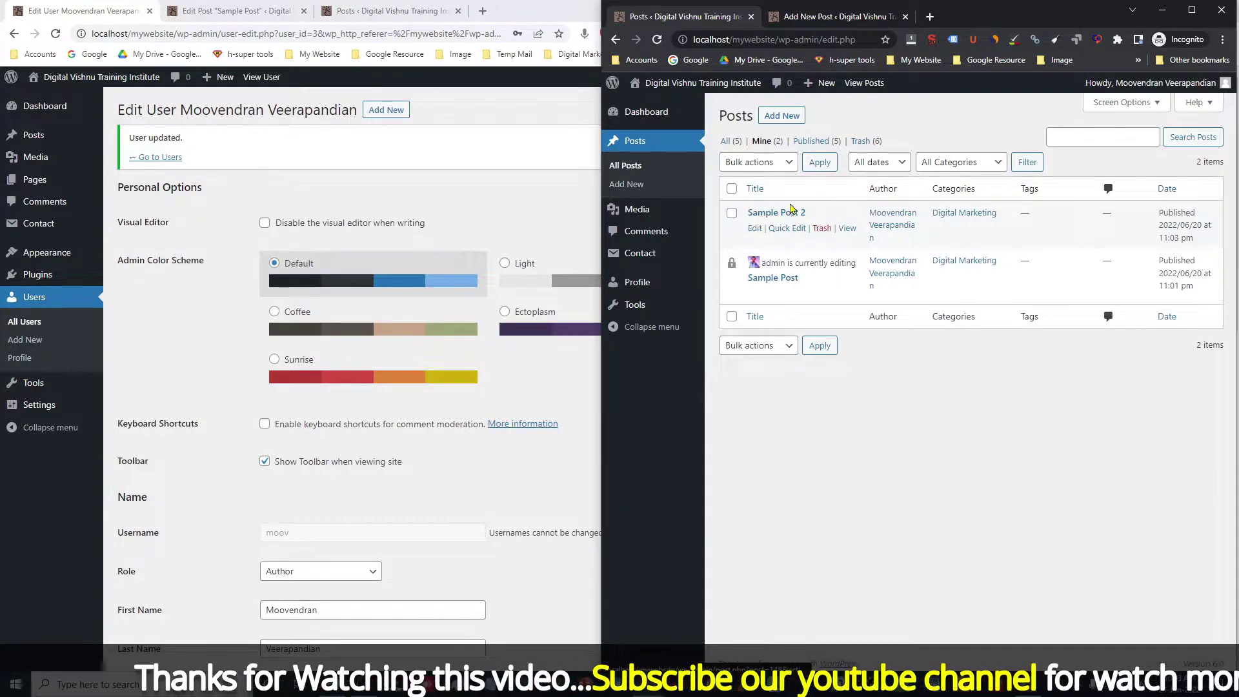
mouse_move(630, 215)
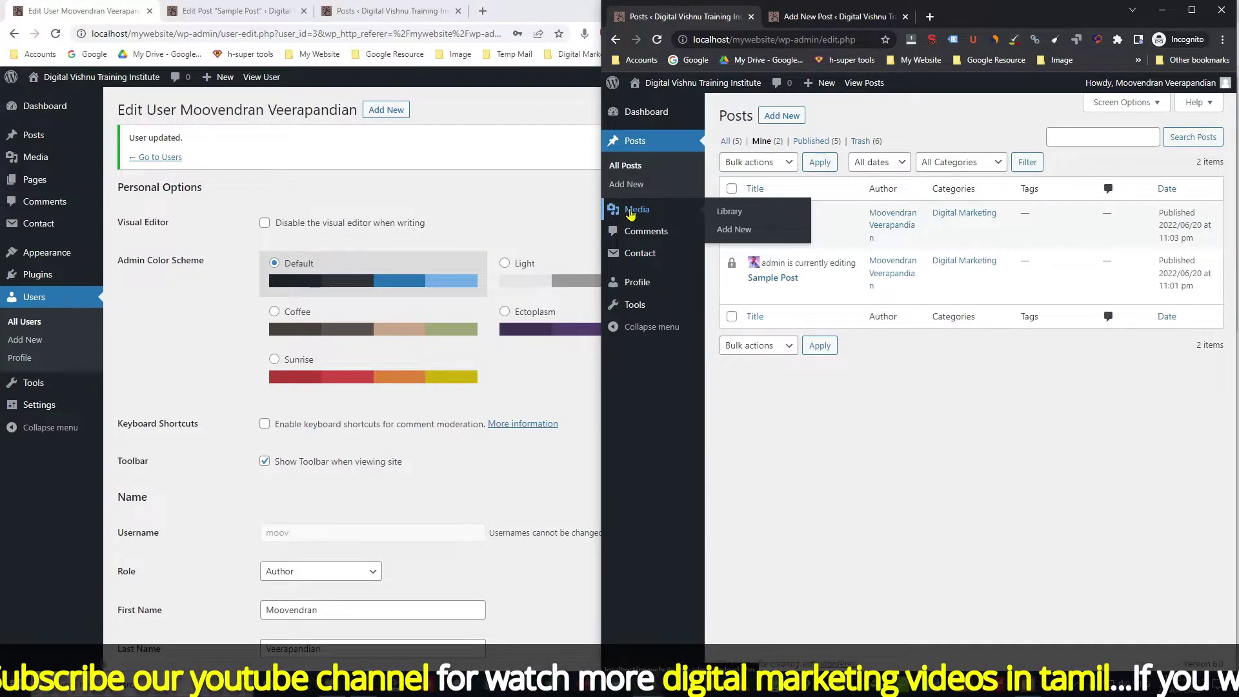
left_click(657, 239)
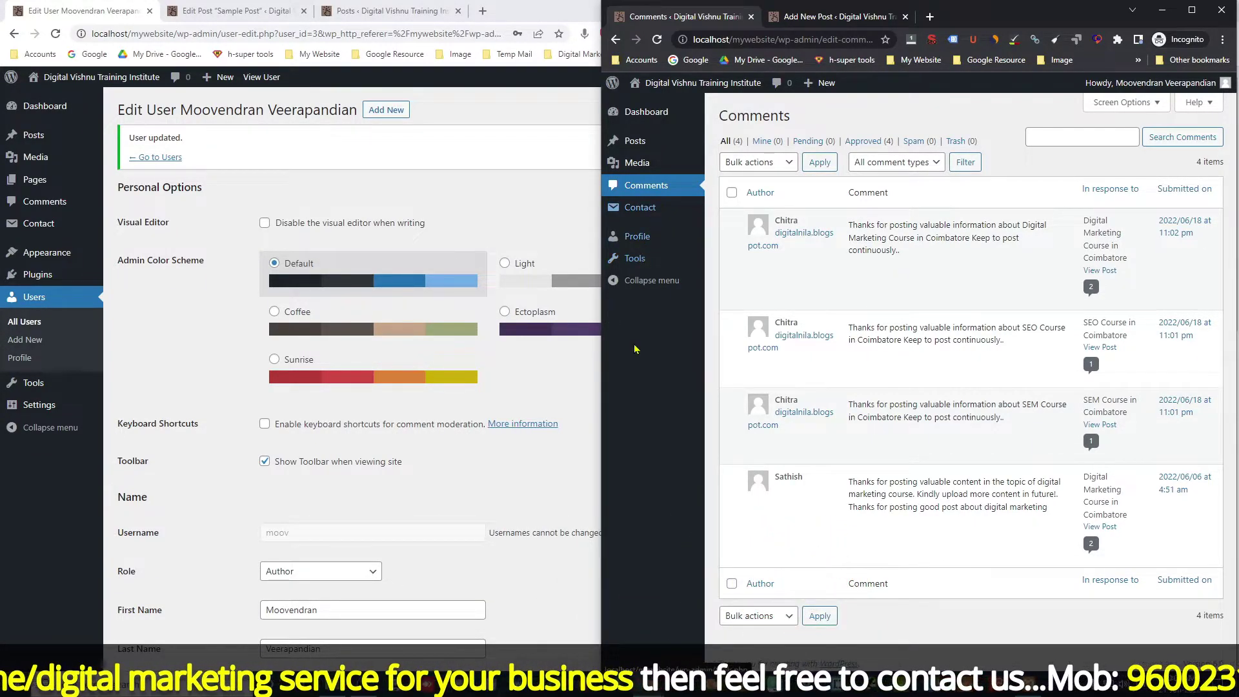
In the administrator's window, set the author account's role to Editor and update the user
left_click(315, 576)
left_click(316, 576)
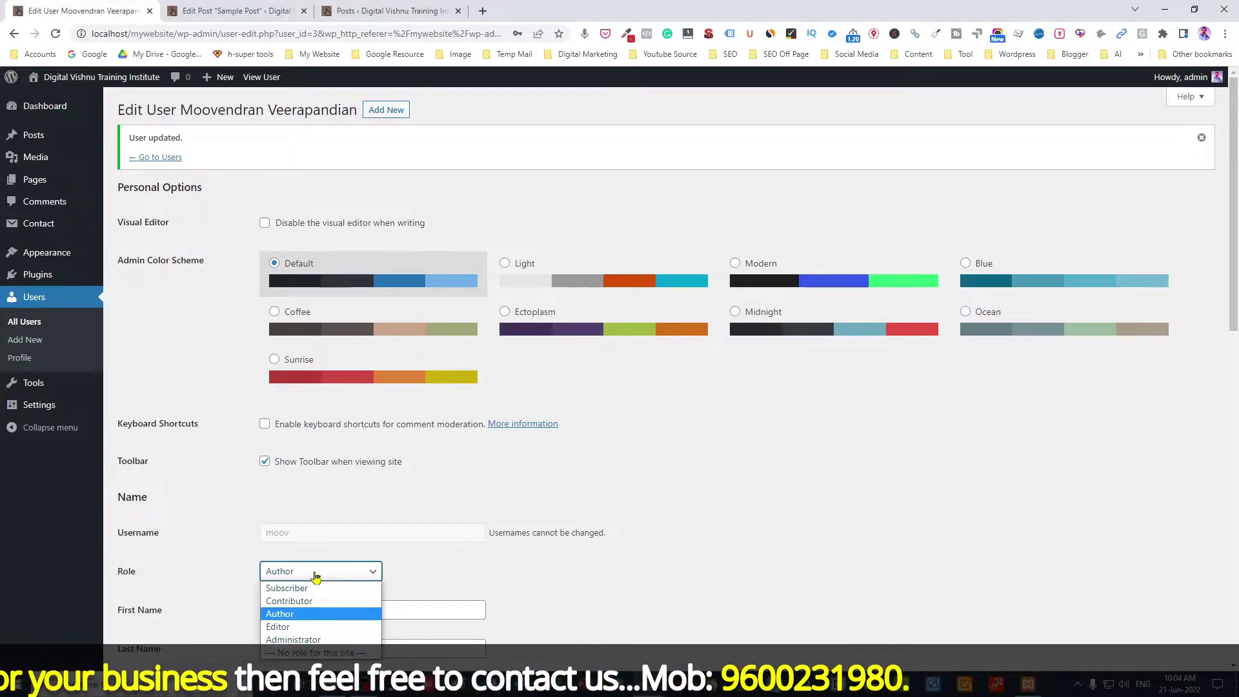
left_click(292, 627)
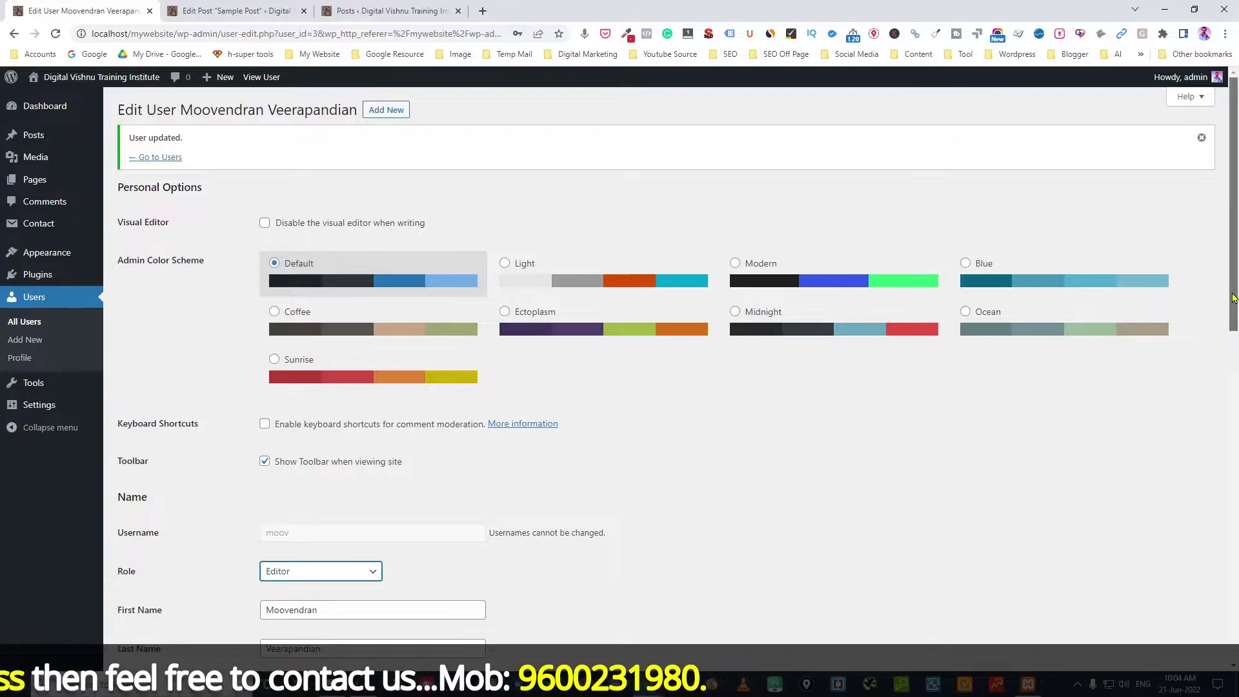
left_click_drag(1235, 308, 1236, 437)
scroll(1090, 422, "down", 6)
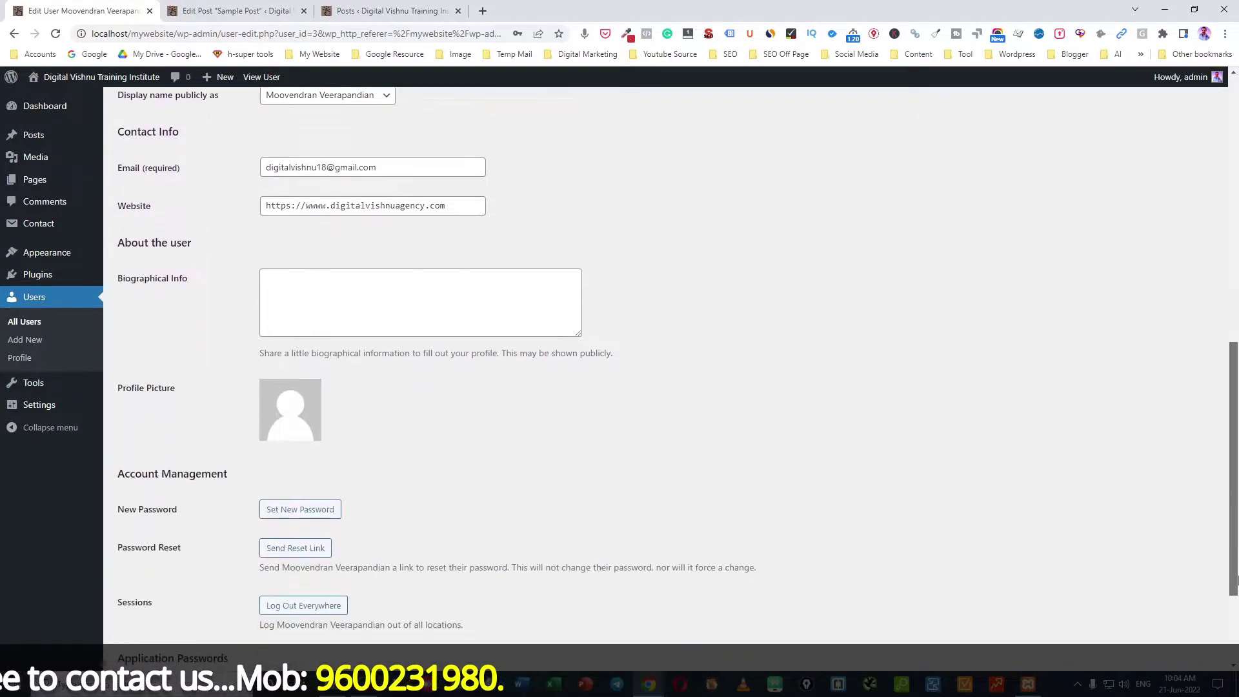
left_click_drag(1235, 381, 1234, 418)
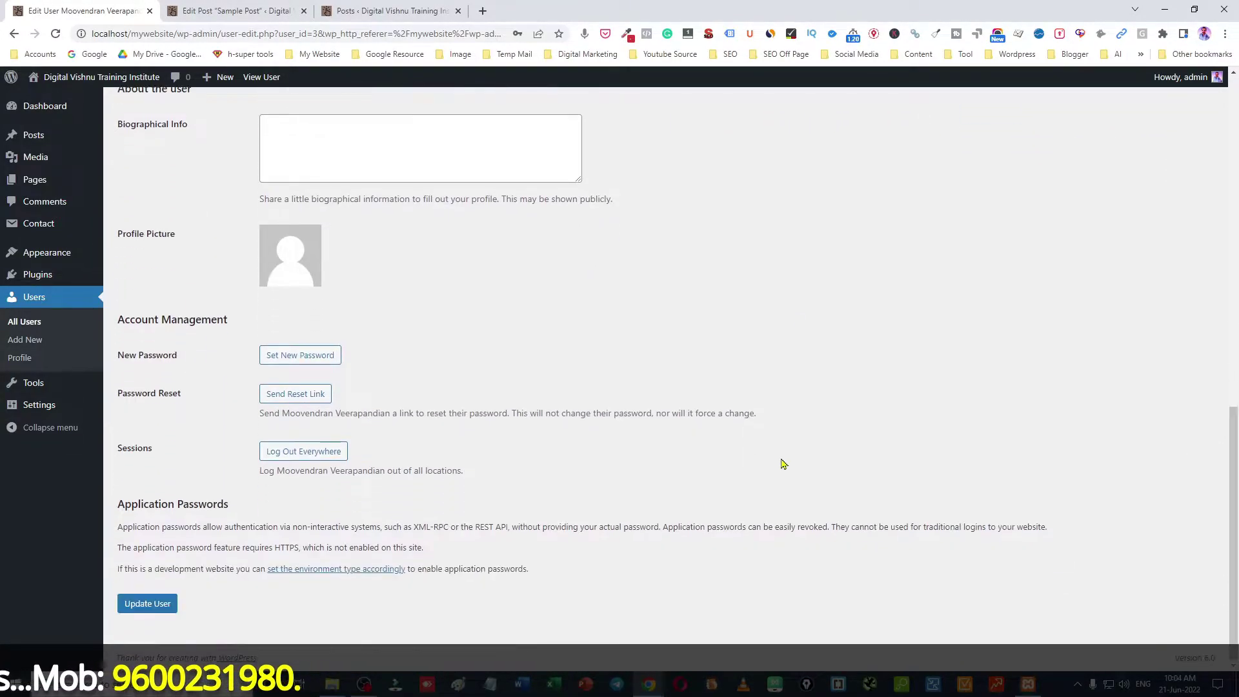
left_click(147, 605)
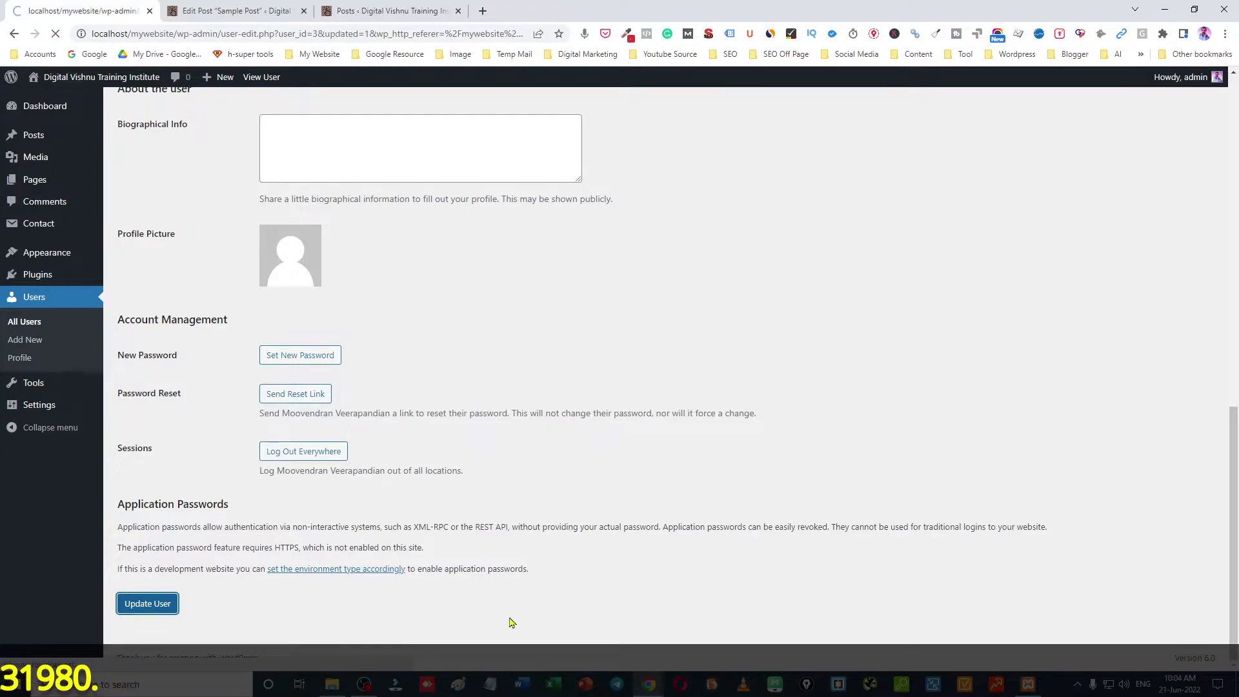
Reload the Comments page in the incognito window and examine the editor's menus and comment list
mouse_move(649, 683)
left_click(687, 637)
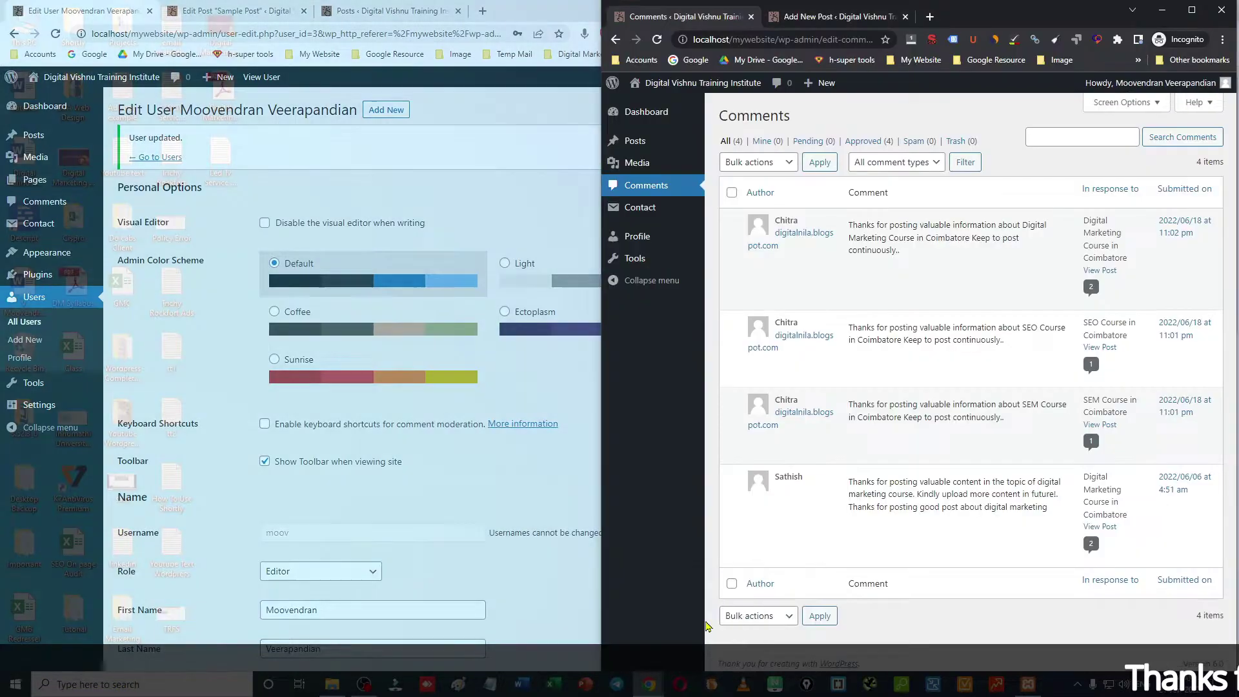
left_click(657, 40)
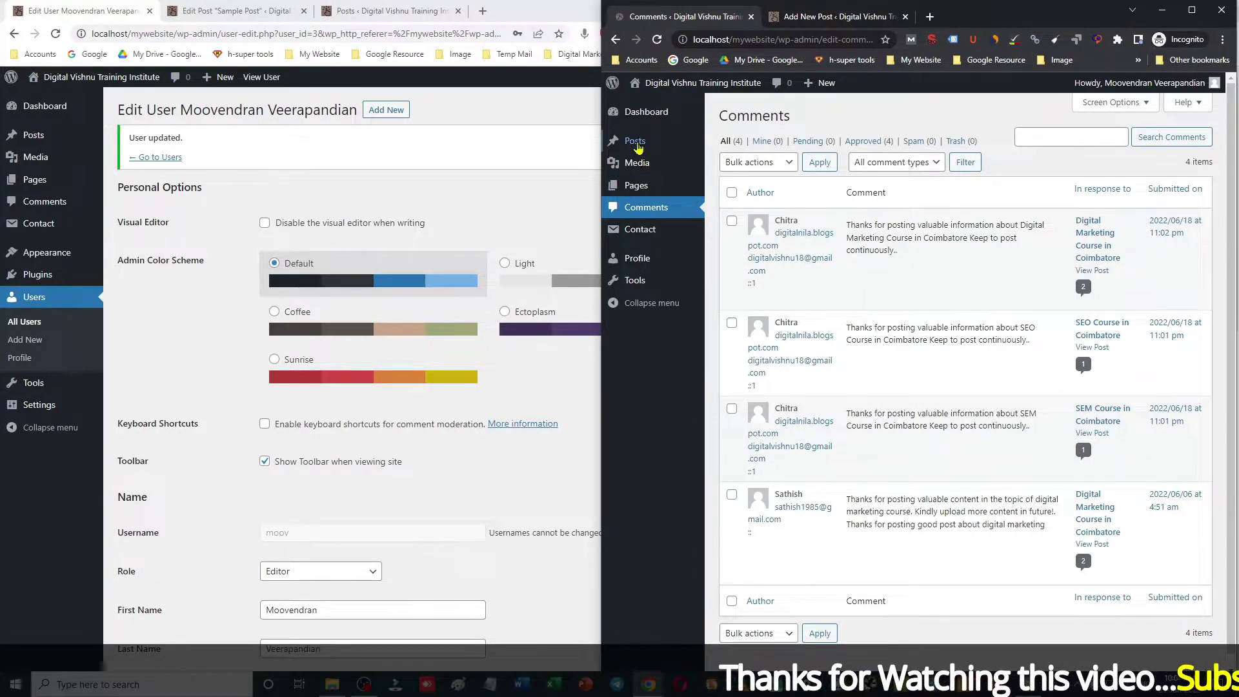
mouse_move(637, 187)
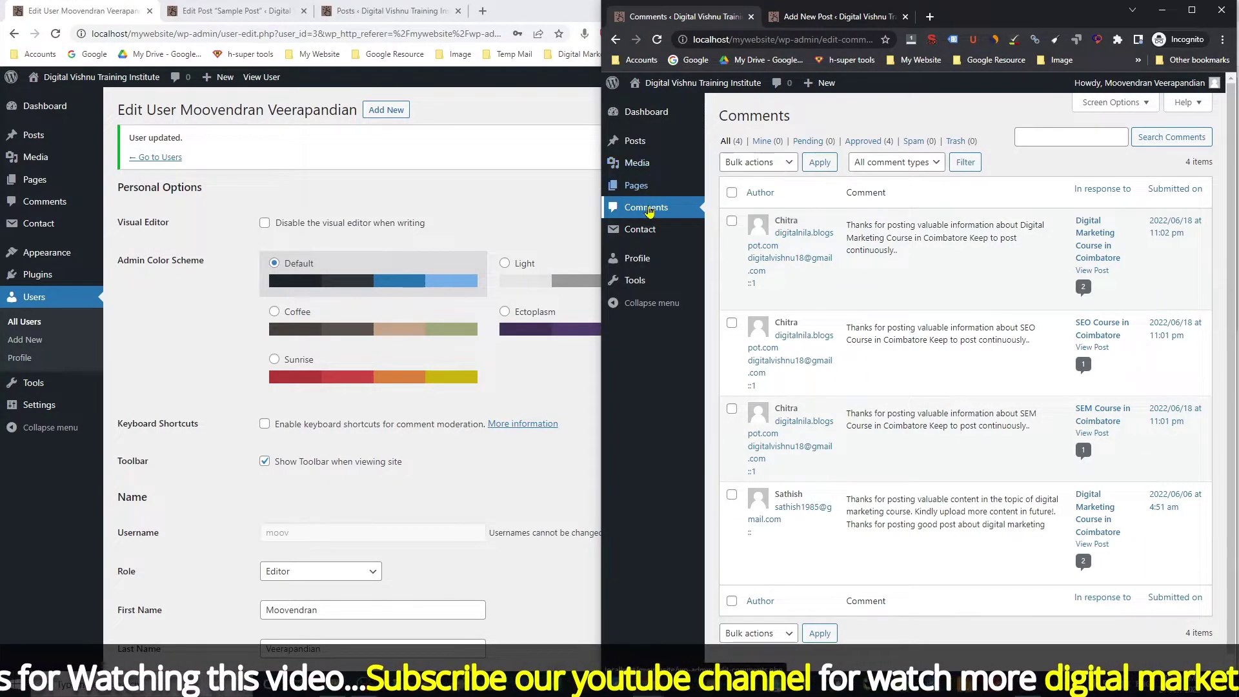
mouse_move(860, 250)
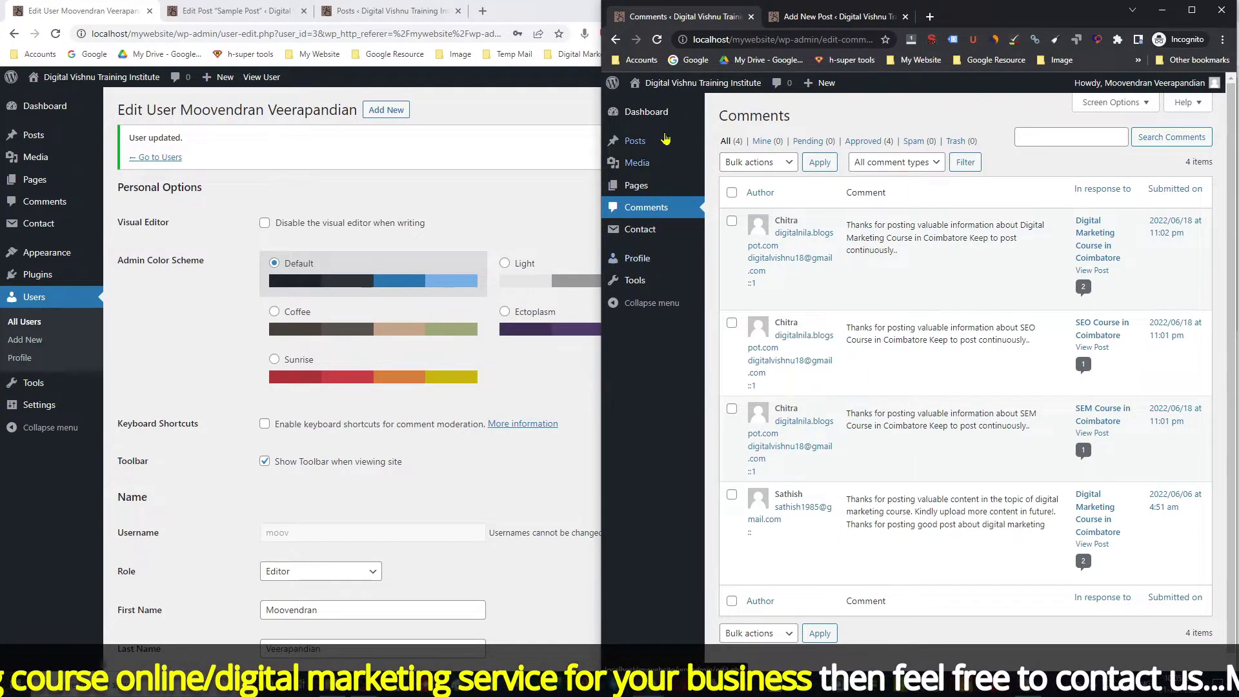
Set the edited account's role to Administrator and update the user
left_click(309, 570)
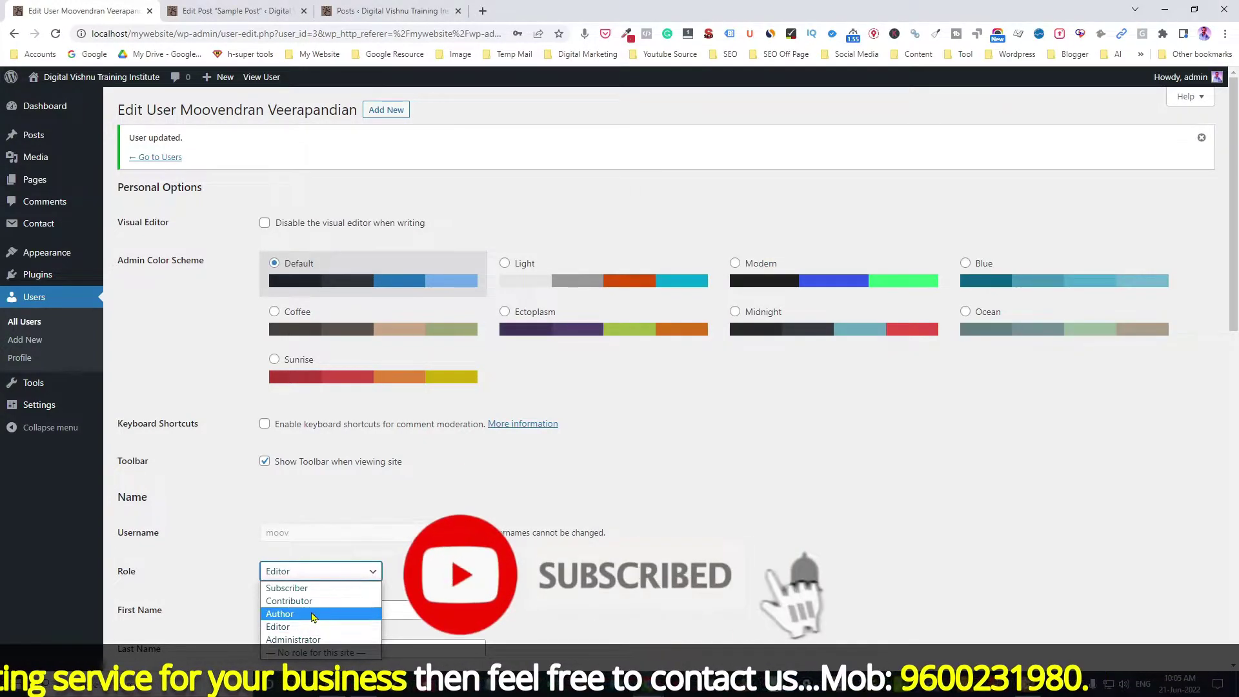
left_click(293, 639)
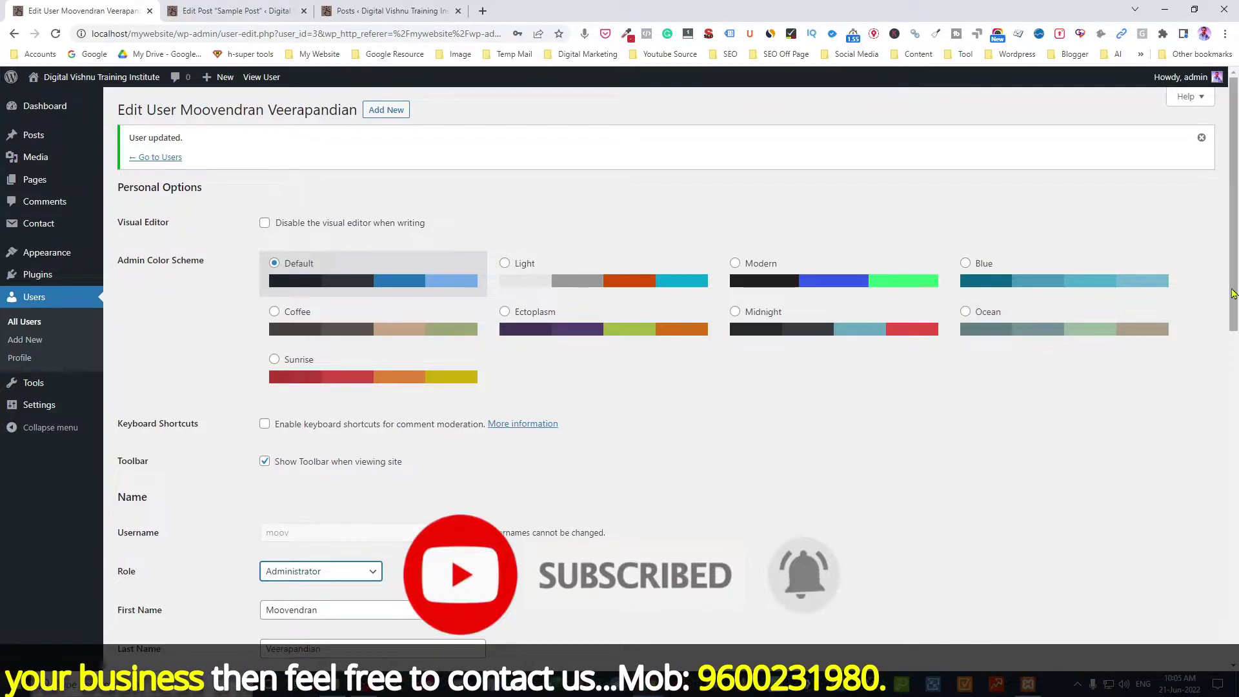
left_click_drag(1232, 294, 1233, 631)
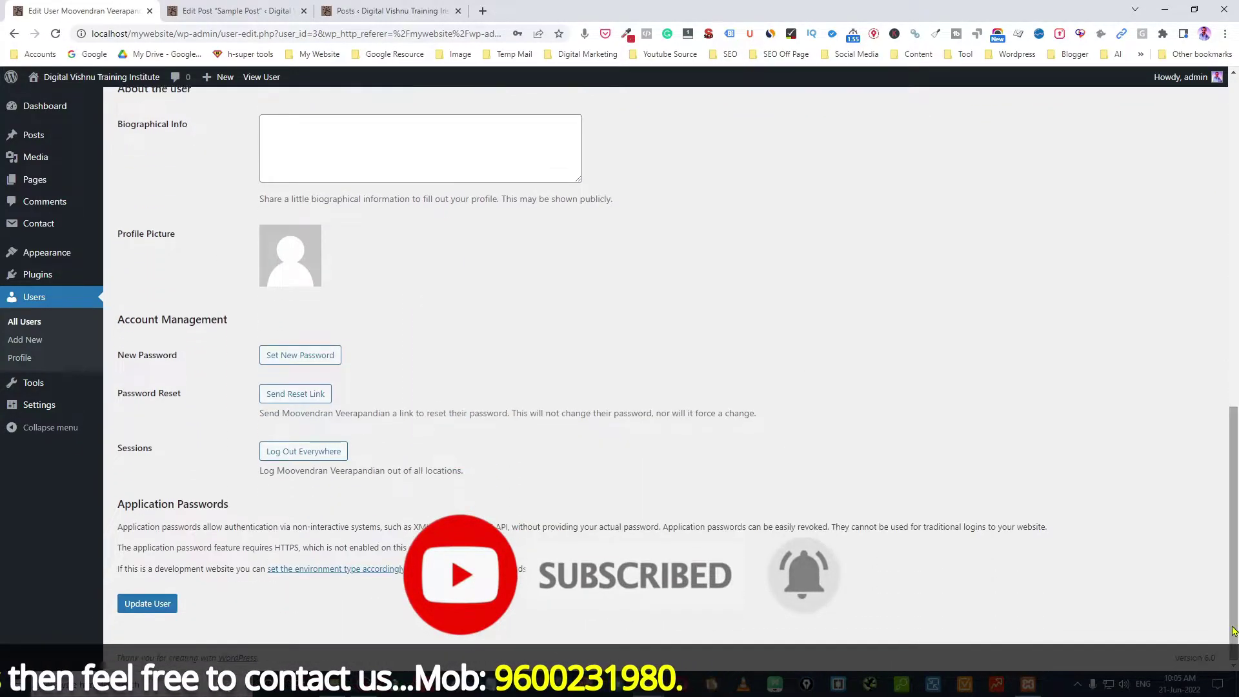
left_click(146, 603)
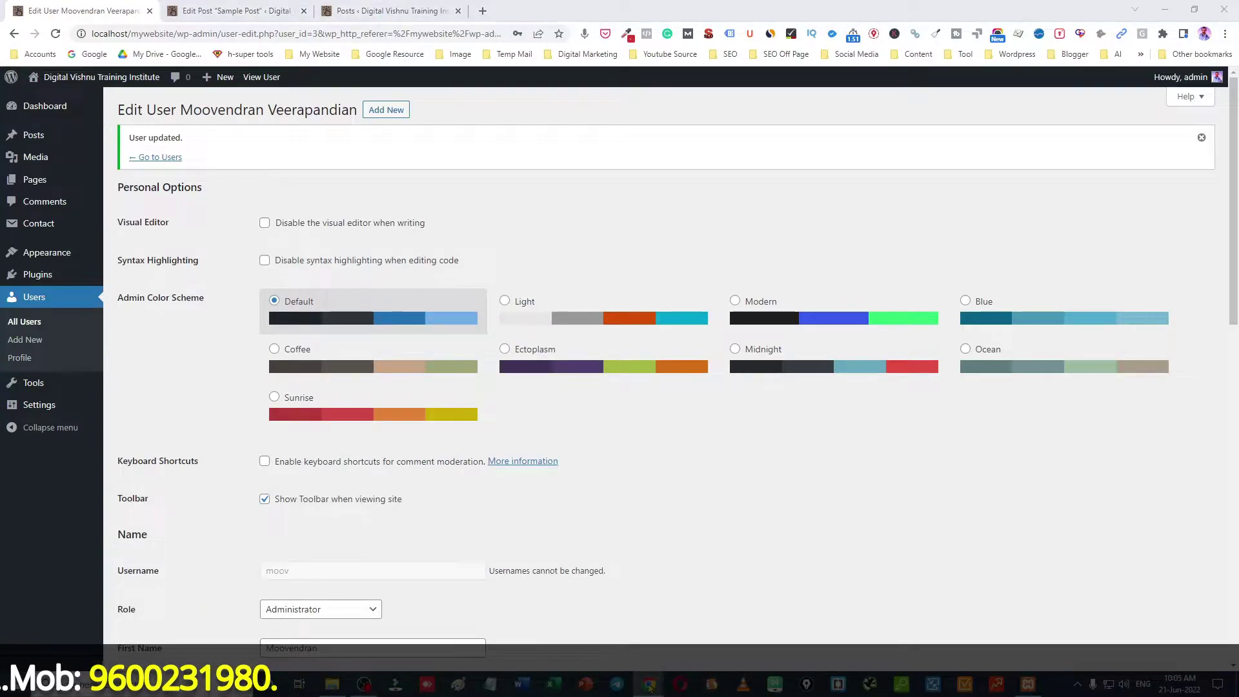
Reload the Comments page in the incognito window and examine each admin menu's options available to the Administrator role
mouse_move(649, 688)
left_click(720, 596)
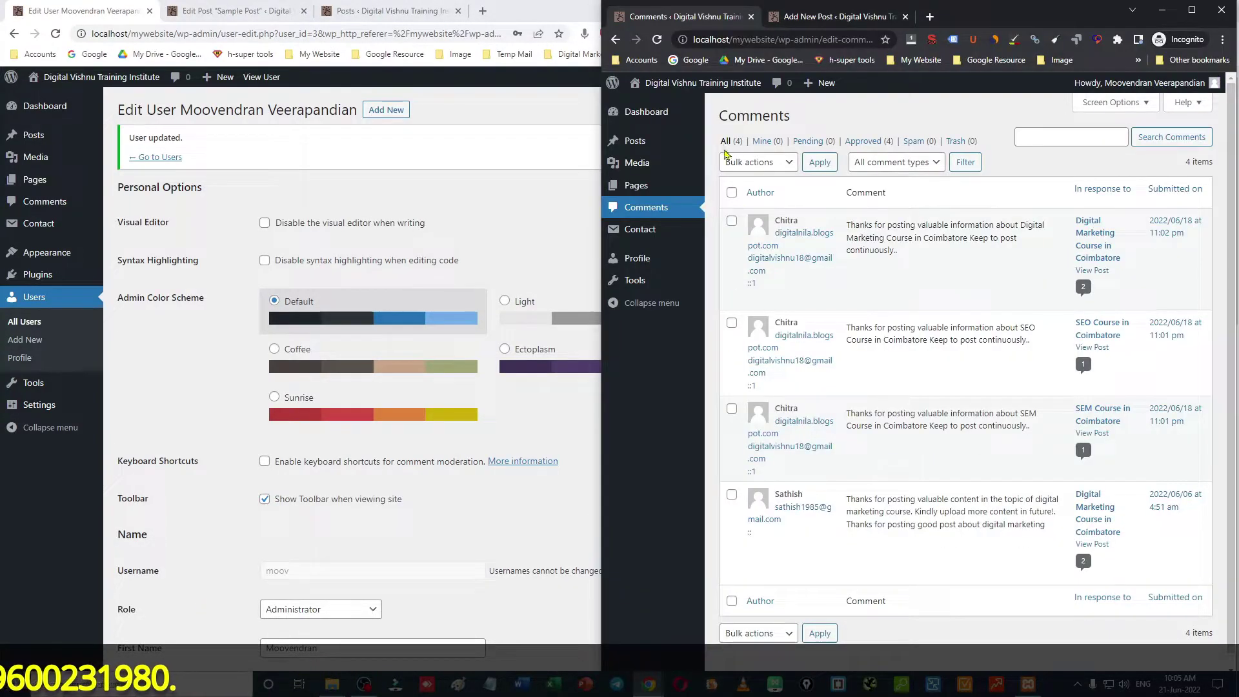
left_click(657, 43)
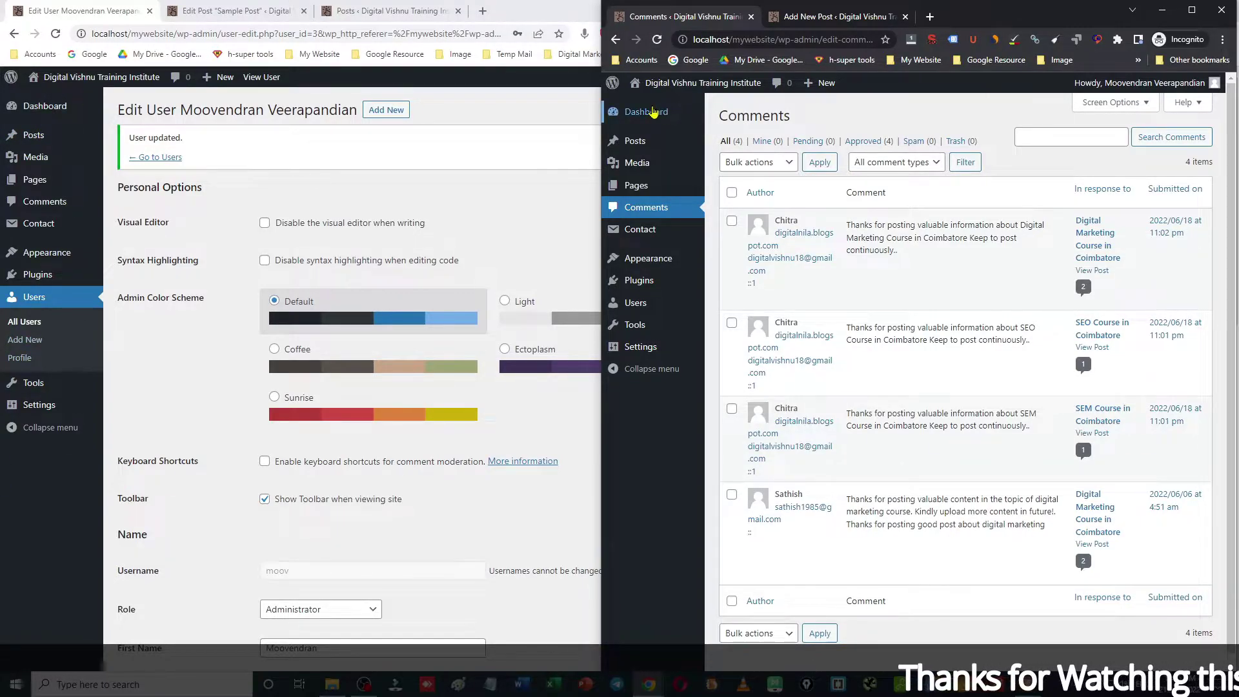
mouse_move(648, 112)
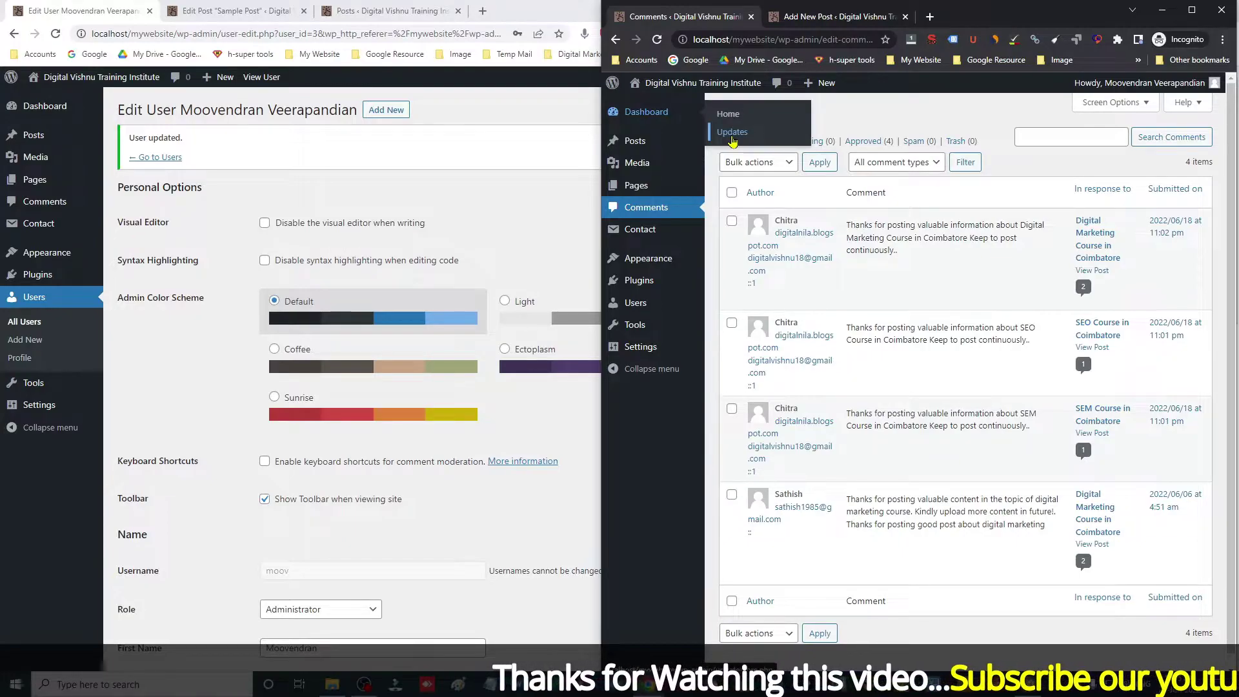
mouse_move(634, 141)
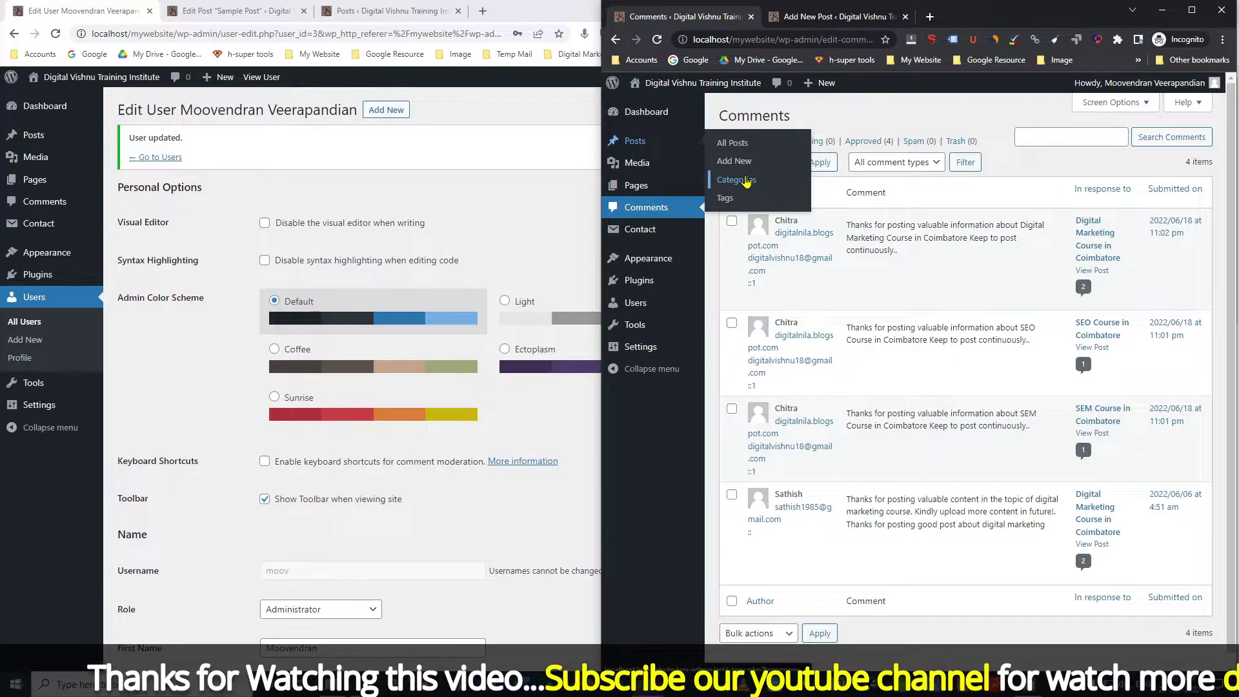
mouse_move(639, 163)
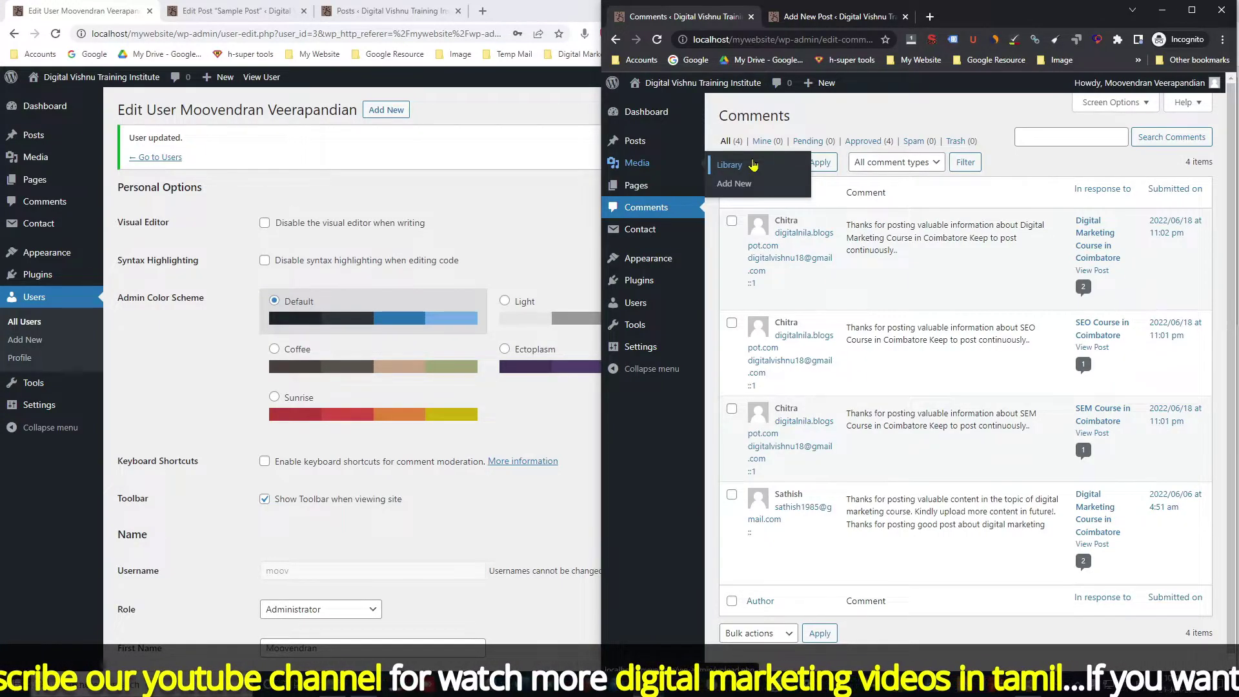
mouse_move(627, 192)
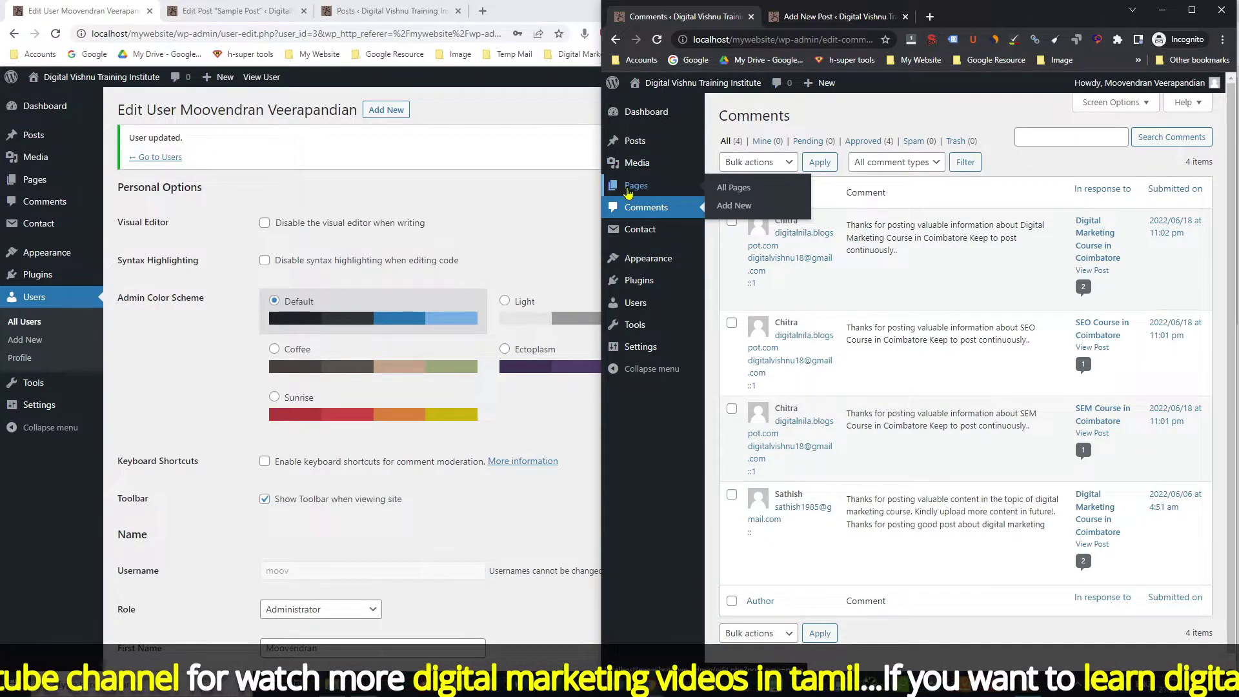
mouse_move(649, 236)
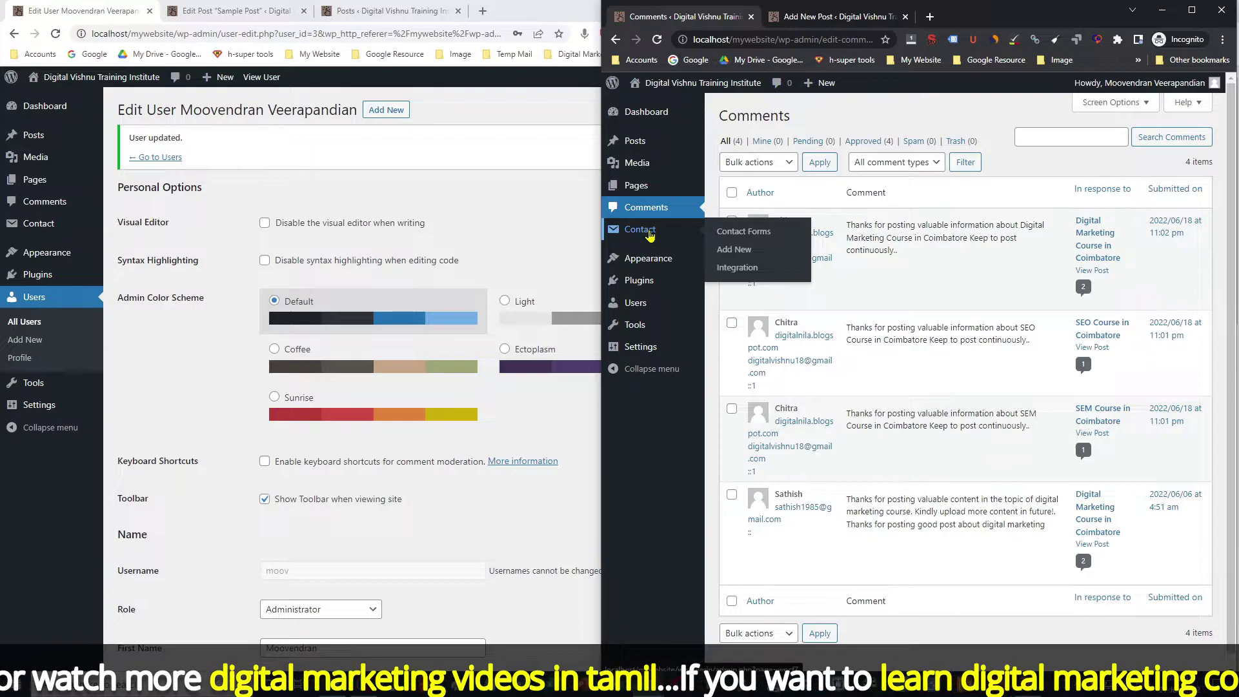
mouse_move(652, 263)
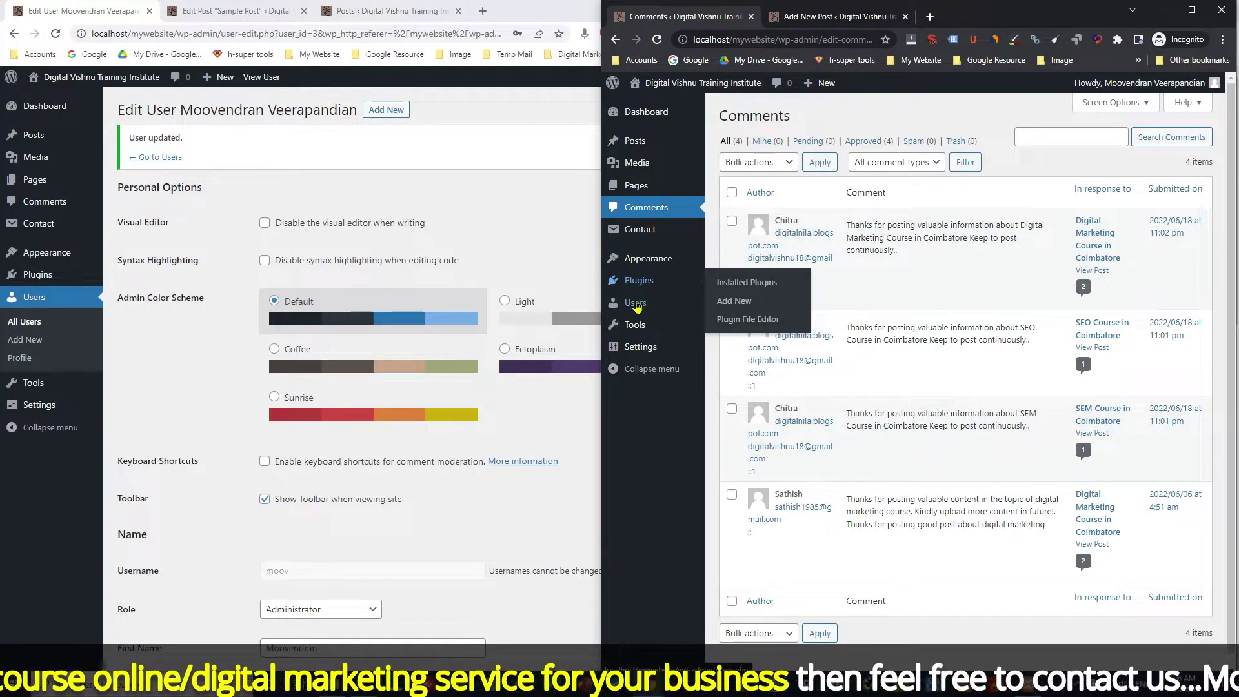
mouse_move(636, 309)
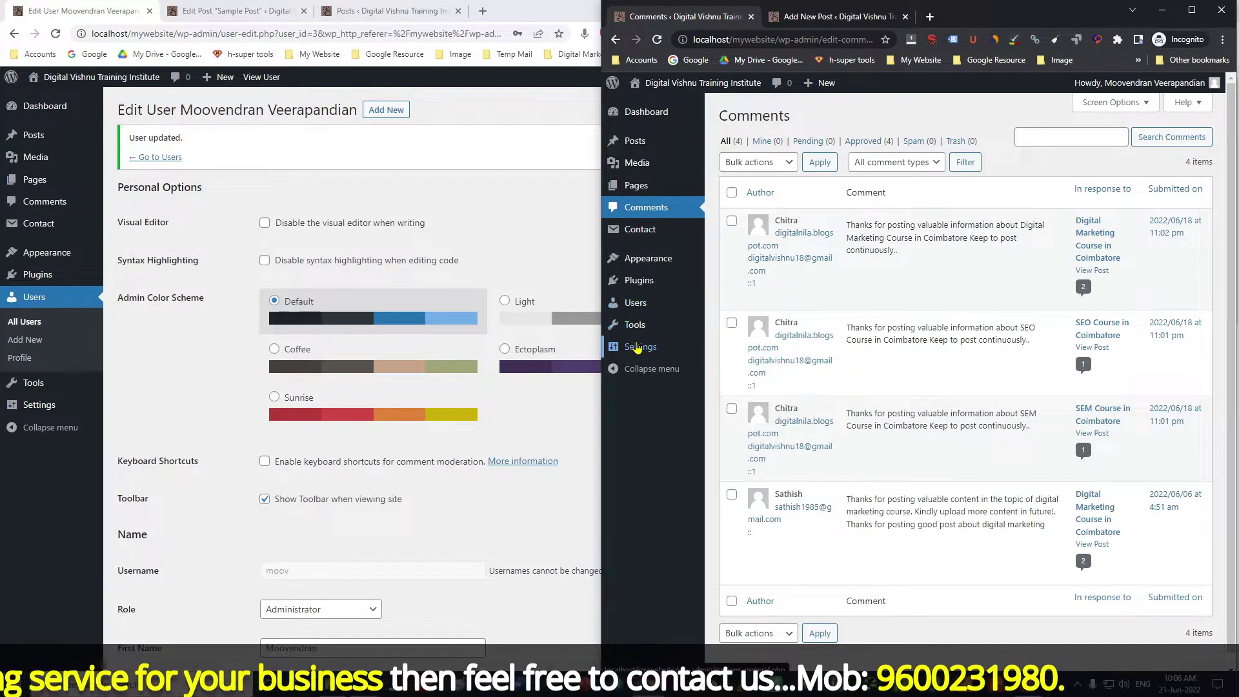
mouse_move(636, 348)
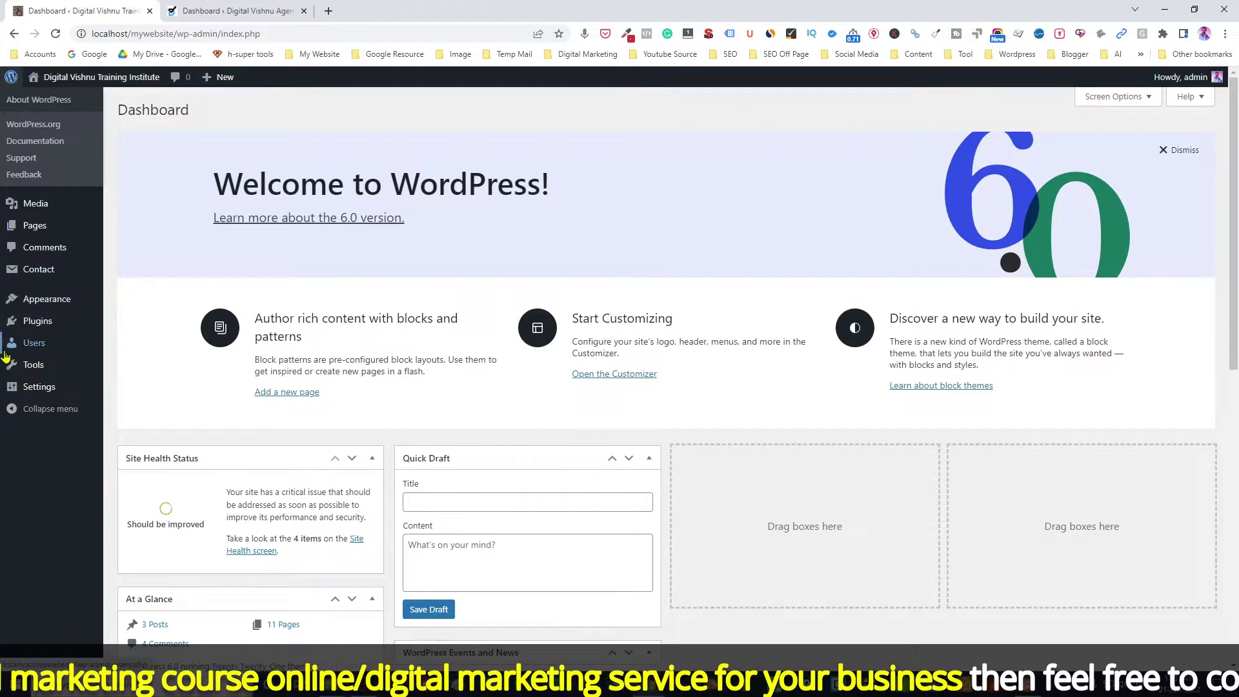
Open the Available Tools page in a new browser tab and switch to it
mouse_move(29, 375)
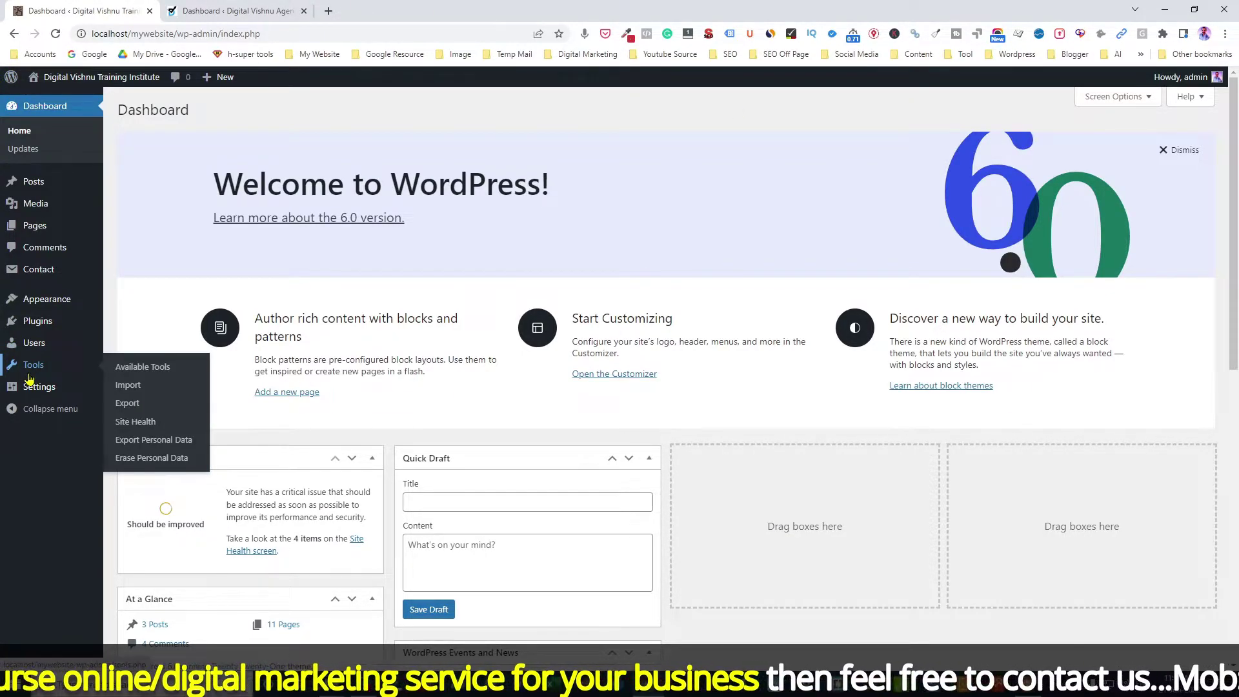
right_click(150, 373)
left_click(194, 376)
left_click(233, 11)
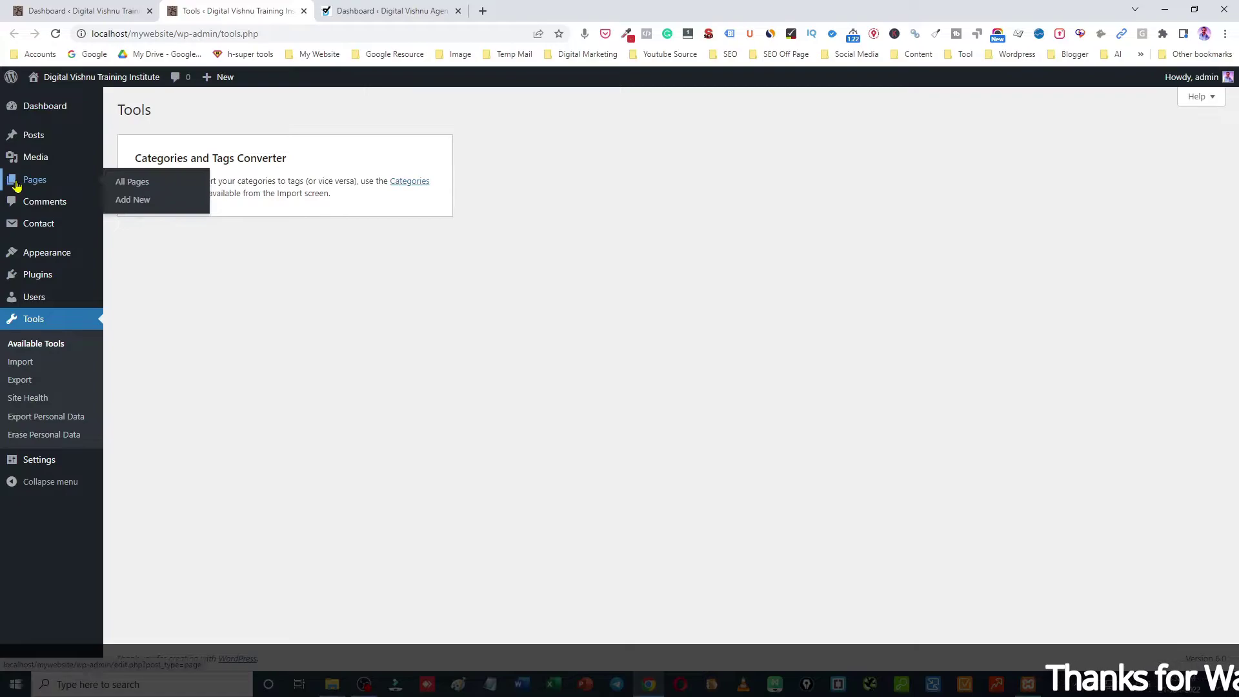
Open the All Posts list in a new browser tab and review the categories and tags assigned to the posts
mouse_move(27, 166)
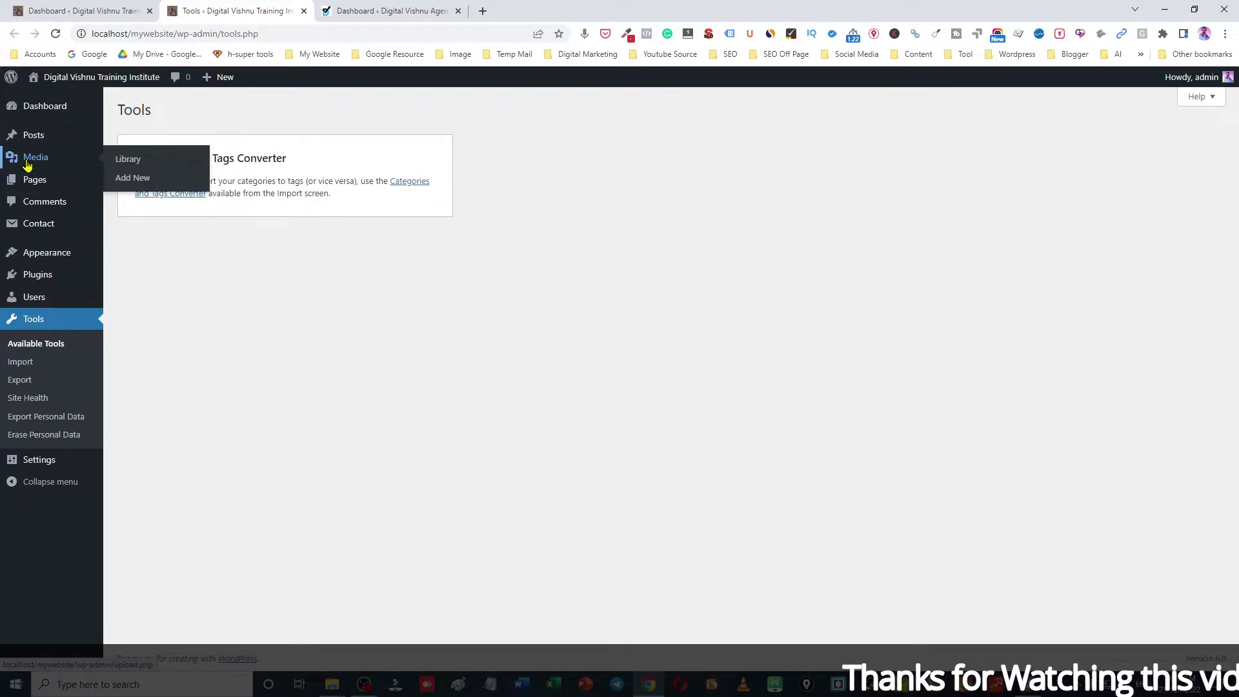
mouse_move(27, 135)
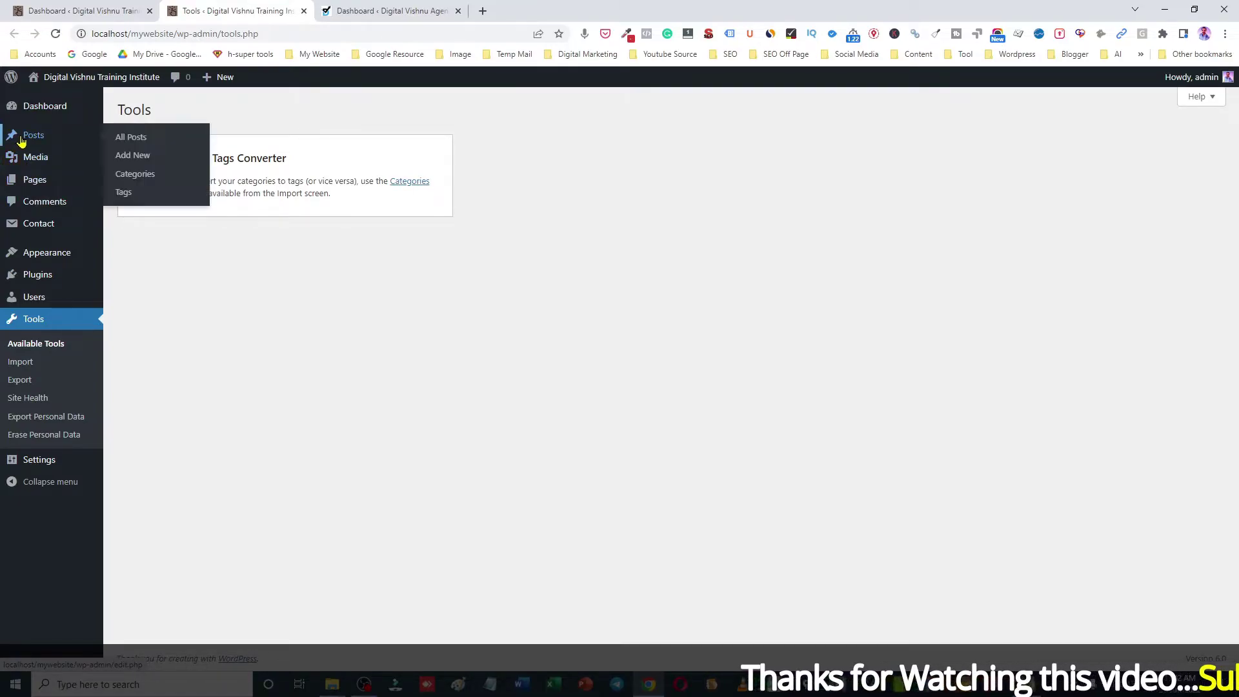
right_click(127, 142)
left_click(163, 144)
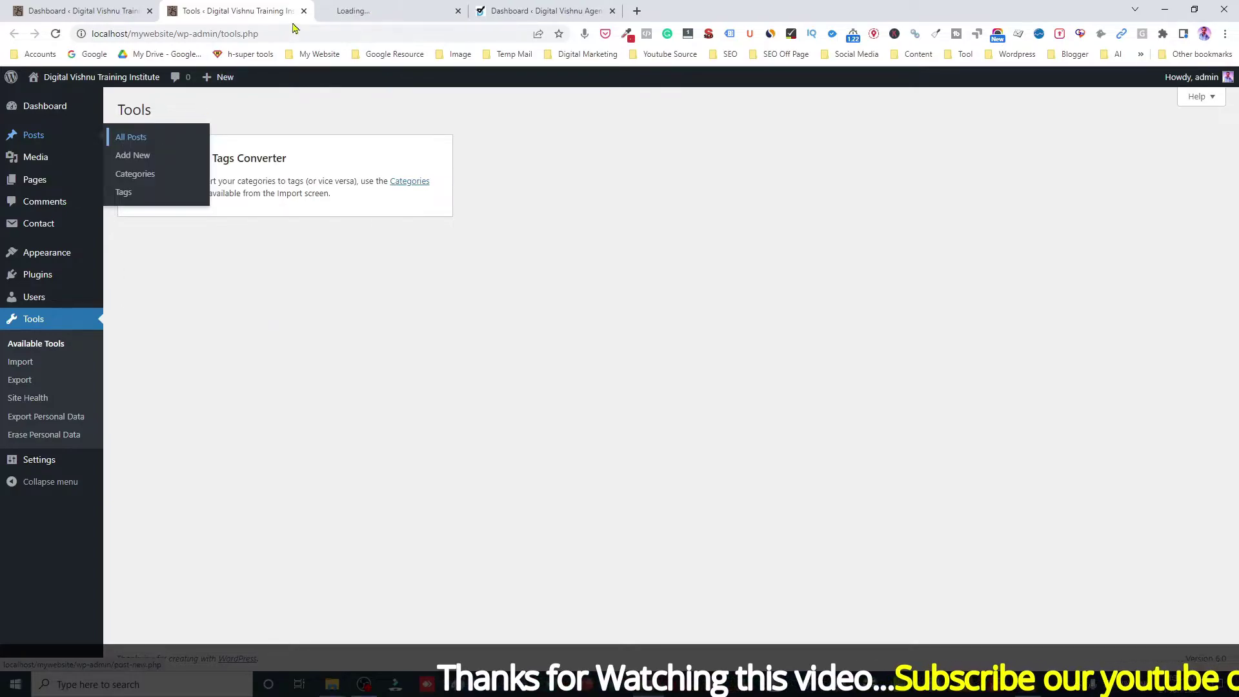
left_click(363, 11)
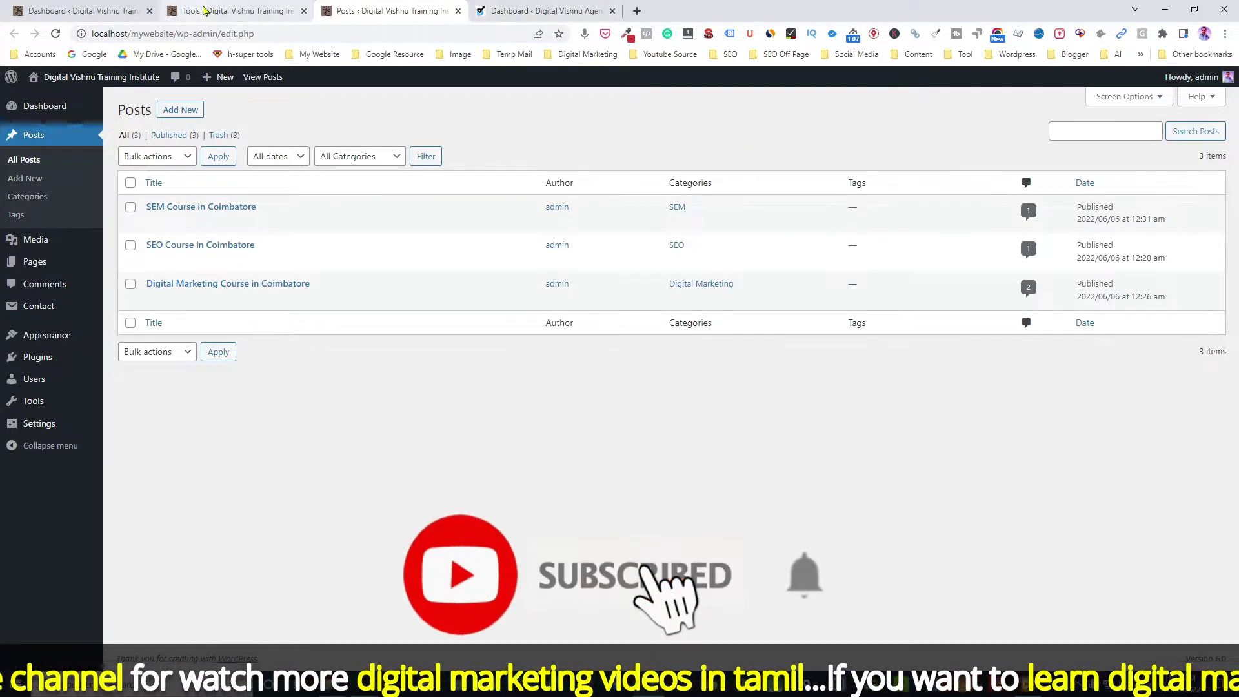
From the Tools page, install the Categories and Tags Converter importer and run it
left_click(201, 10)
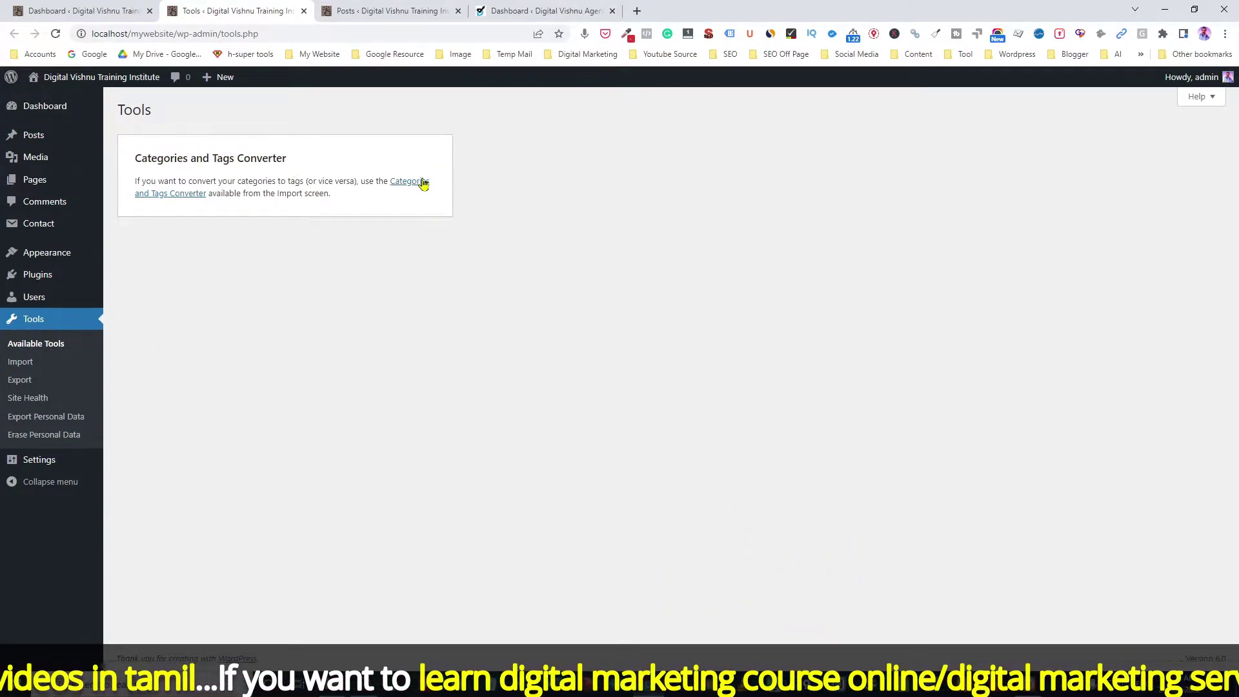
left_click(171, 194)
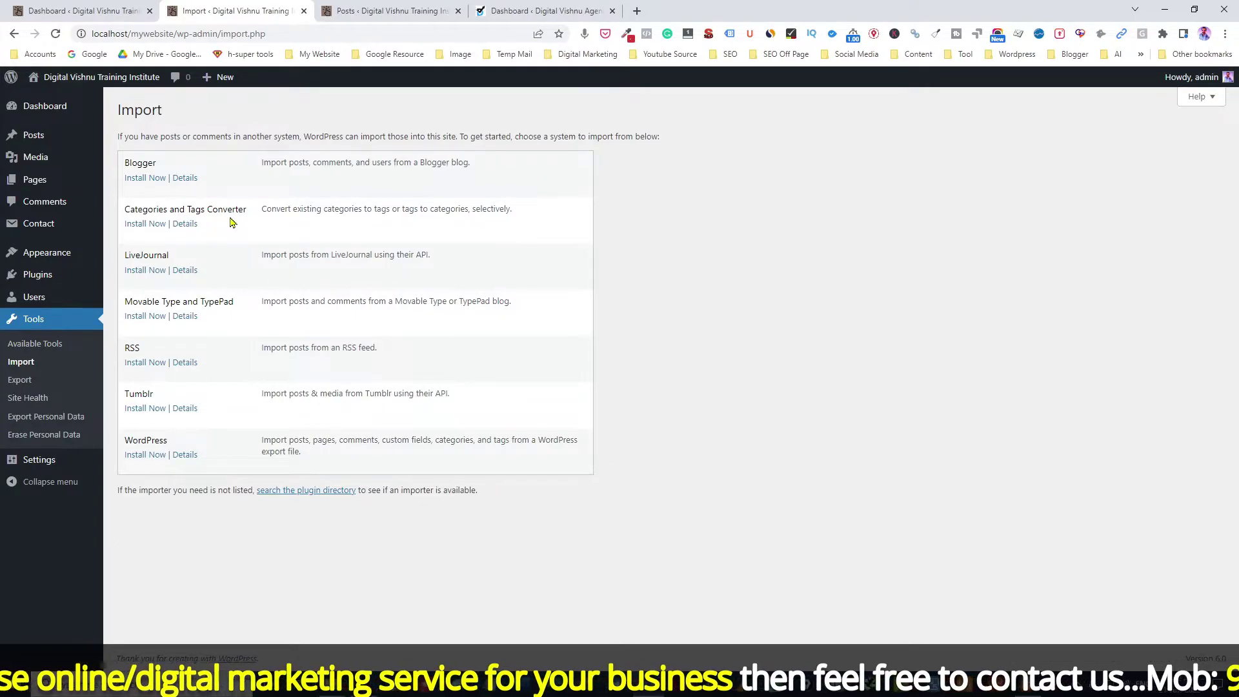
left_click(145, 224)
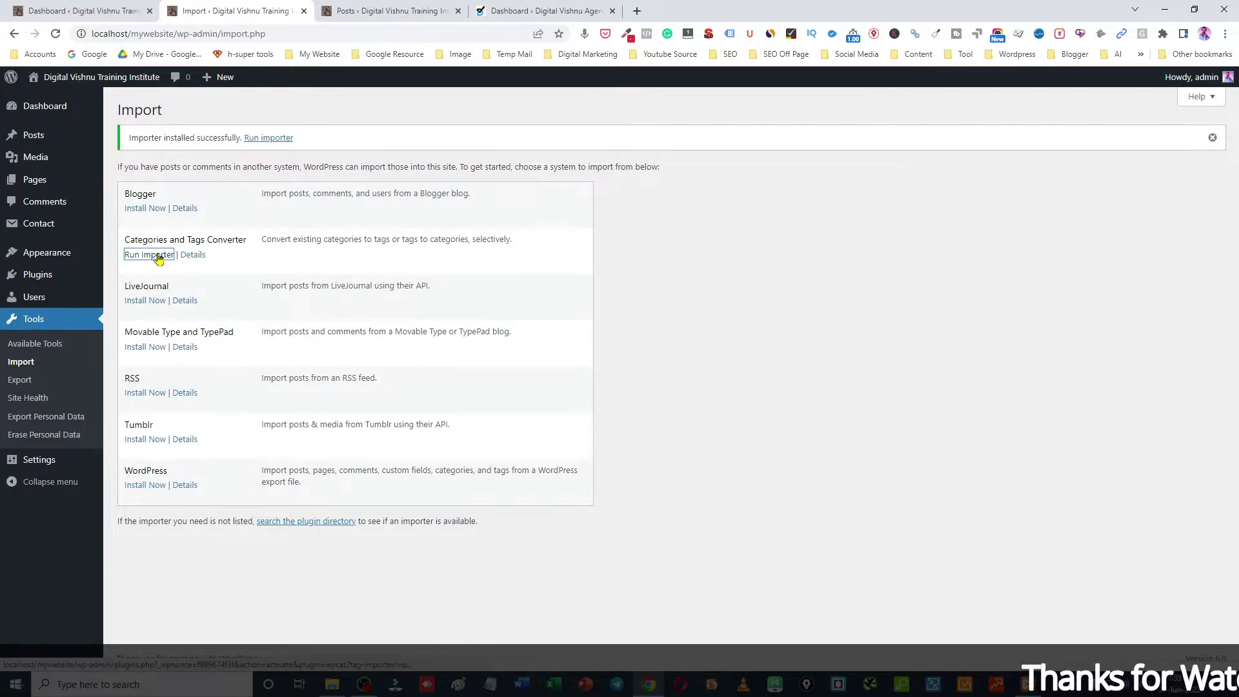
left_click(152, 256)
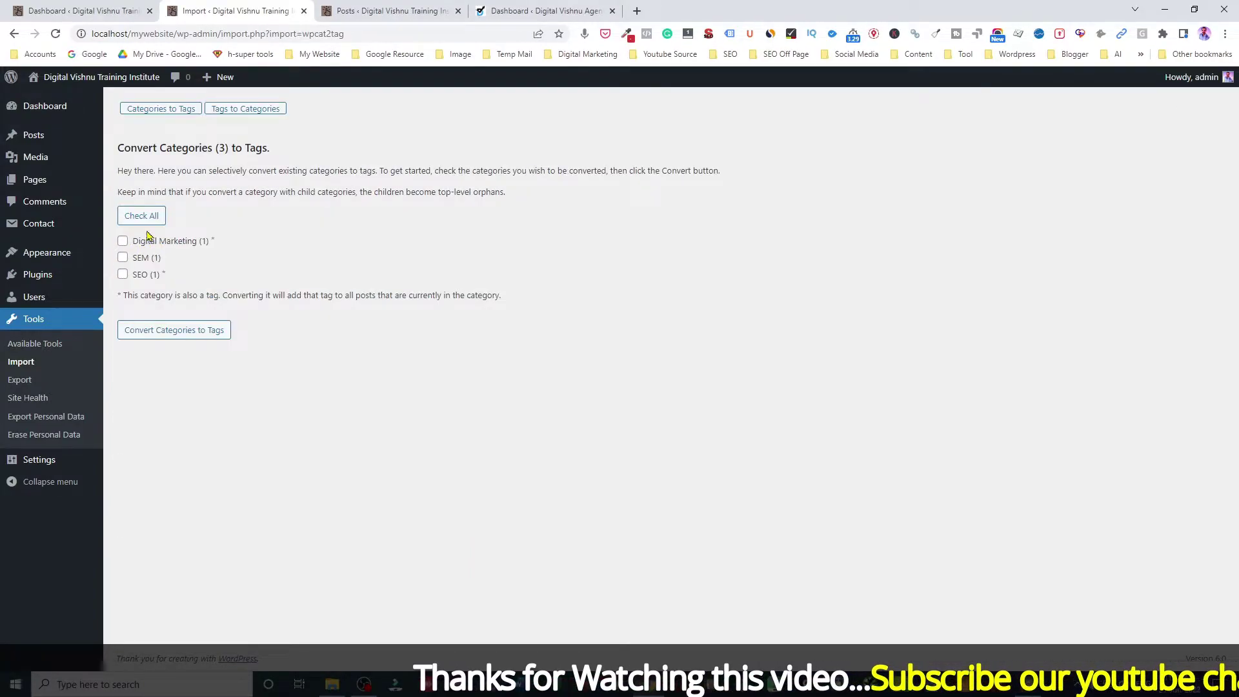
Convert the Digital Marketing, SEM and SEO categories to tags, and reload the posts list to check the result
left_click(123, 241)
left_click(123, 257)
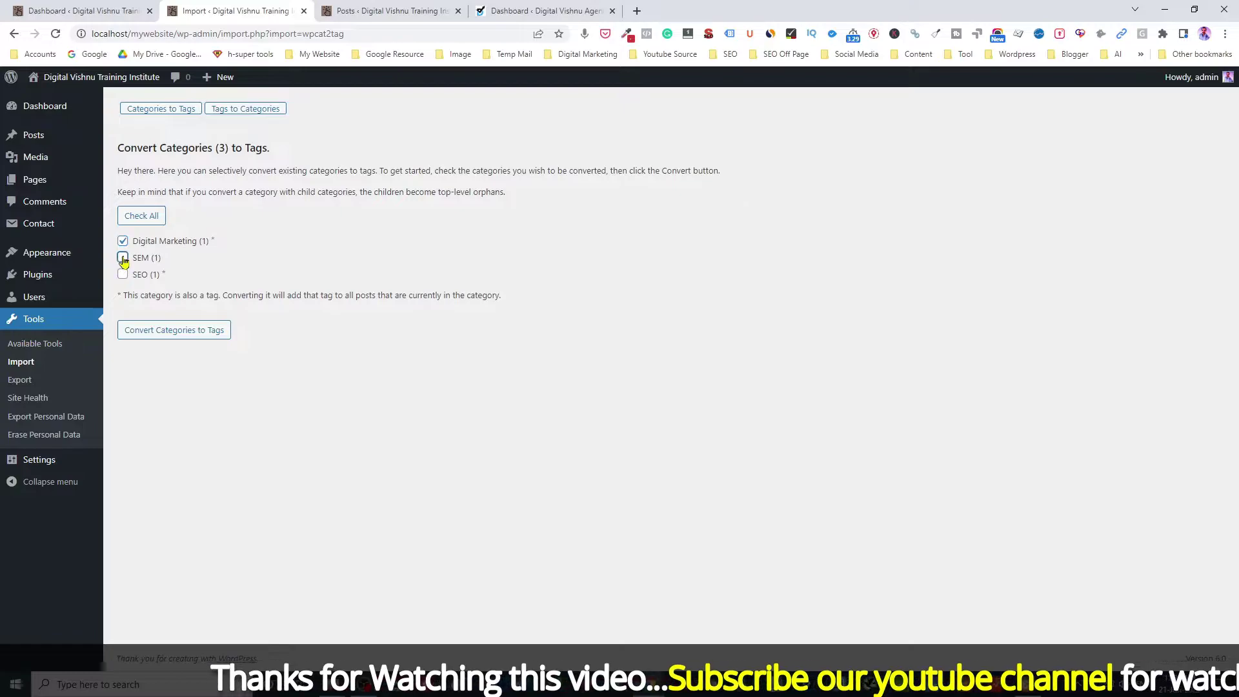
left_click(123, 274)
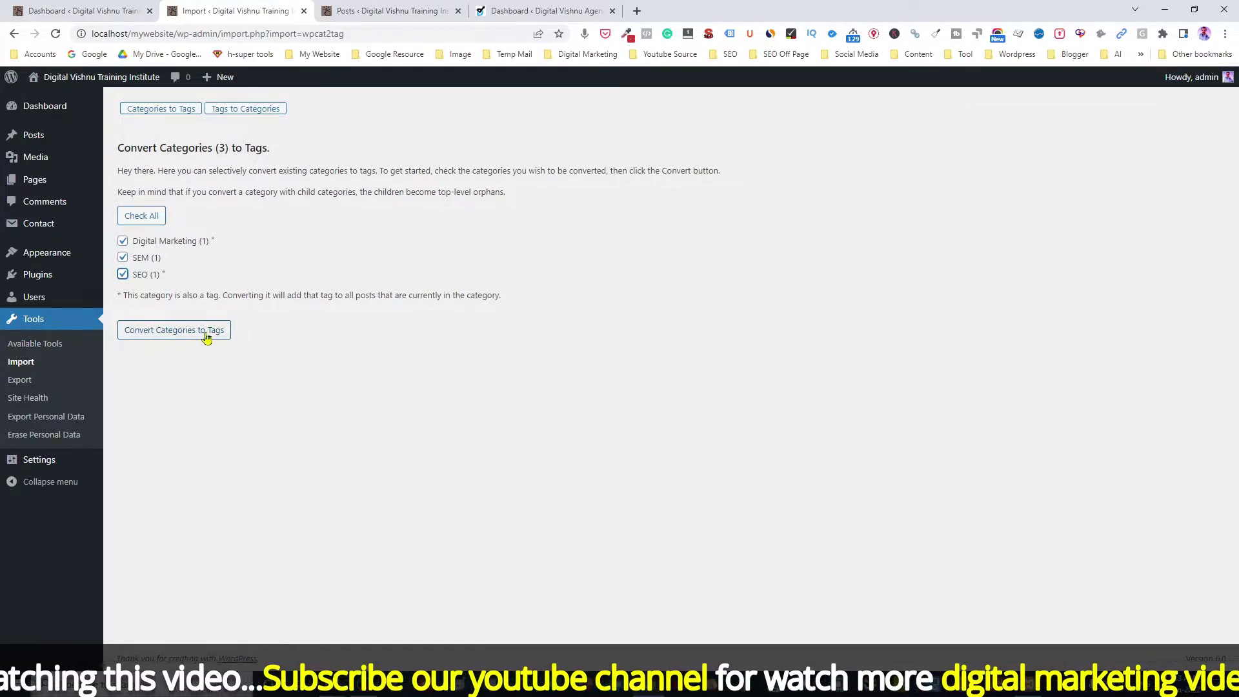
left_click(184, 335)
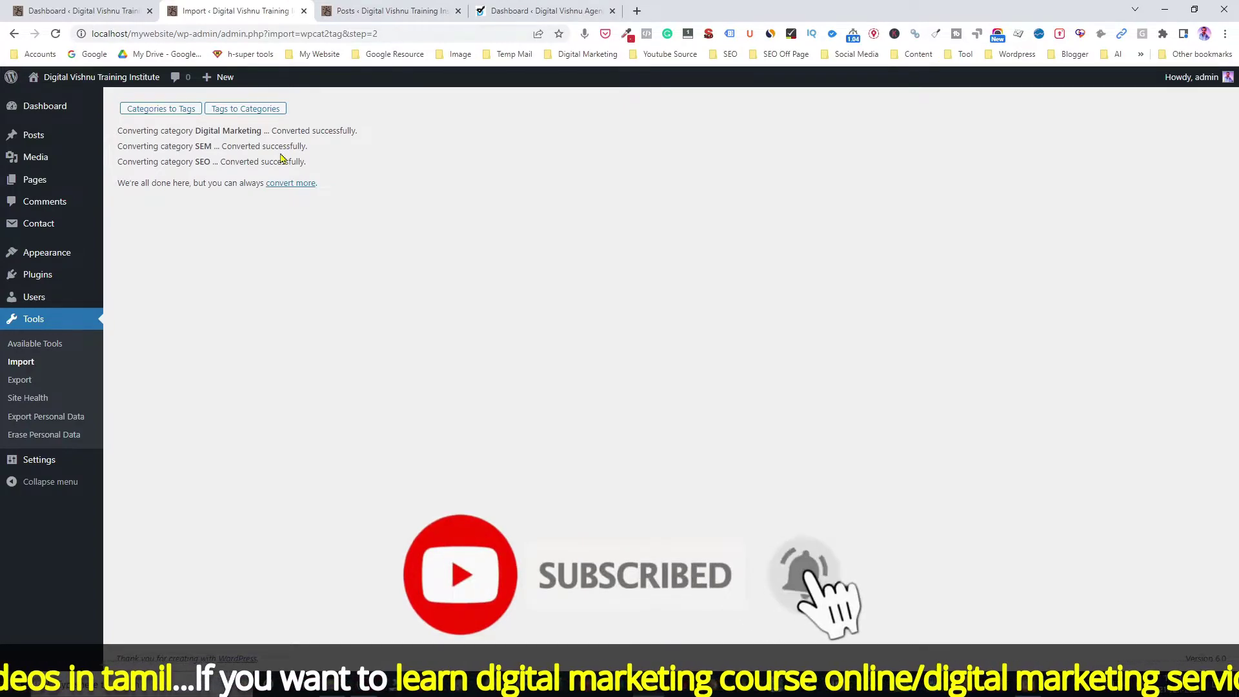
left_click(398, 11)
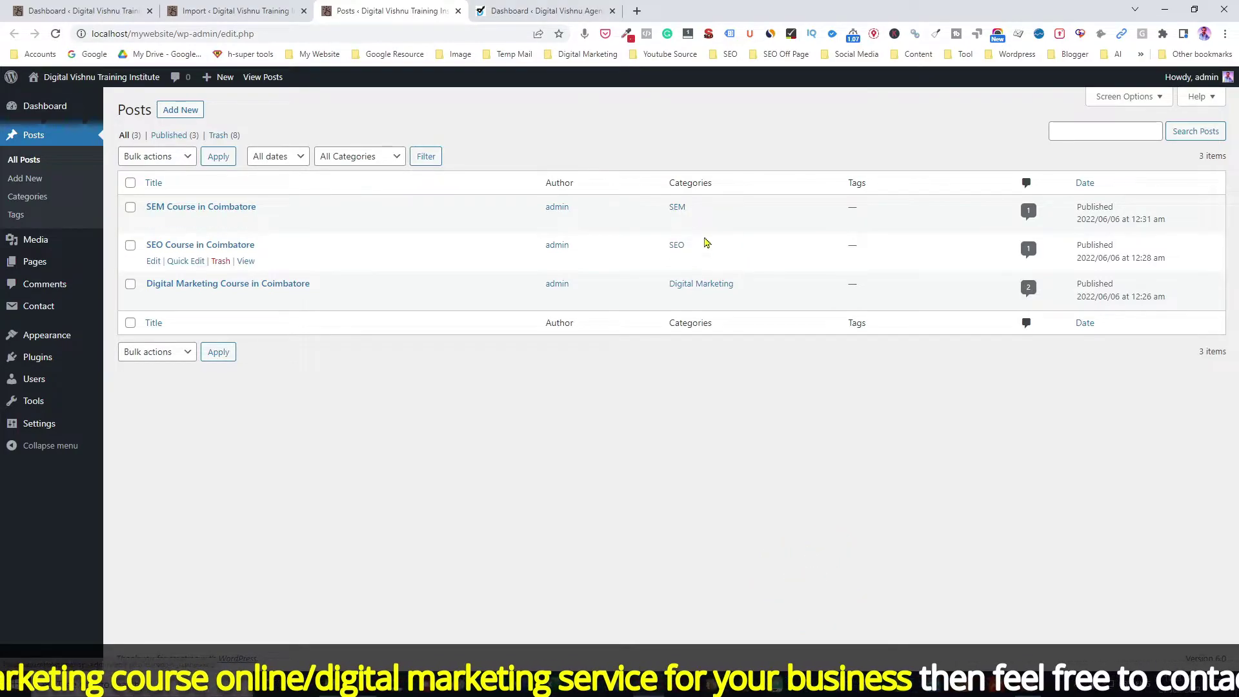
left_click(55, 34)
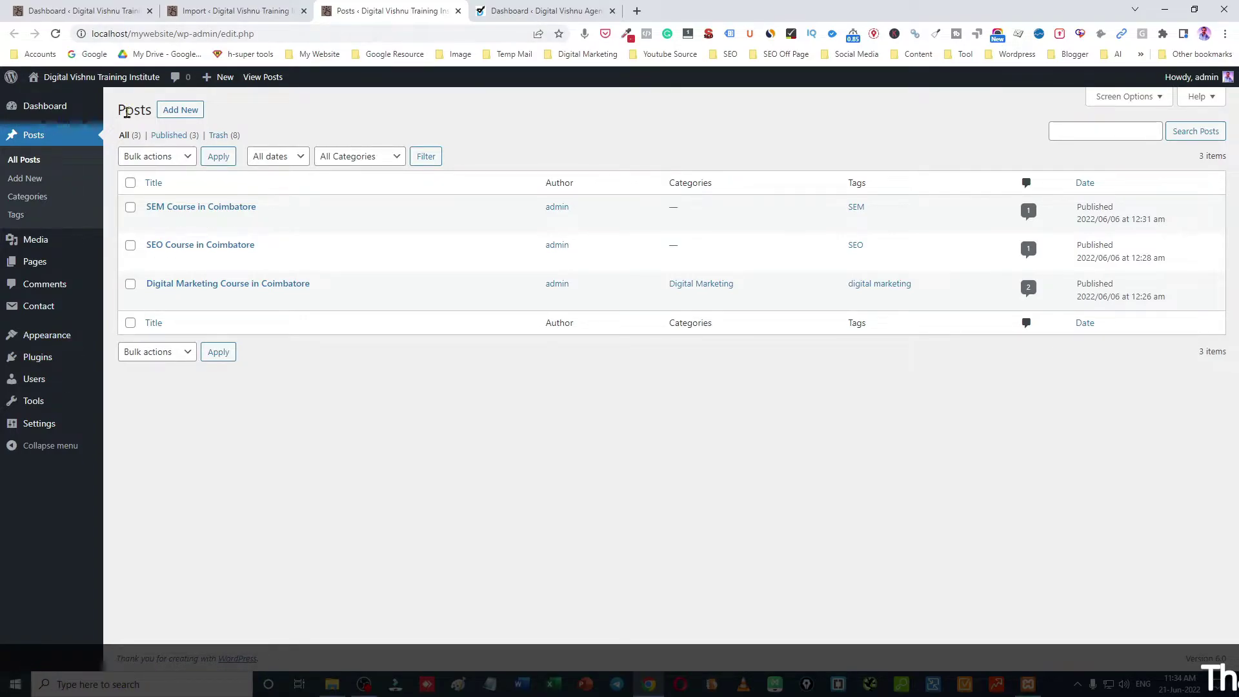
From the Available Tools page, run the Categories and Tags Converter and switch it to tags-to-categories conversion
left_click(94, 14)
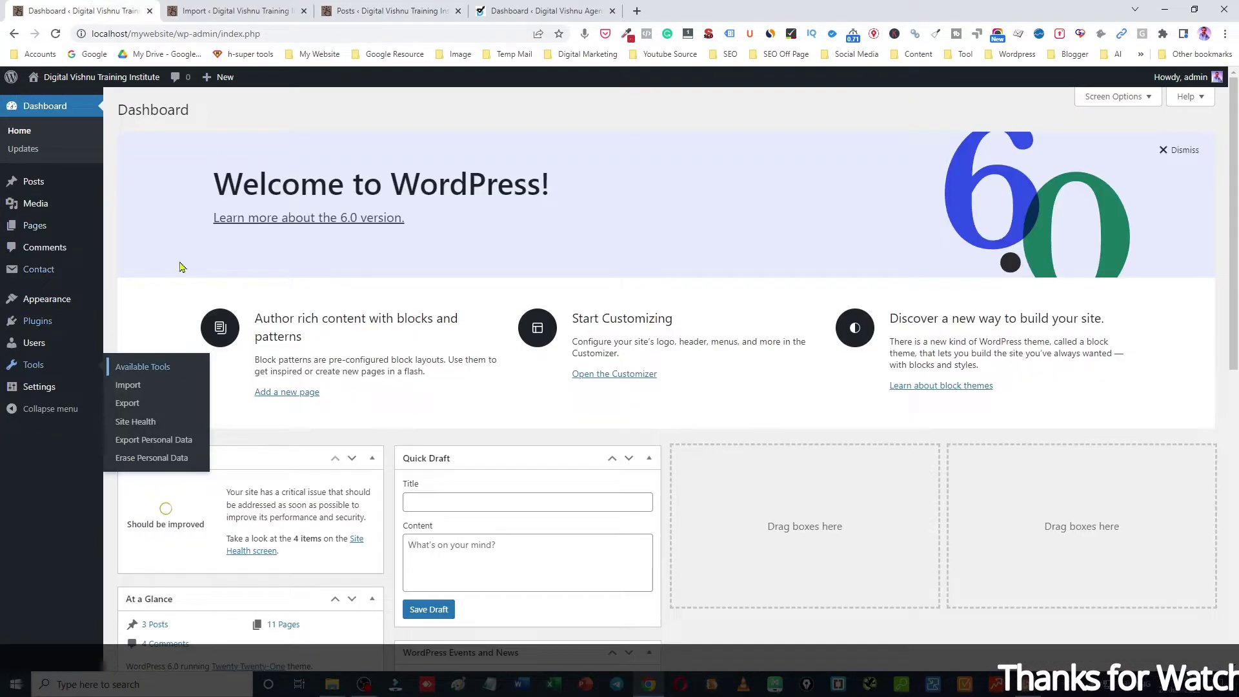
left_click(134, 370)
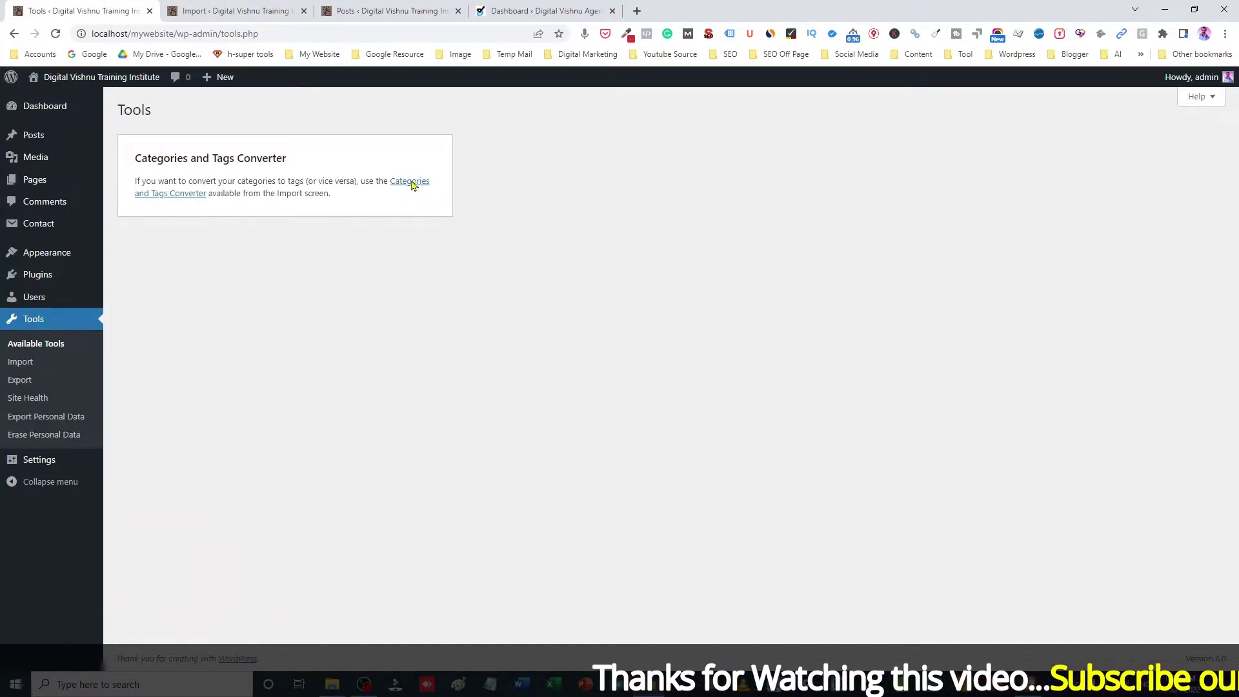
left_click(411, 182)
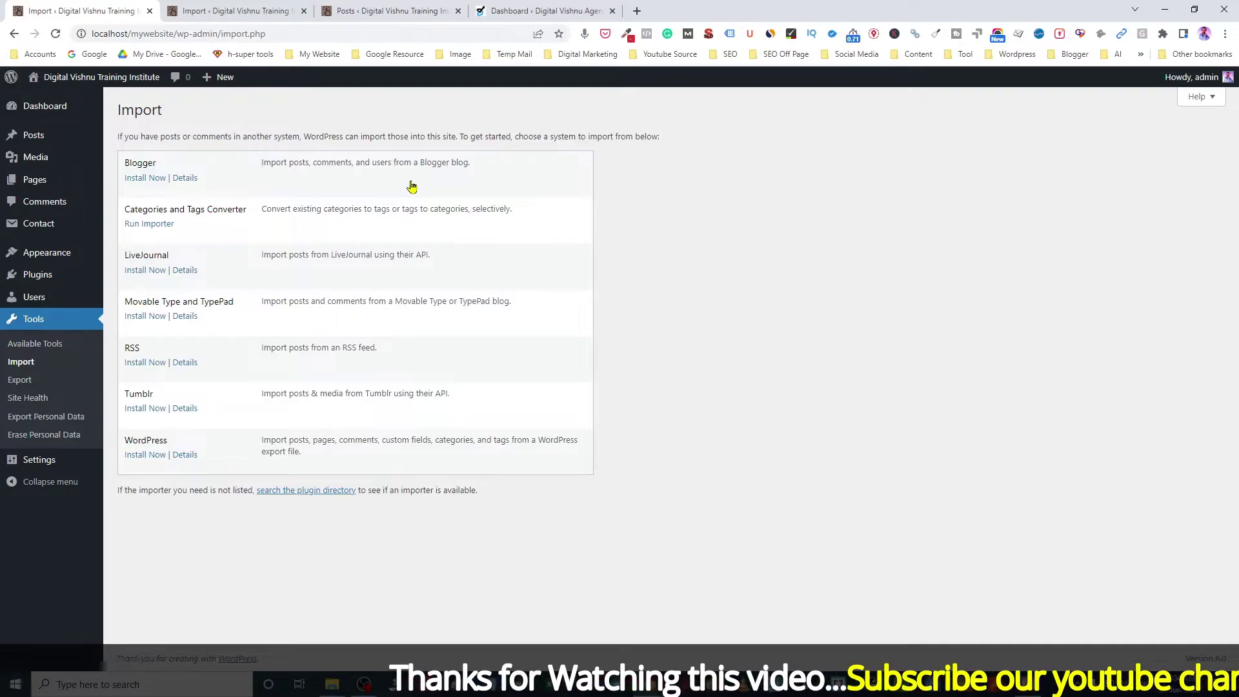
left_click(143, 224)
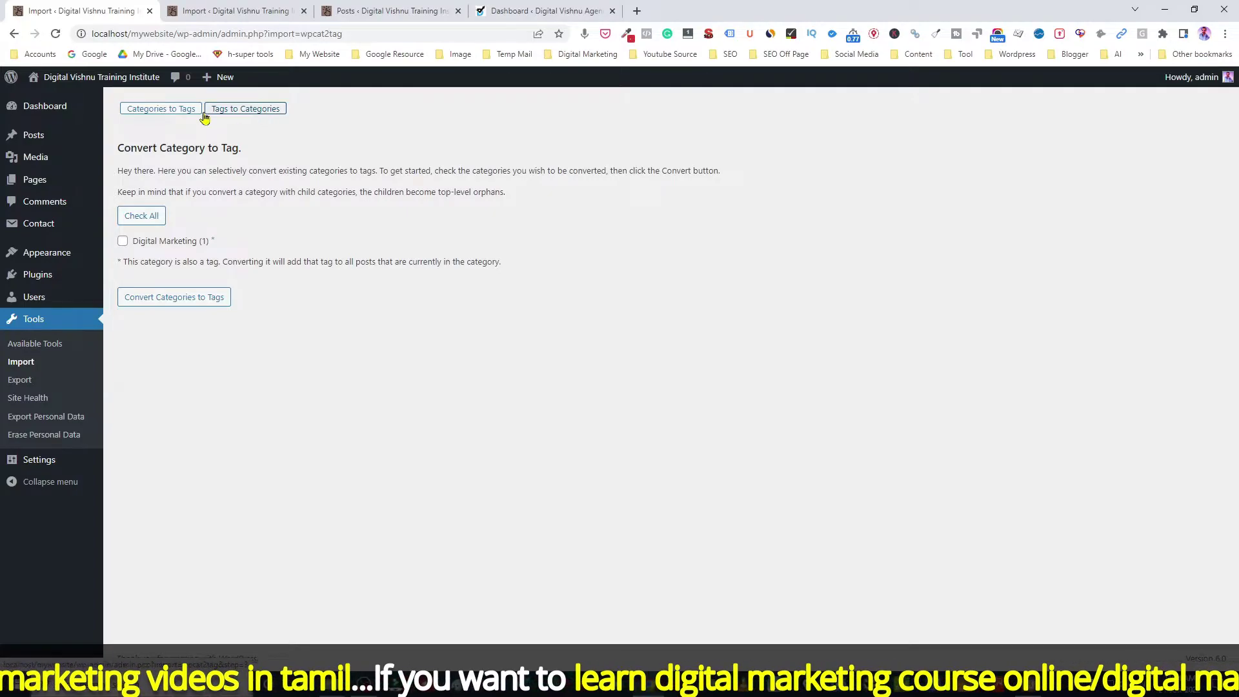
left_click(234, 110)
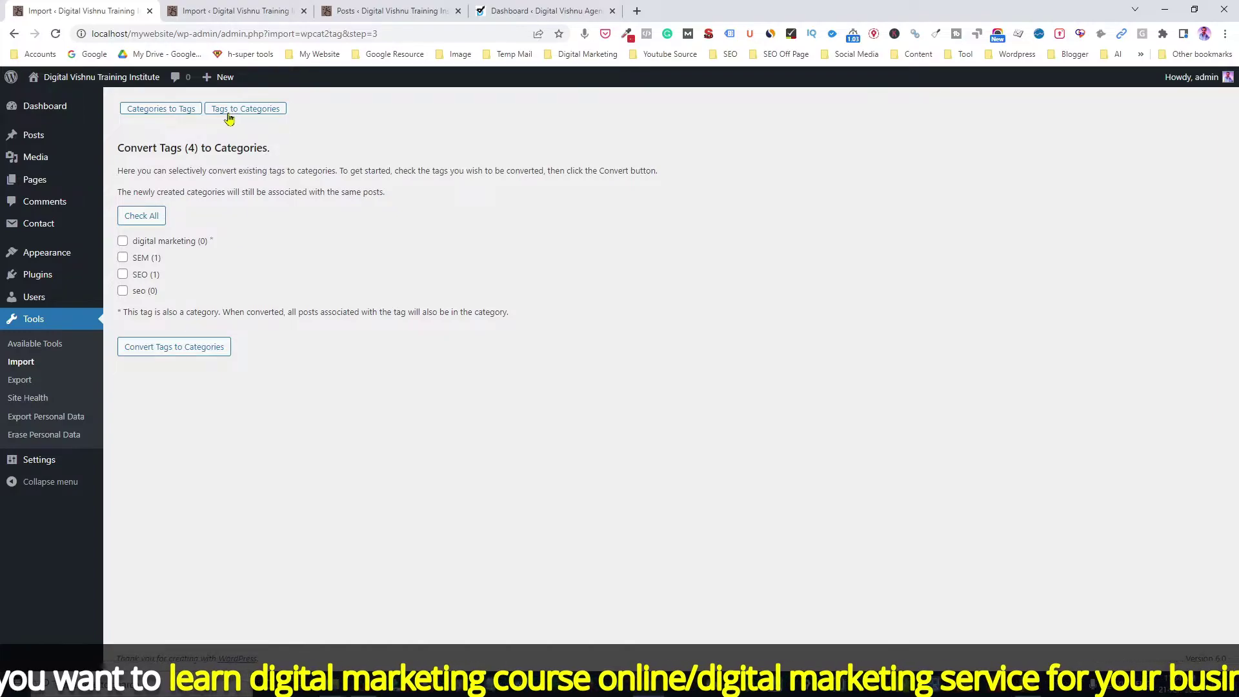
Convert the digital marketing, SEM and SEO tags to categories, and reload the posts list to check the result
left_click(123, 241)
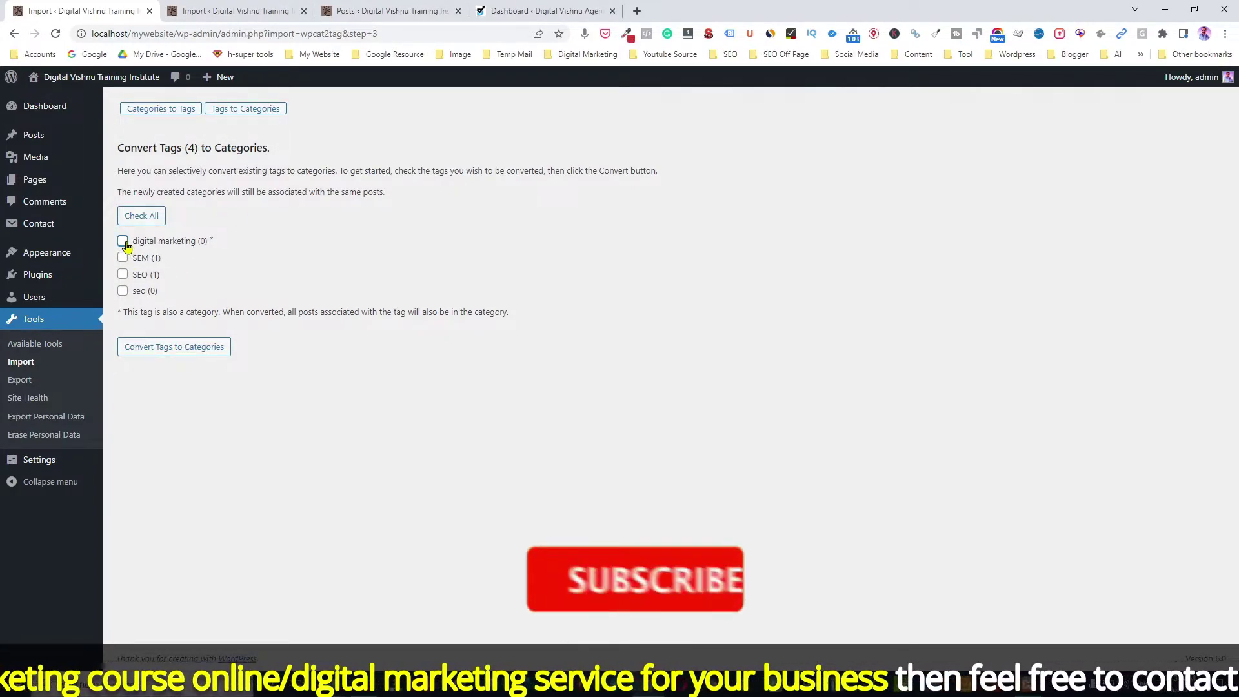
left_click(123, 258)
left_click(122, 274)
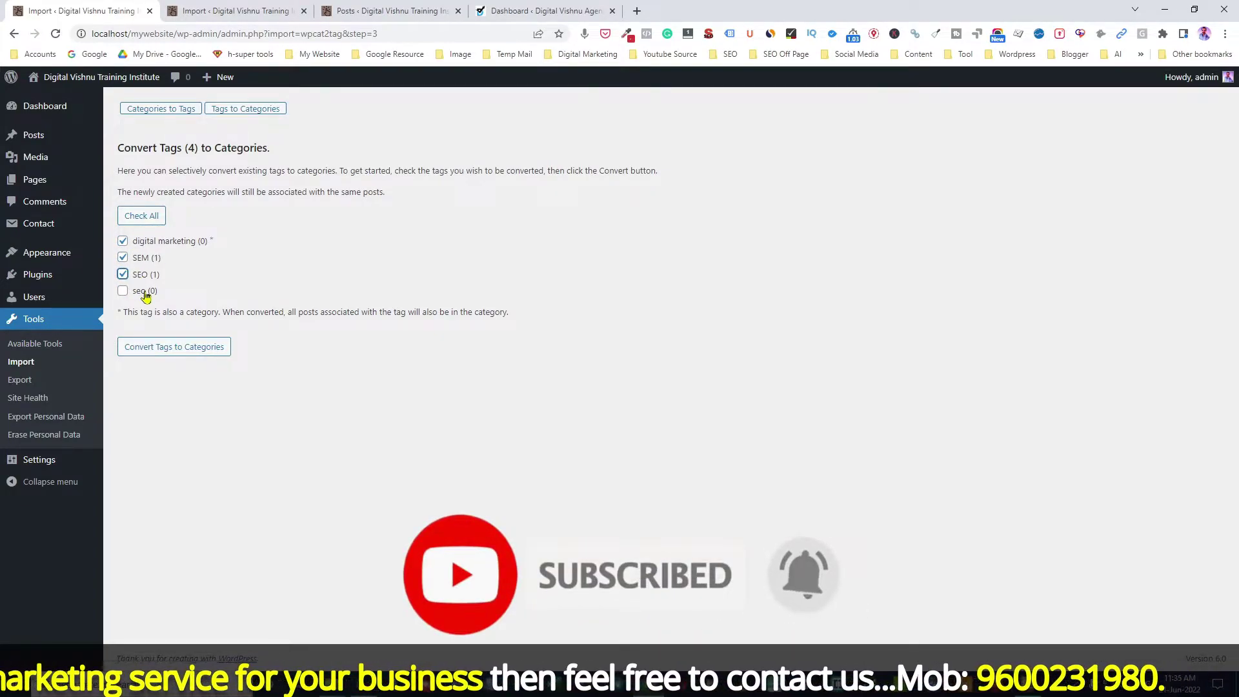
left_click(194, 355)
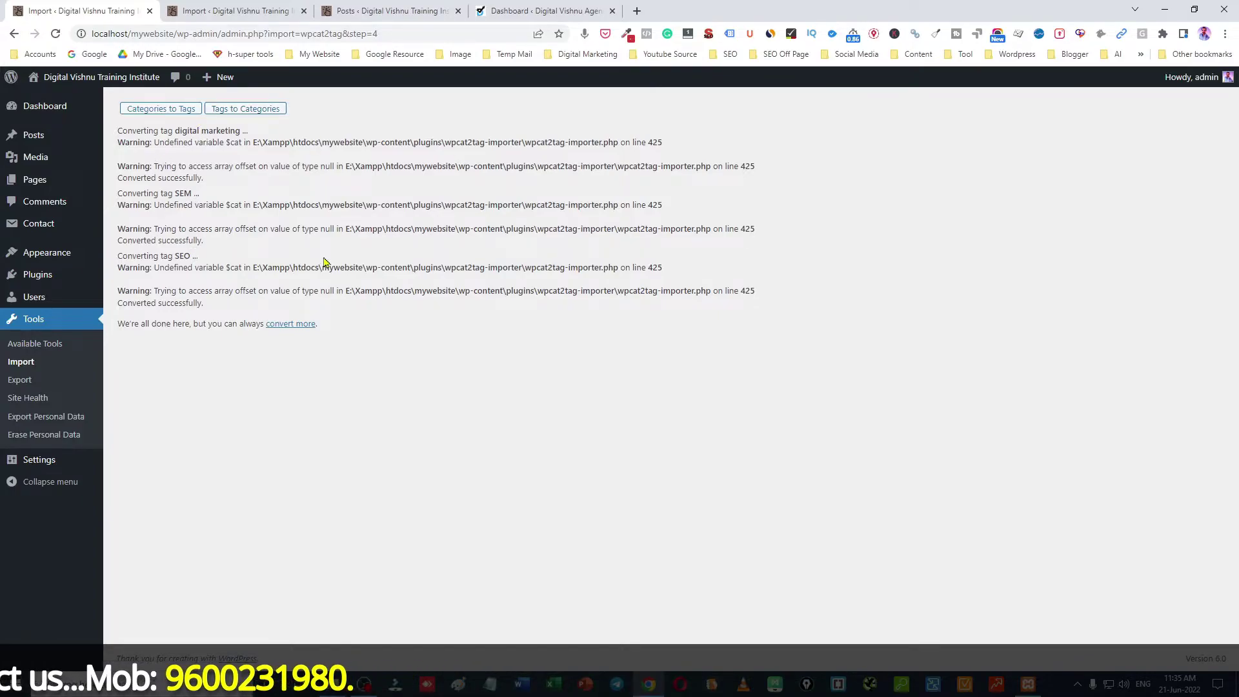
left_click(395, 11)
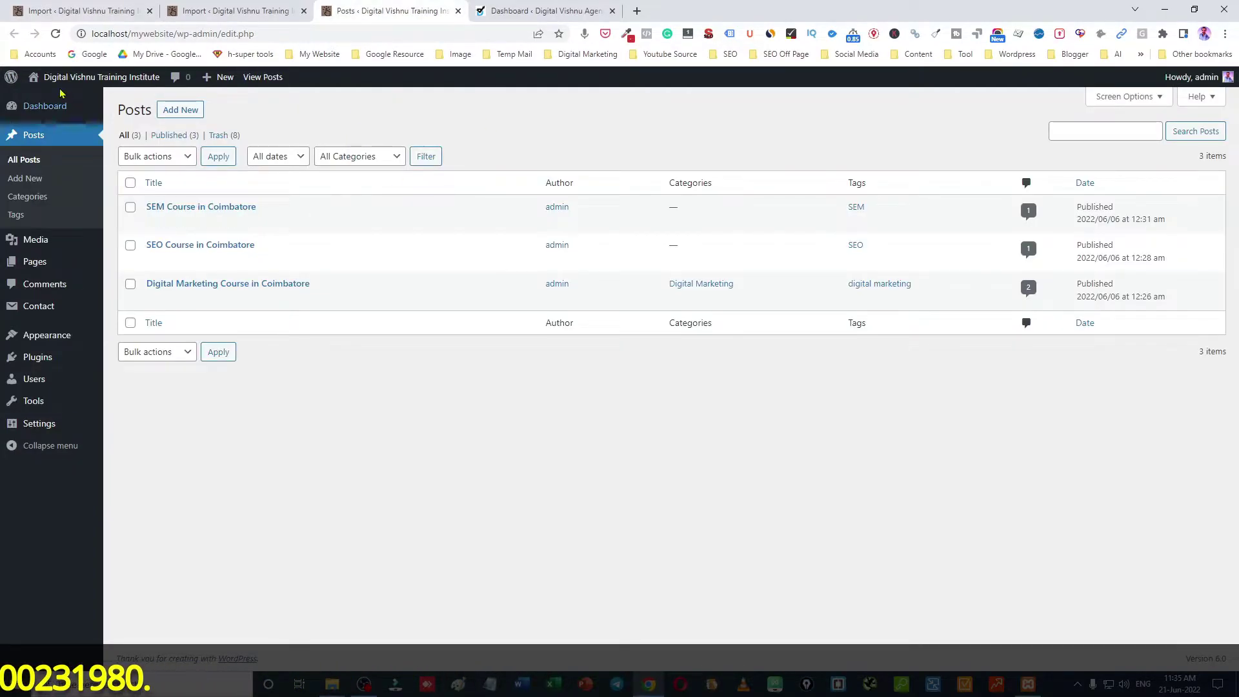
left_click(56, 36)
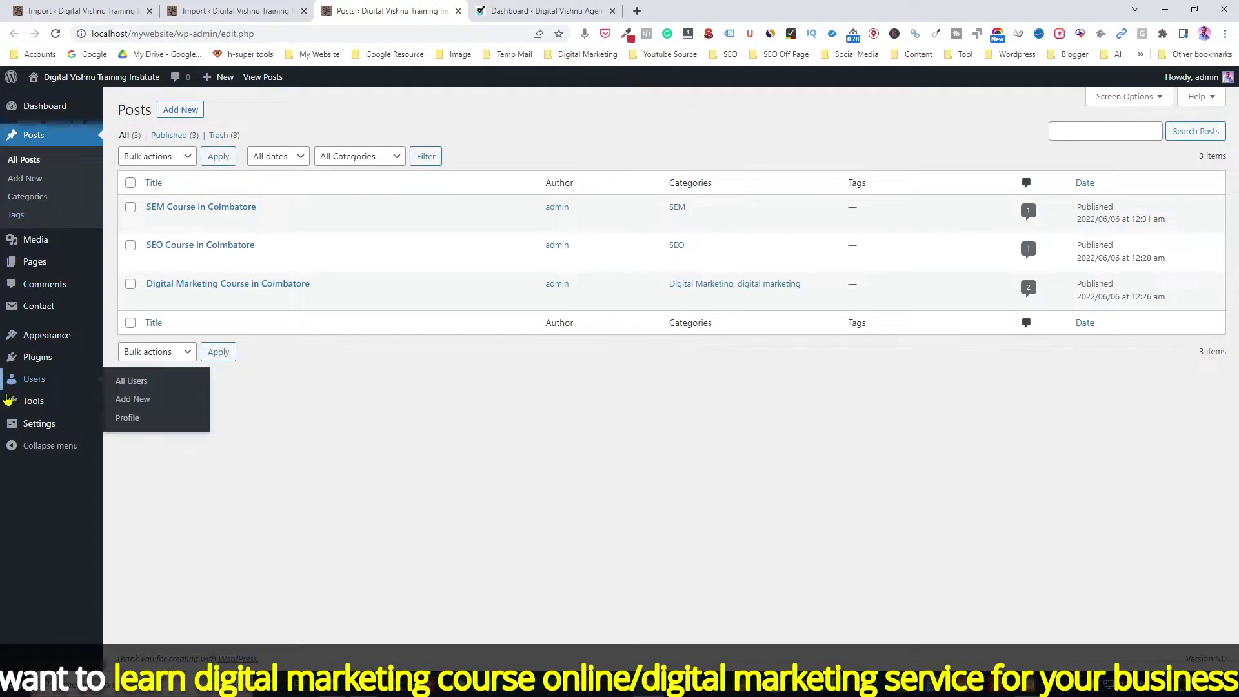
Export all content of the site as an XML file and view the downloaded file in its folder
mouse_move(15, 410)
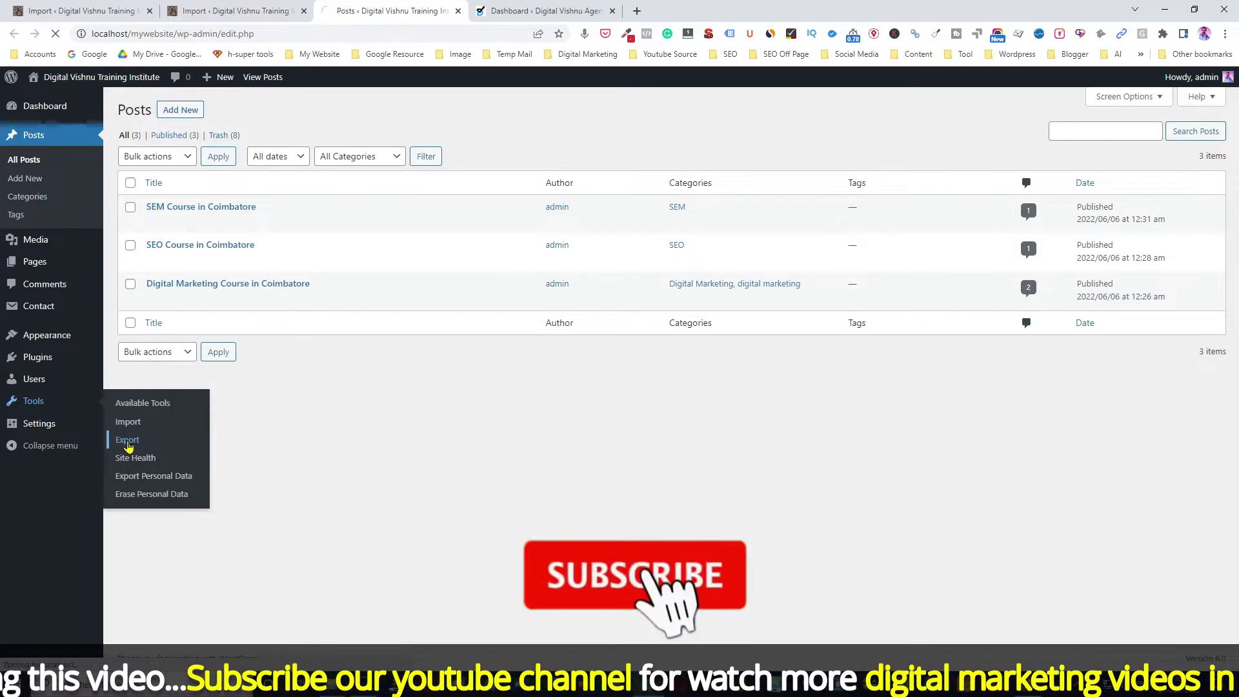
left_click(127, 441)
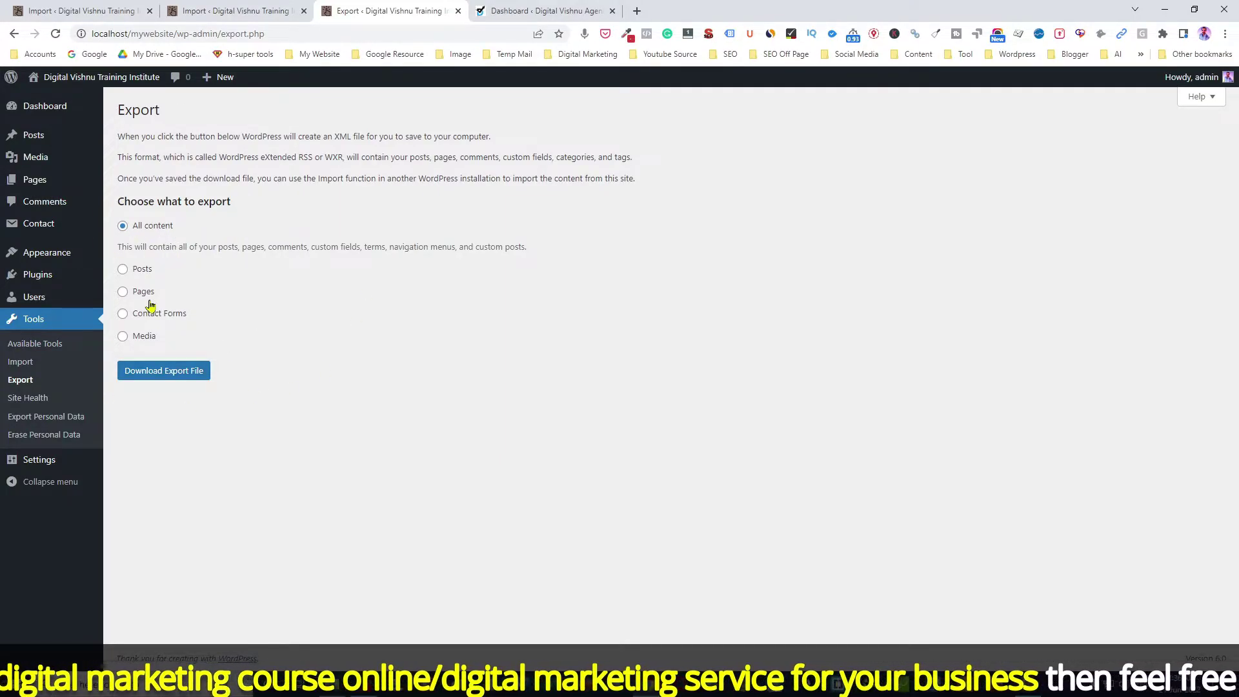
left_click(161, 379)
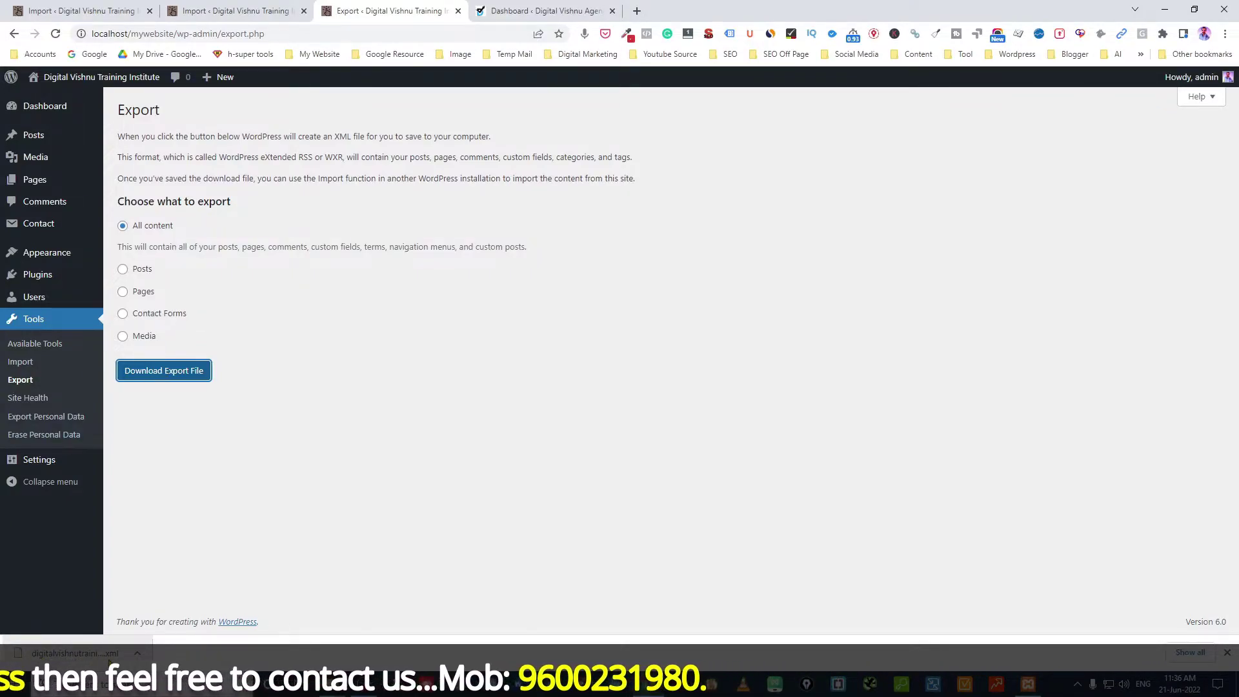
left_click(137, 655)
left_click(169, 608)
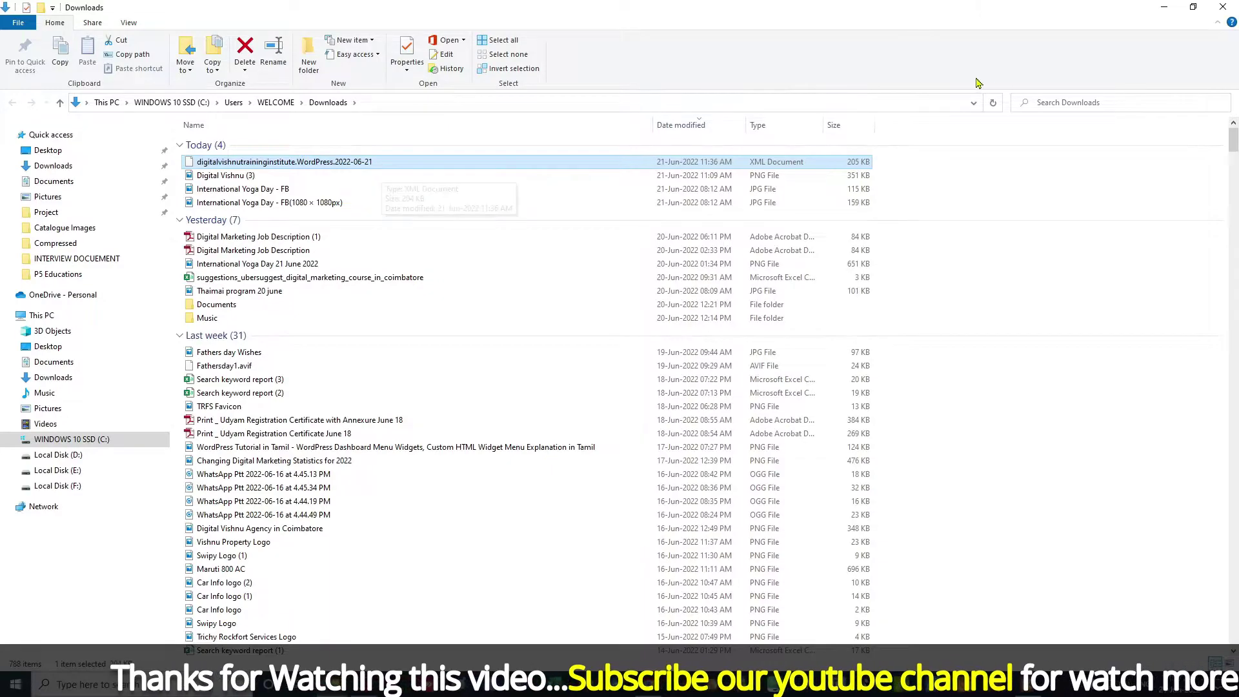
left_click(1164, 7)
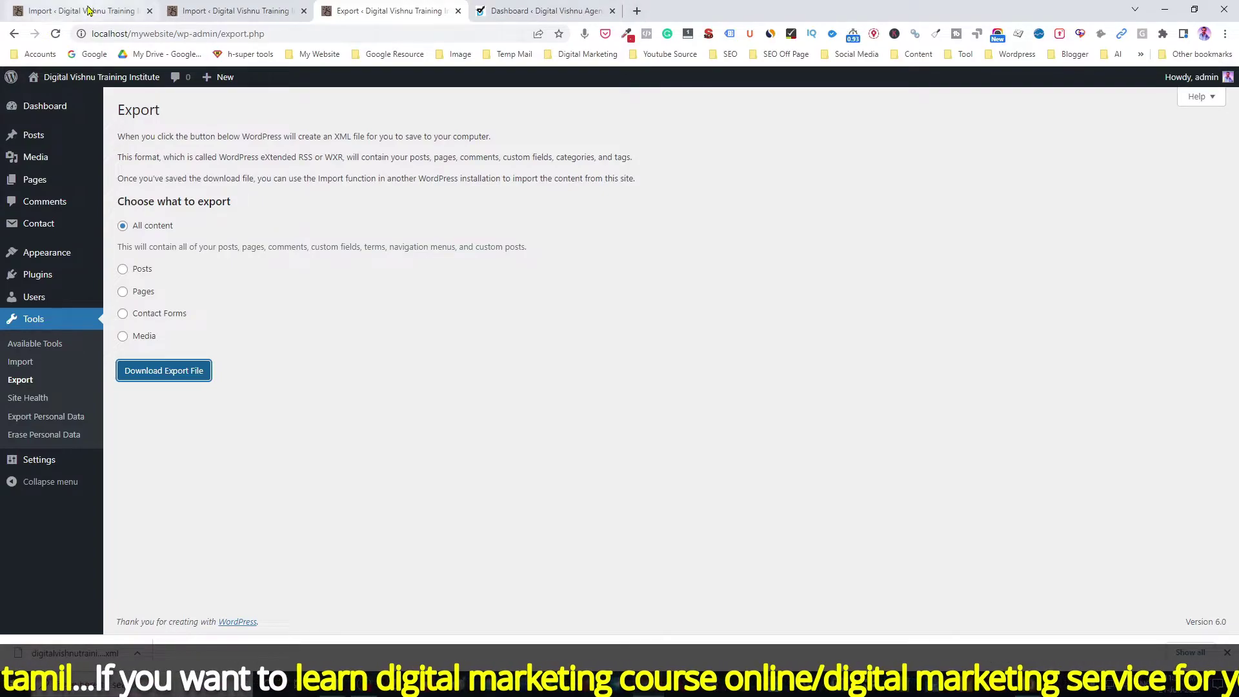
Open the admin dashboard of the second site at localhost/digitalvishnu/wp-admin in a new browser tab
left_click_drag(131, 34, 166, 33)
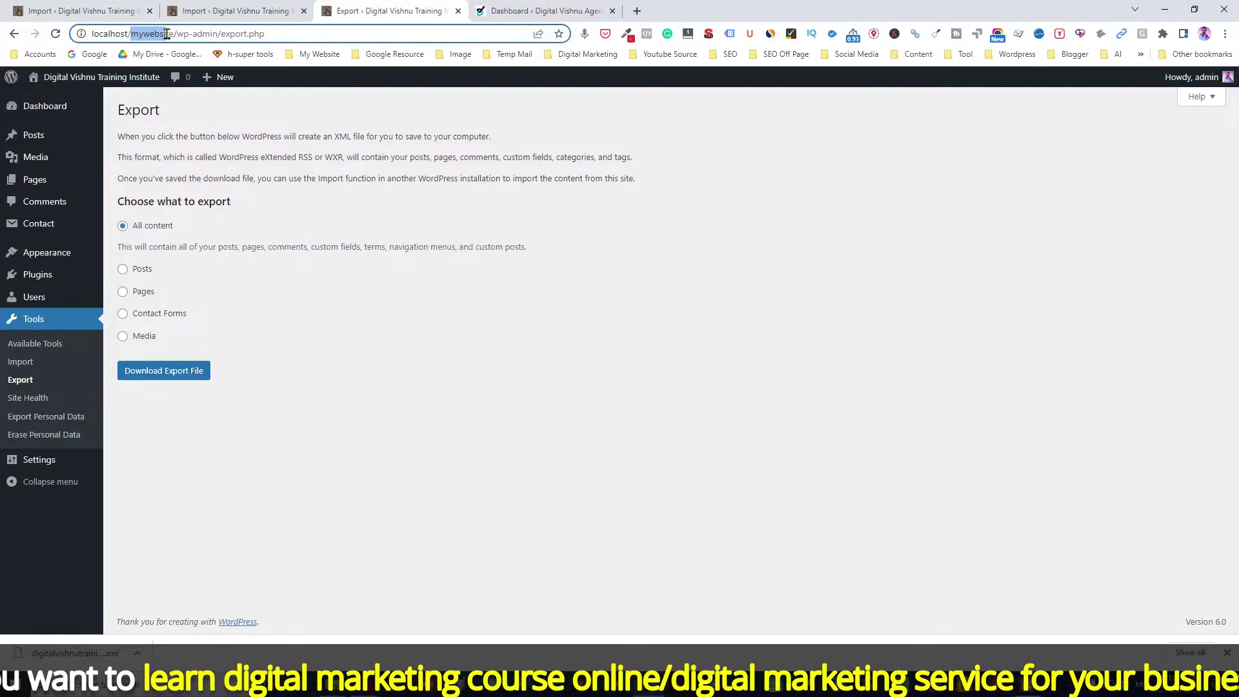
left_click(637, 11)
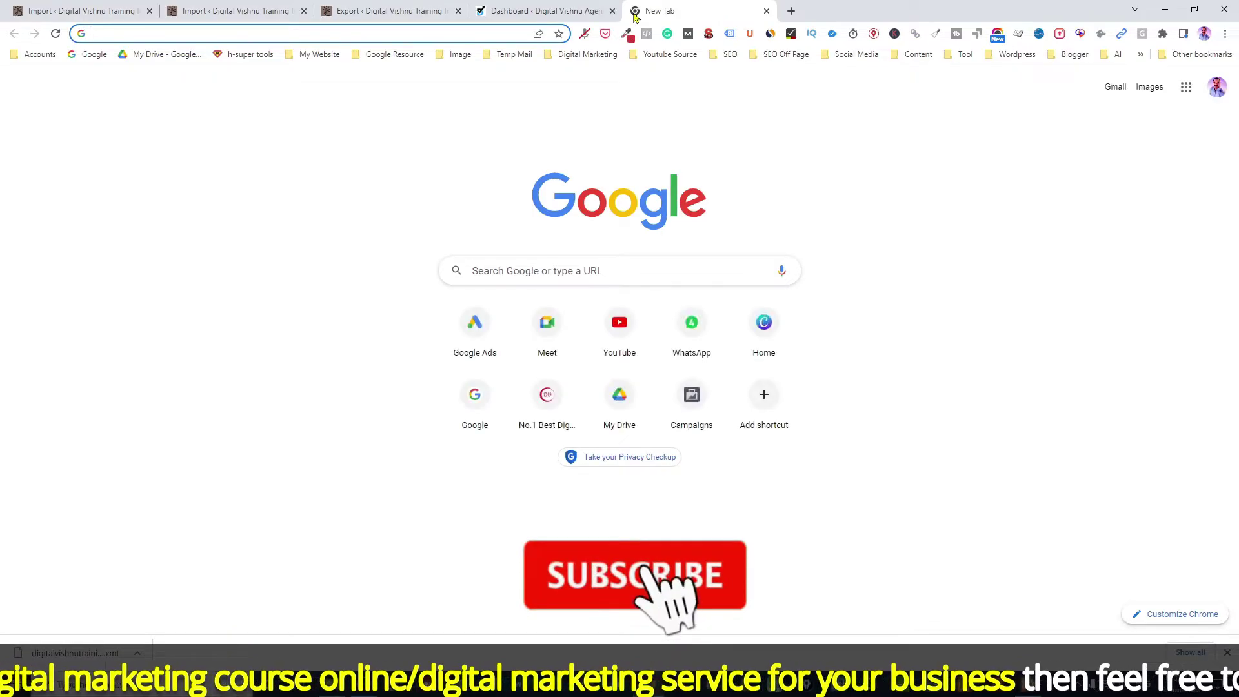
type("localhost/di")
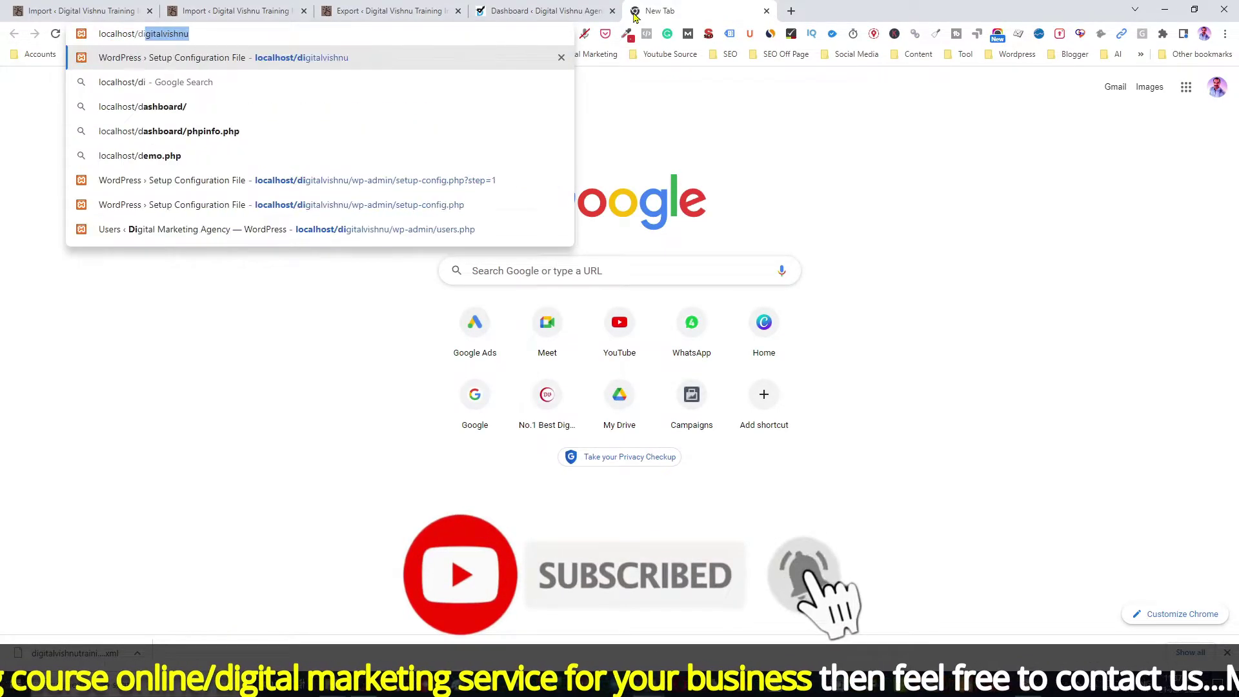
type("gitalvishn")
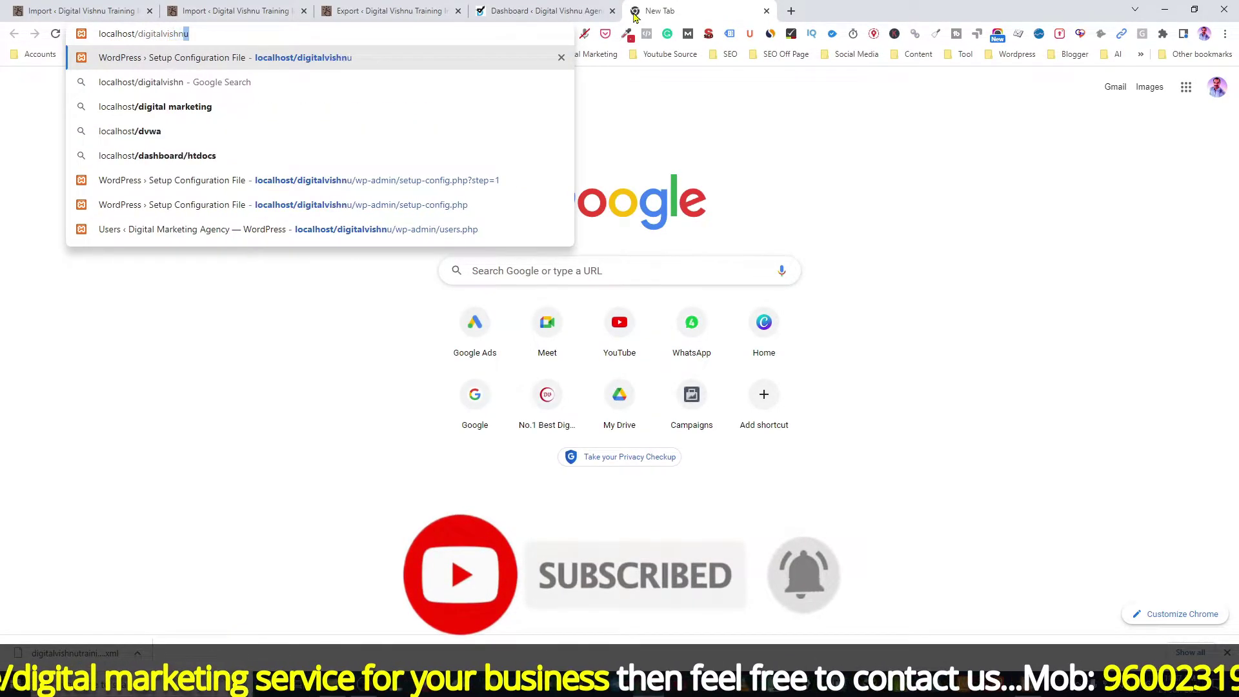
type("u/")
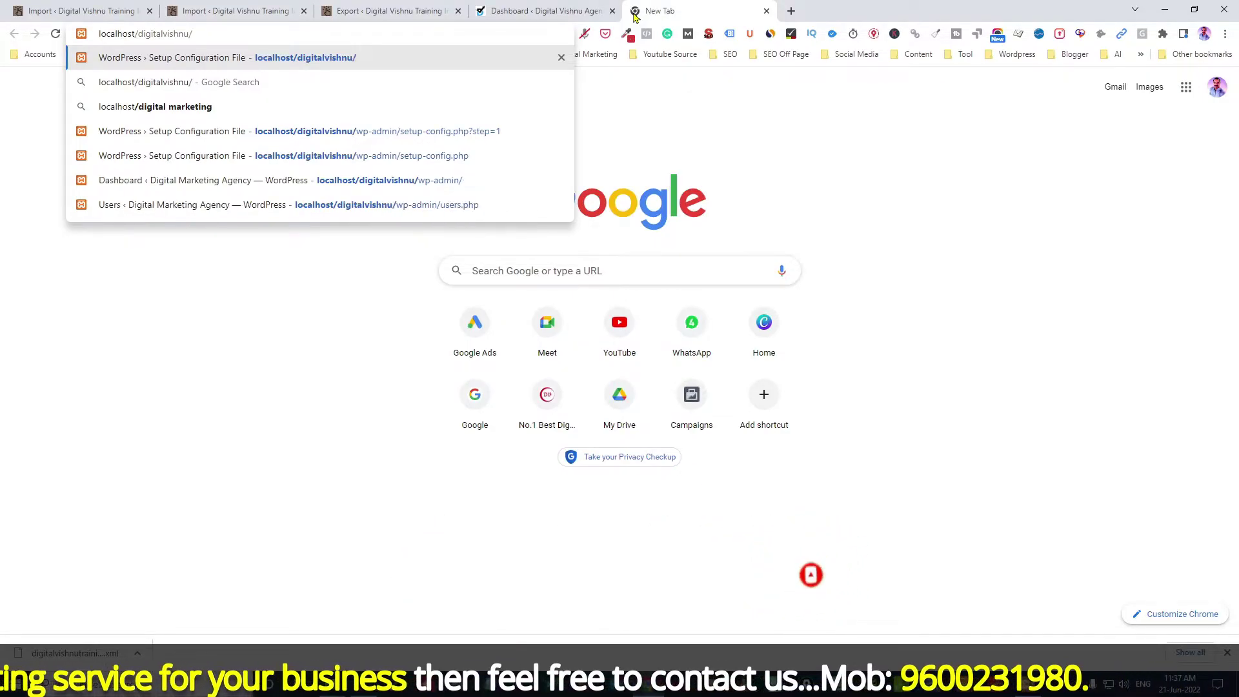
type("wp-admin")
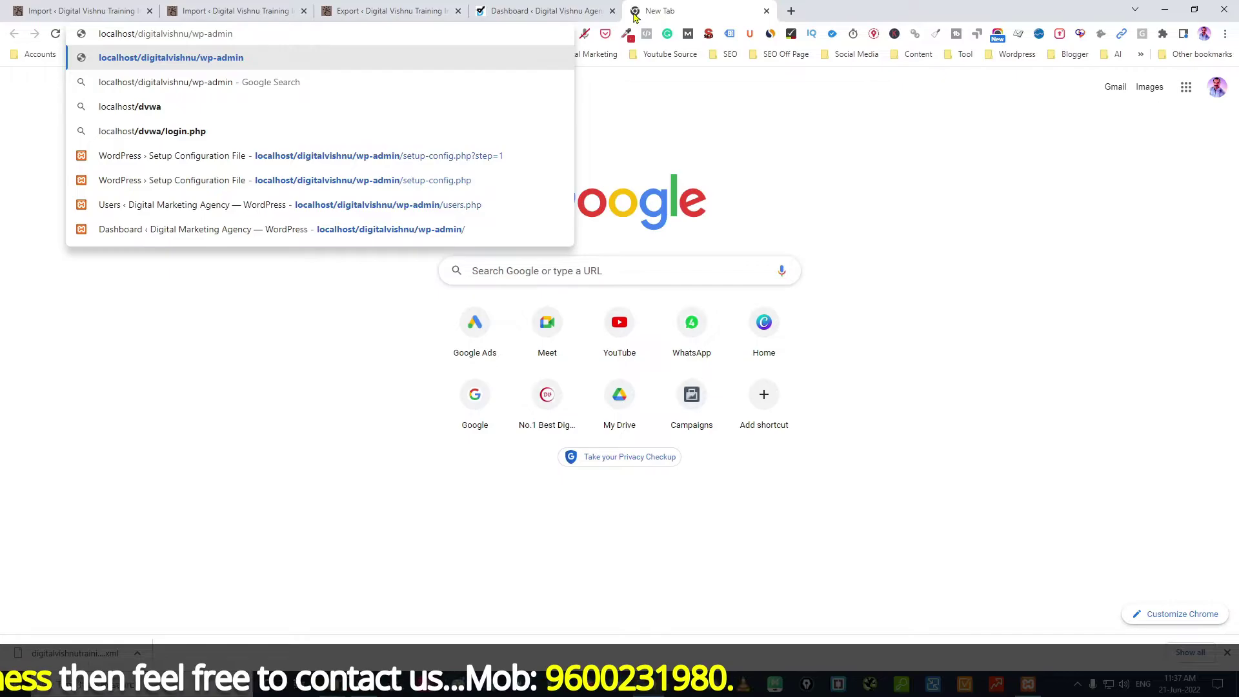
key("Return")
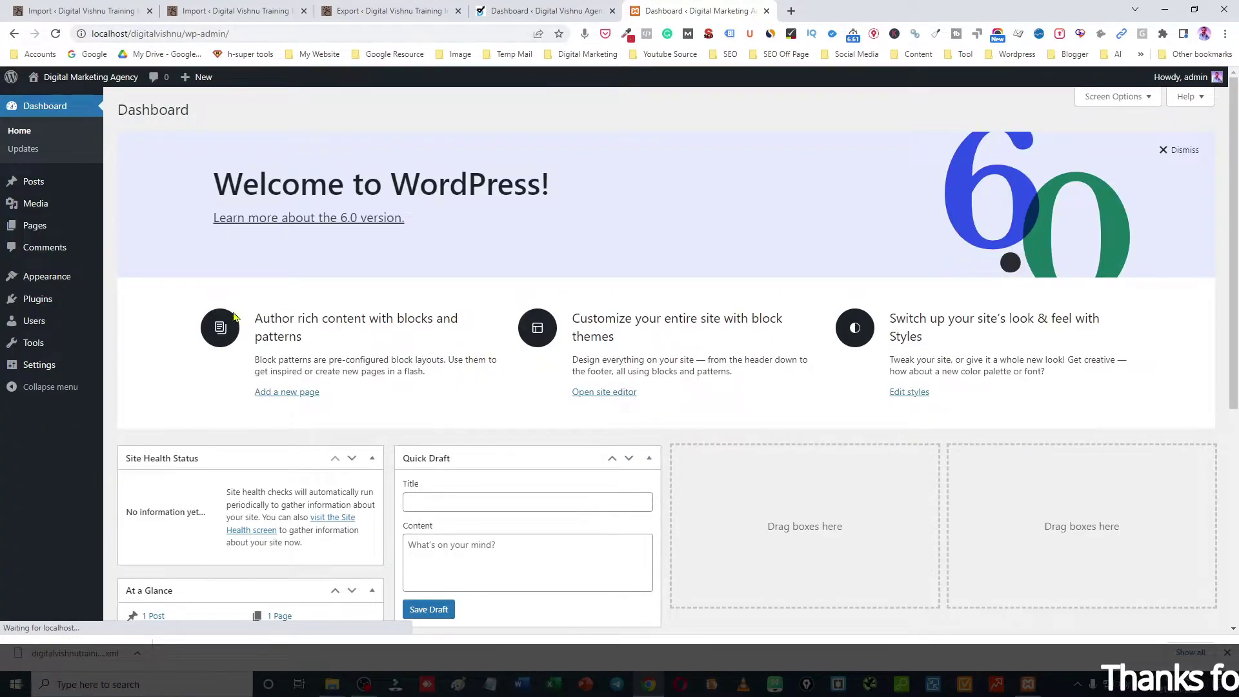
Move the "Hello world!" post of the second site to the trash
left_click(40, 191)
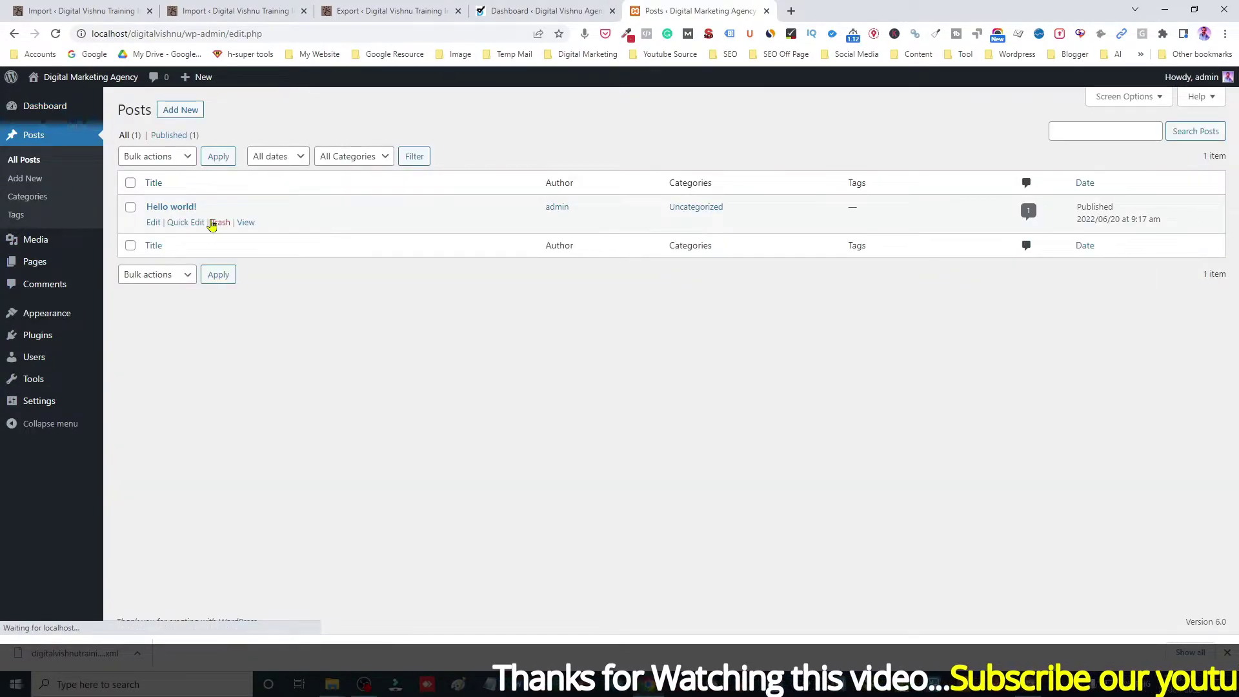
left_click(131, 207)
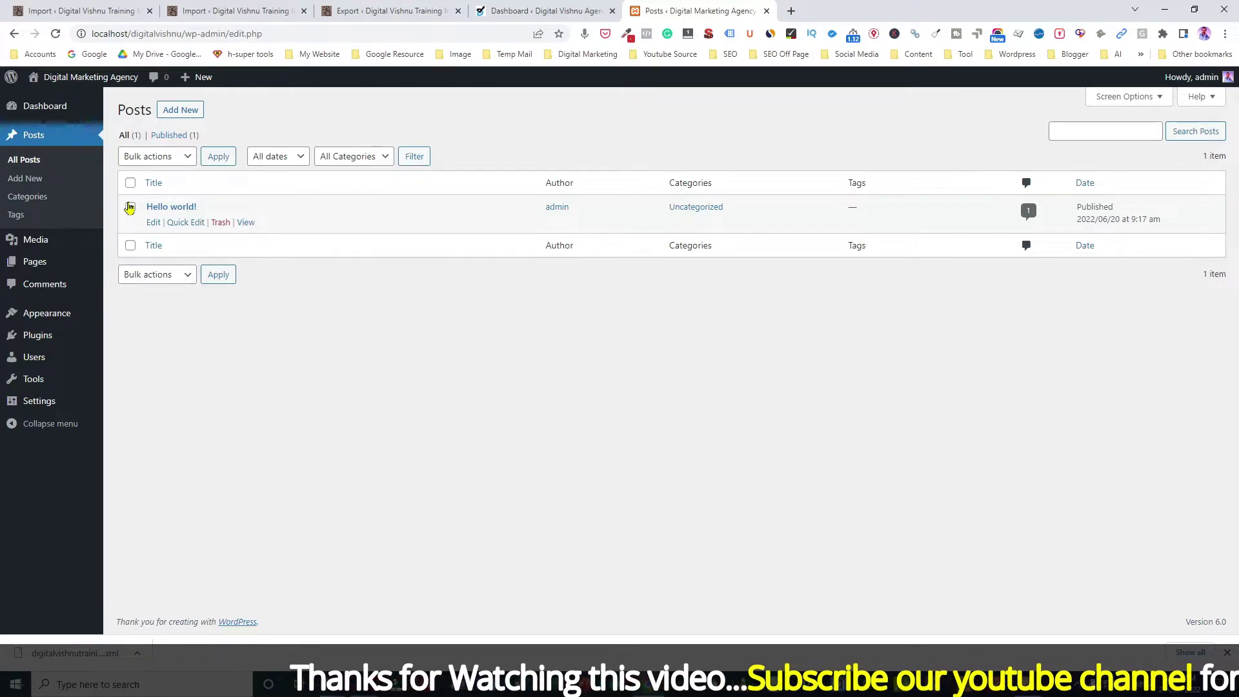
left_click(222, 225)
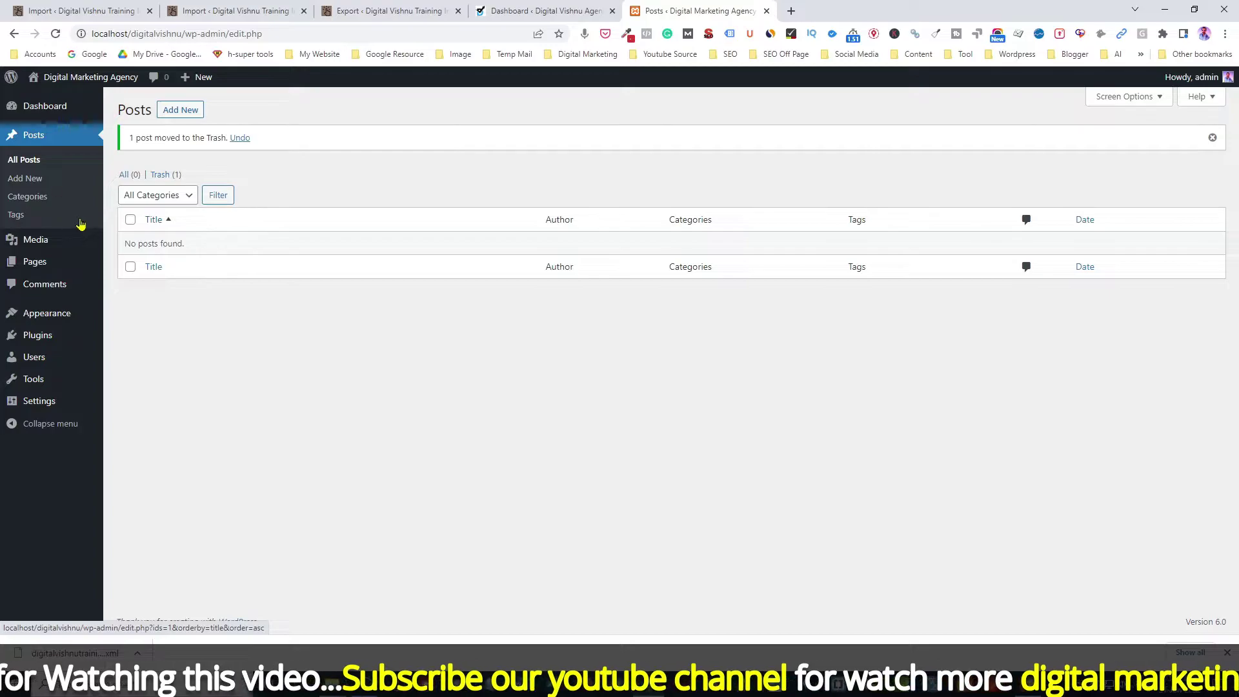
Move the Privacy Policy and Sample Page pages of the second site to the trash with a bulk action
left_click(26, 262)
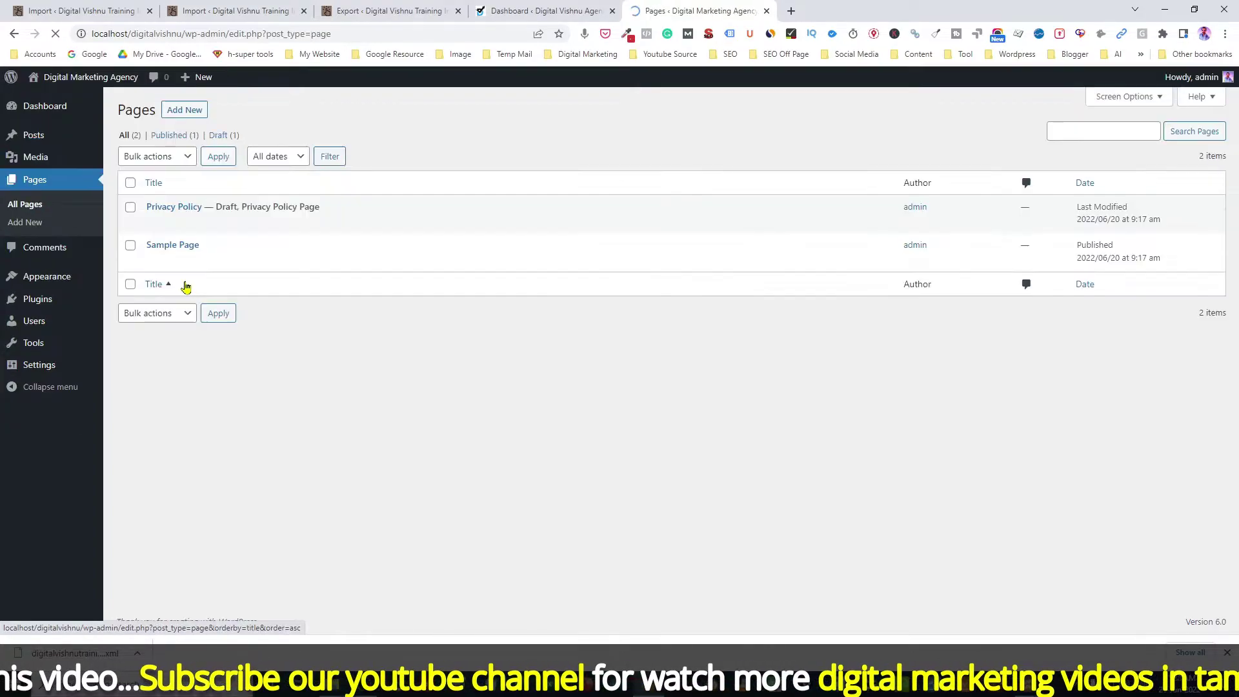
left_click(130, 207)
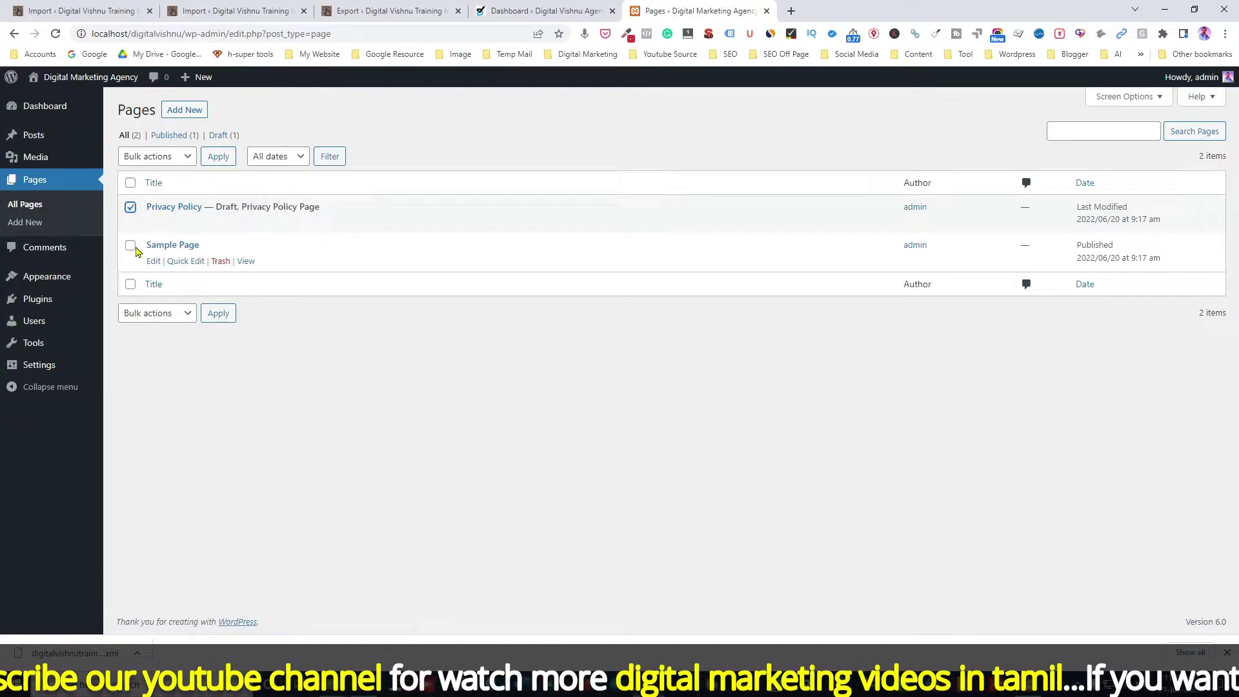
left_click(130, 245)
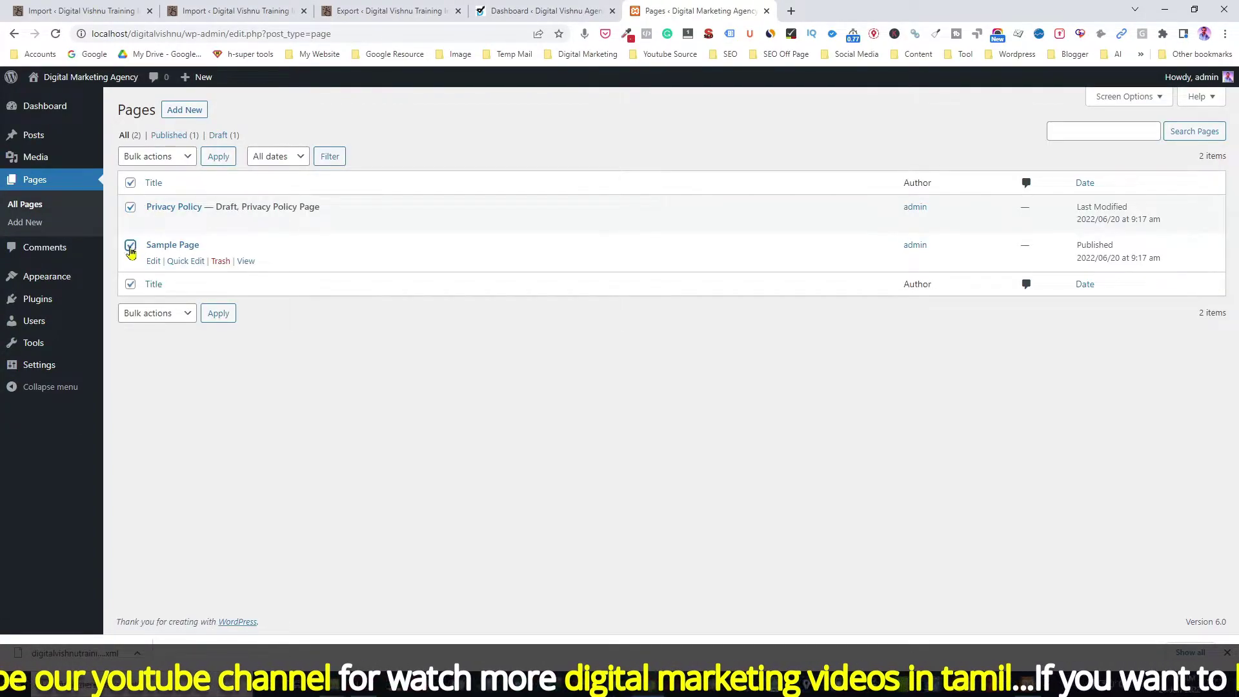
left_click(184, 160)
left_click(169, 200)
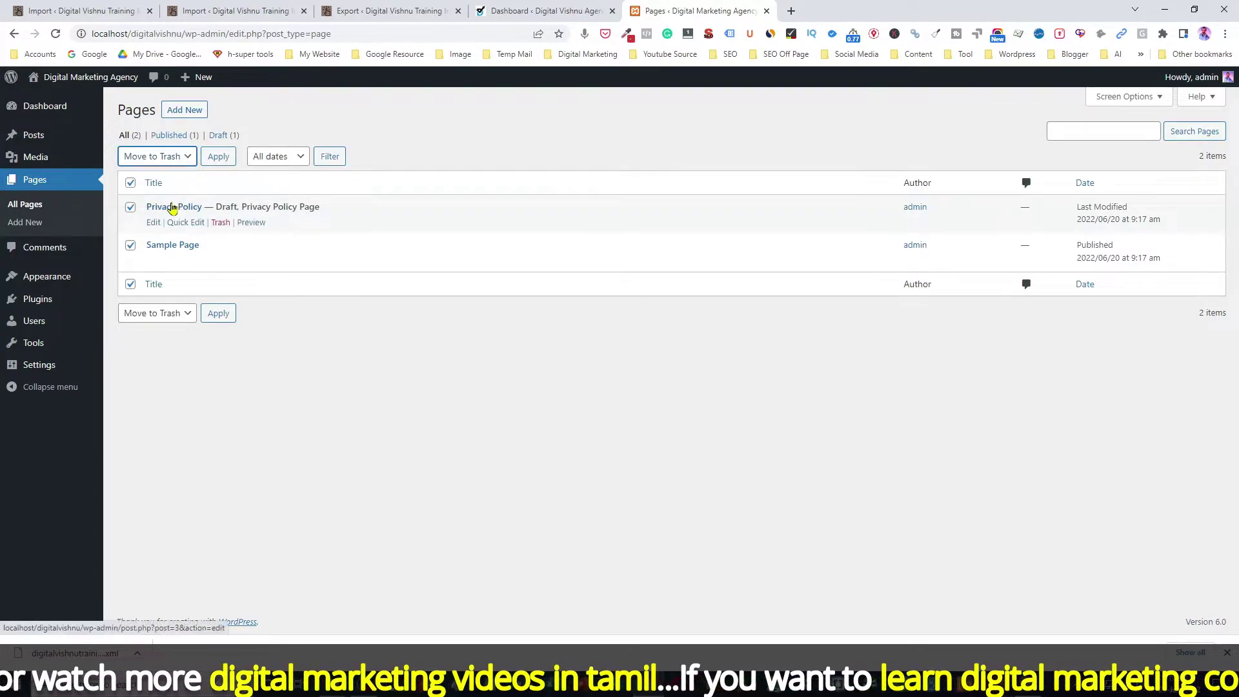
left_click(219, 159)
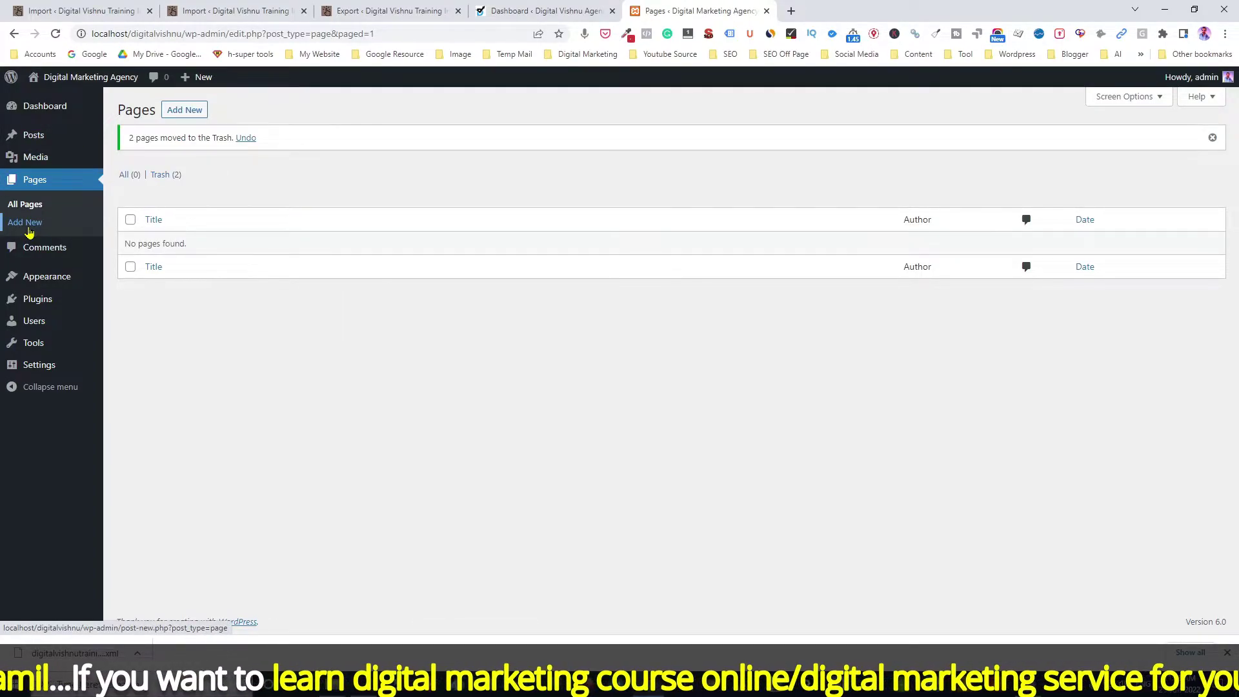
Review the posts and pages lists of the Digital Vishnu Training Institute site, and return to the Digital Marketing Agency site's tab
left_click(100, 12)
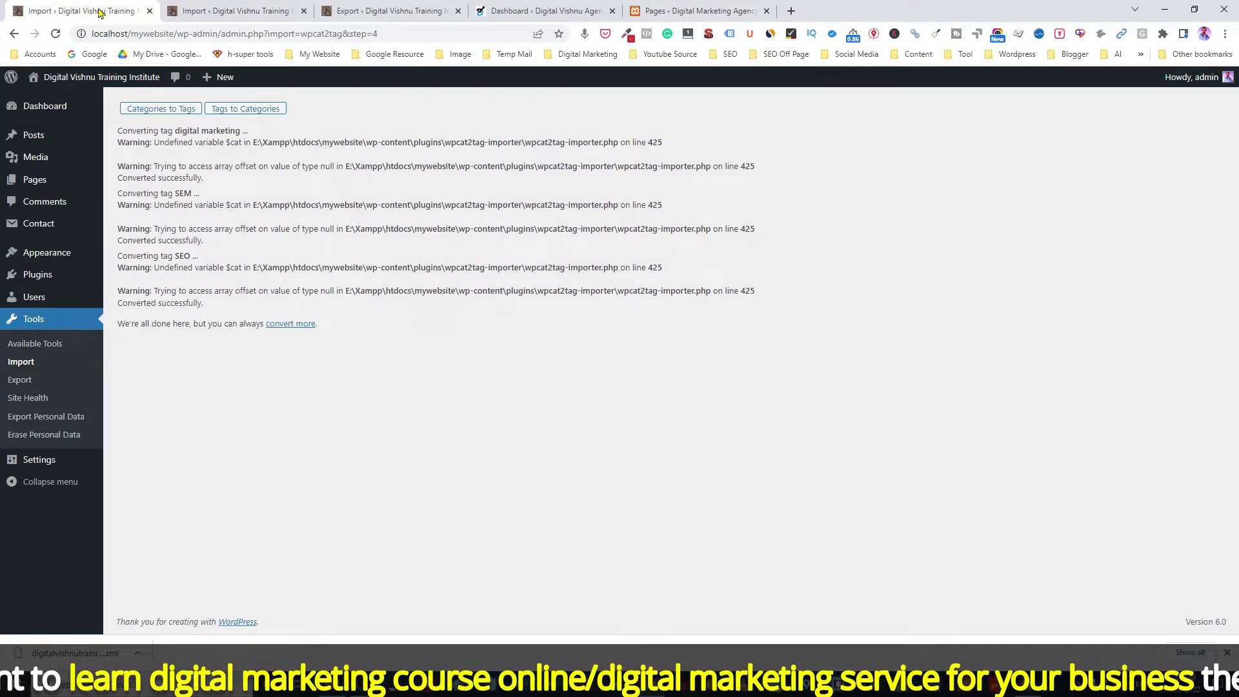
mouse_move(38, 137)
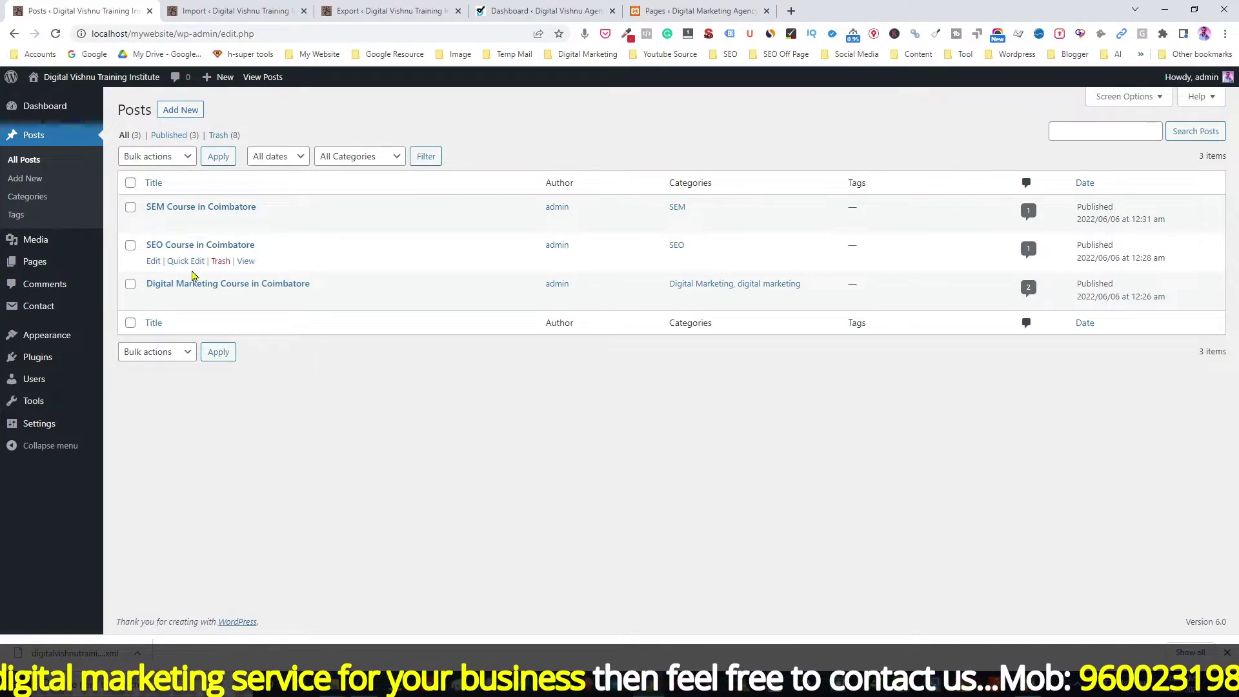
left_click(33, 261)
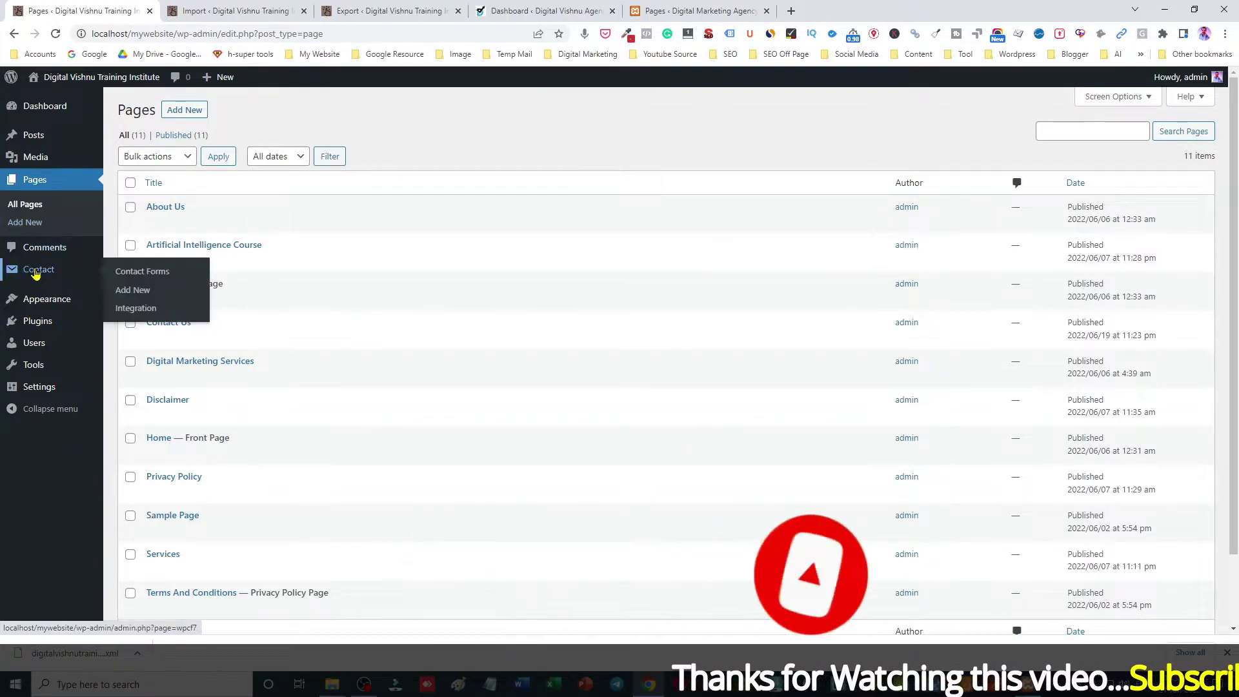
mouse_move(41, 366)
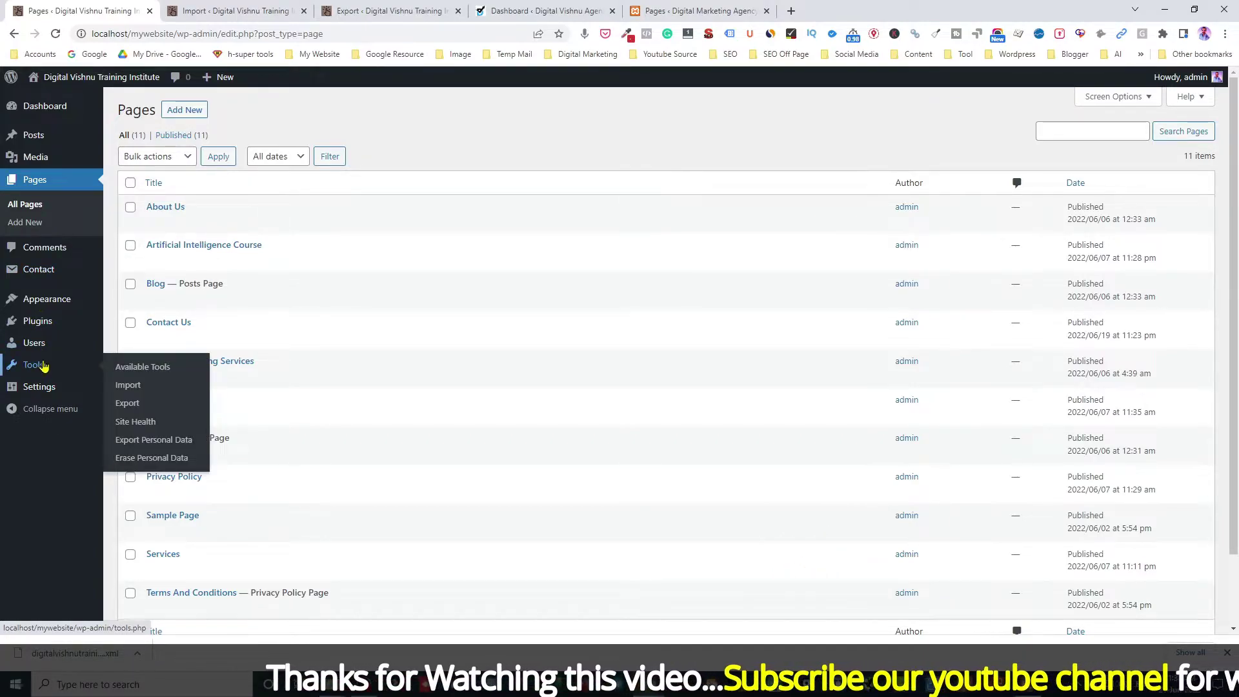
left_click(721, 8)
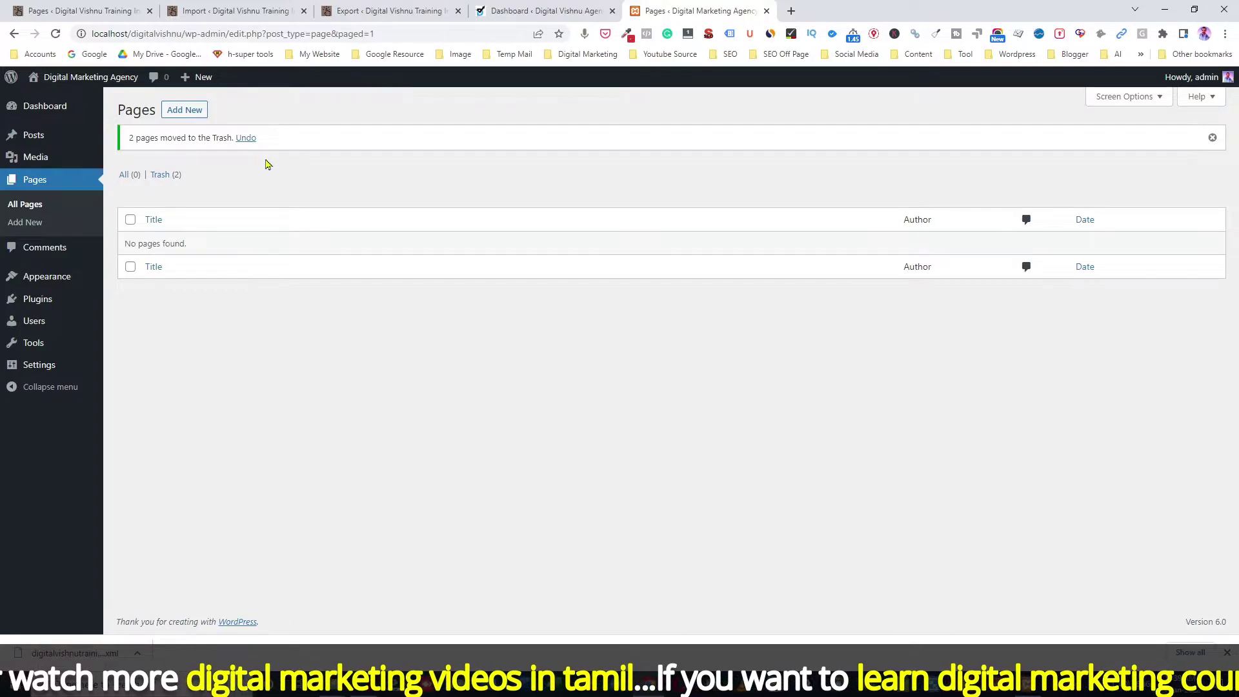
Install the WordPress importer from the import tools of the Digital Marketing Agency site
mouse_move(53, 349)
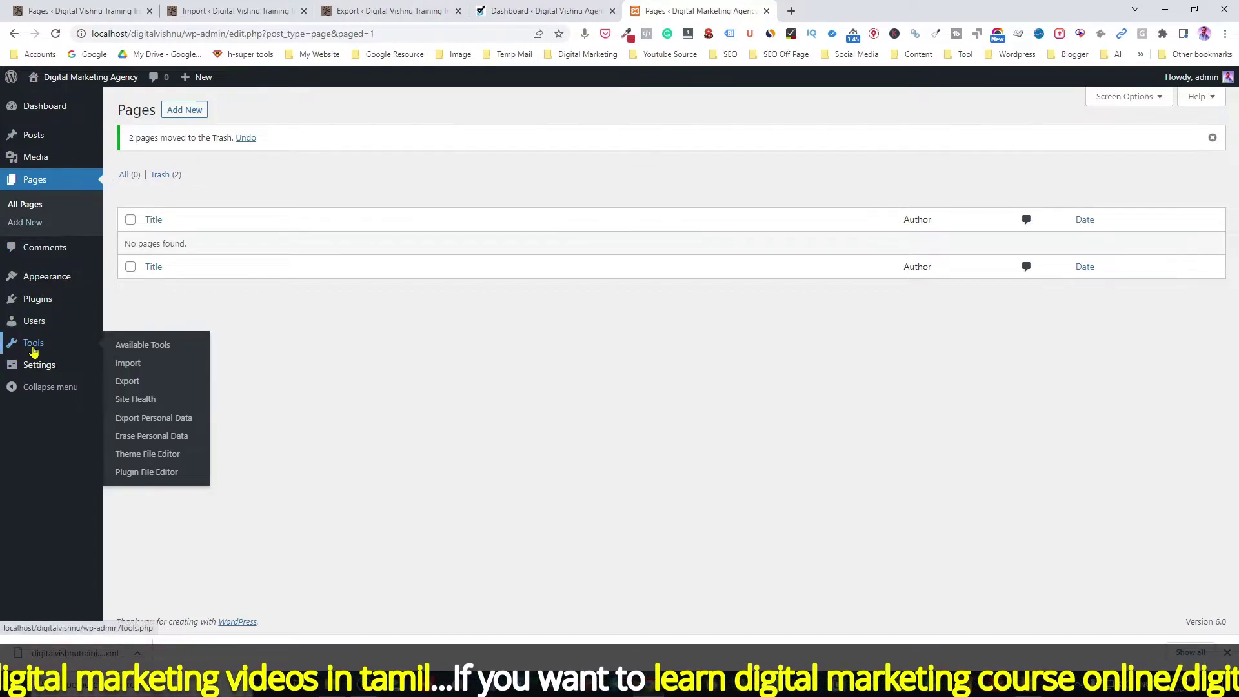
left_click(128, 365)
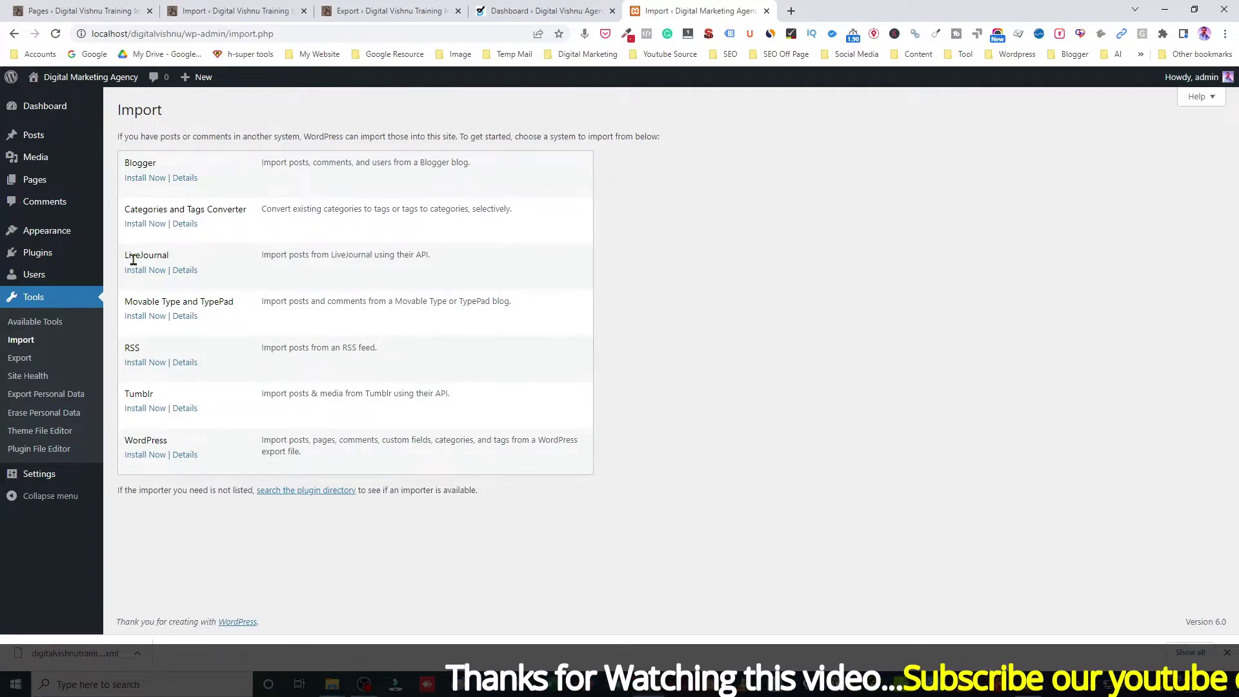
left_click(64, 11)
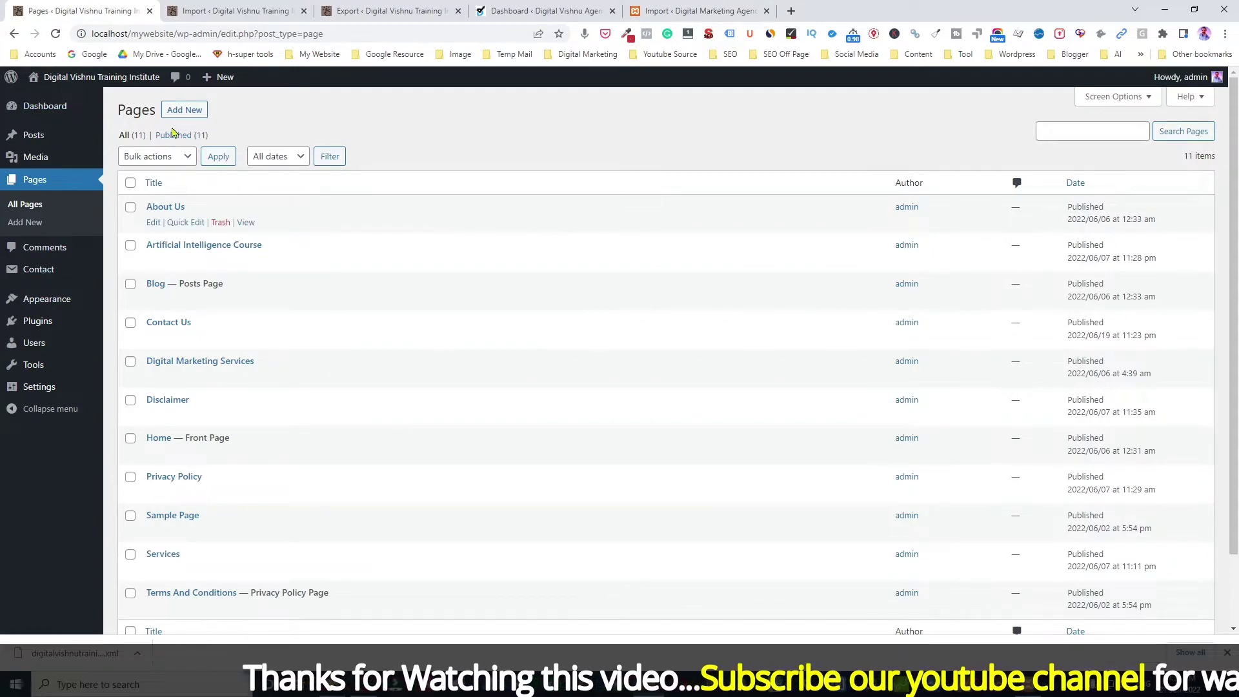
left_click(689, 12)
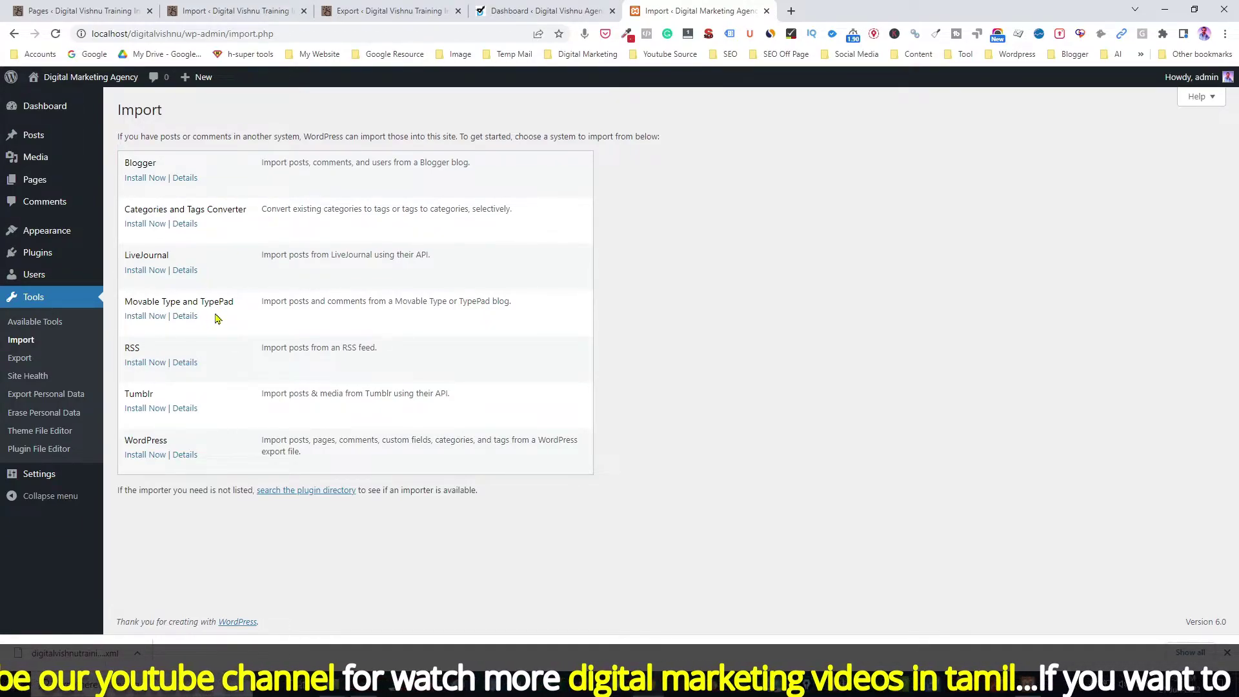
left_click(152, 456)
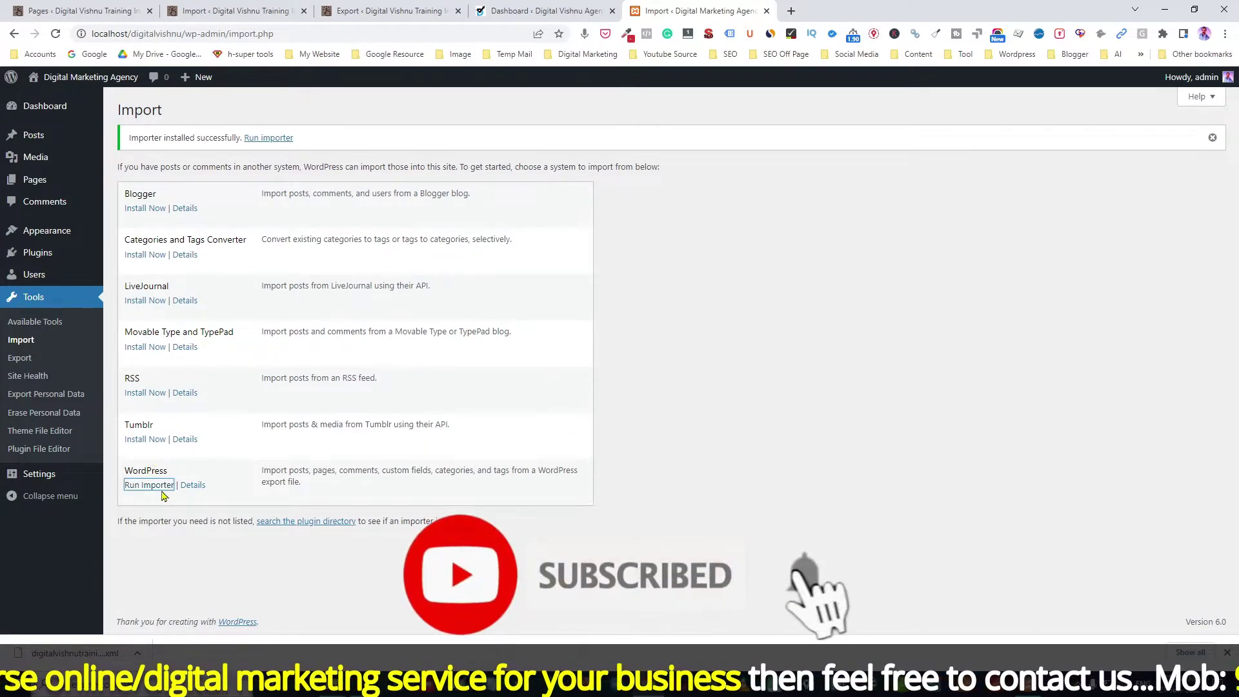
Run the WordPress importer and upload the digitalvishnutraininginstitute.WordPress.2022-06-21.xml export file from the Downloads folder
left_click(156, 489)
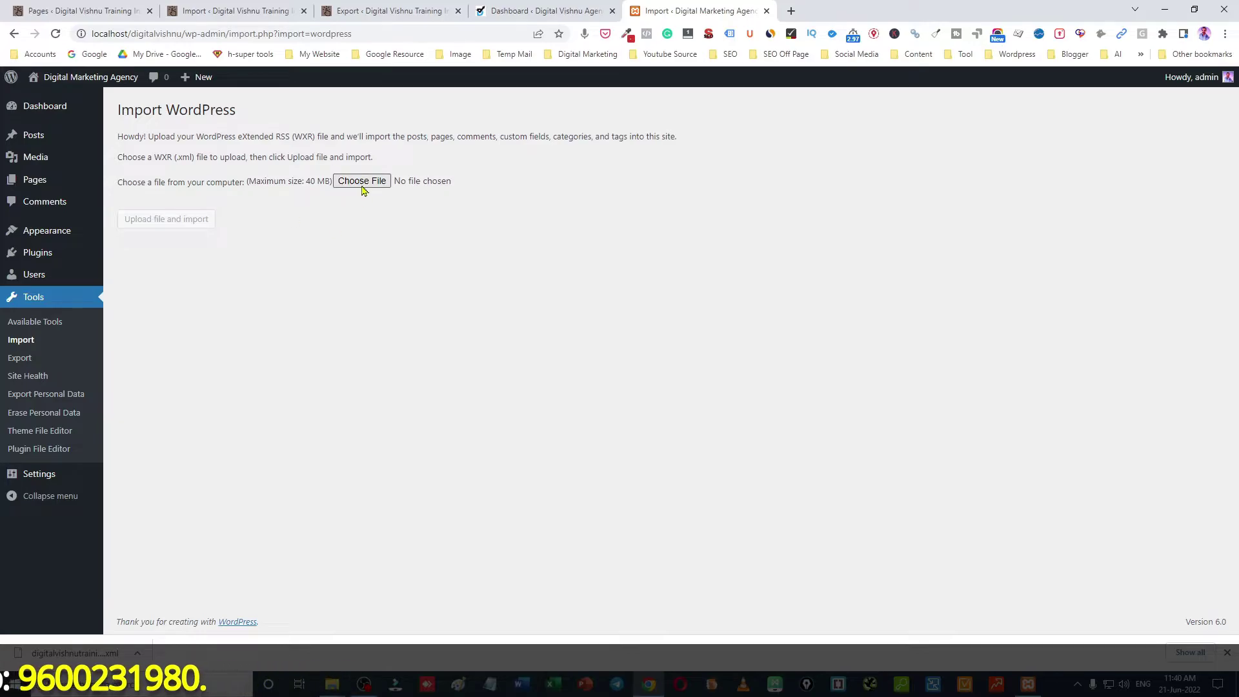
left_click(362, 182)
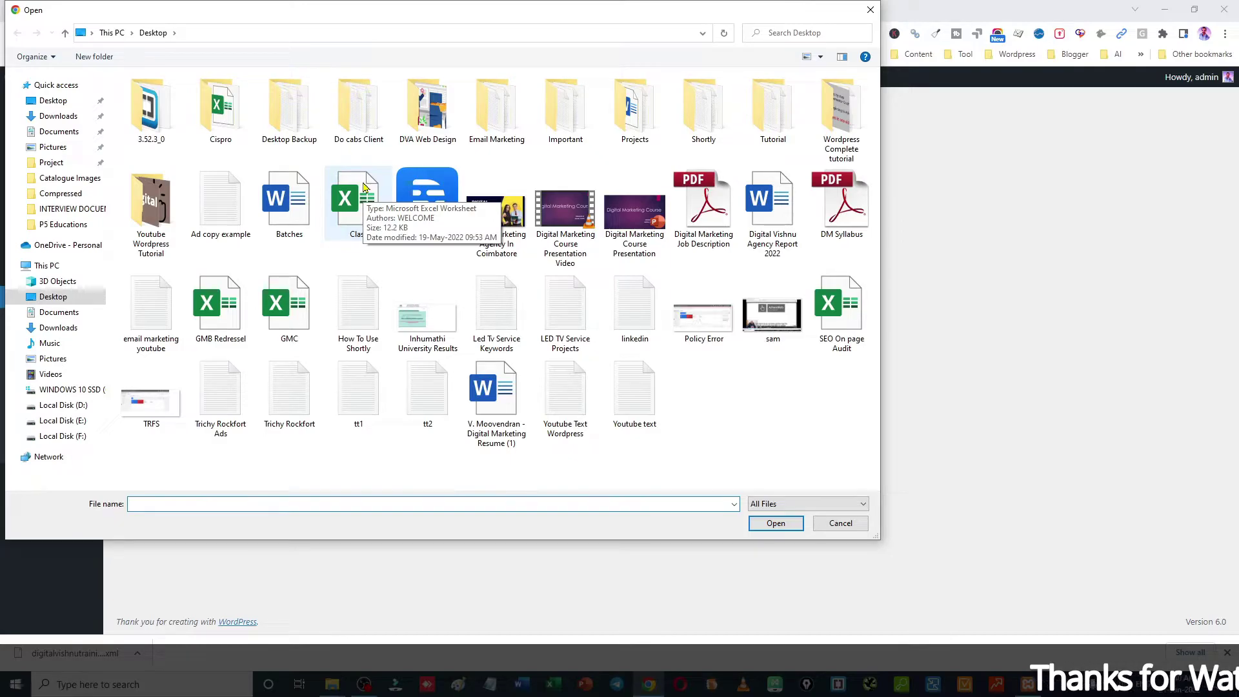
left_click(51, 118)
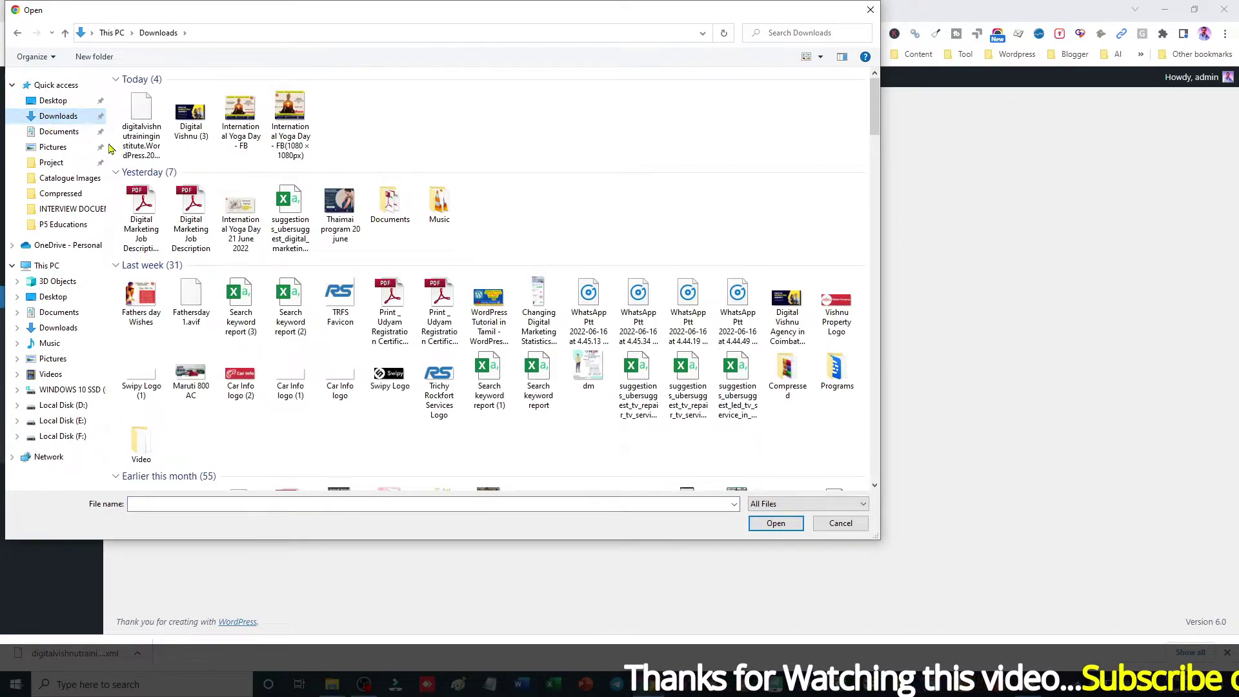
left_click(138, 121)
left_click(761, 525)
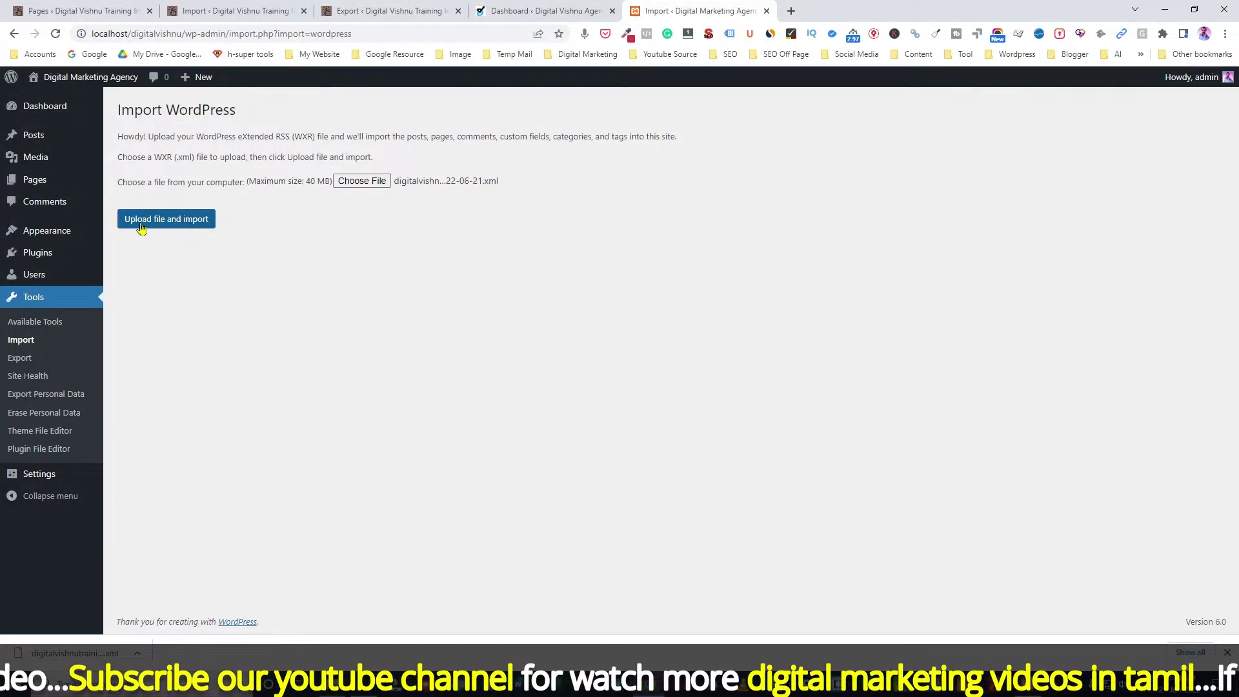
left_click(187, 222)
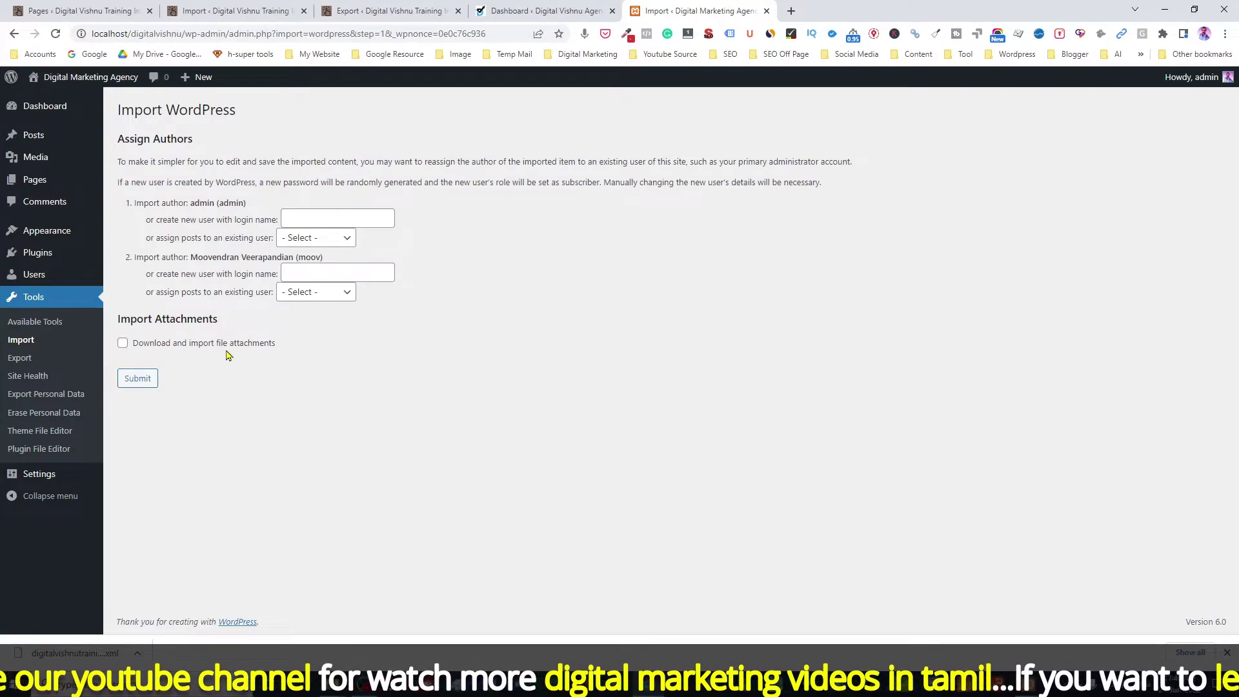
Submit the import with downloading of file attachments enabled and no author reassignment, and reload the page after it finishes
left_click(122, 343)
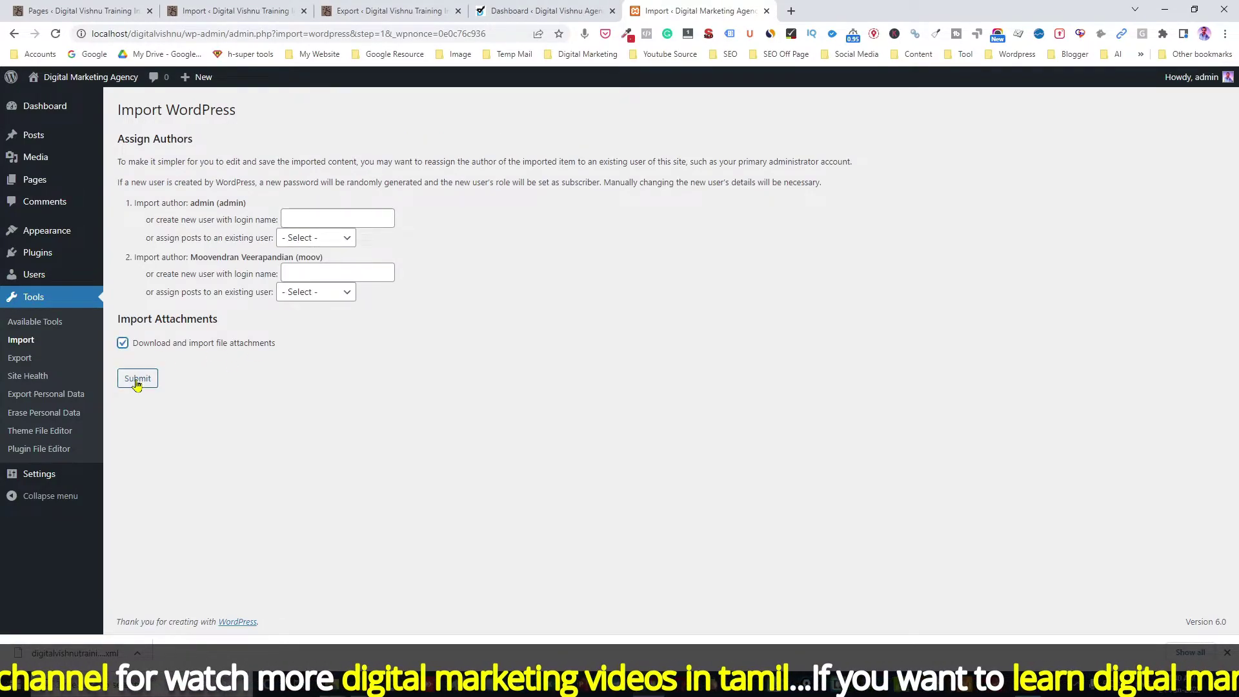
left_click(137, 379)
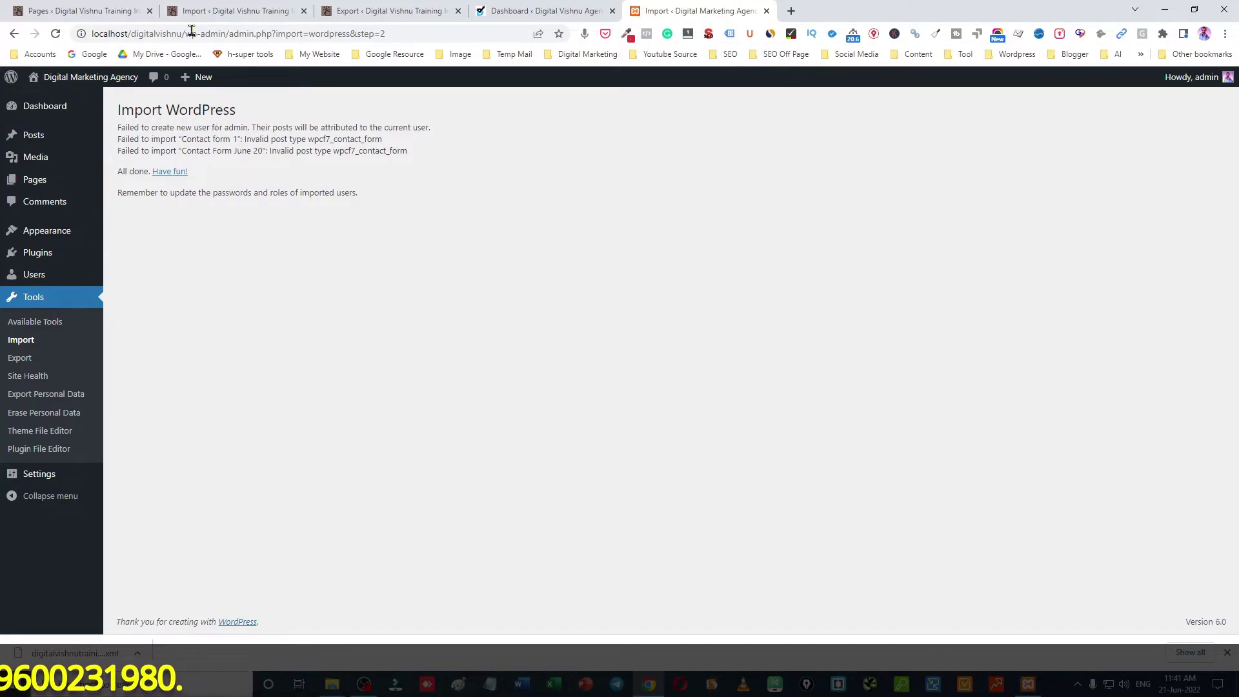
left_click(56, 33)
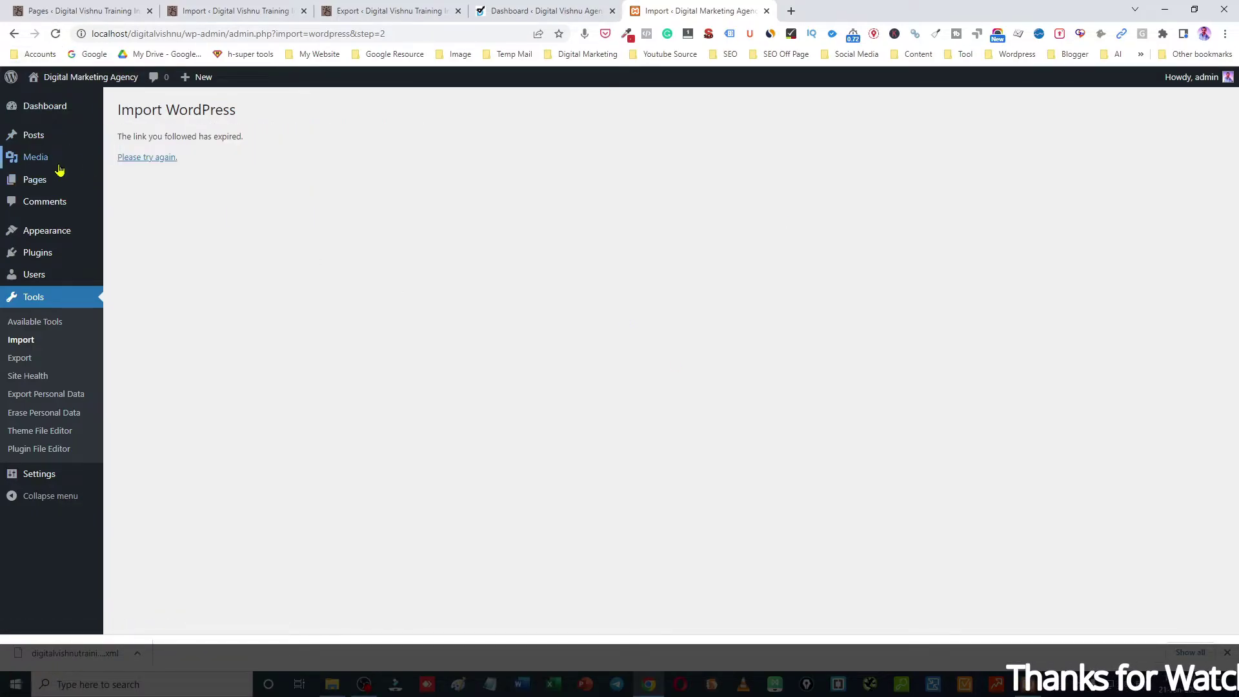
Compare the posts list of the Digital Marketing Agency site with that of the Digital Vishnu Training Institute site
left_click(35, 138)
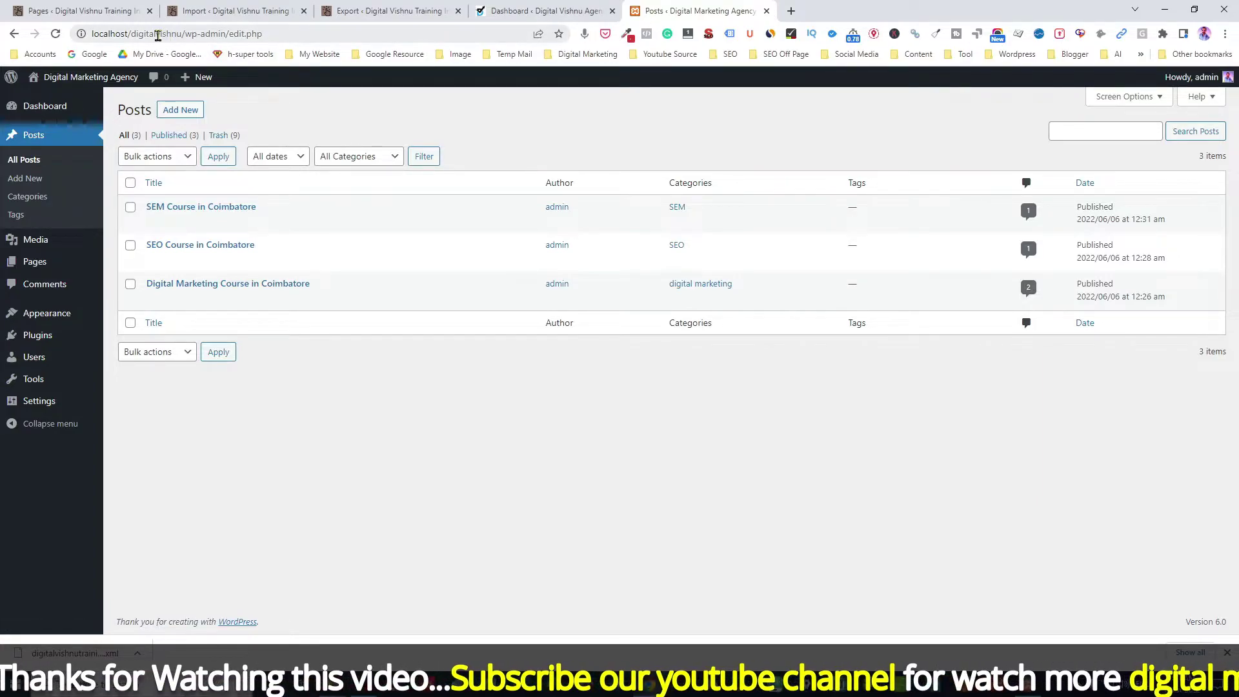
left_click_drag(157, 35, 169, 35)
left_click(77, 10)
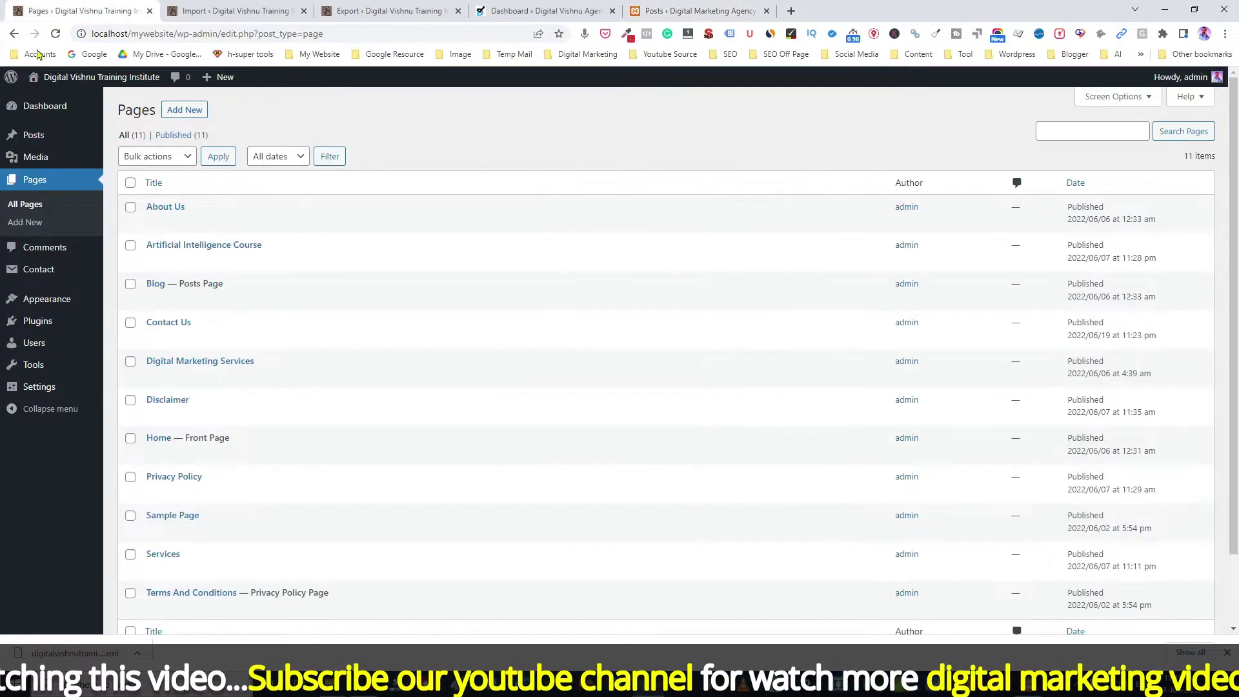
left_click(213, 11)
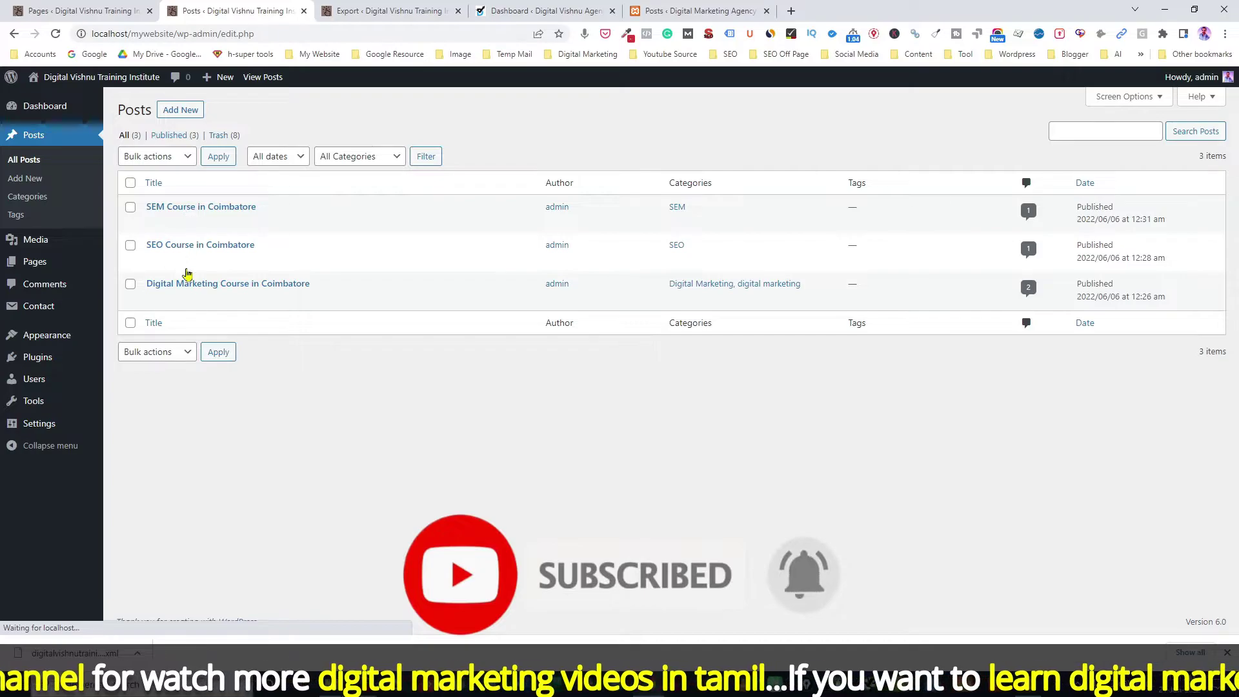
mouse_move(189, 220)
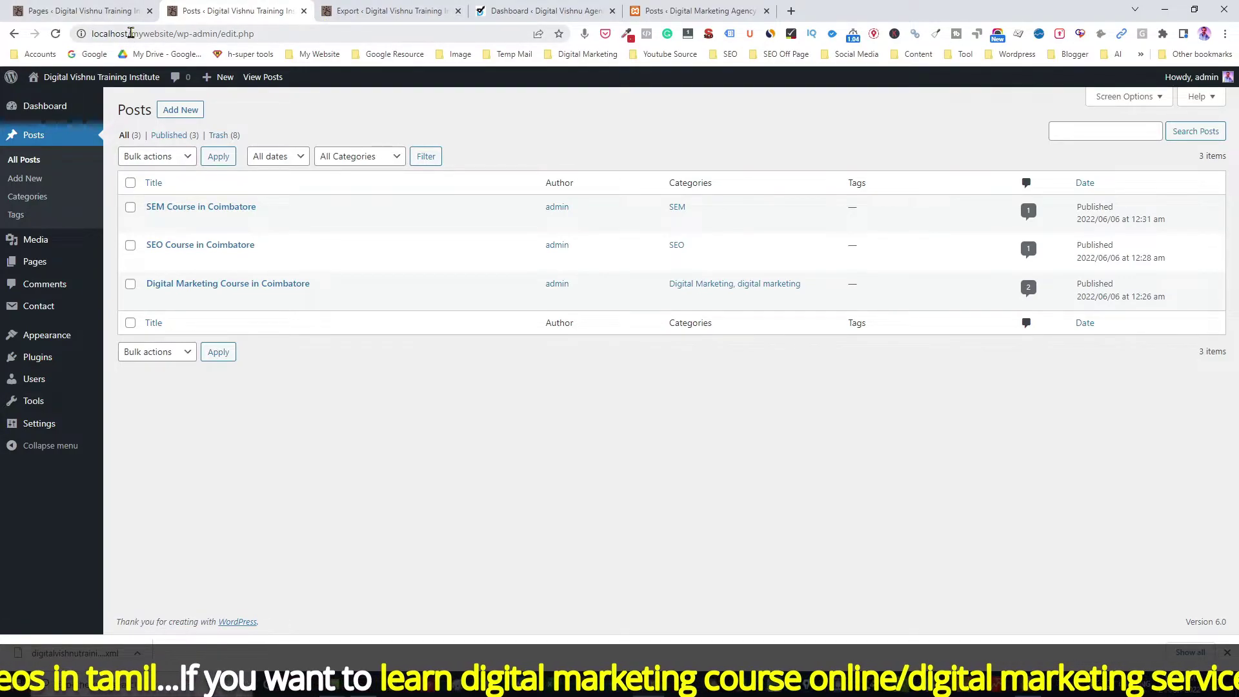
left_click_drag(131, 33, 167, 34)
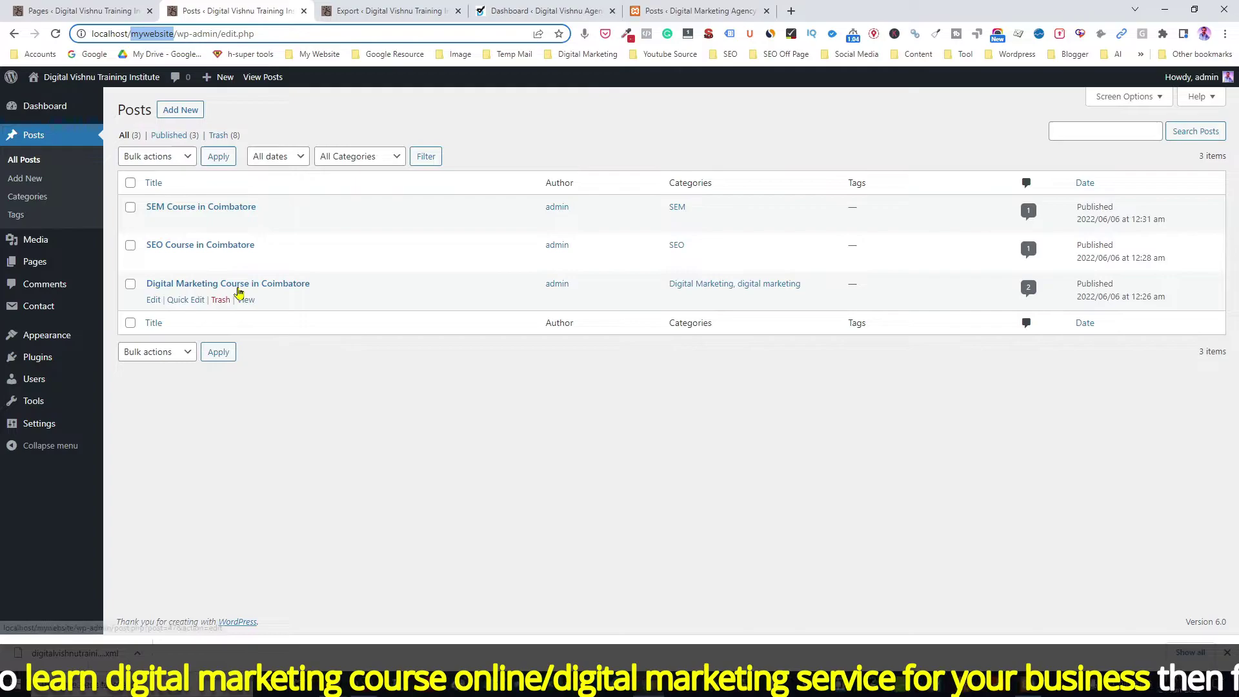
left_click(696, 10)
left_click_drag(155, 33, 171, 34)
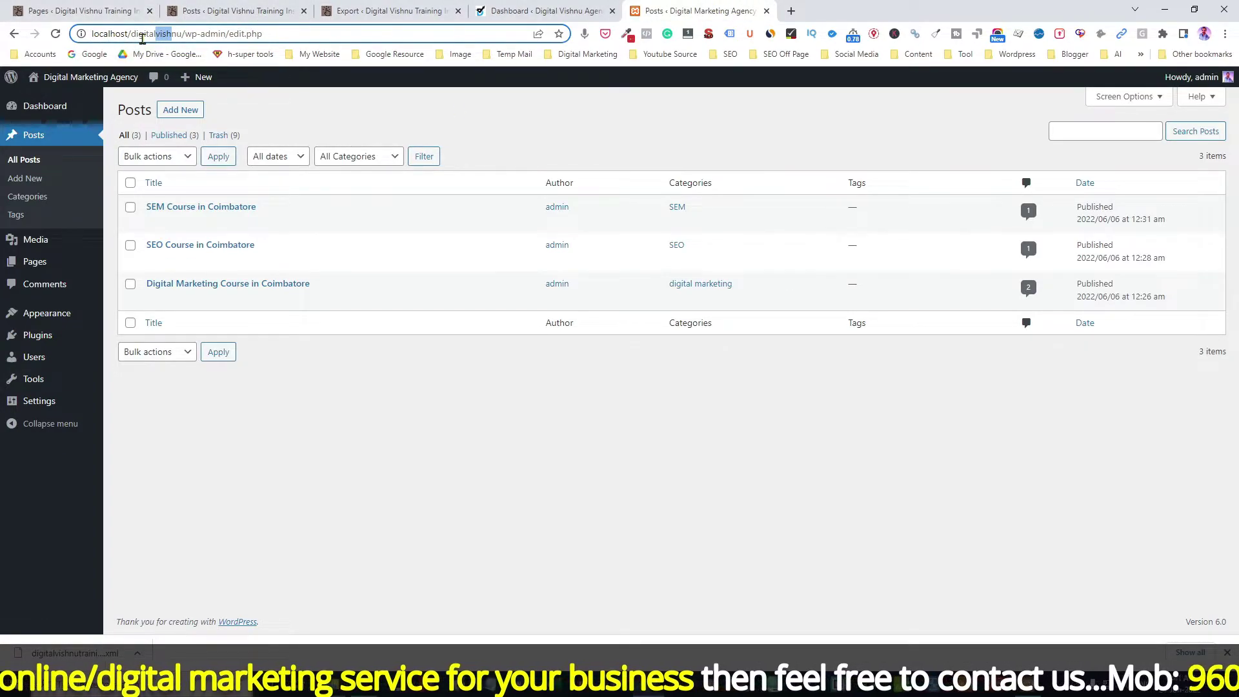
Compare the pages lists of both sites, and check the front page of the Digital Vishnu Training Institute site
left_click(50, 15)
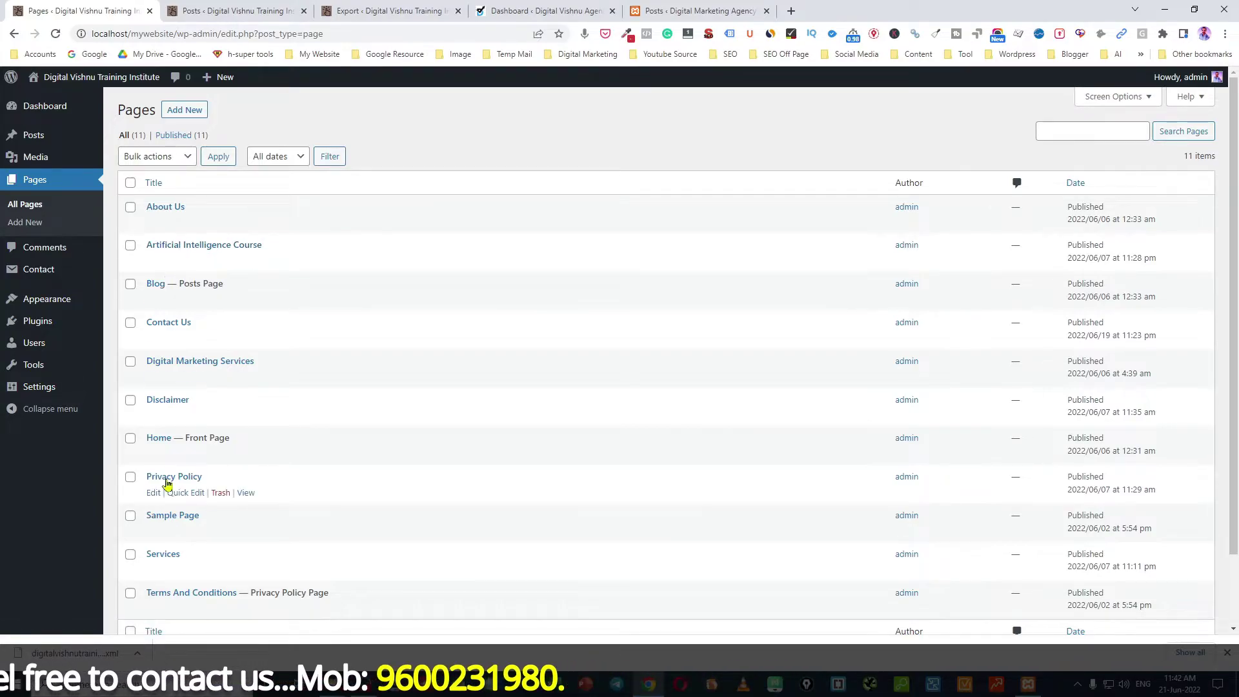
left_click(694, 11)
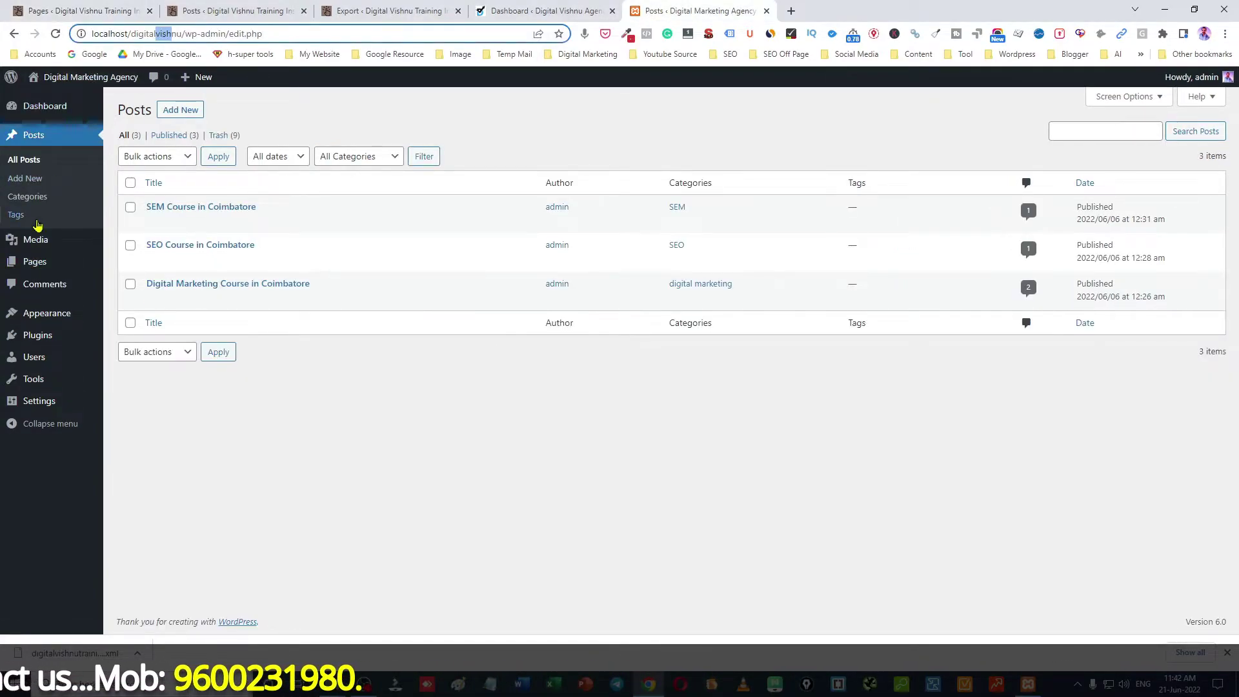
left_click(33, 264)
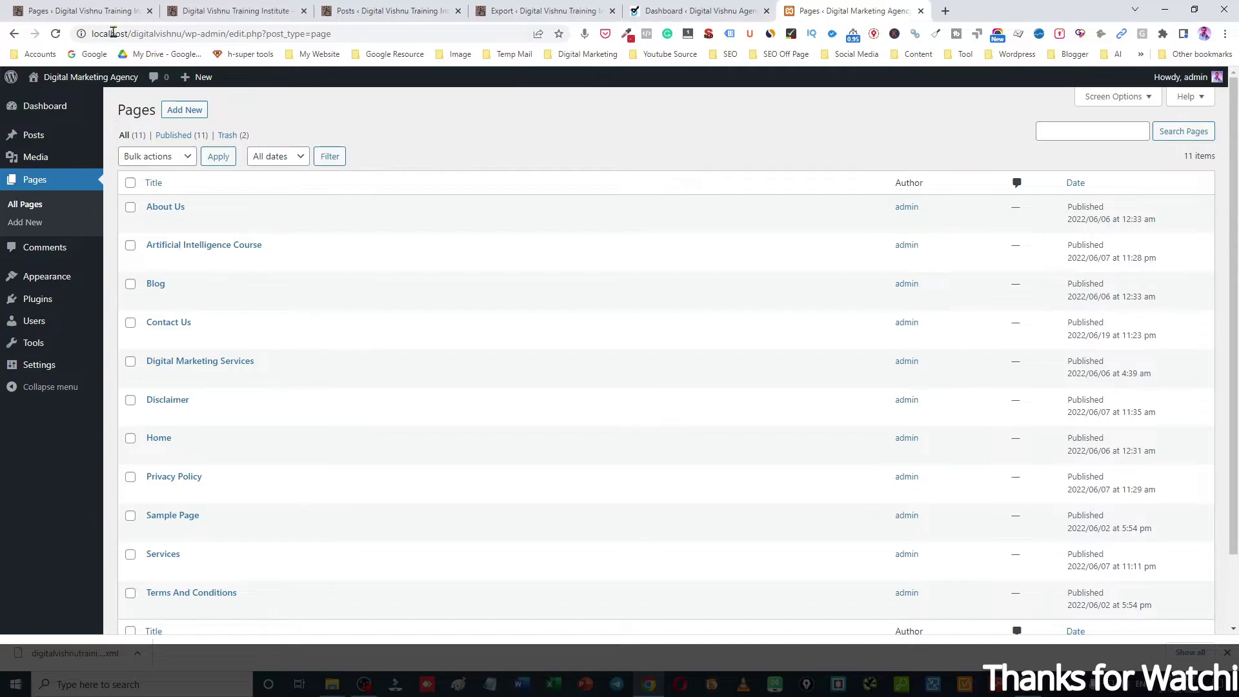
left_click(232, 11)
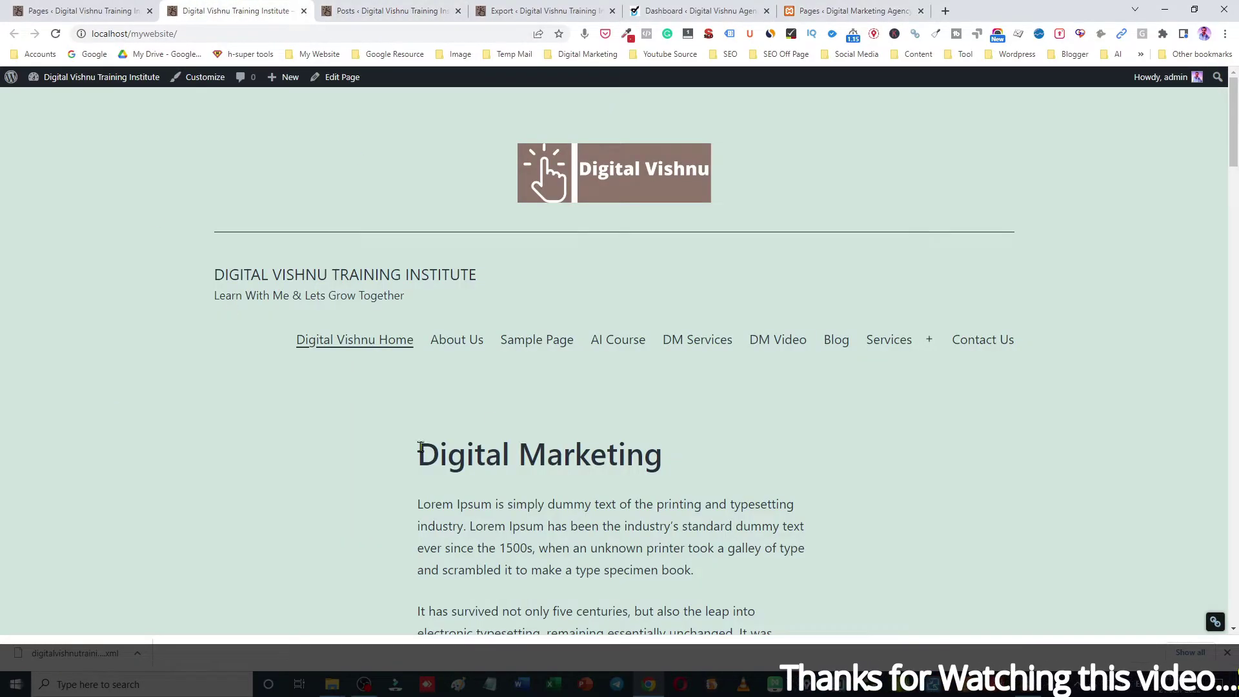
left_click(844, 12)
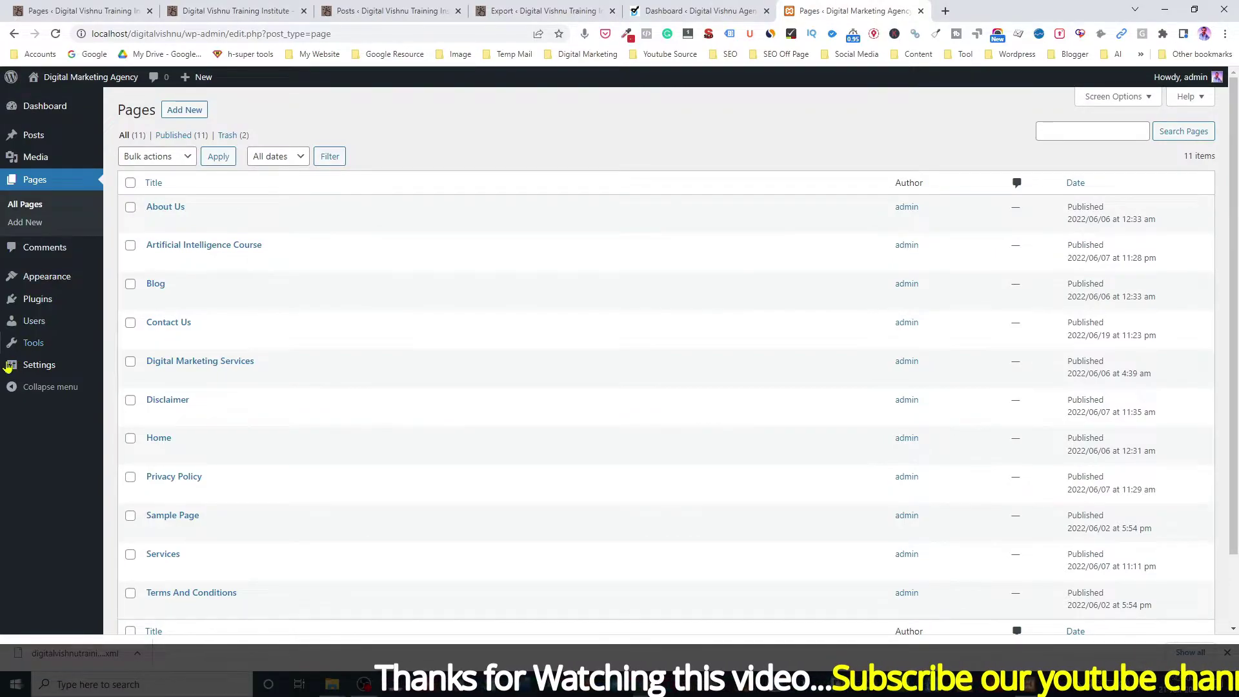
Review the Digital Marketing Agency site's general settings, and compare the installed and active themes of both sites
mouse_move(30, 371)
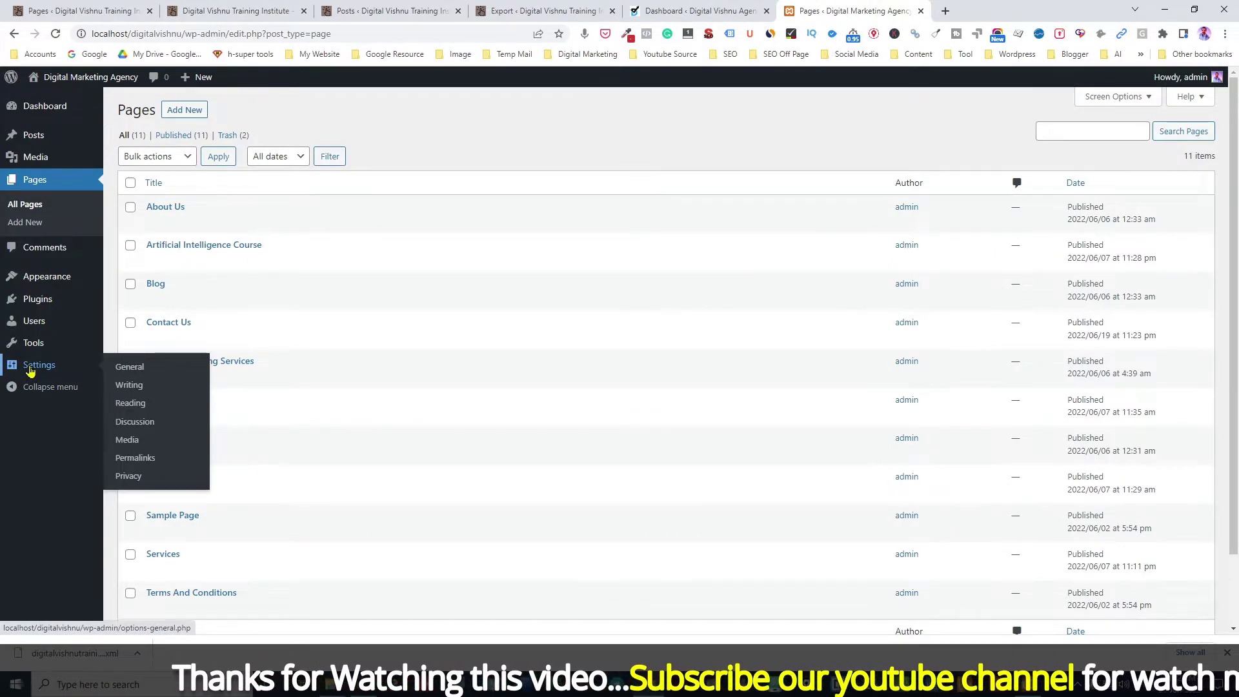
left_click(31, 371)
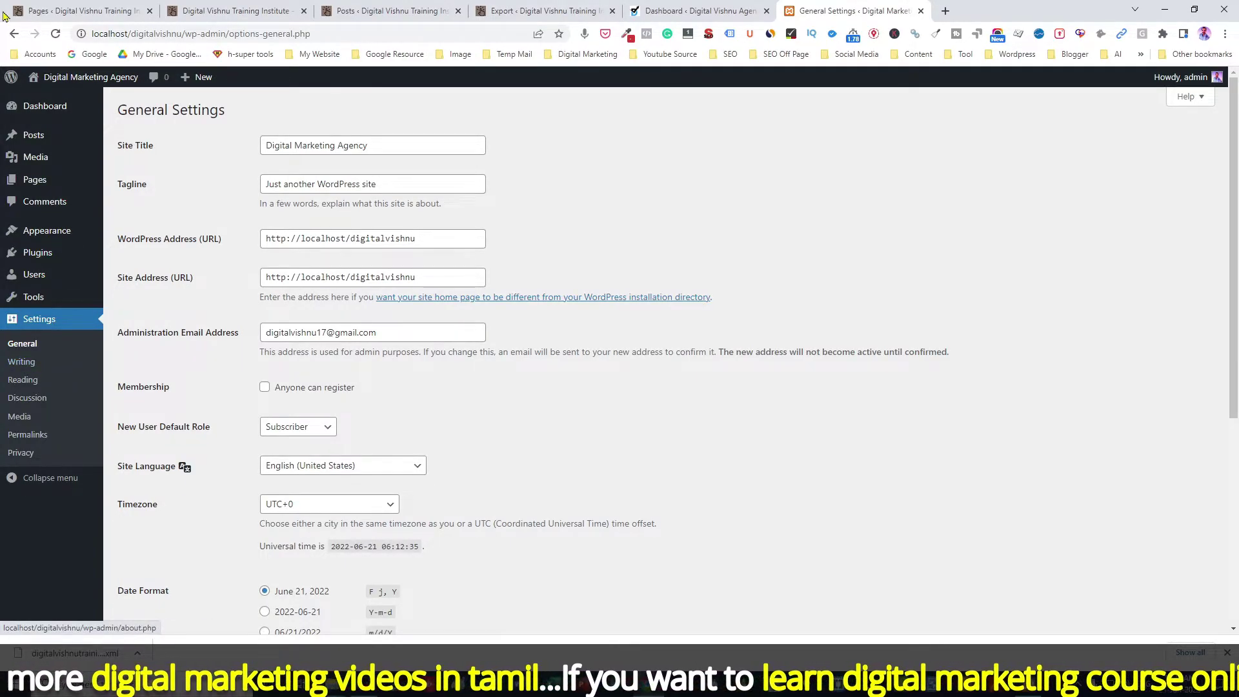
key("ctrl+1")
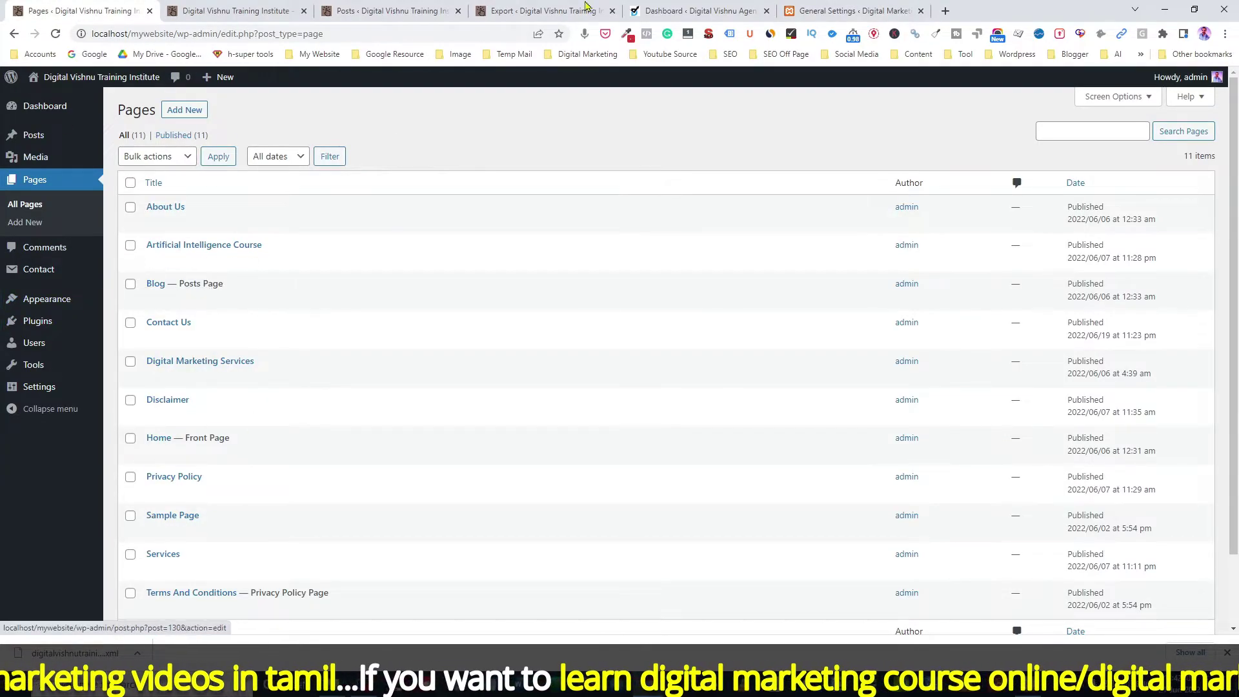
left_click(51, 302)
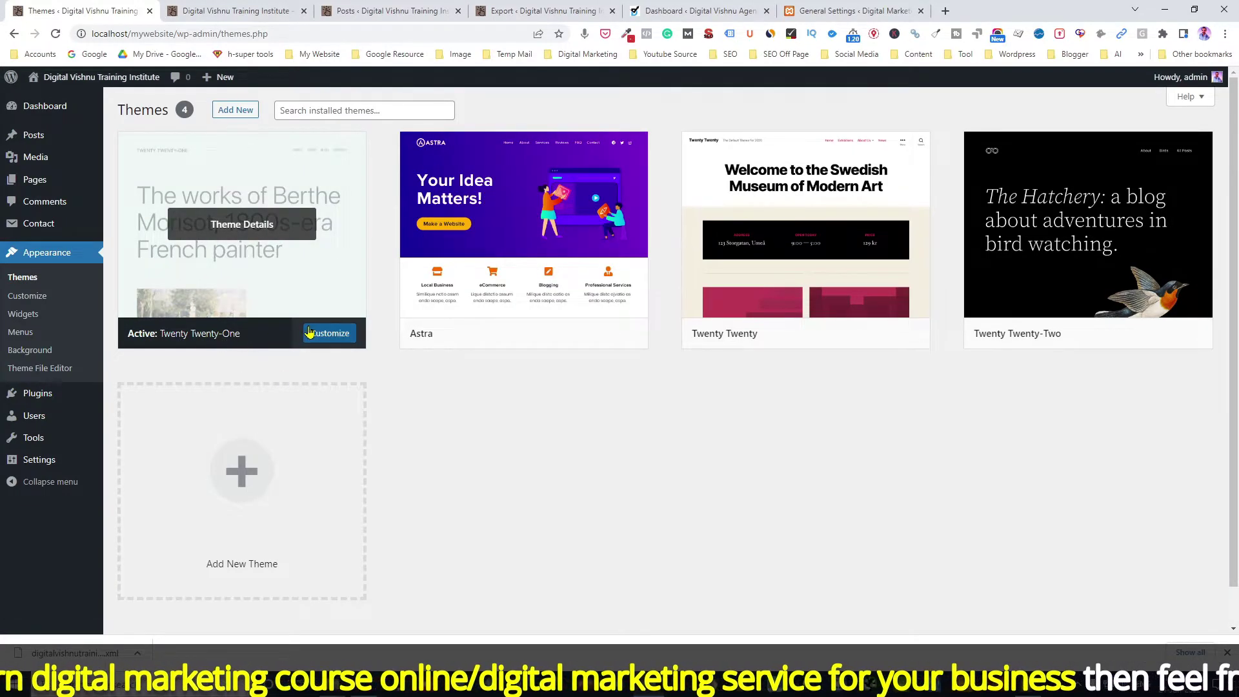
left_click(845, 8)
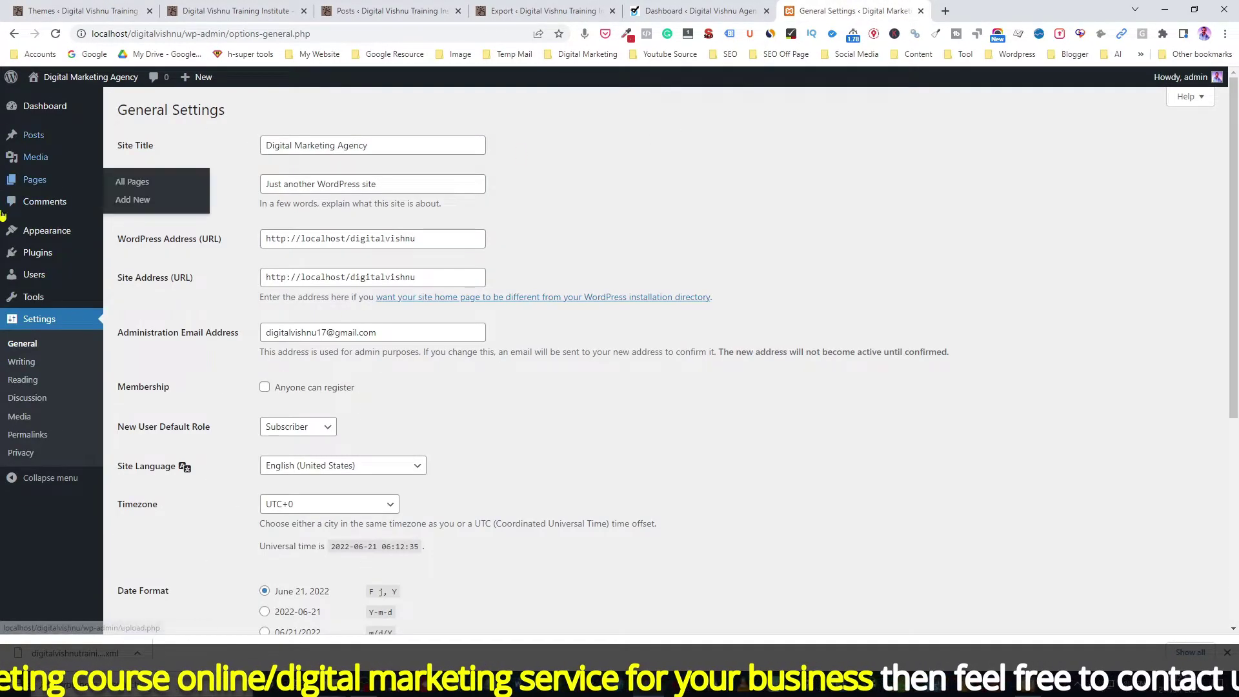
mouse_move(46, 235)
left_click(130, 234)
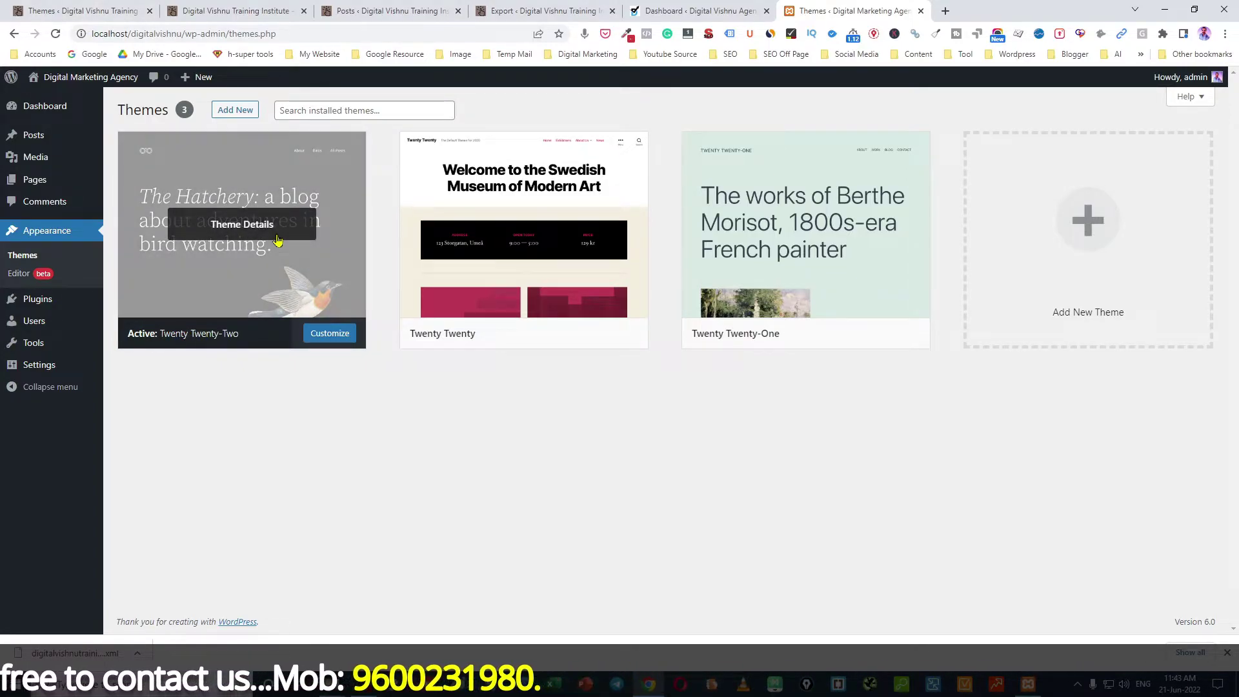
left_click(32, 8)
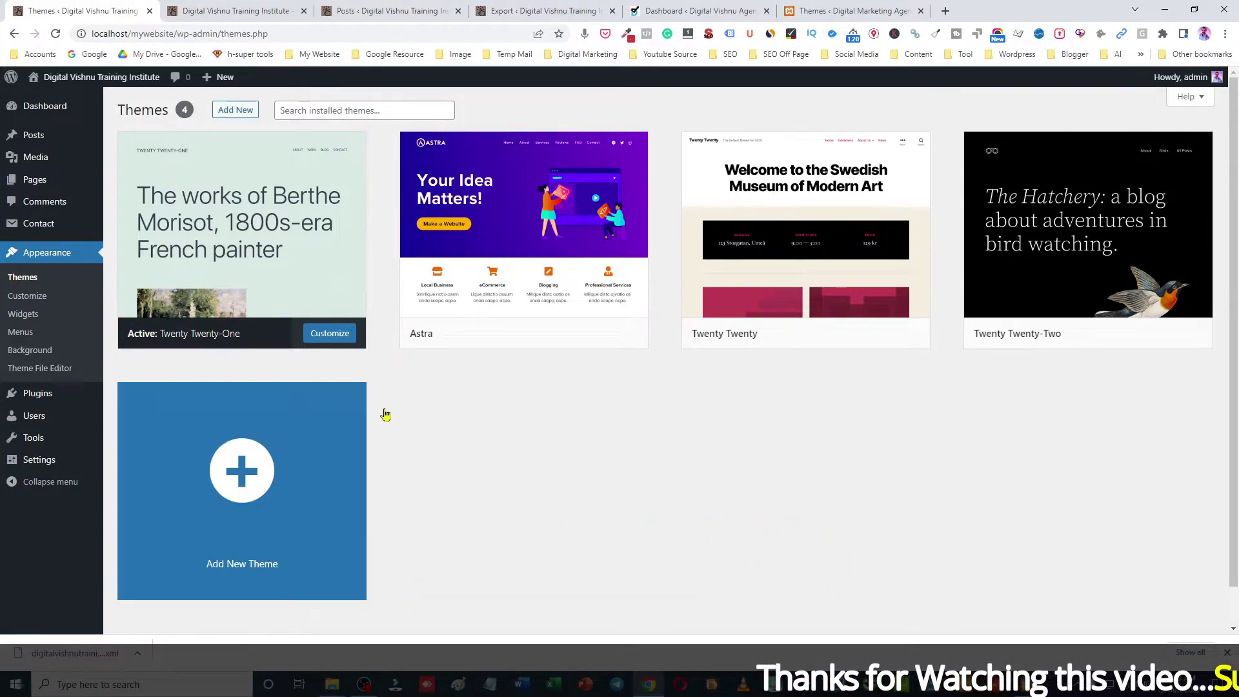
Open the Site Health status of the Digital Vishnu Training Institute site, and close every other tab except the Digital Vishnu Agency dashboard
mouse_move(29, 449)
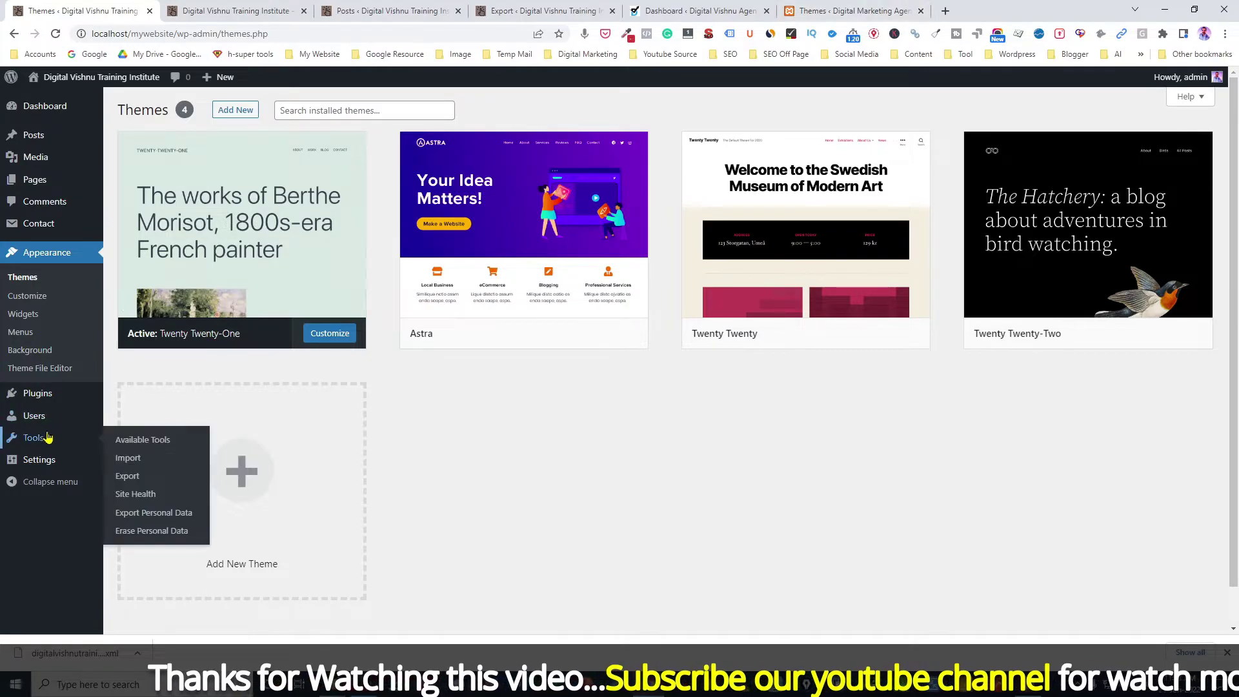
left_click(133, 497)
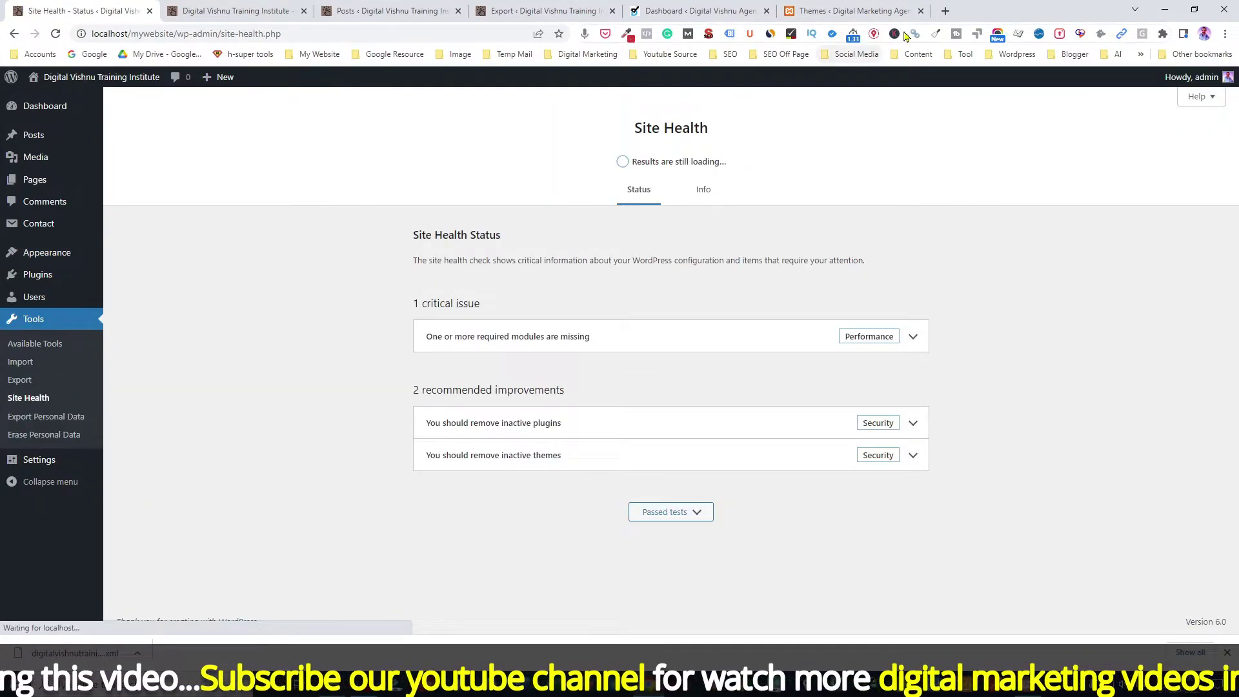
left_click(921, 10)
left_click(612, 11)
left_click(458, 11)
left_click(304, 11)
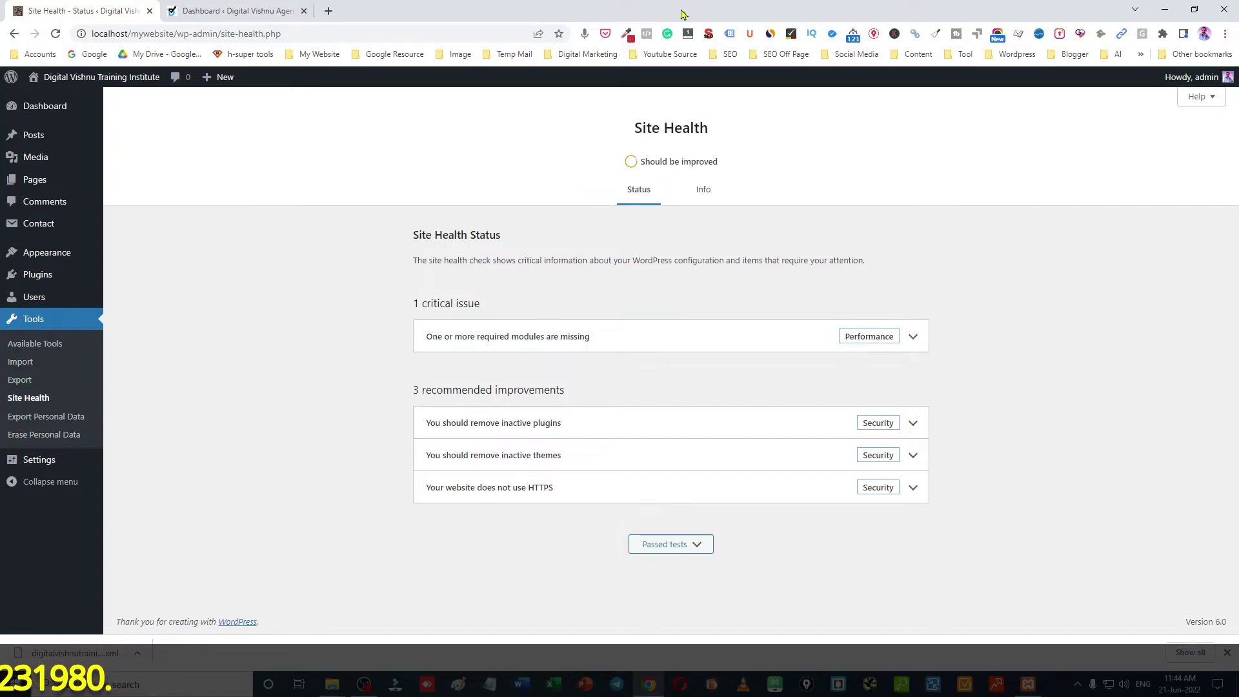
Open the Site Health status of the Digital Vishnu Agency site and compare it with that of the Digital Vishnu Training Institute site
left_click(235, 11)
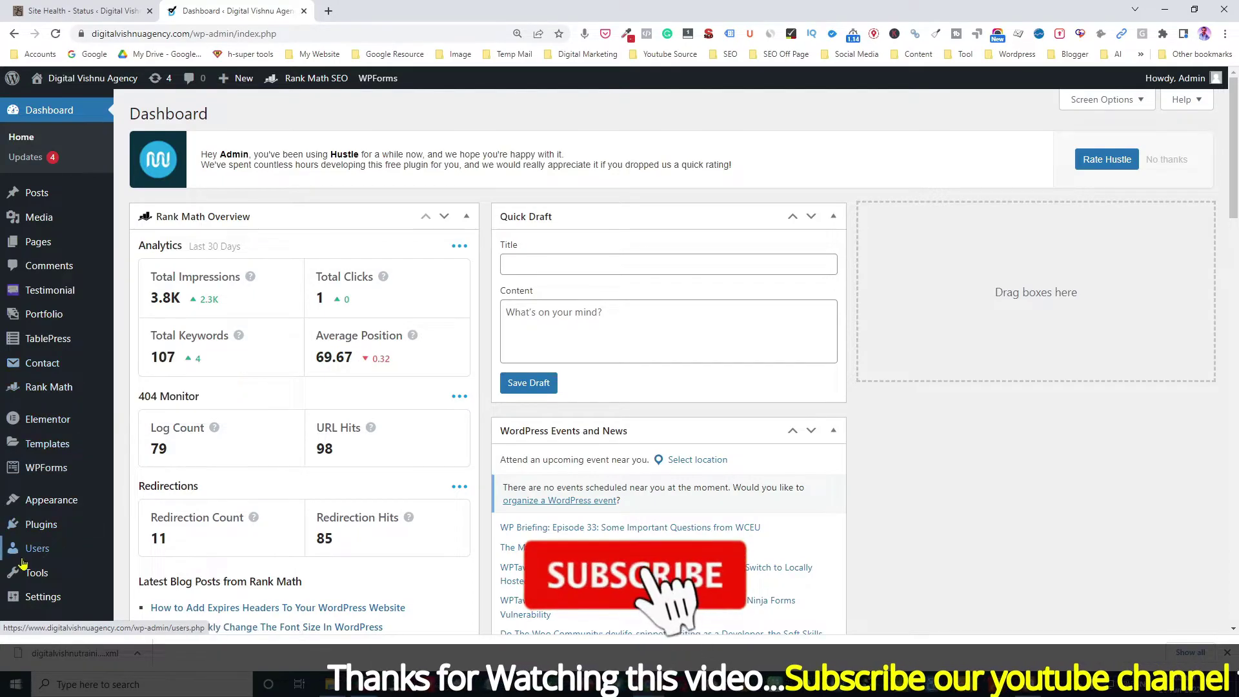
scroll(25, 555, "down", 4)
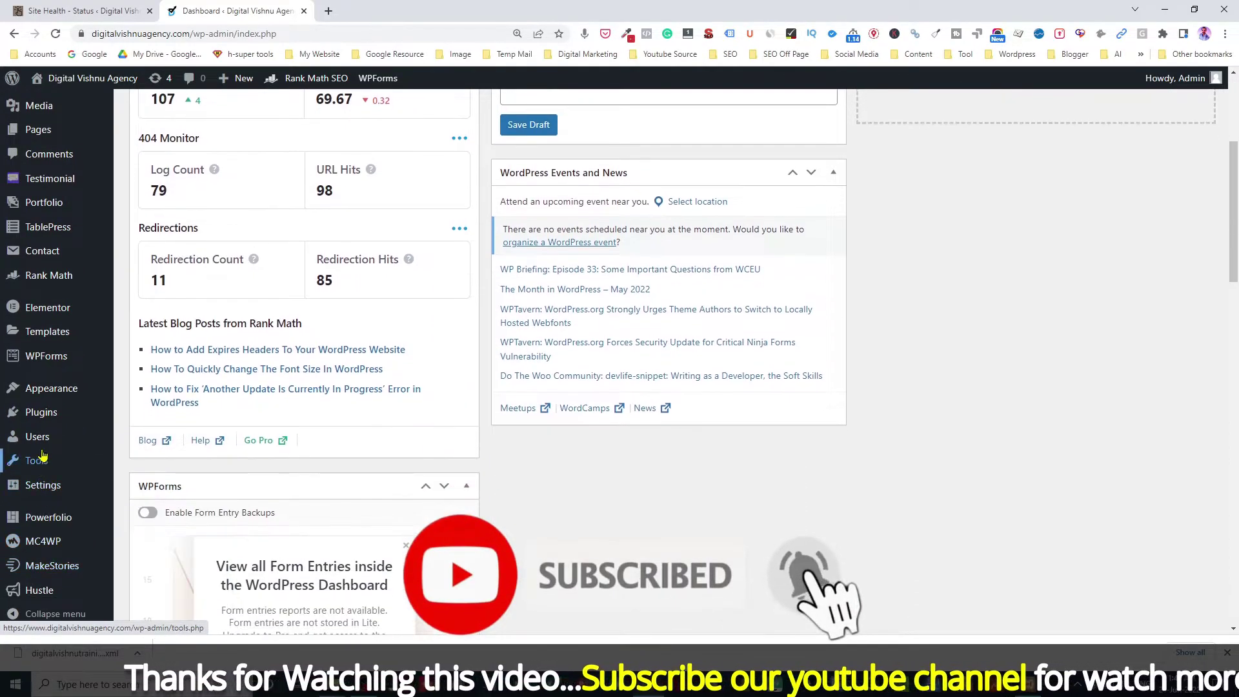
mouse_move(42, 456)
left_click(161, 527)
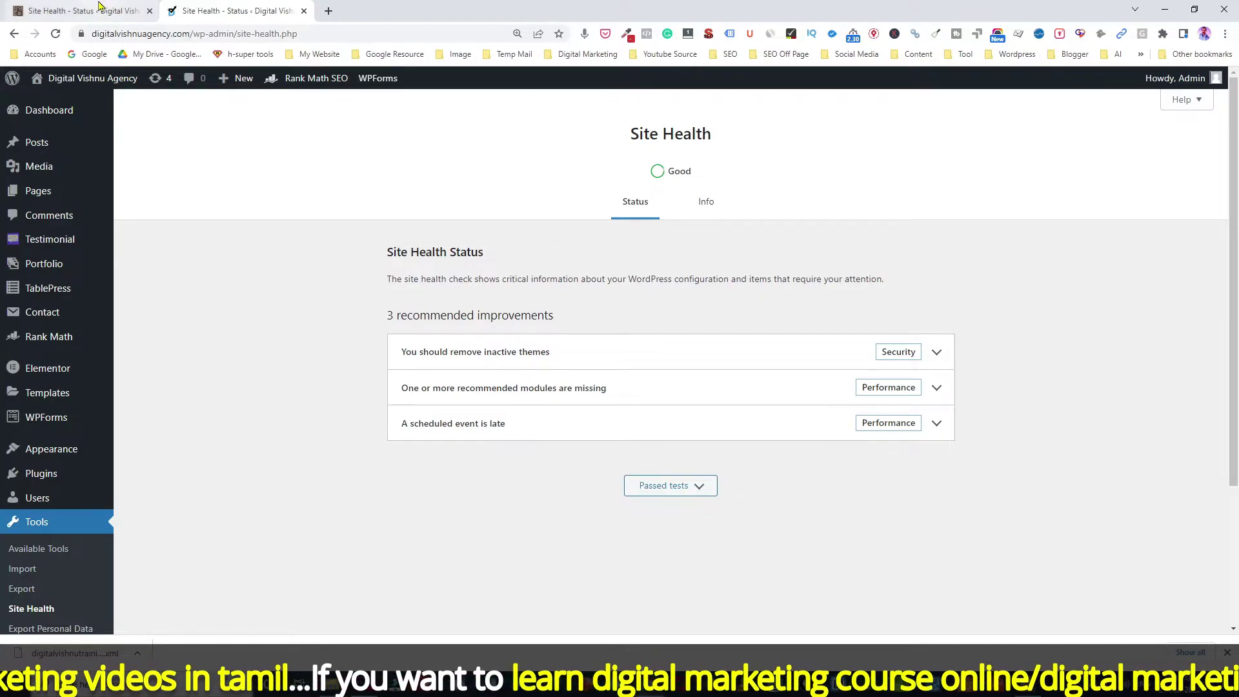
key("ctrl+shift+Tab")
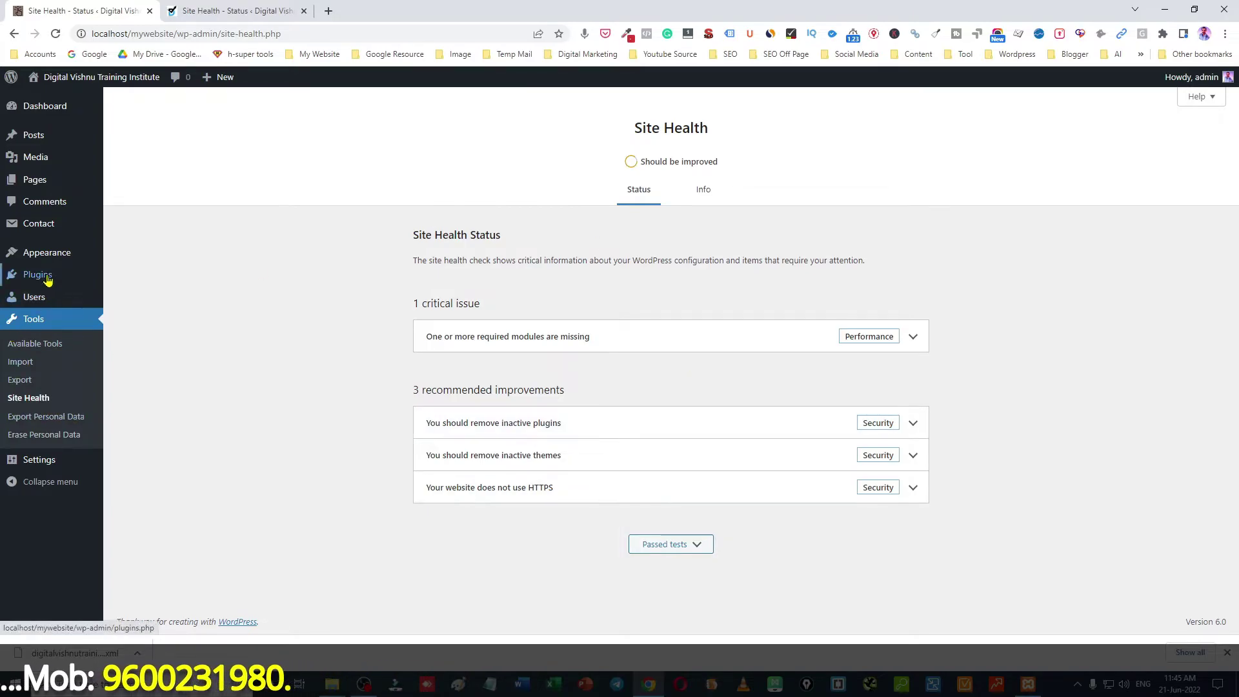
Open the training institute site's installed plugins in a new tab and delete the inactive Hello Dolly plugin
mouse_move(75, 280)
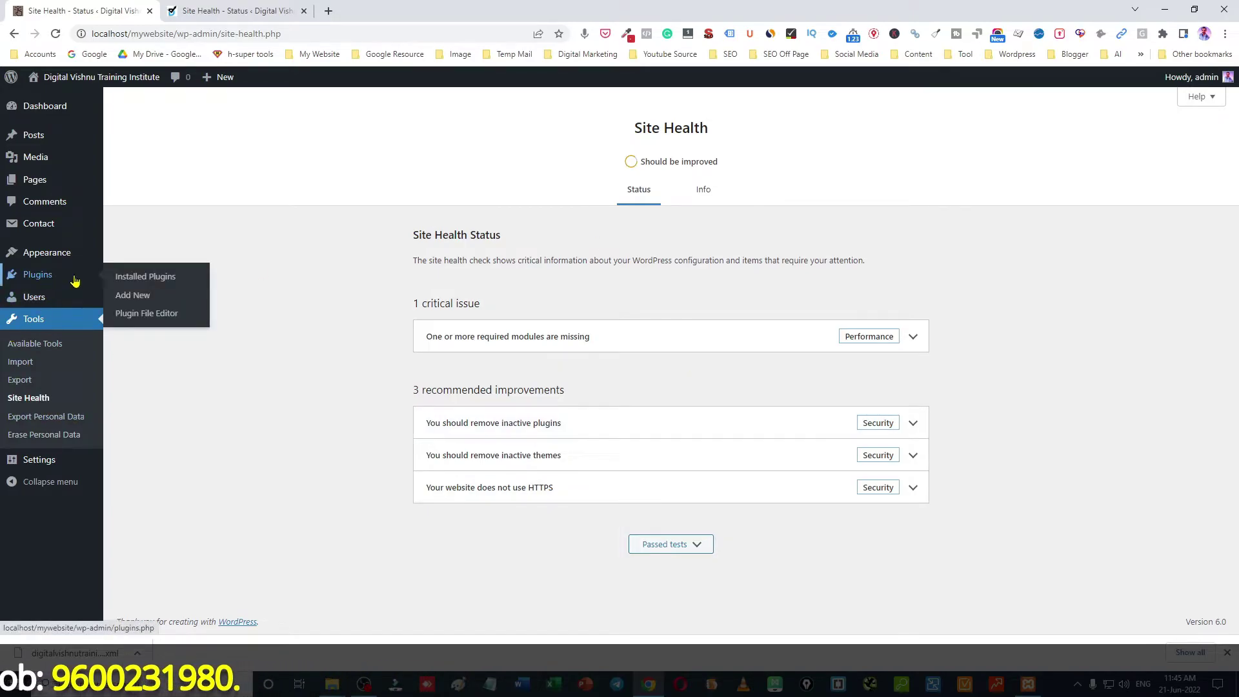
right_click(159, 283)
left_click(184, 290)
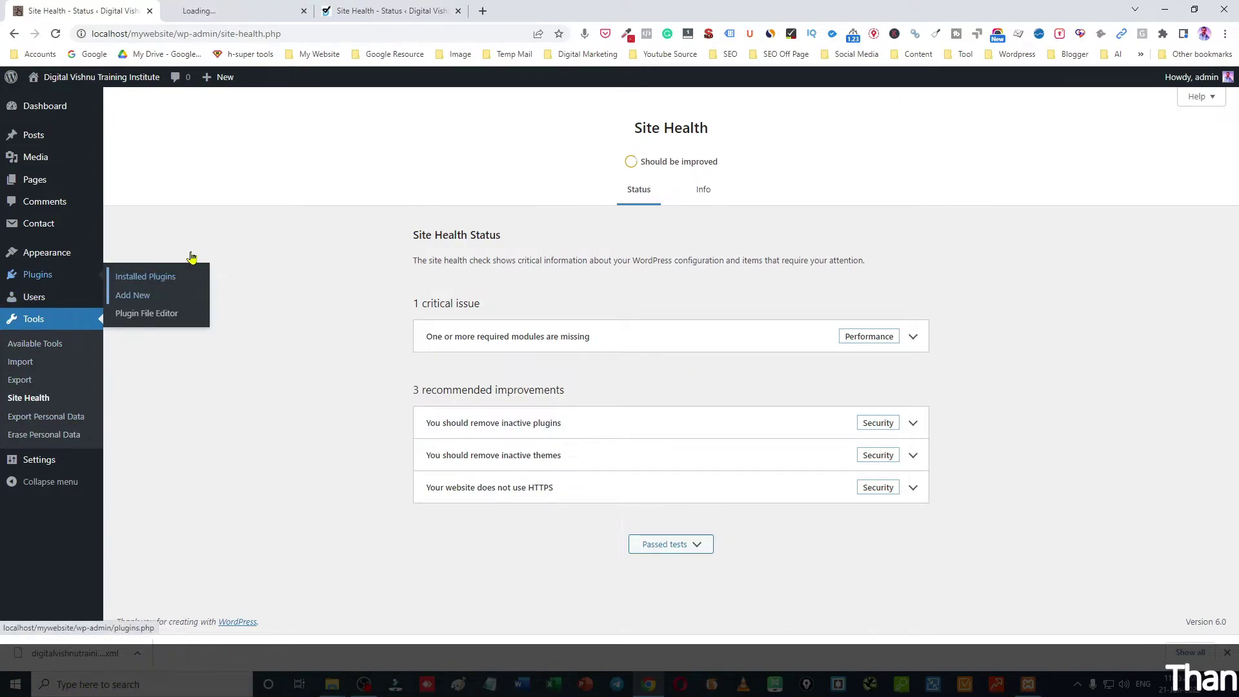
left_click(235, 26)
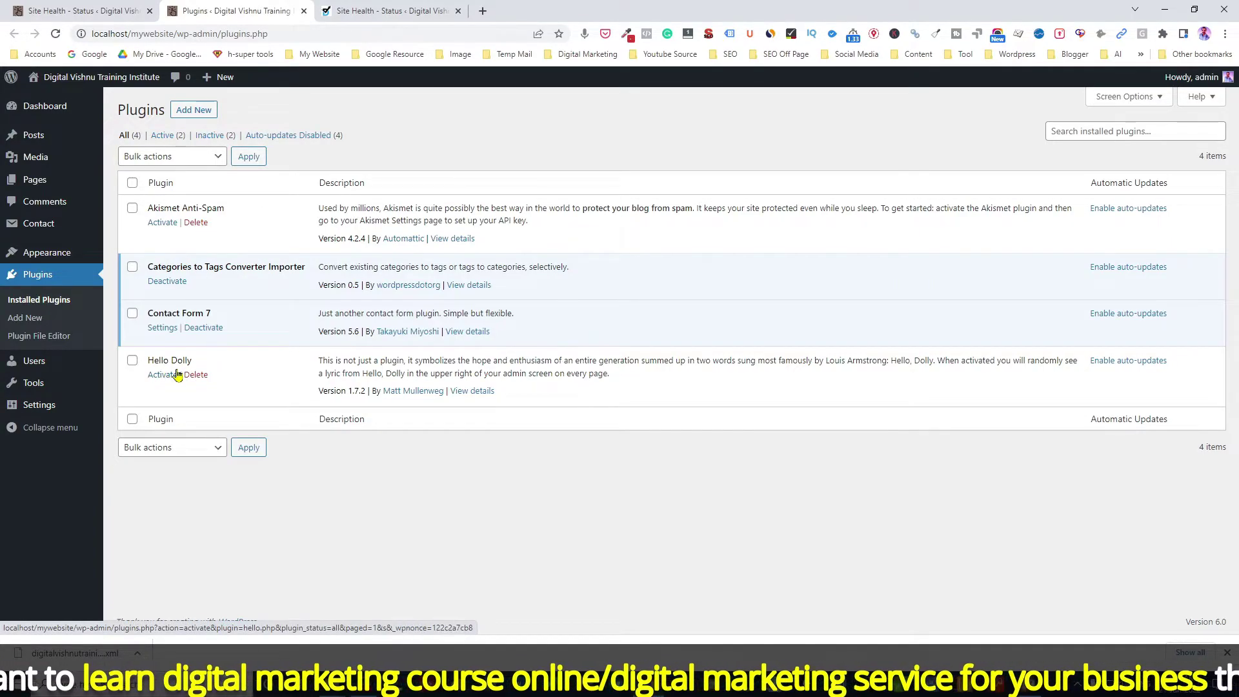
left_click(132, 361)
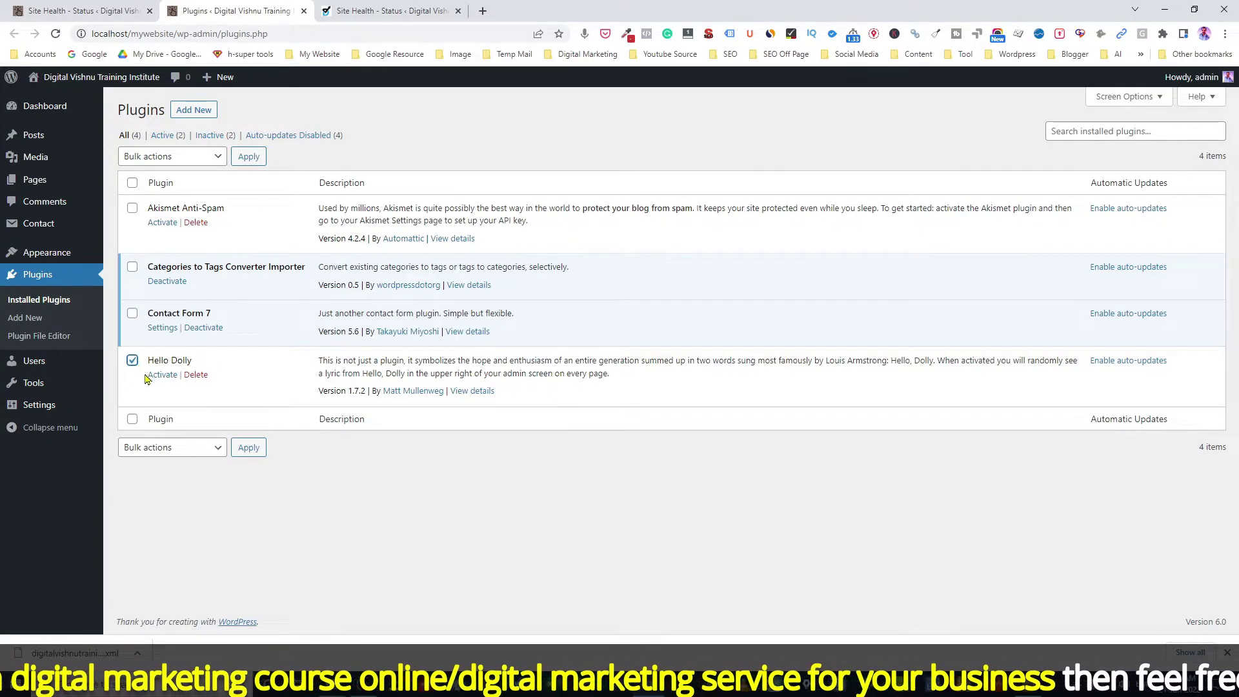
left_click(196, 375)
left_click(689, 110)
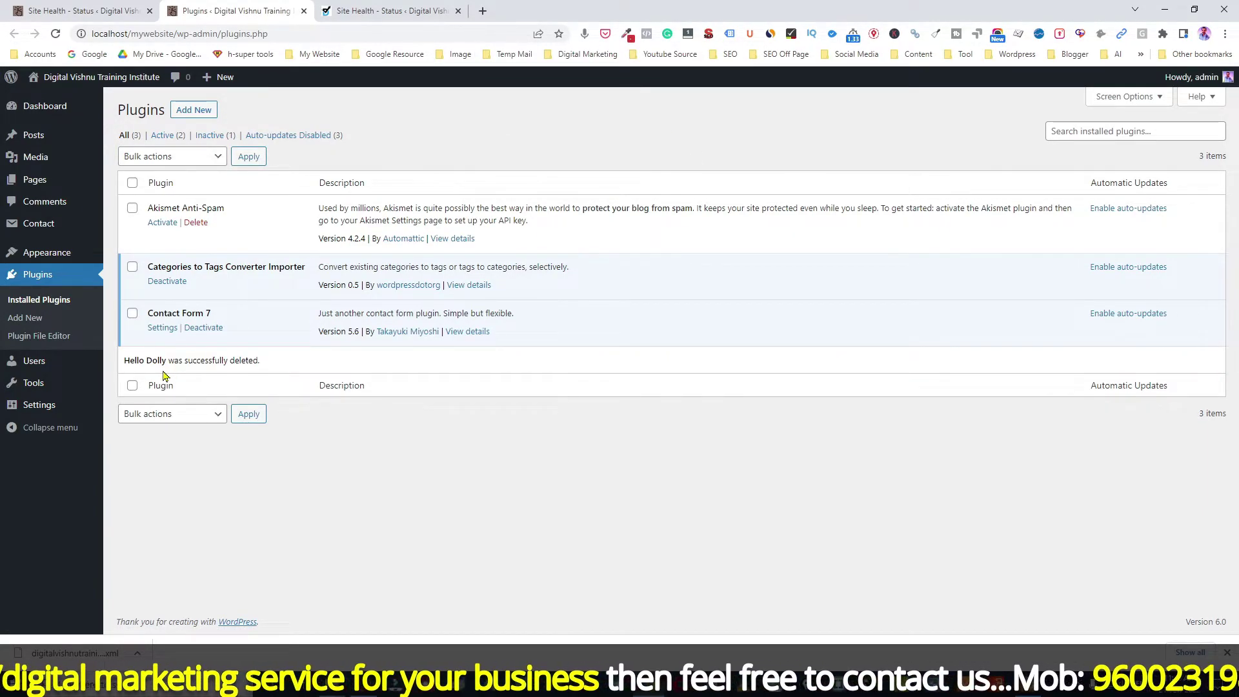
Reload the training institute's Site Health status and check the inactive plugins recommendation against the installed plugins list
left_click(79, 13)
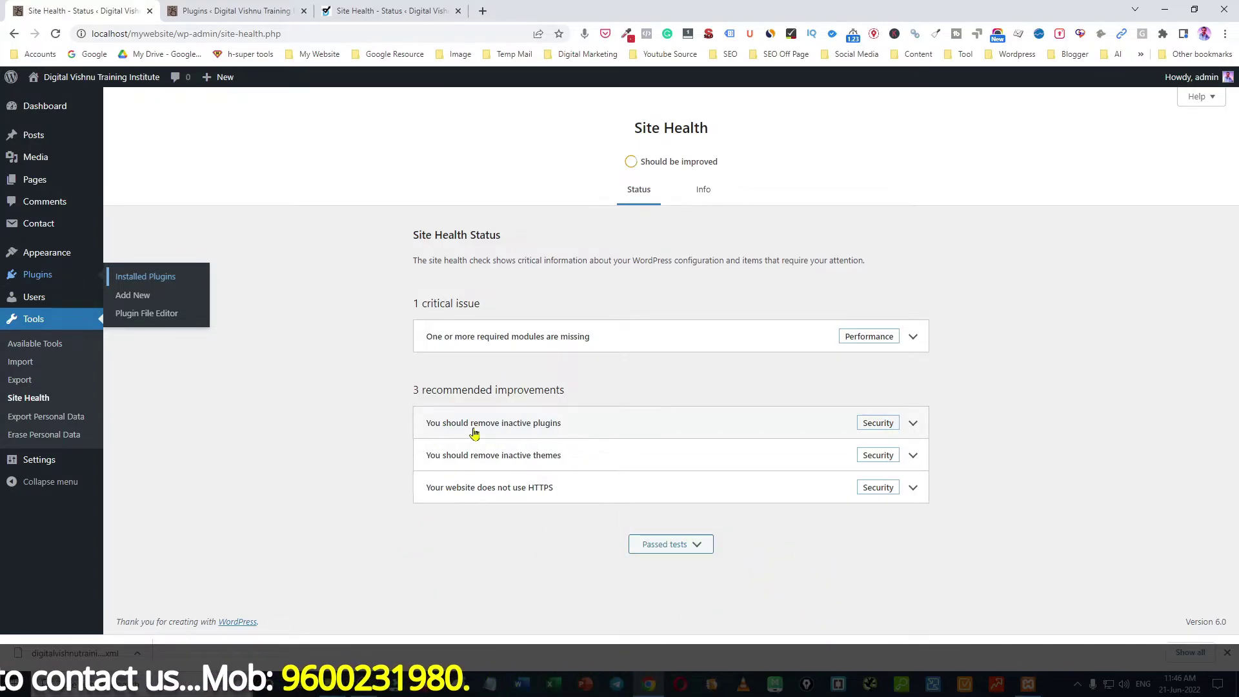
left_click(586, 430)
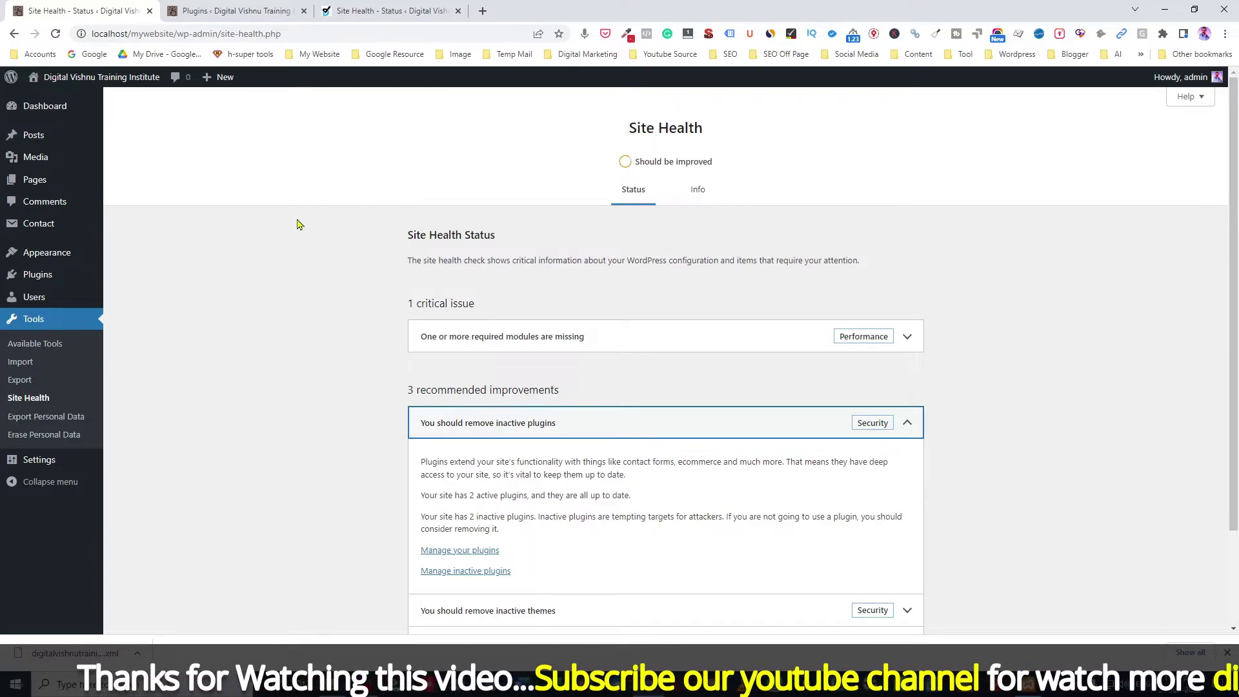
left_click(56, 36)
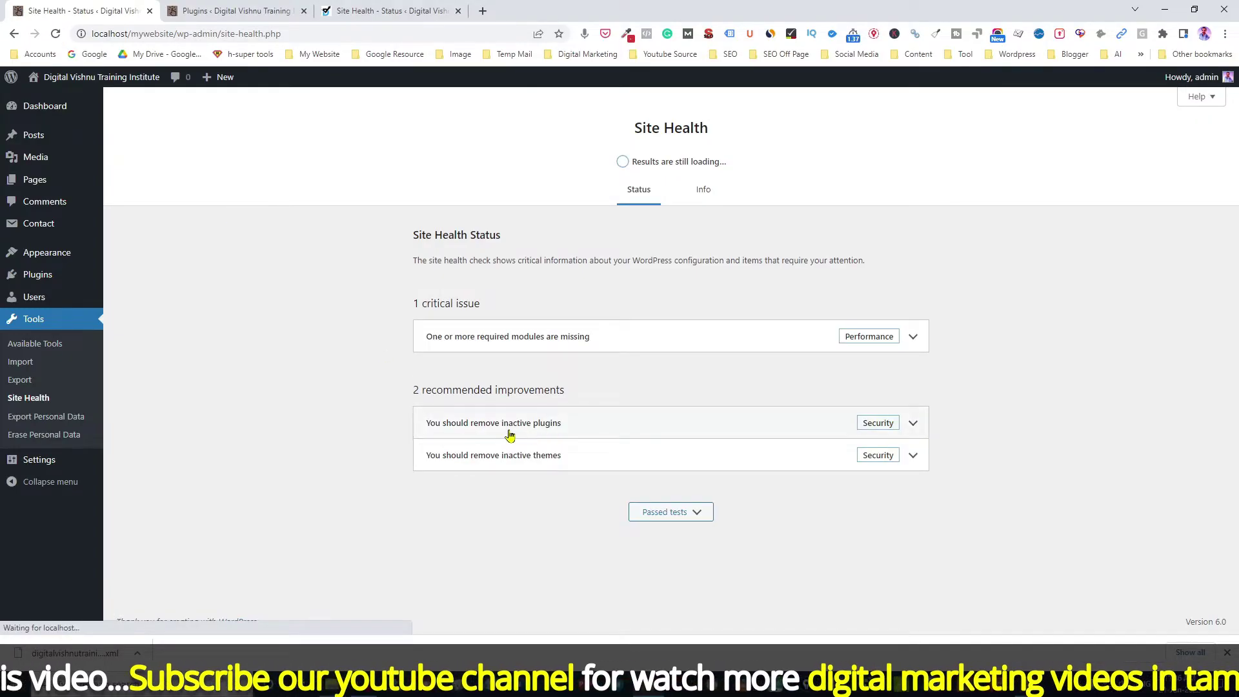
left_click(550, 427)
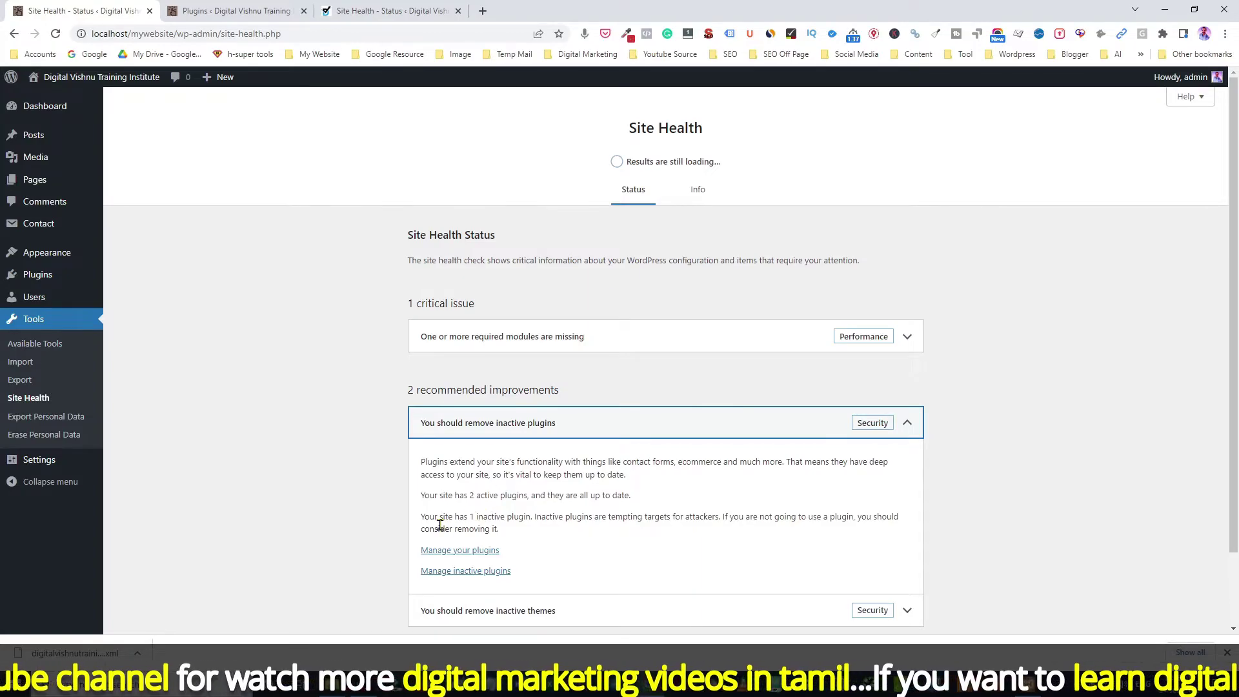
left_click_drag(440, 520, 524, 520)
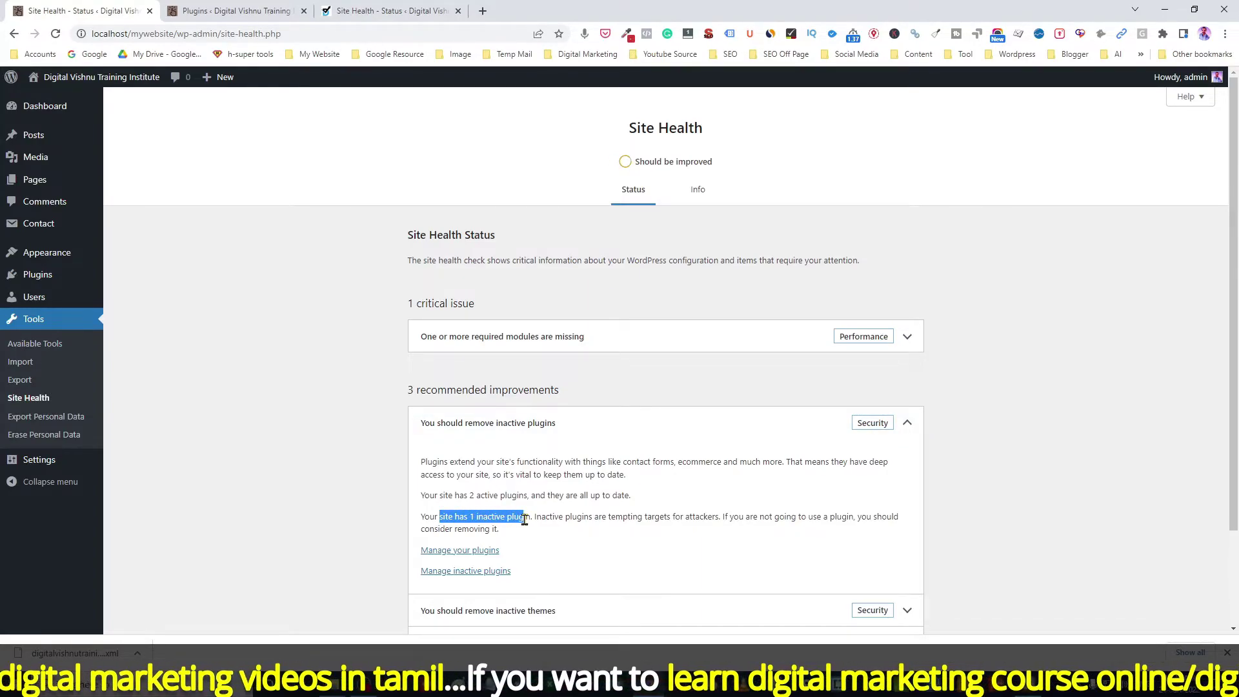
left_click(218, 11)
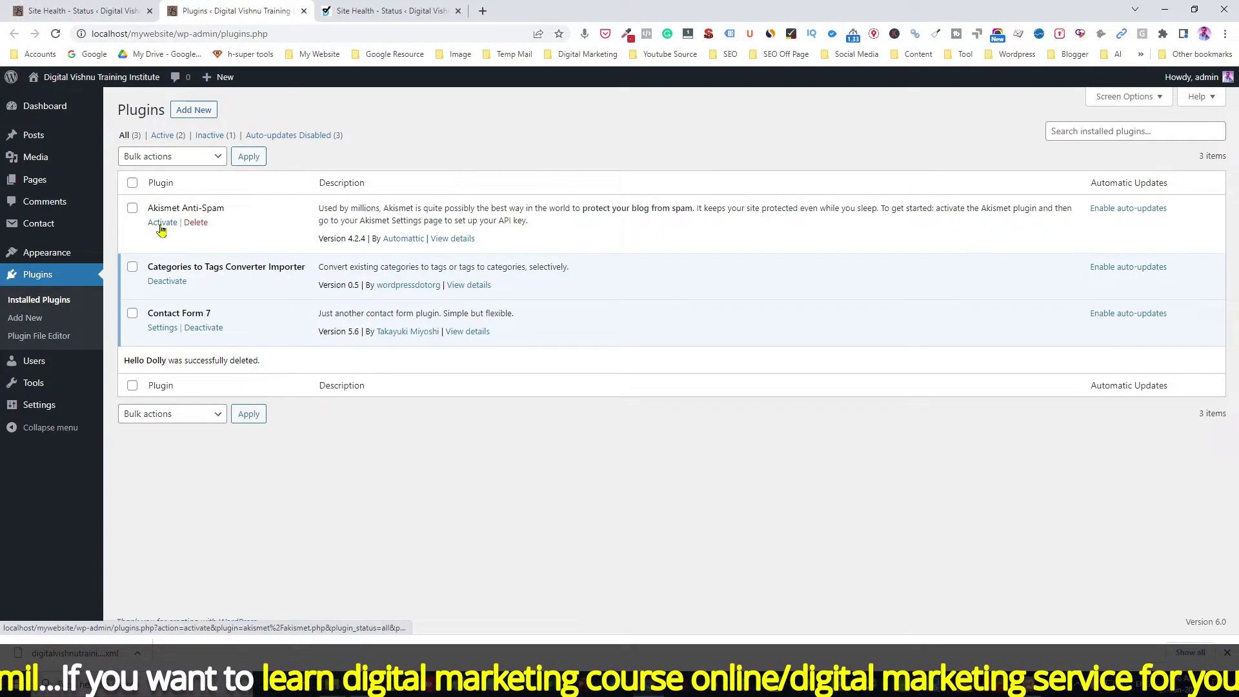
key("ctrl+shift+Tab")
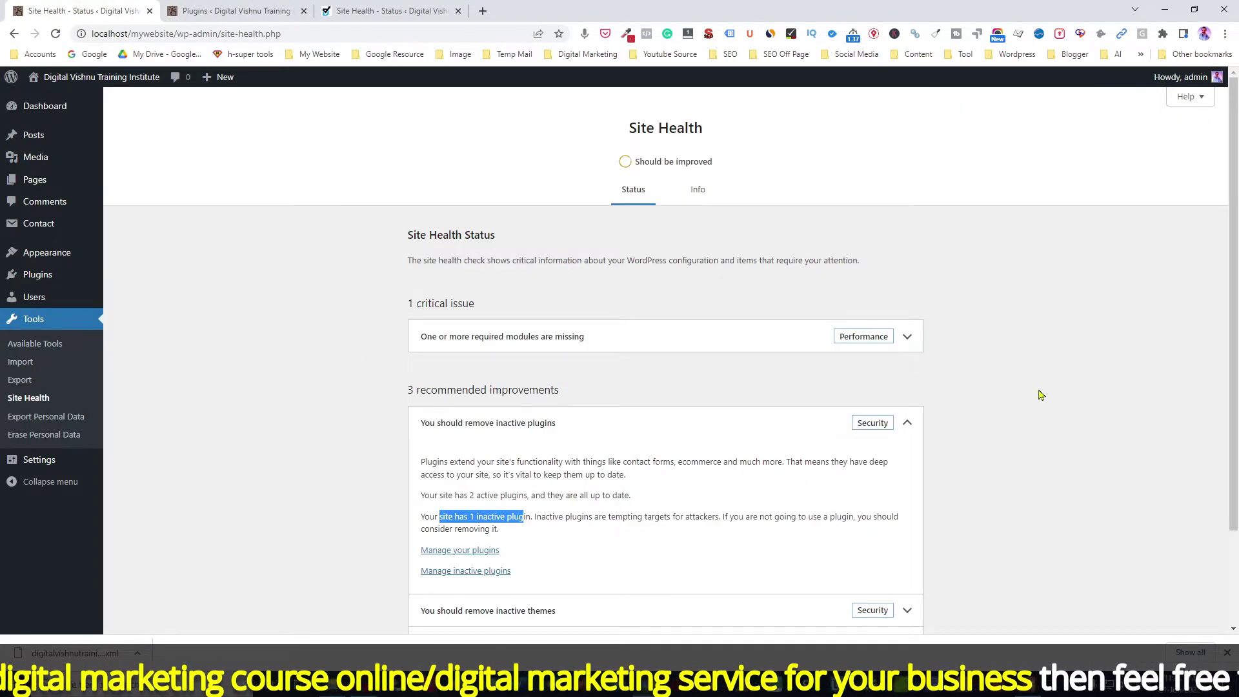
left_click(906, 422)
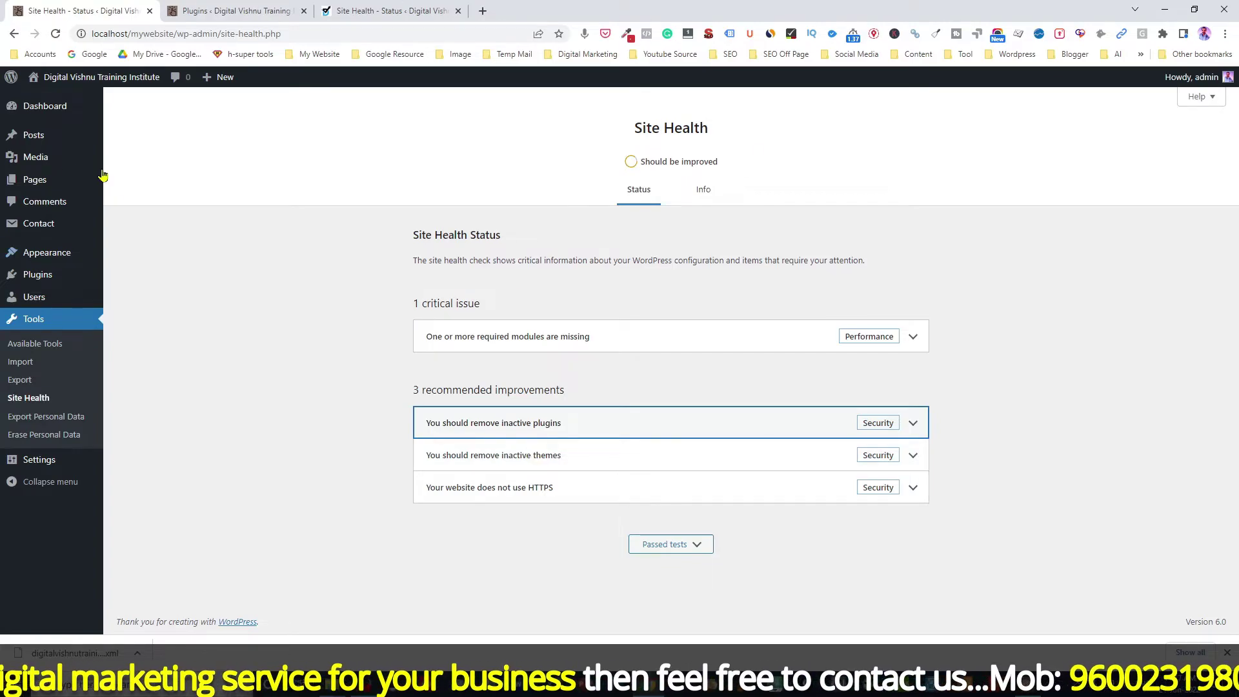
Open the training institute site's installed themes and delete the inactive Astra theme
mouse_move(46, 253)
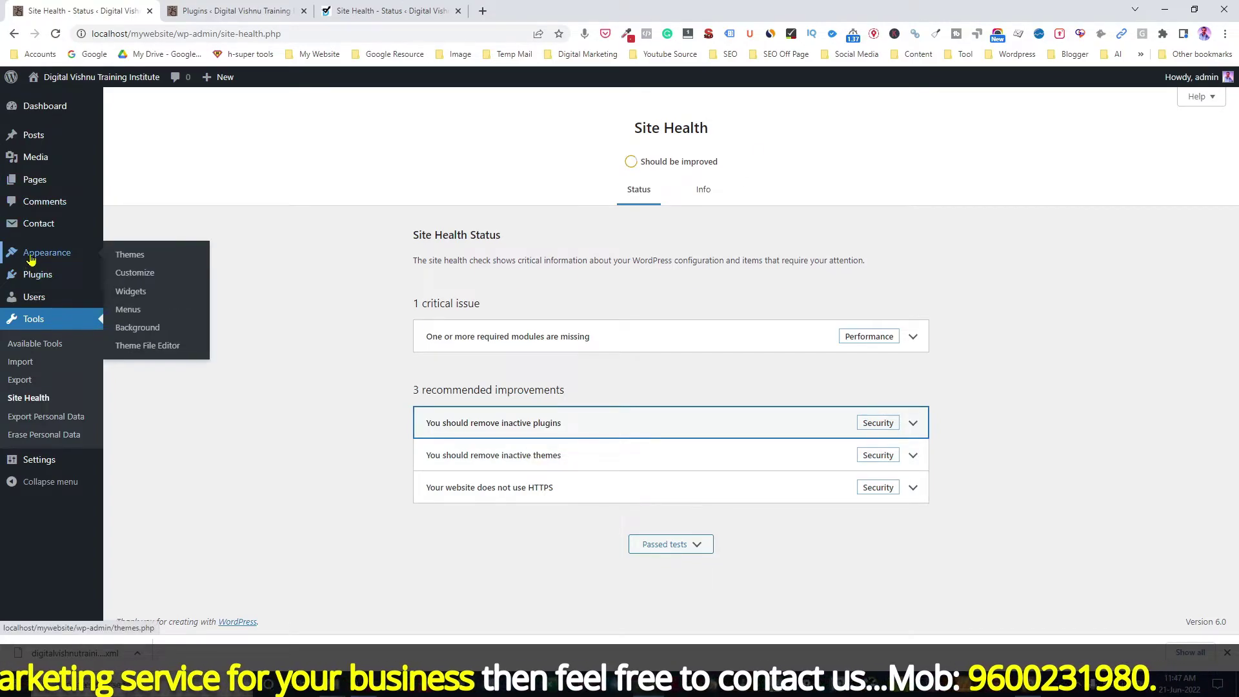
left_click(139, 259)
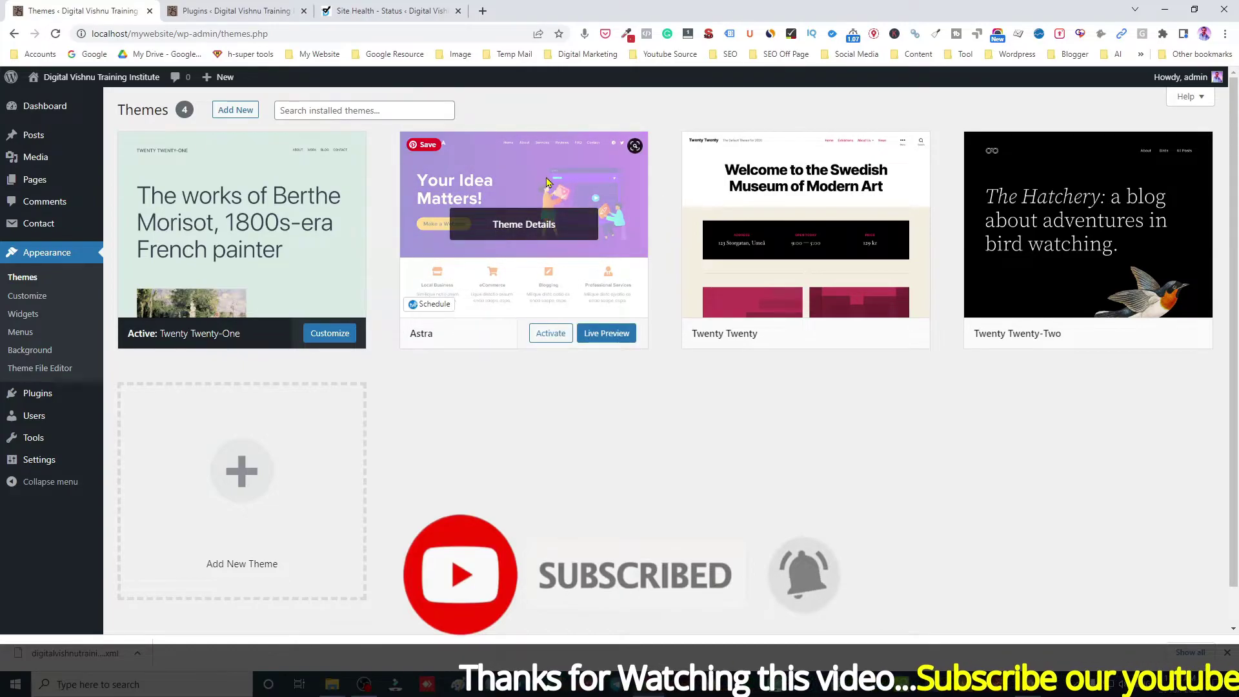
left_click(542, 231)
left_click(1109, 602)
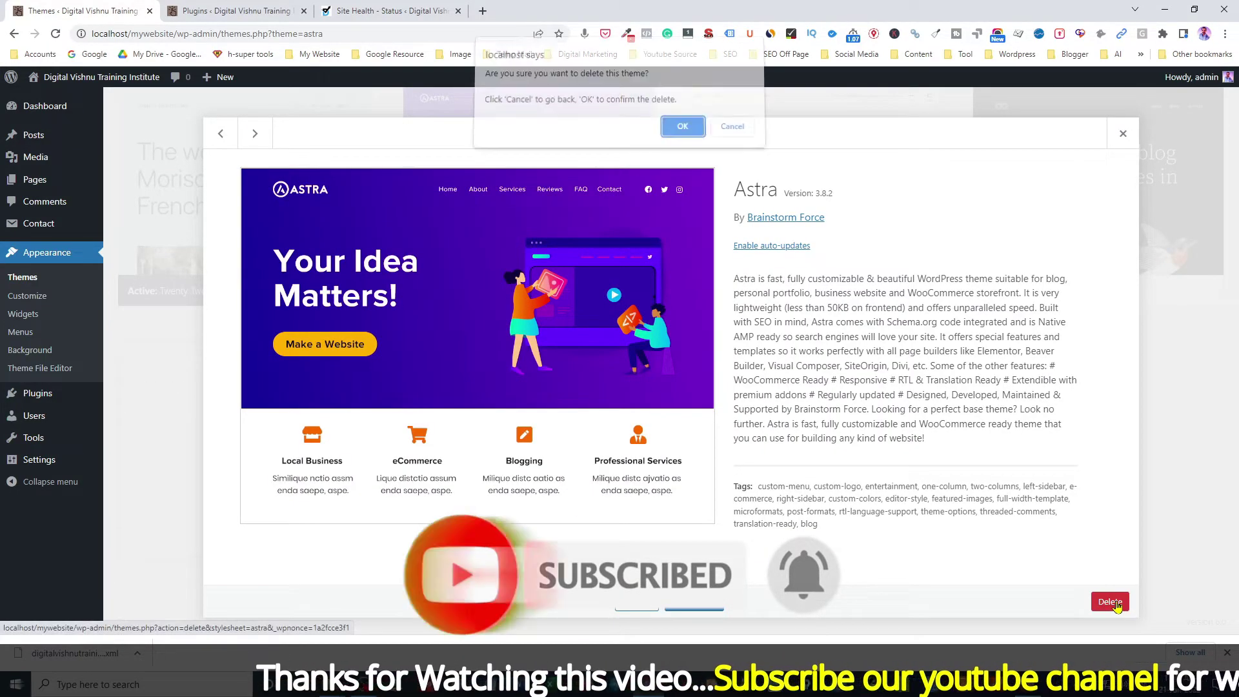
left_click(679, 132)
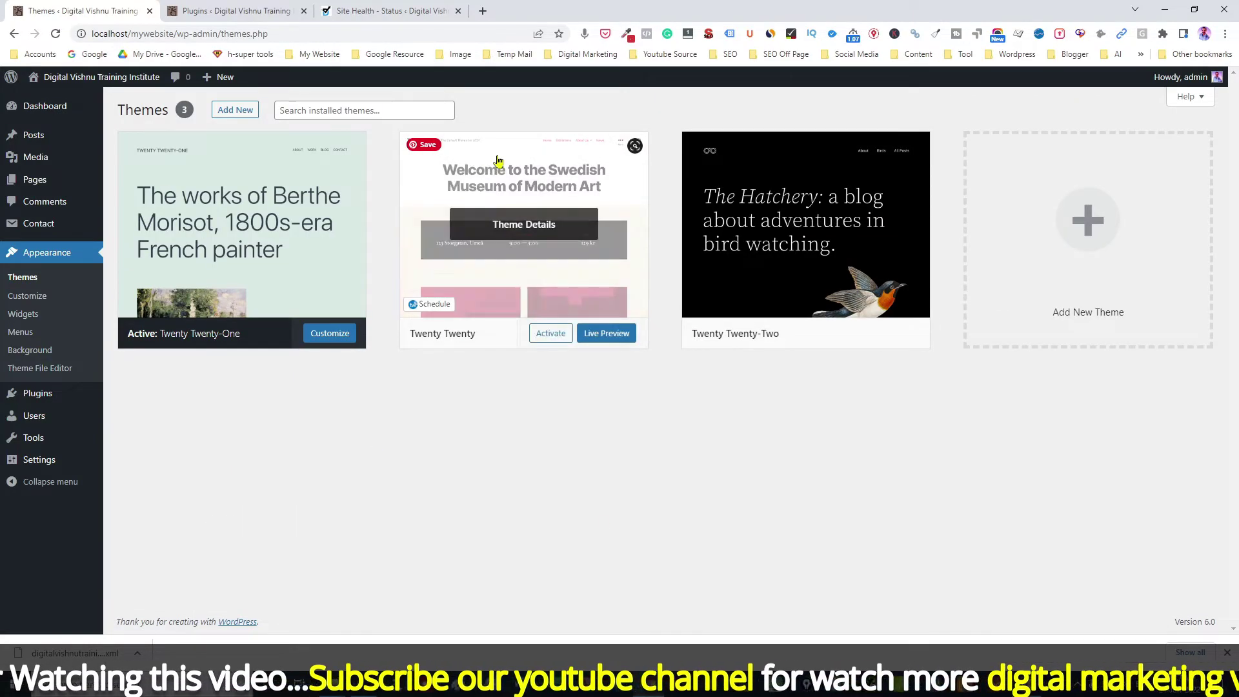
Delete the inactive Twenty Twenty and Twenty Twenty-Two themes
left_click(497, 169)
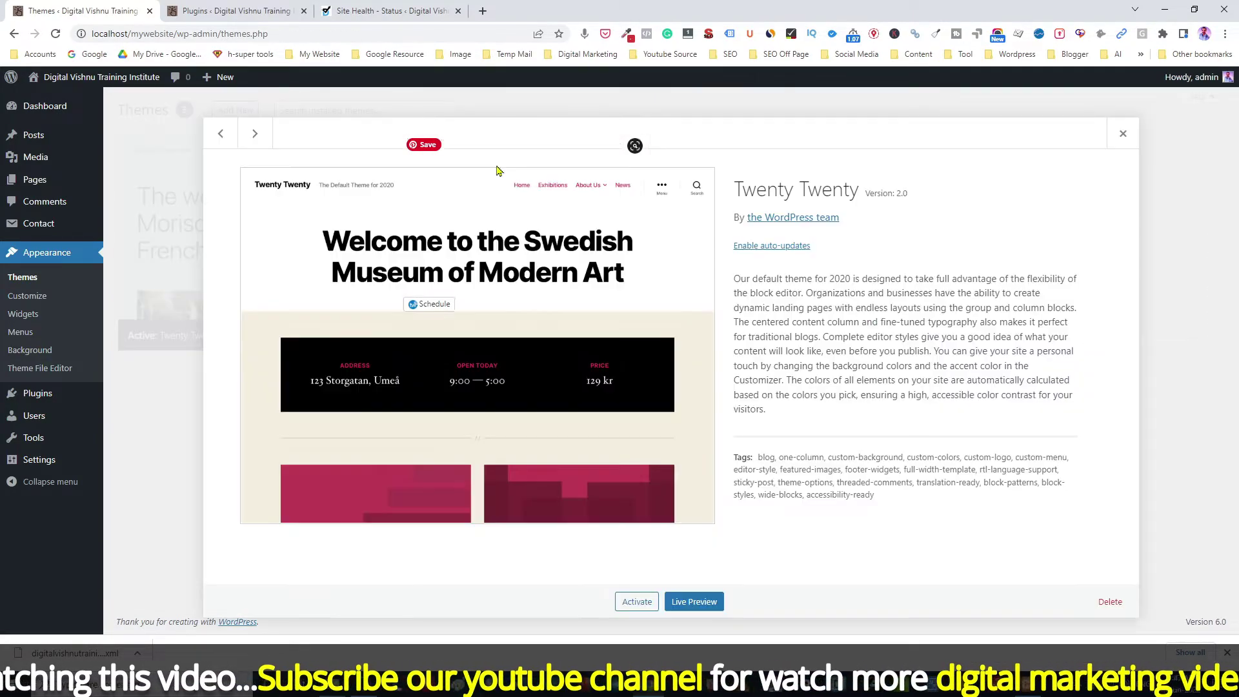
left_click(1109, 601)
left_click(682, 133)
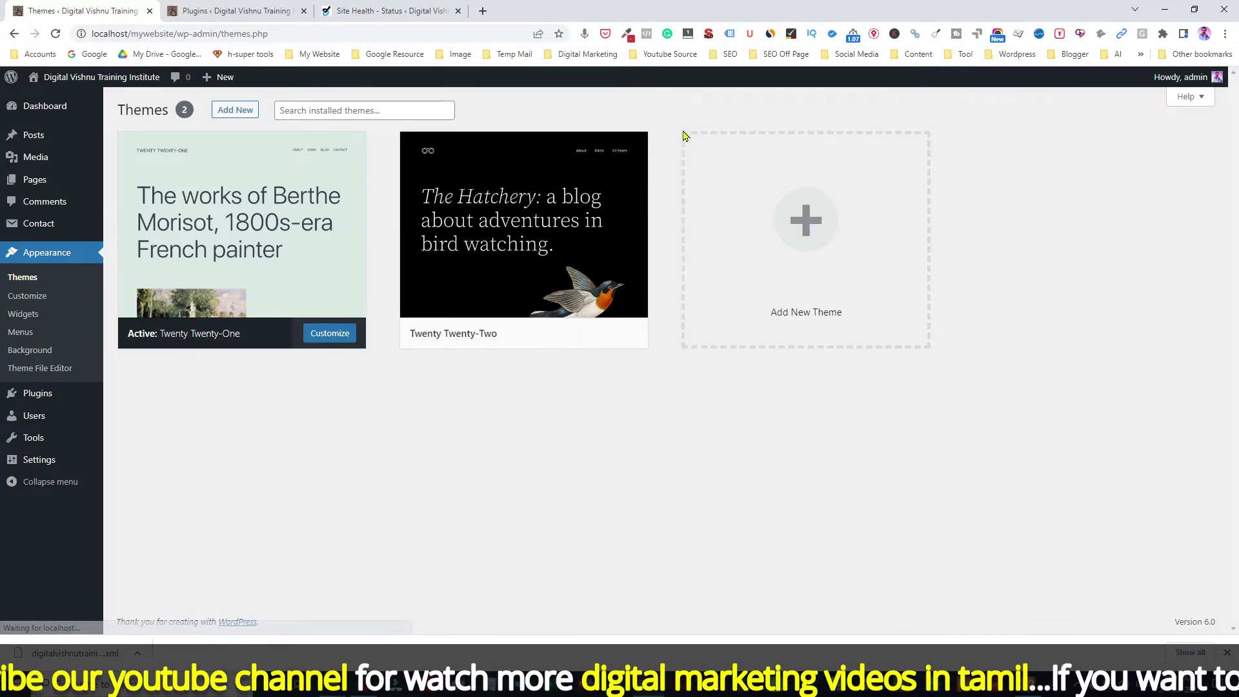
left_click(507, 176)
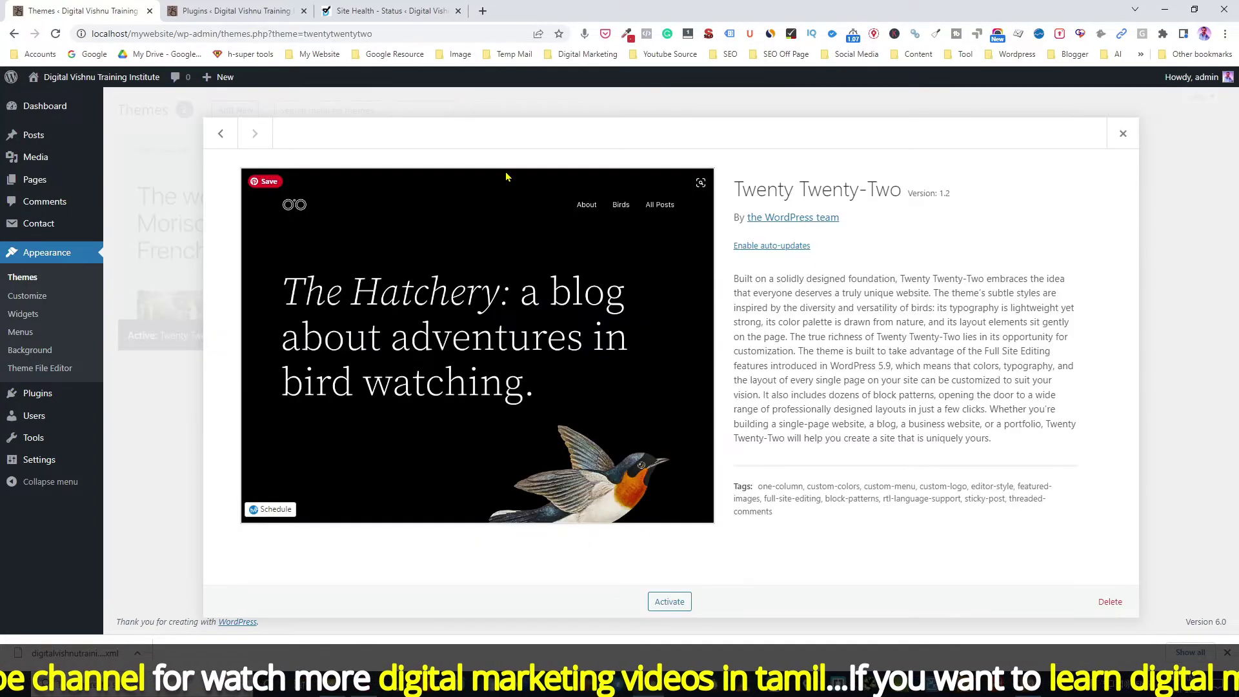
left_click(1109, 602)
left_click(682, 133)
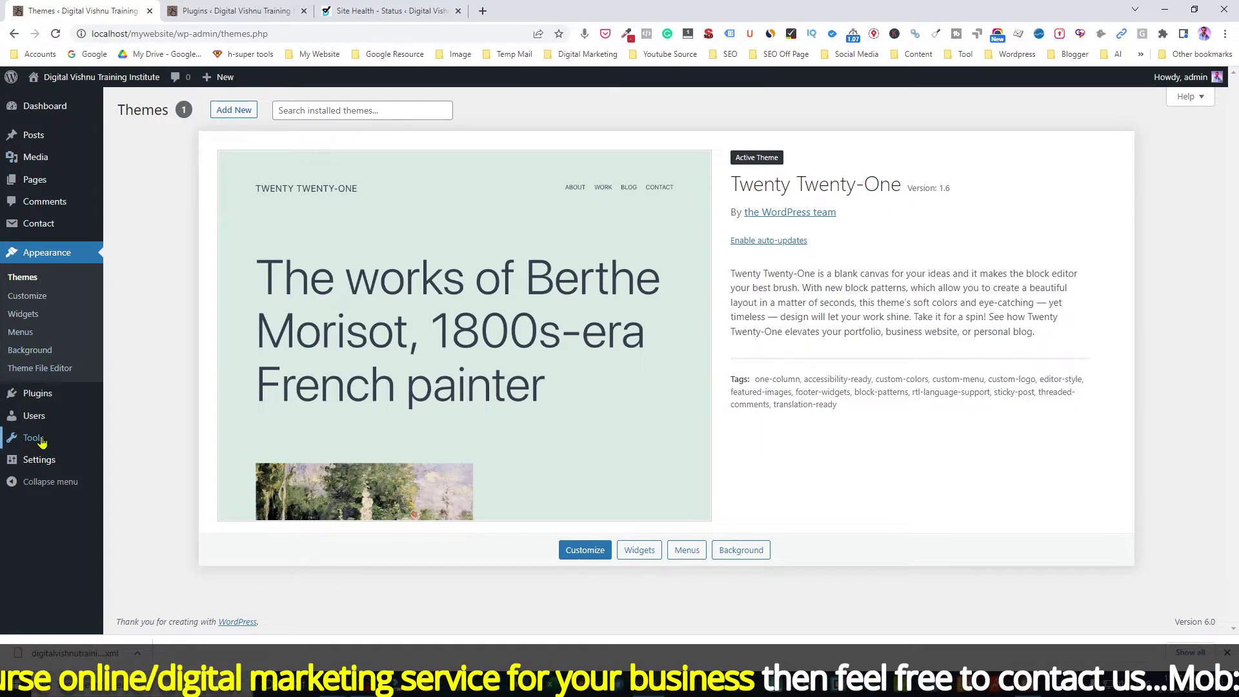
Recheck the training institute's Site Health status, and compare the connection security information of both sites
mouse_move(43, 442)
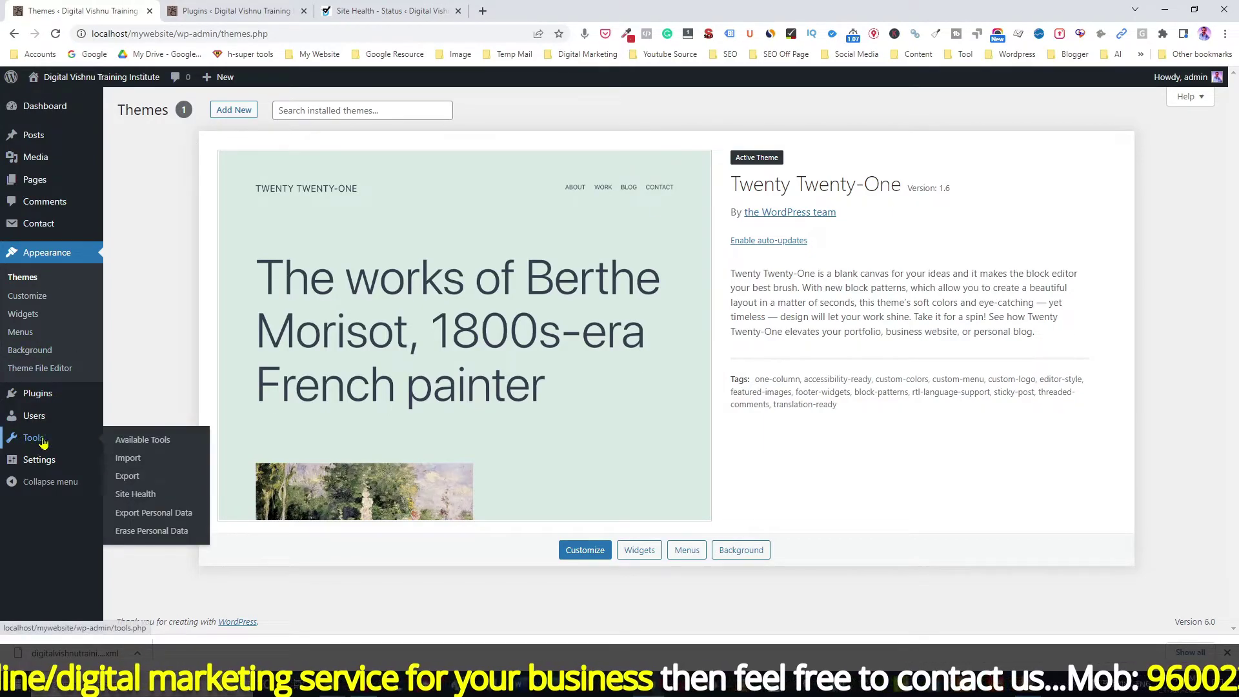
left_click(137, 496)
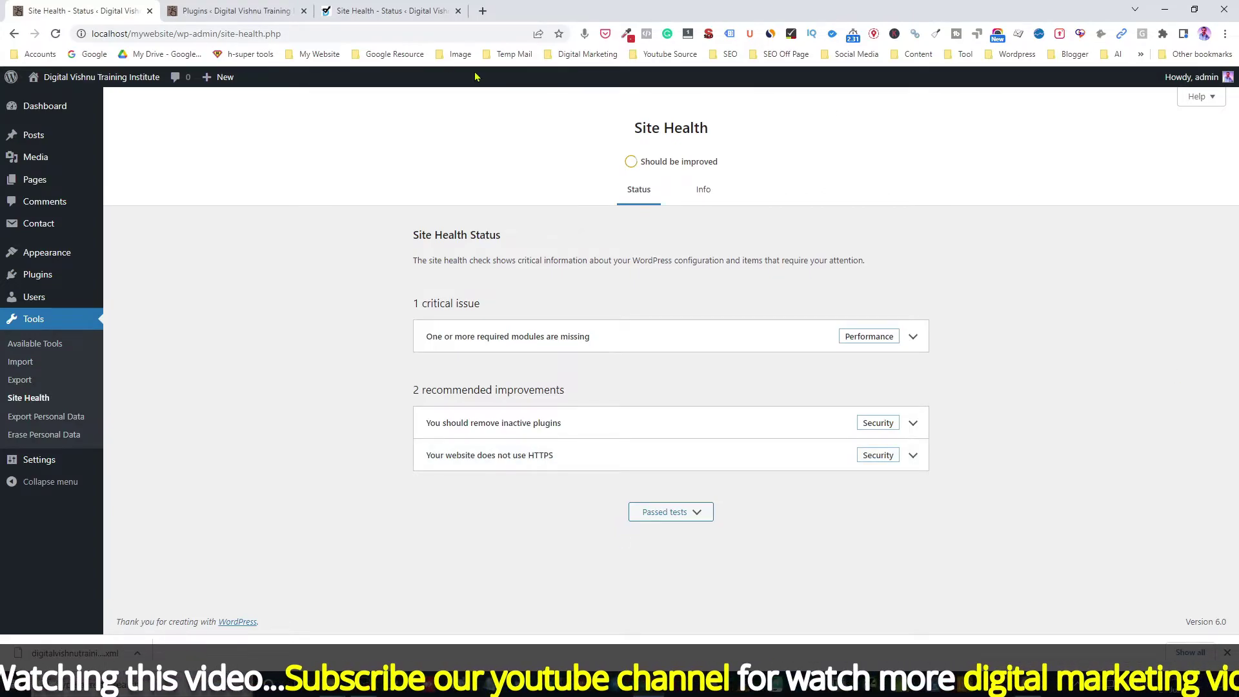
left_click(393, 11)
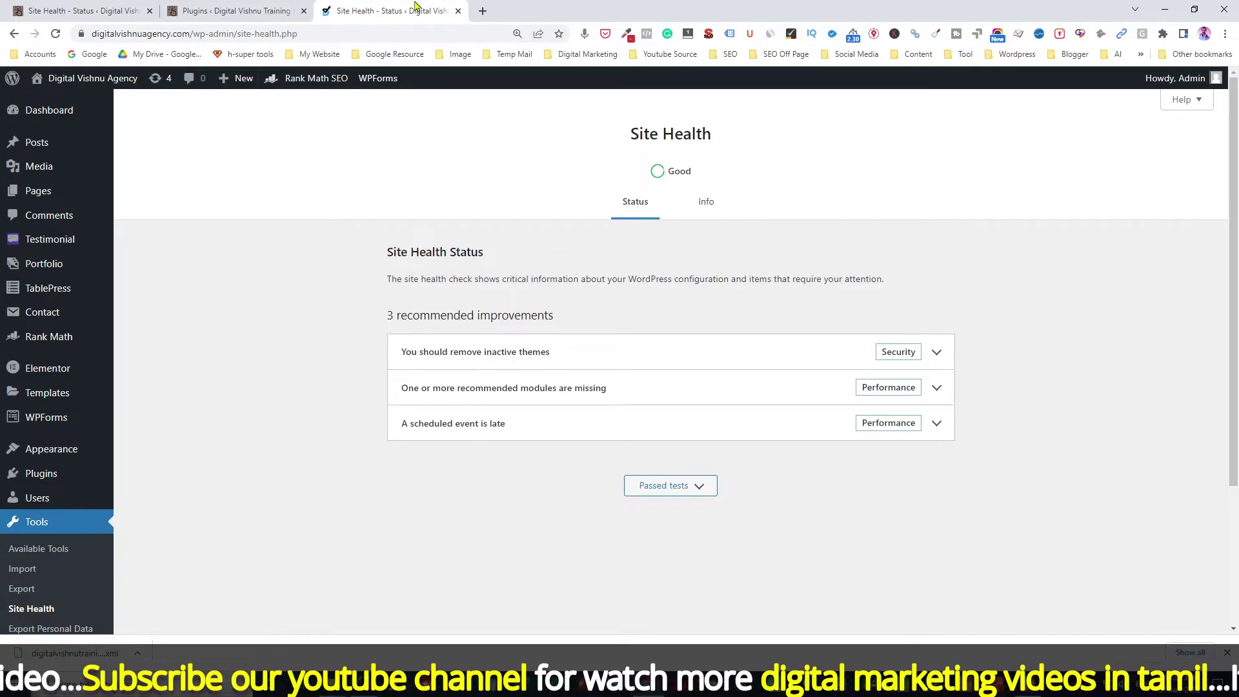
left_click(80, 36)
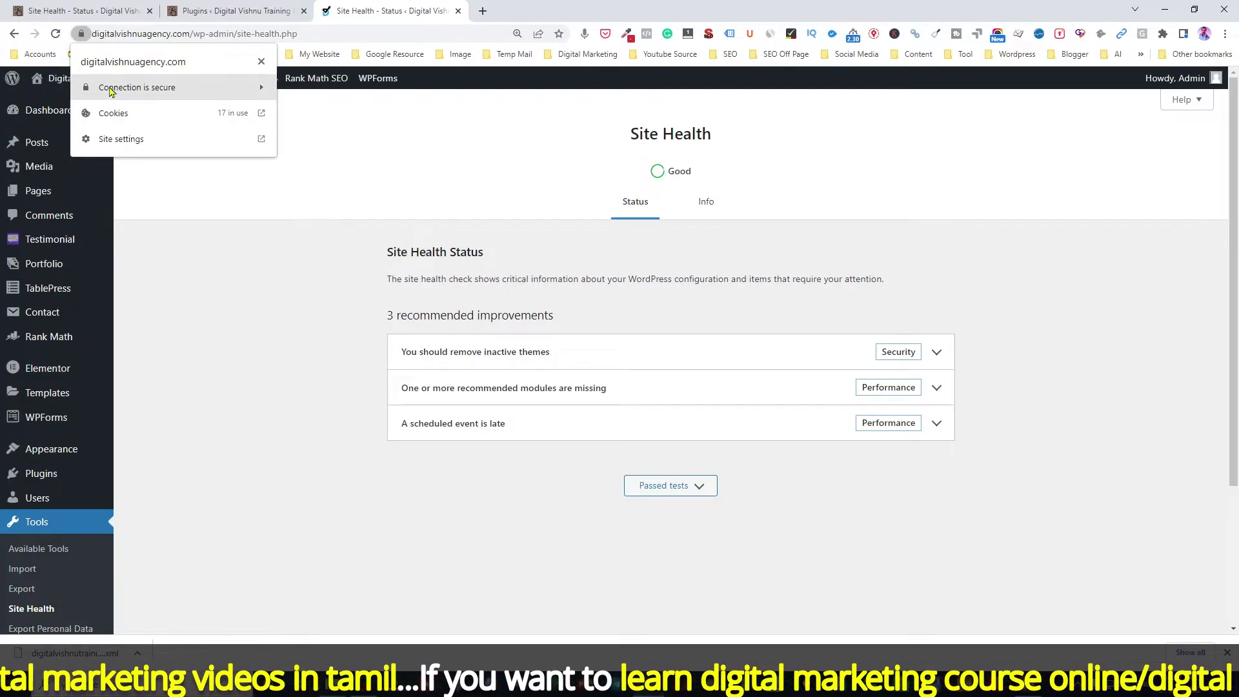
left_click(73, 7)
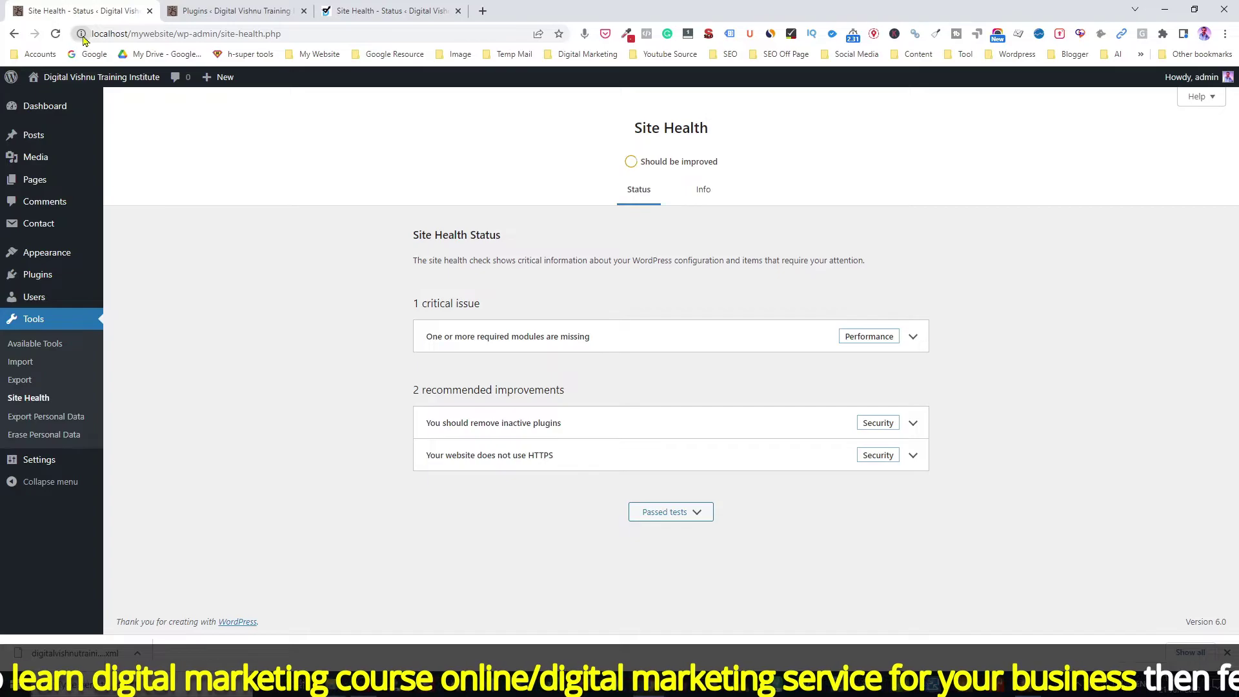
left_click(81, 34)
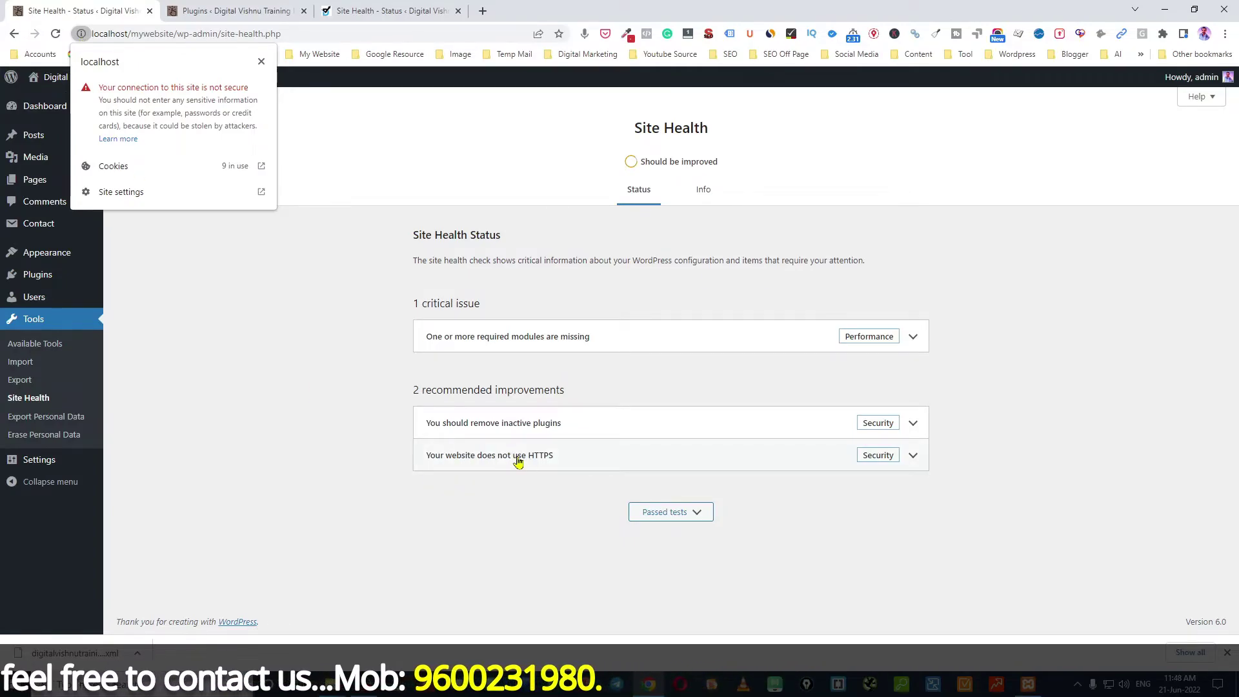
left_click(263, 393)
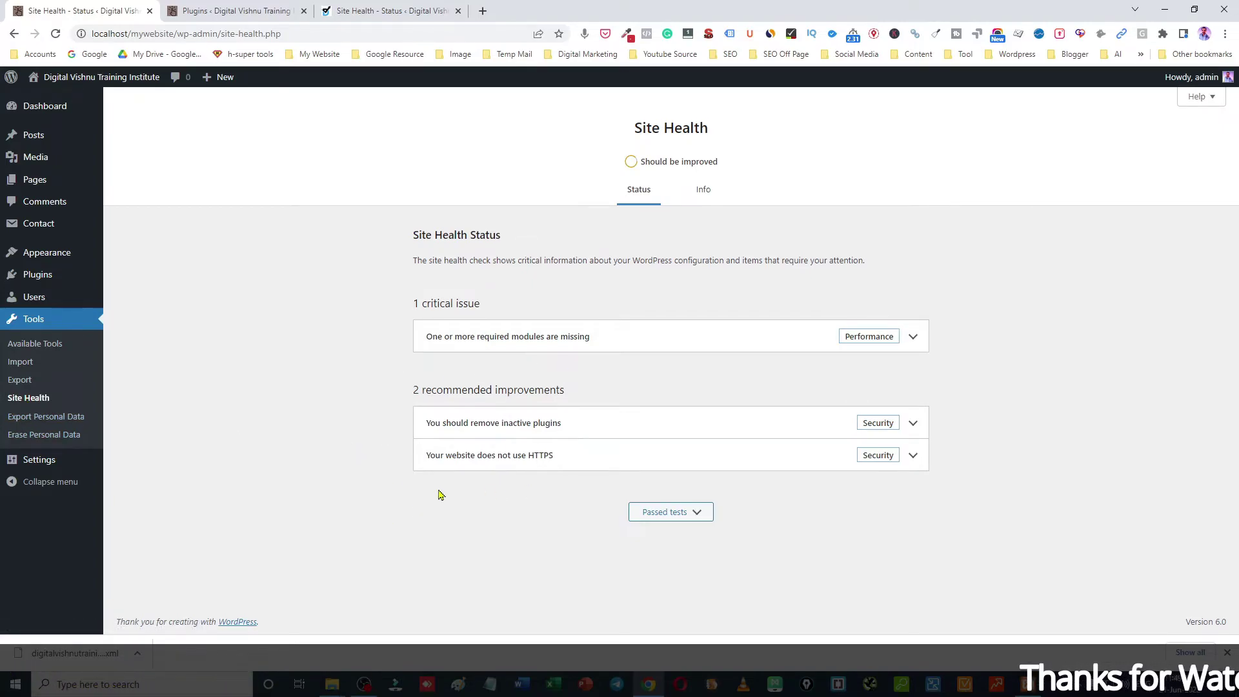
View the Export Personal Data tool, and open the training institute site's list of all posts in a new tab
left_click(44, 417)
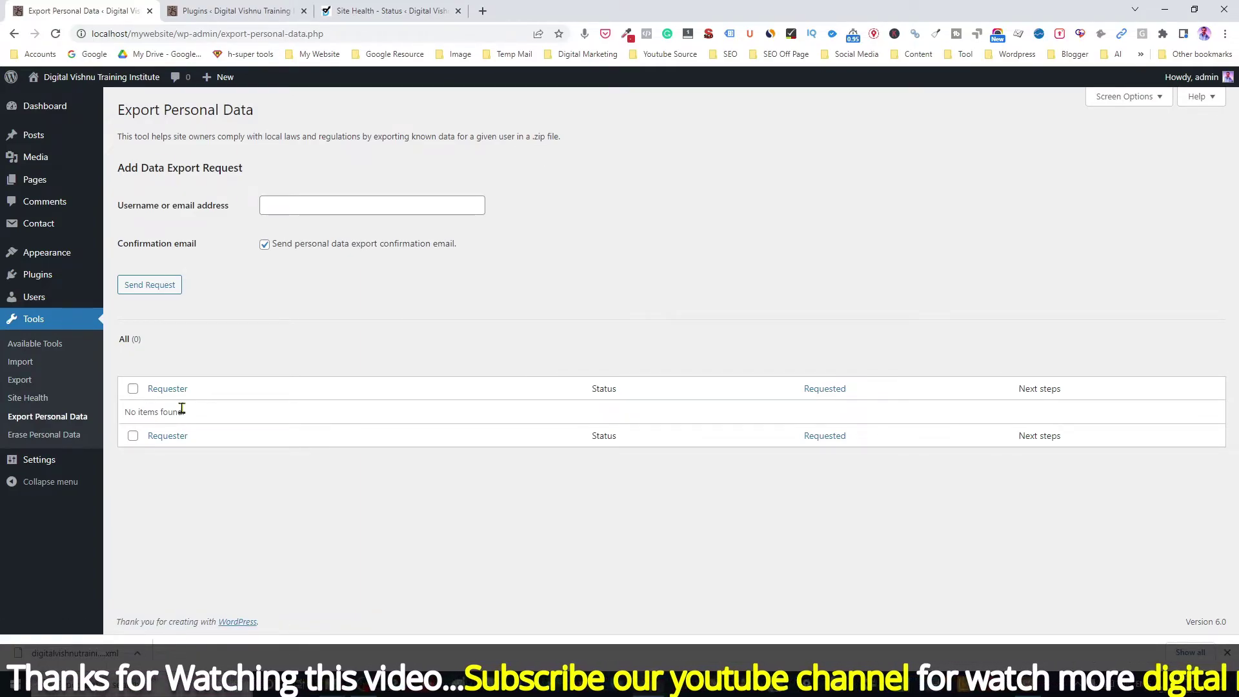
mouse_move(39, 135)
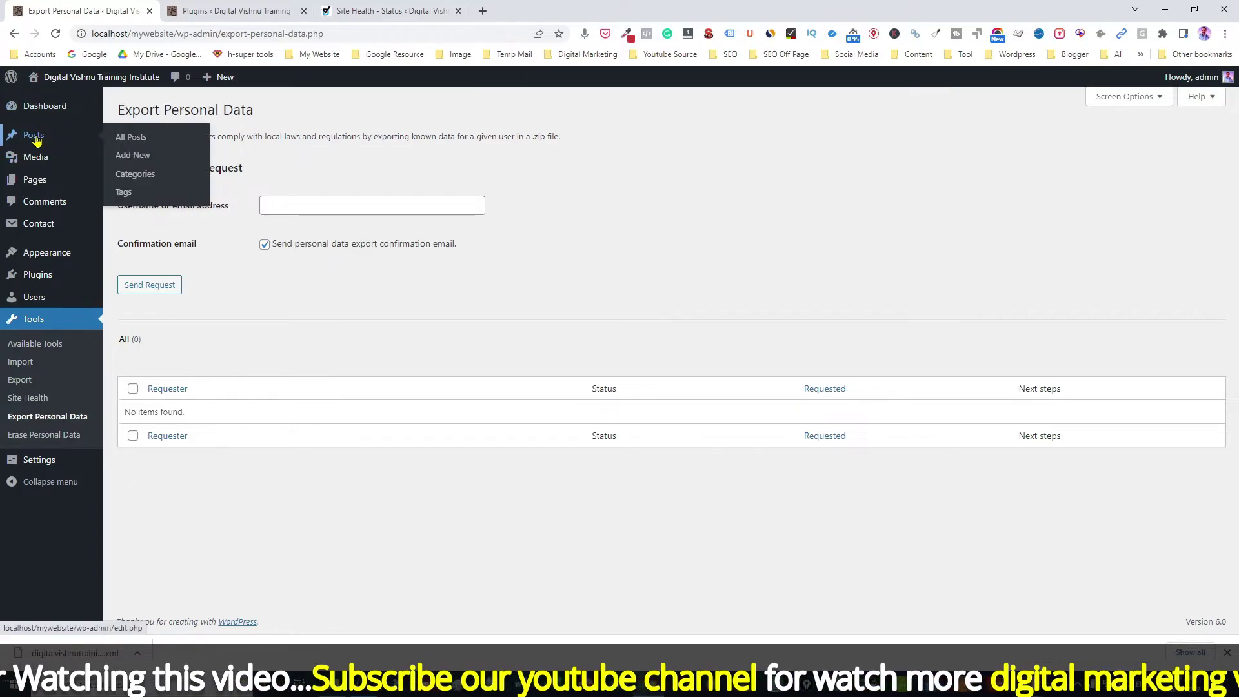
right_click(149, 141)
left_click(187, 144)
key("ctrl+Tab")
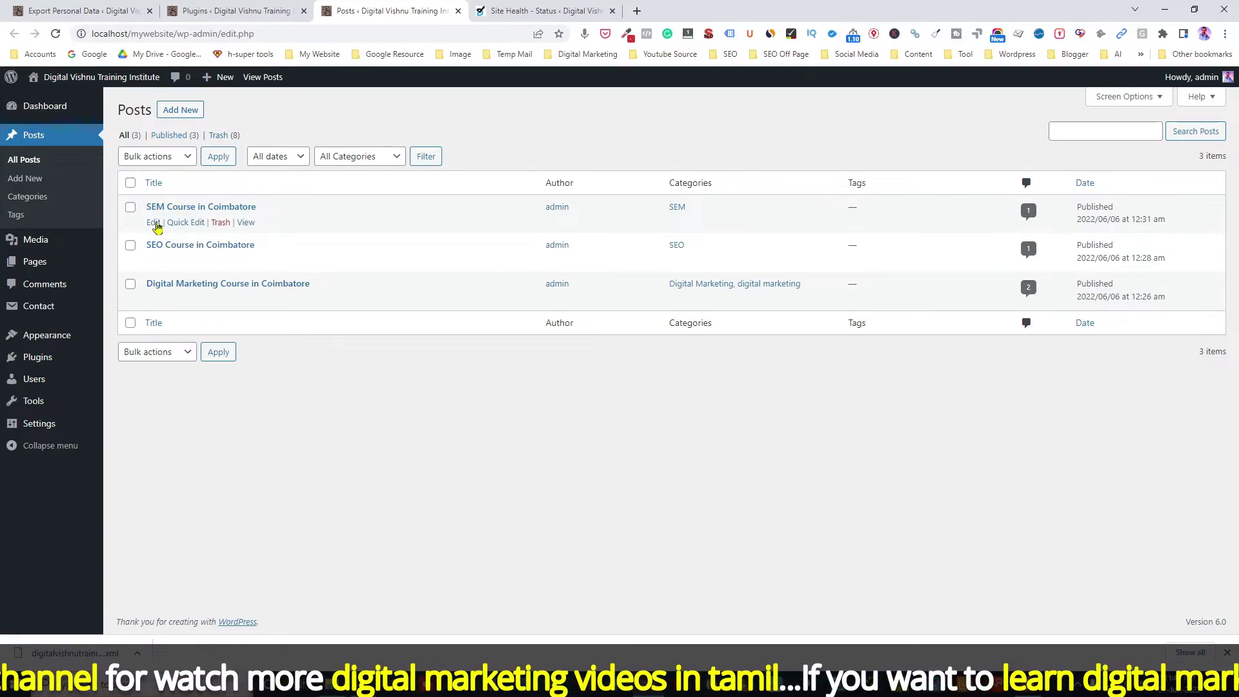
View the site's comments list with its authors' details, and return to the Export Personal Data request form
left_click(22, 291)
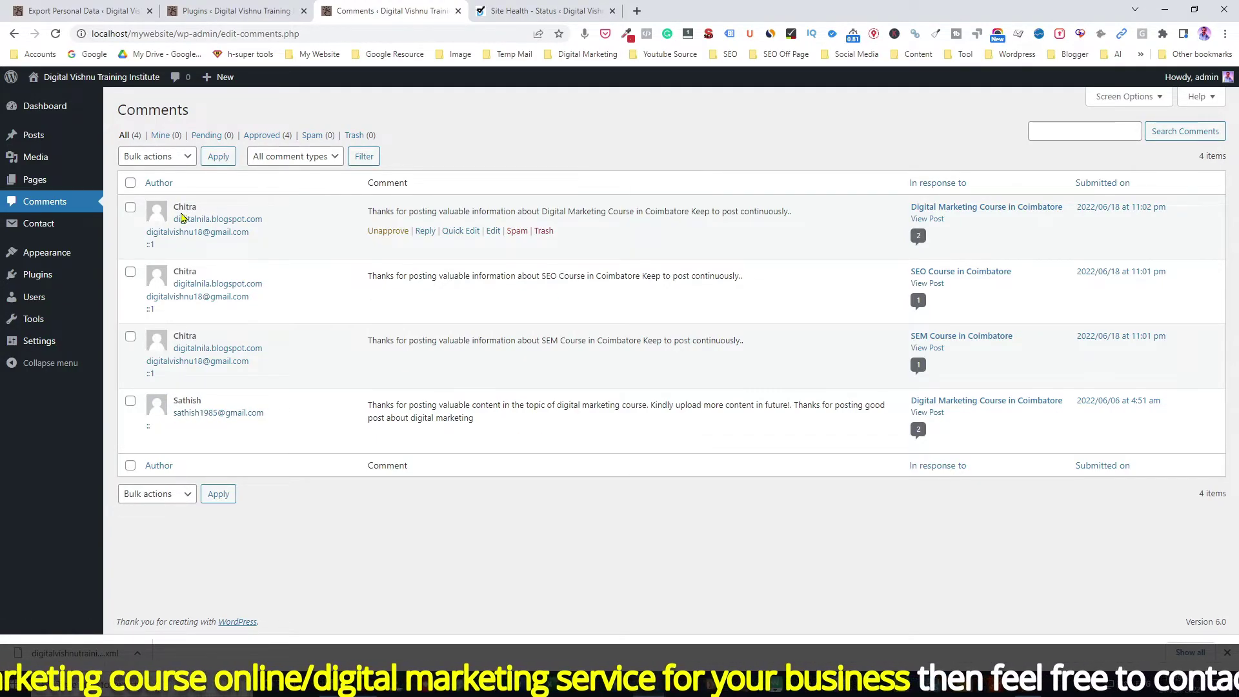
left_click_drag(180, 207, 191, 207)
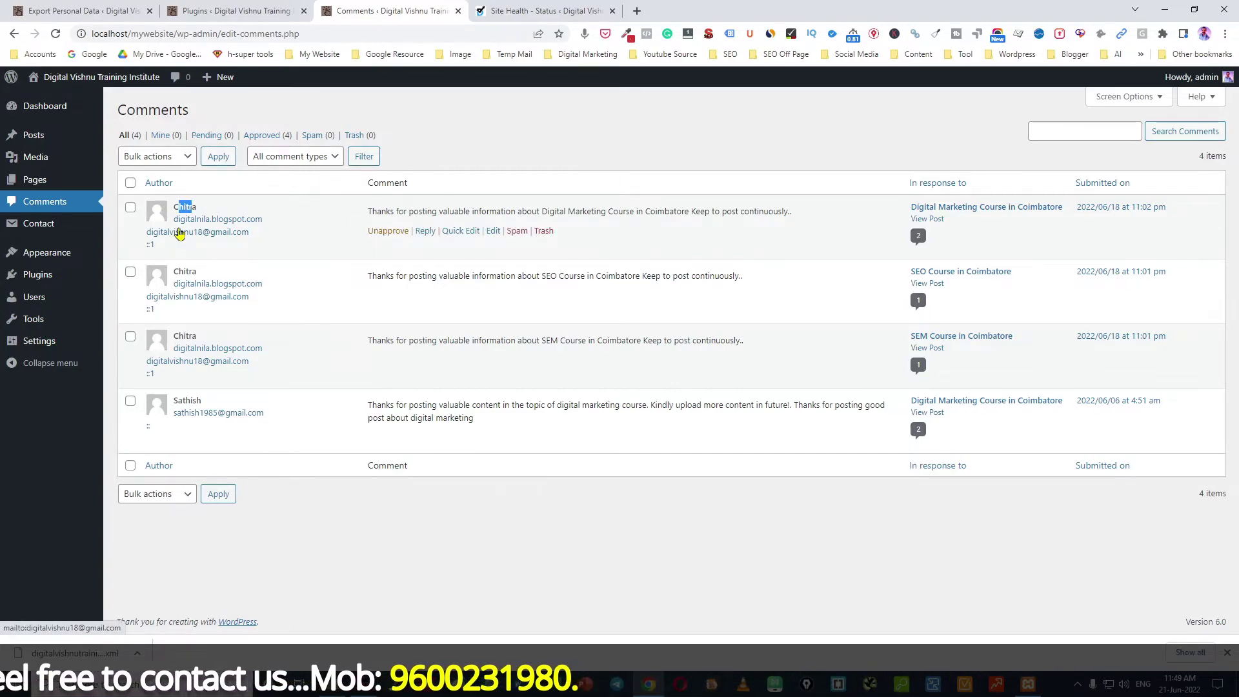
key("ctrl+1")
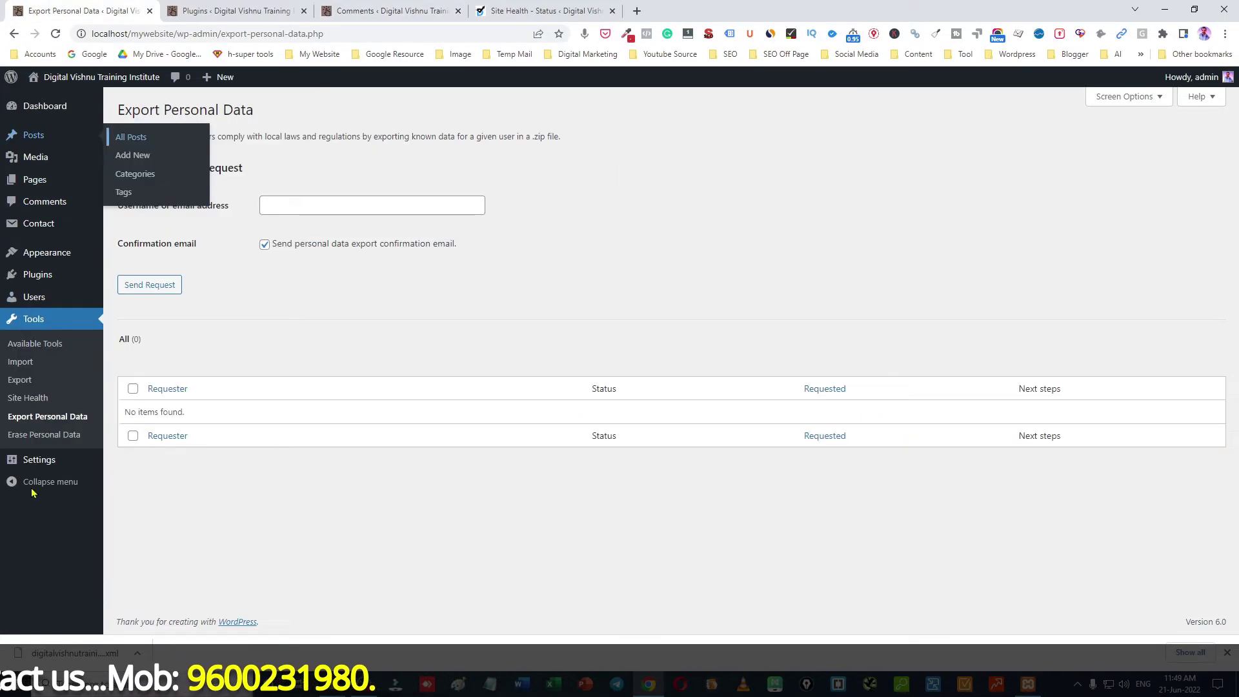
left_click(58, 419)
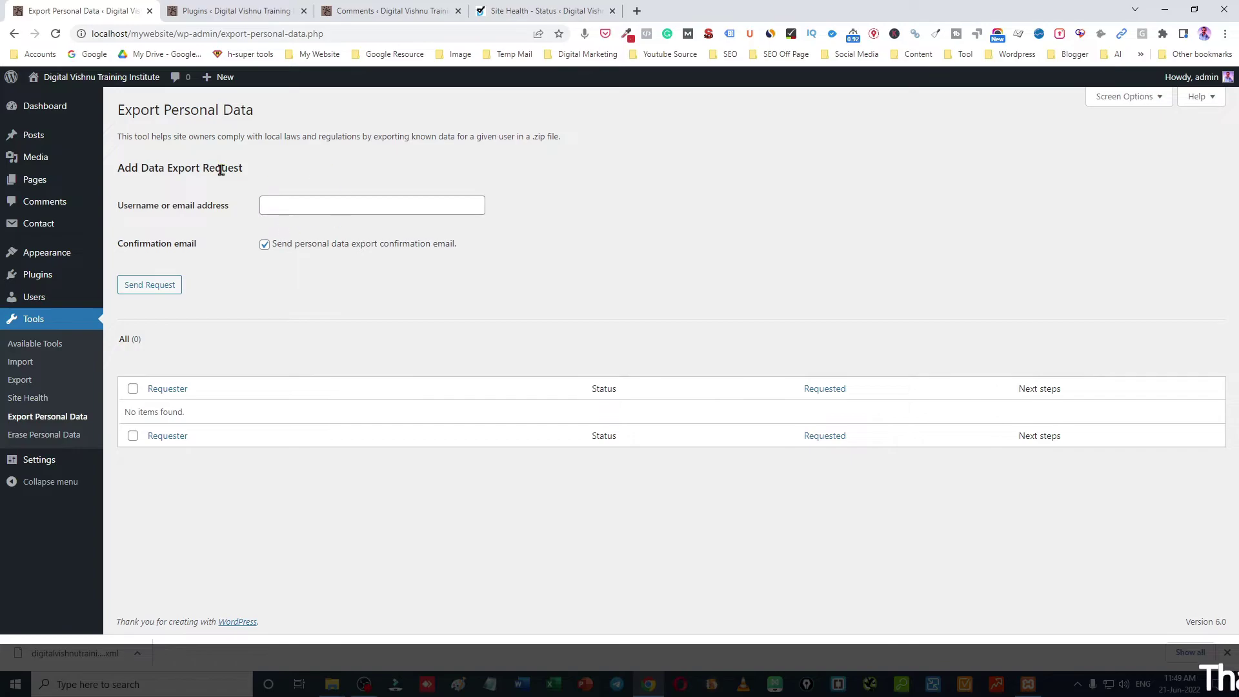
left_click(220, 213)
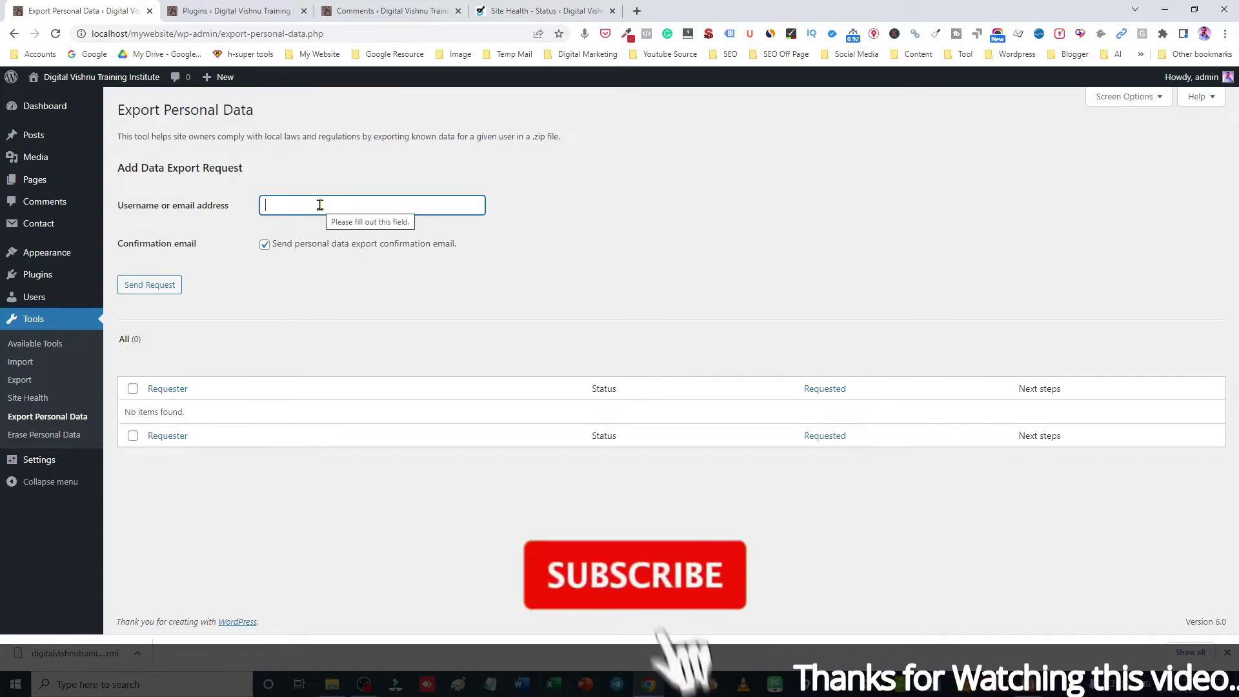
Send a personal data export request for the email address of the newest comment's author, copied from the comments list
left_click(232, 10)
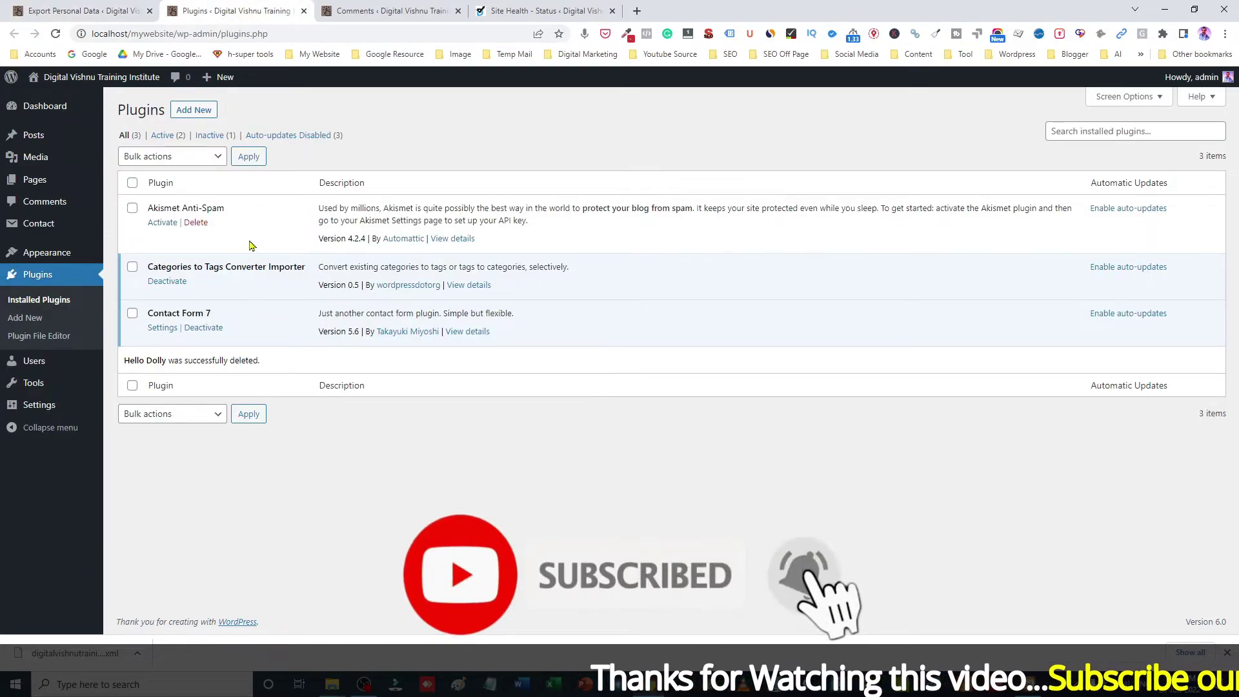
left_click(391, 8)
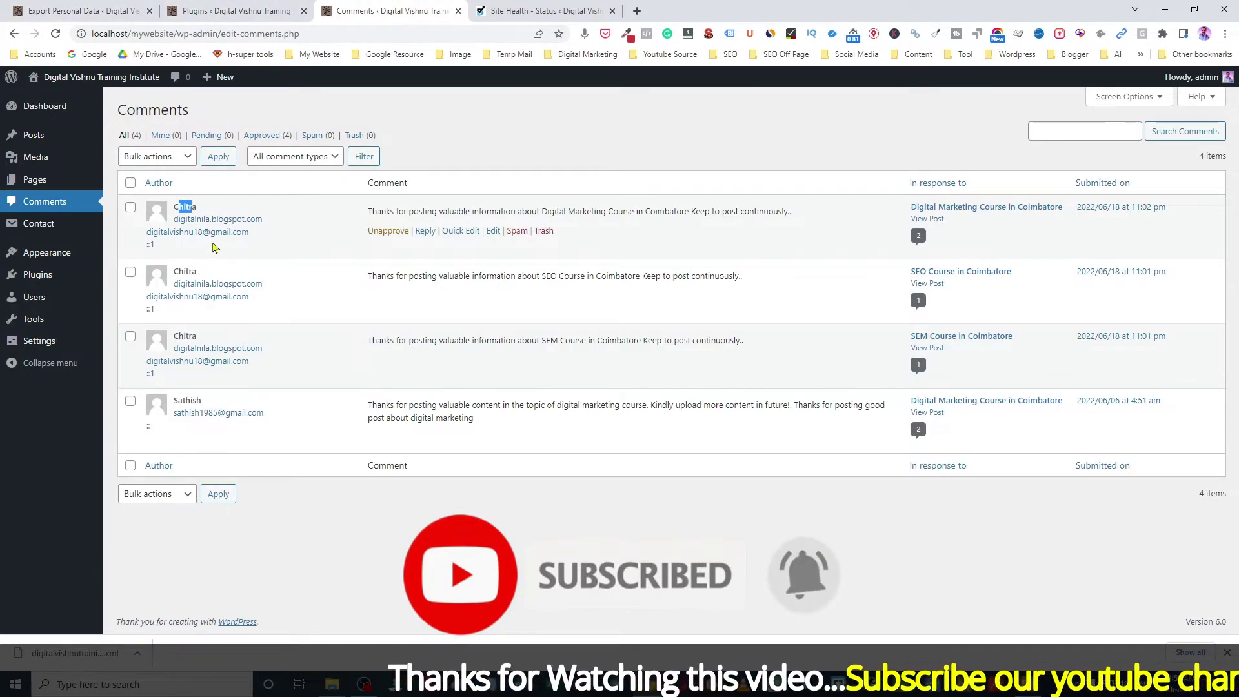
left_click_drag(249, 234, 147, 232)
key("ctrl+c")
left_click(84, 10)
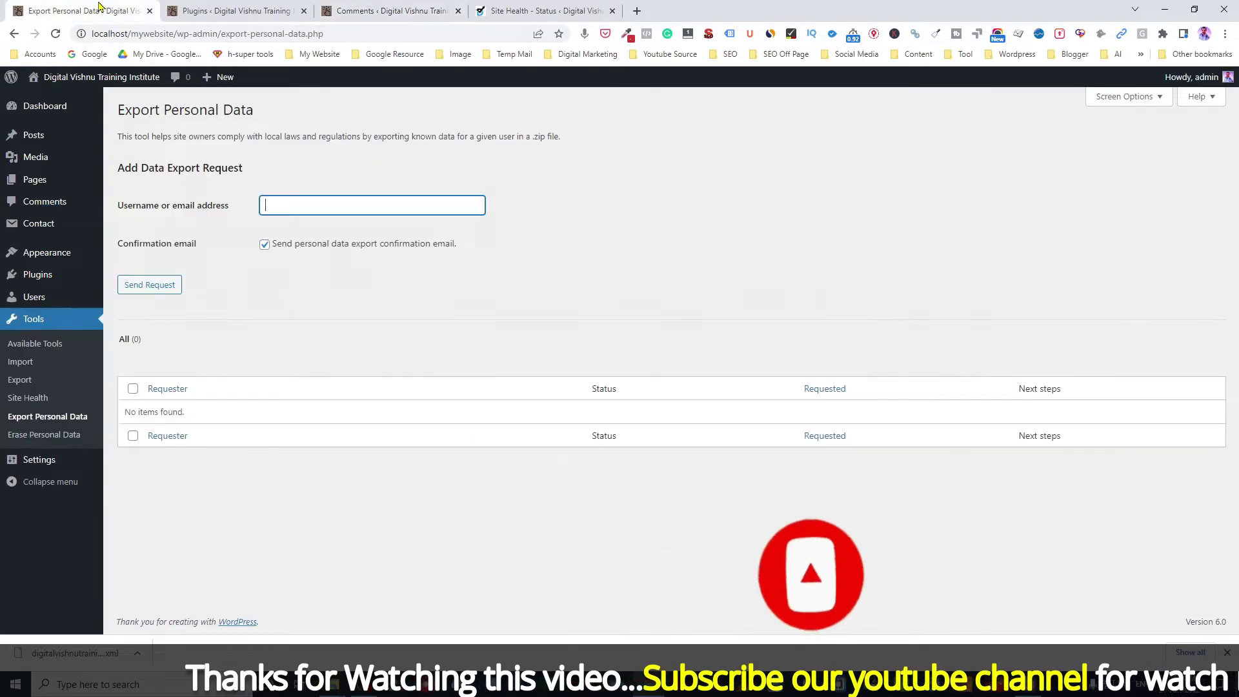
key("ctrl+v")
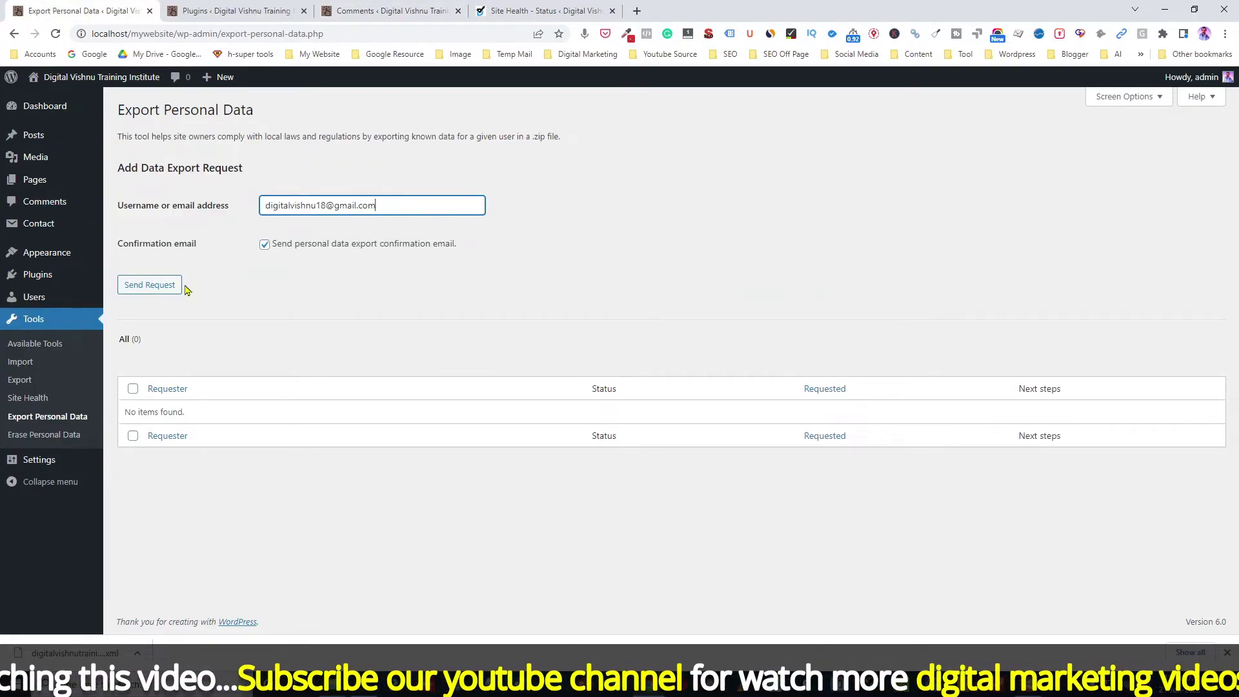
left_click(165, 288)
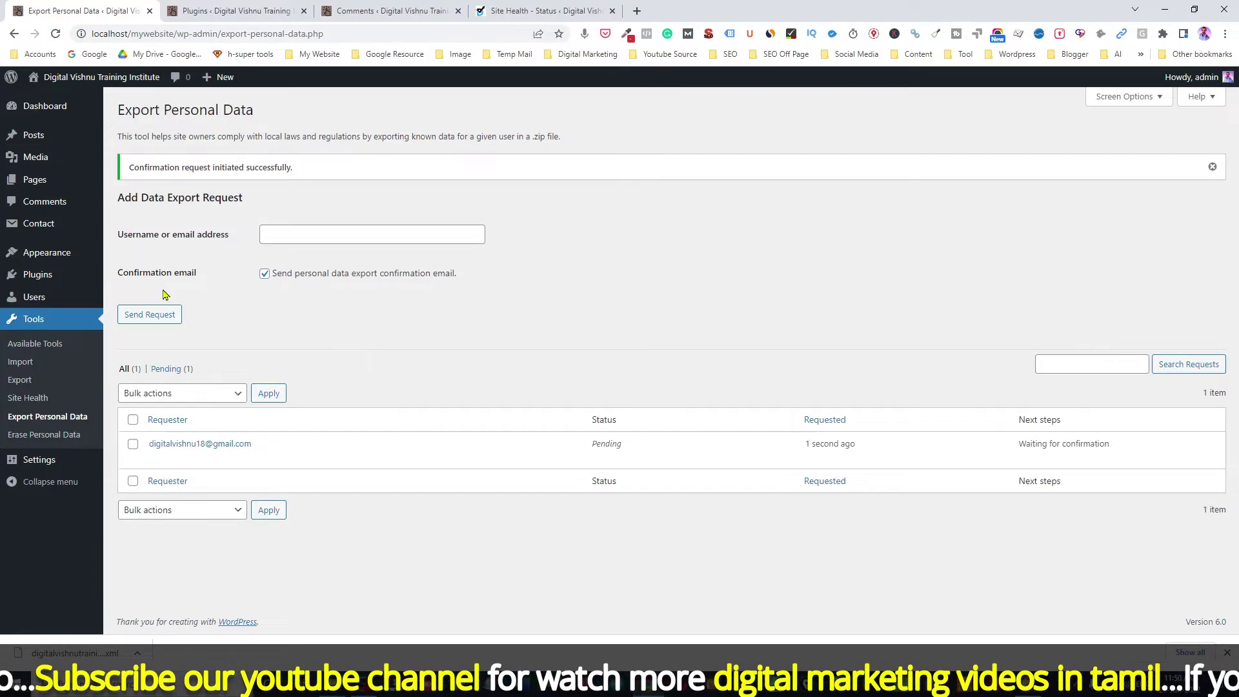
Reload the export requests and download the pending requester's personal data archive to the Compressed downloads folder
left_click(55, 34)
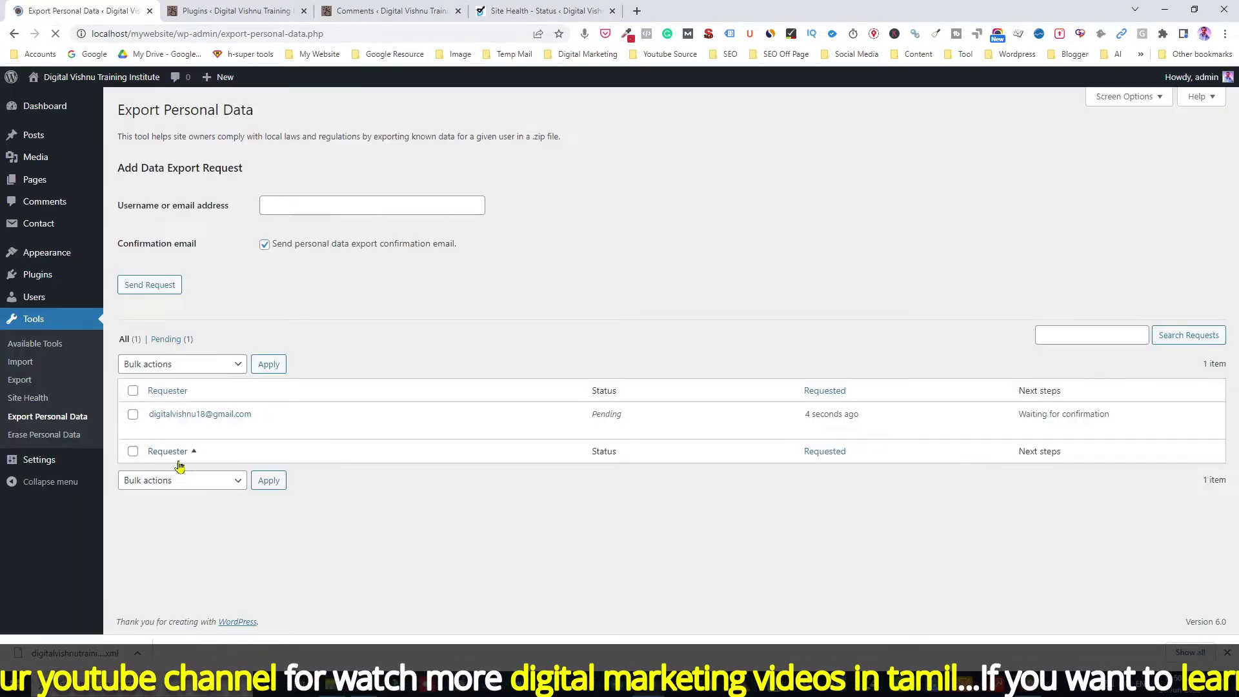
mouse_move(180, 424)
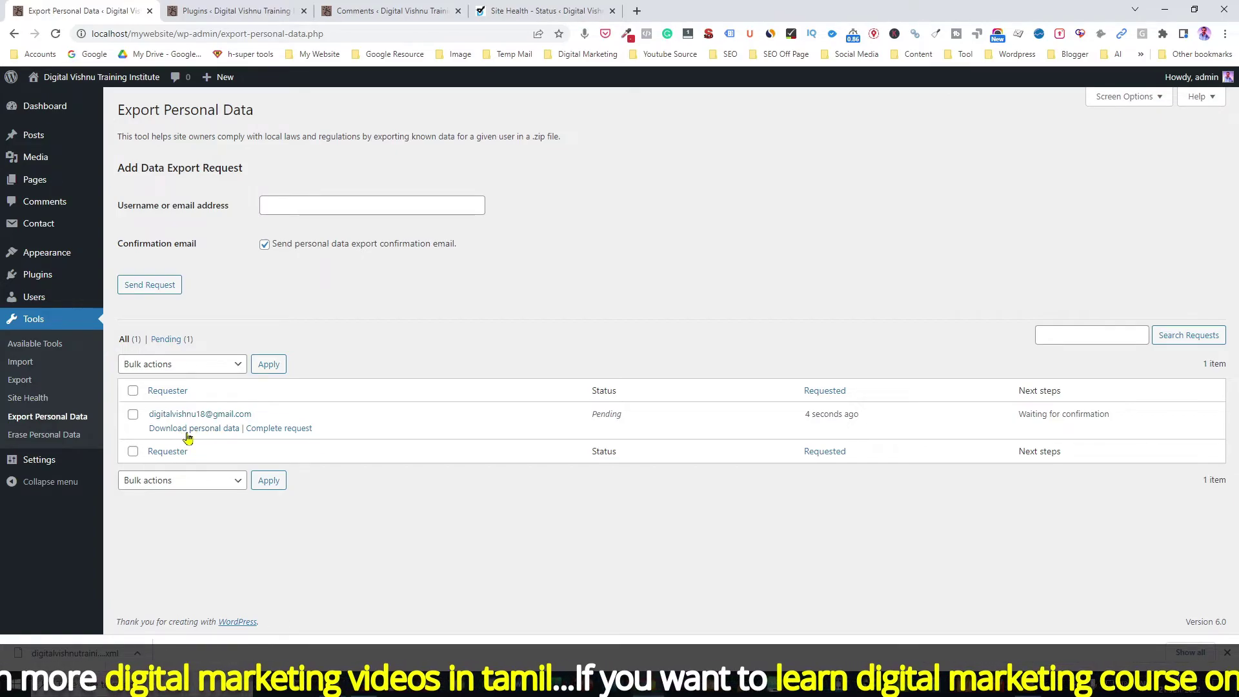
left_click(204, 429)
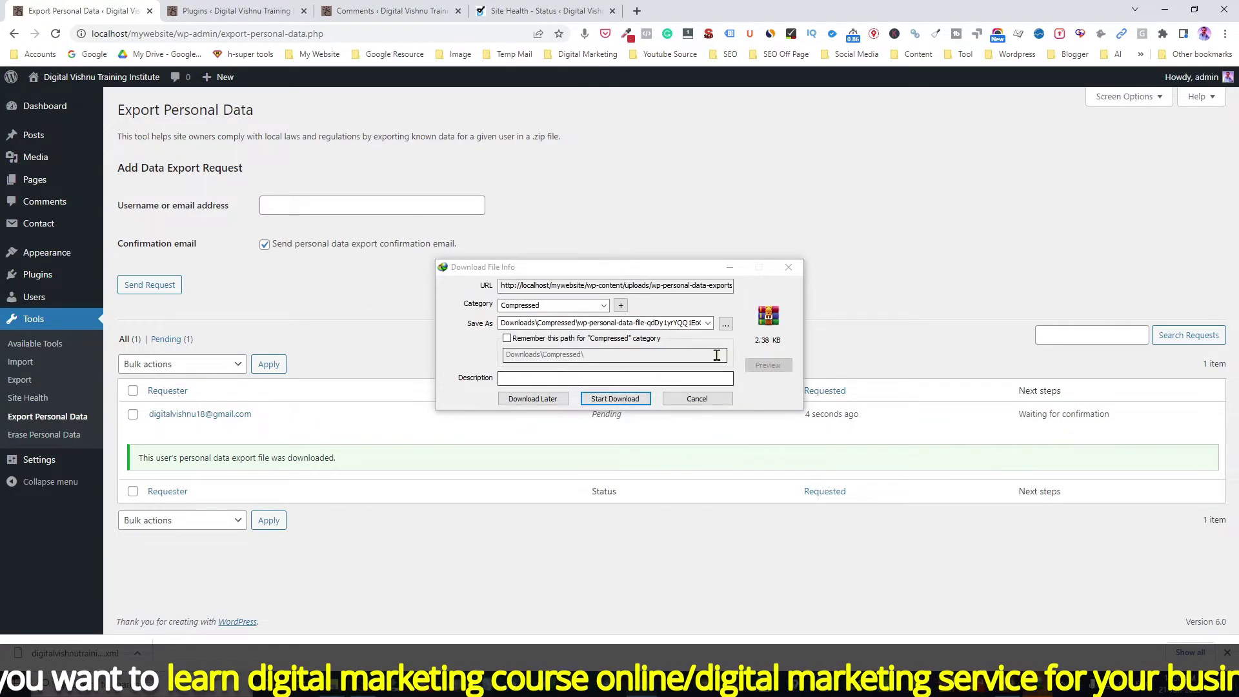
left_click(614, 398)
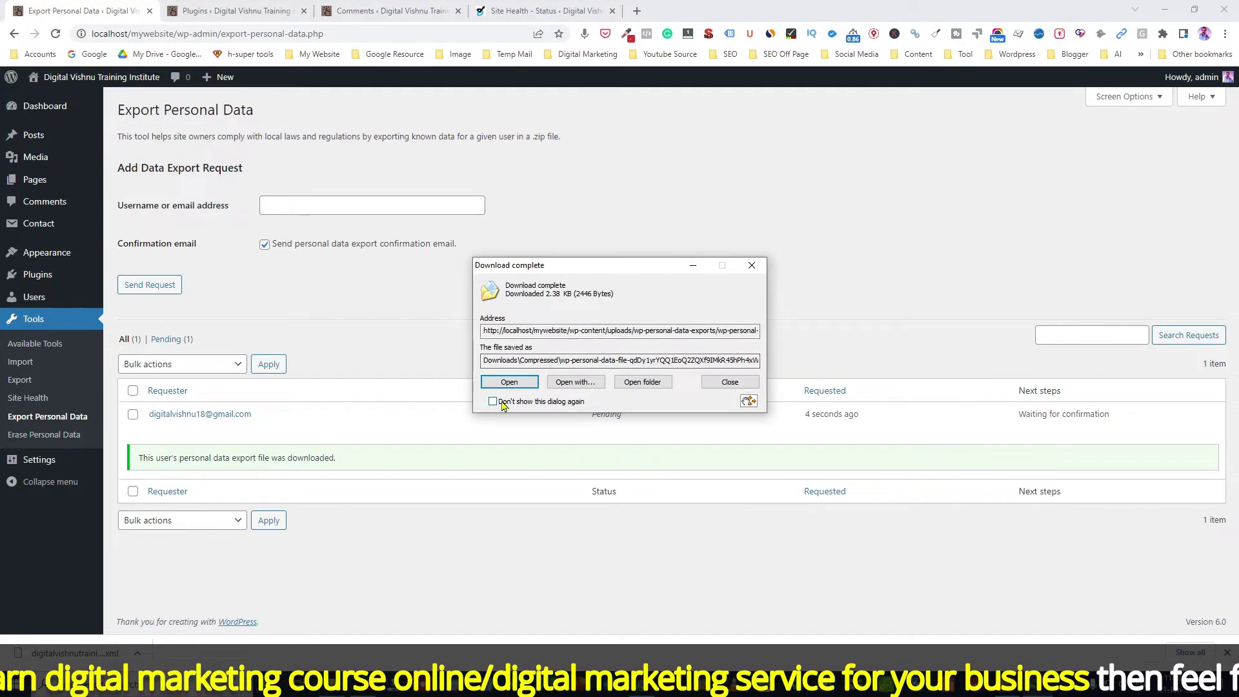
Extract the downloaded wp-personal-data-file archive in its folder and open the extracted index report in the browser
left_click(623, 383)
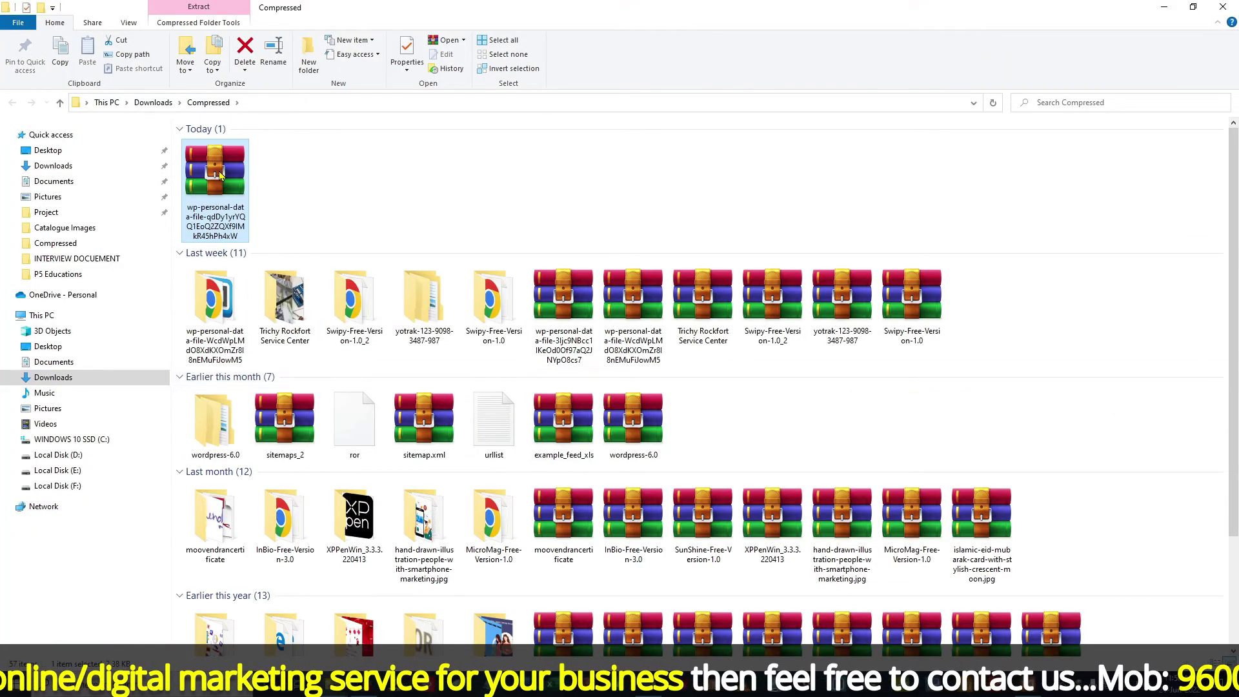
right_click(220, 174)
left_click(274, 252)
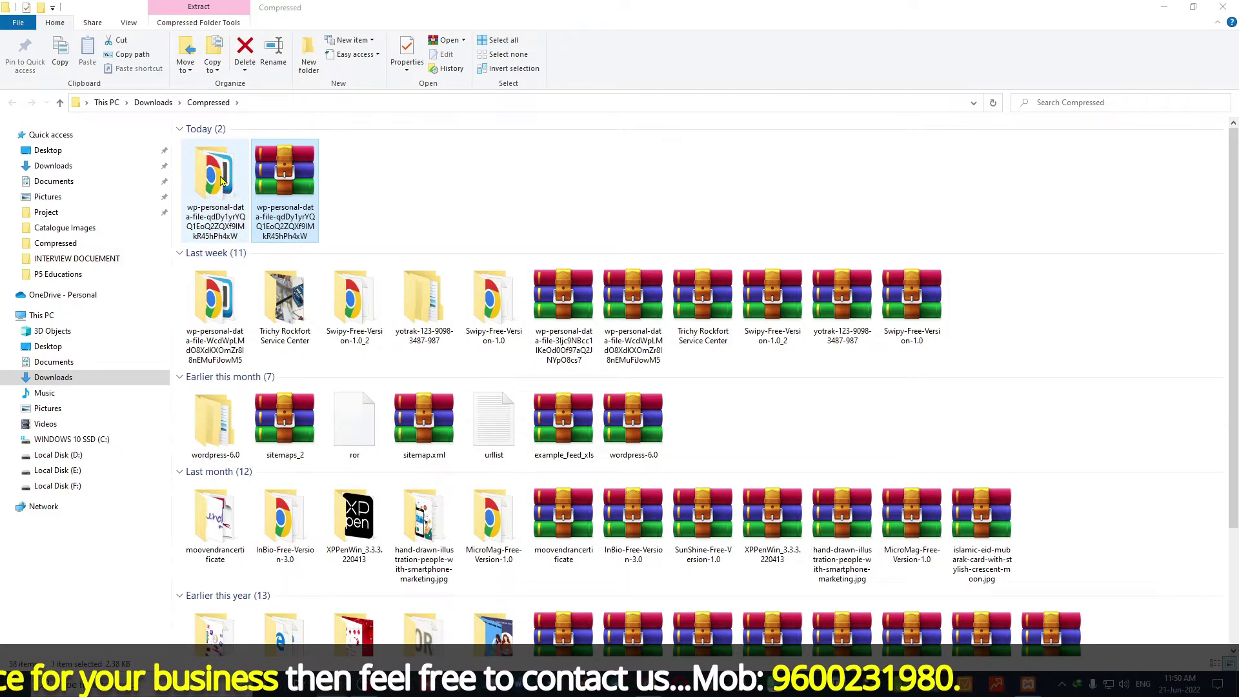
double_click(221, 180)
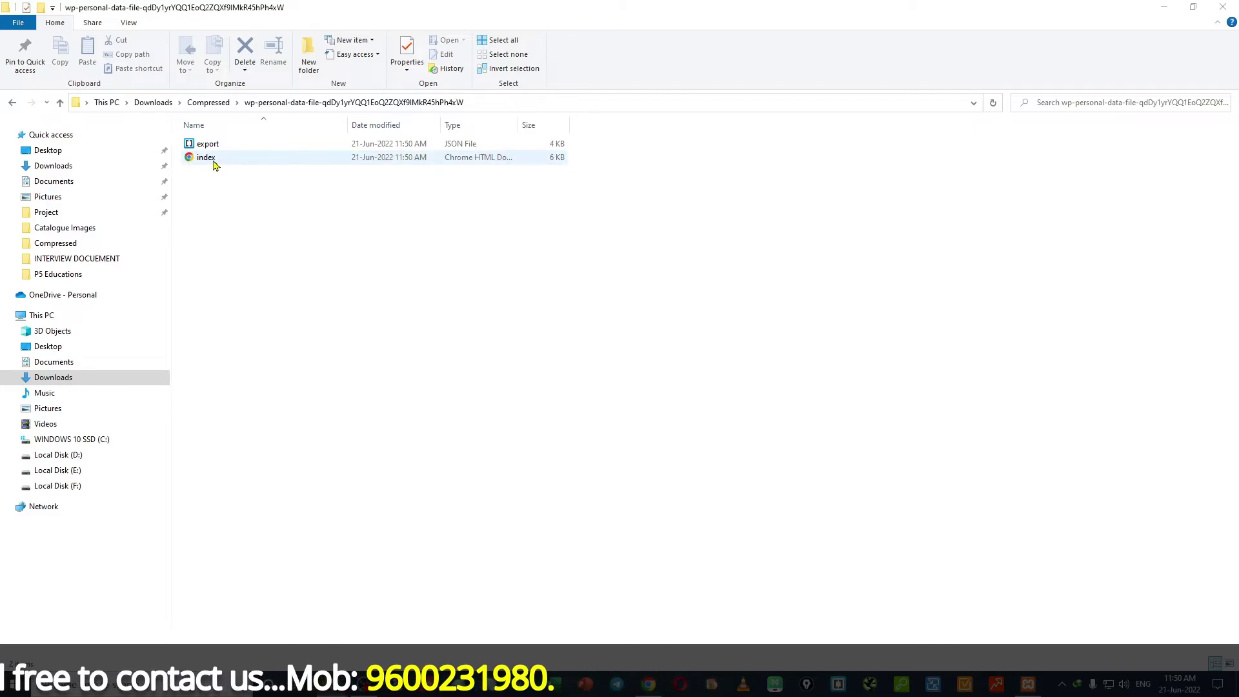
double_click(214, 164)
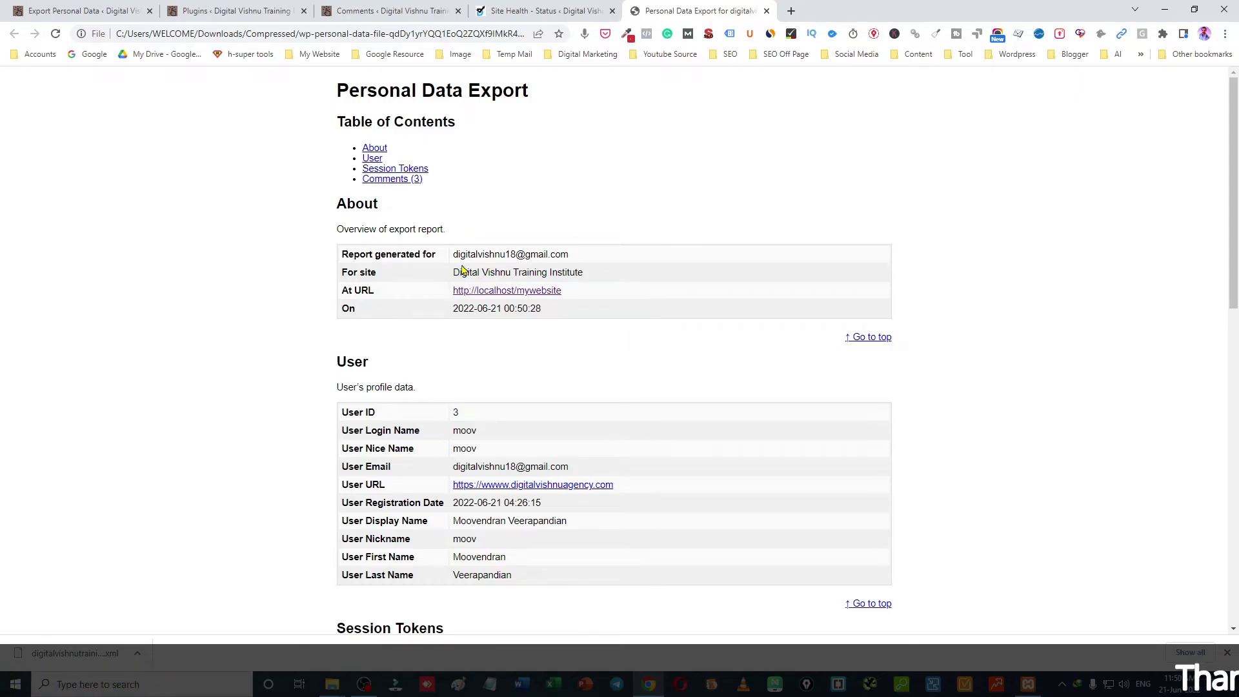
Compare the email address in the report's About section with the author emails in the site's comments list
left_click_drag(461, 256, 581, 259)
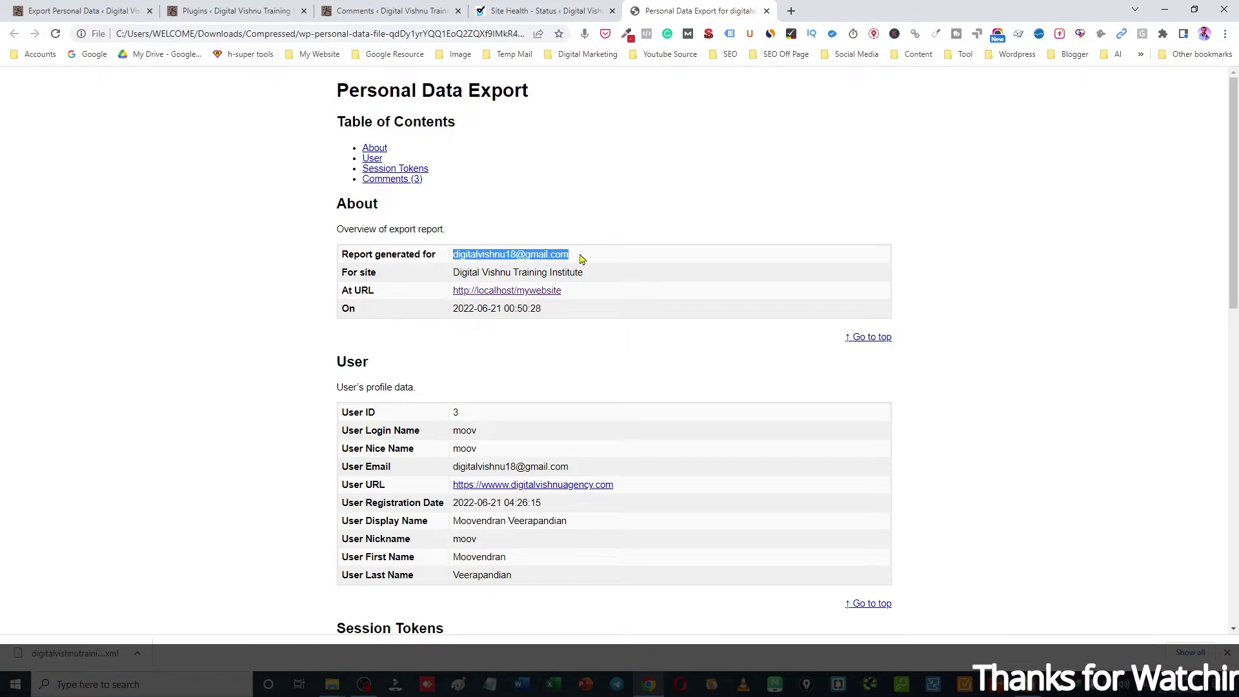
left_click(390, 10)
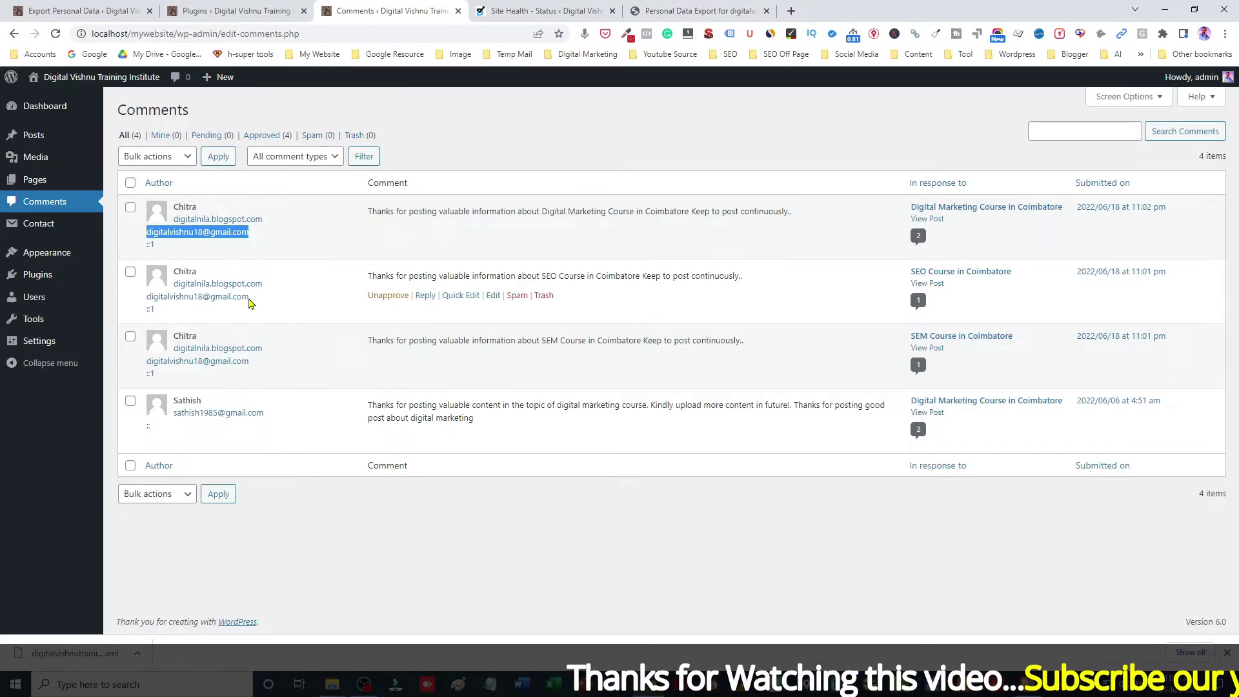
left_click(642, 11)
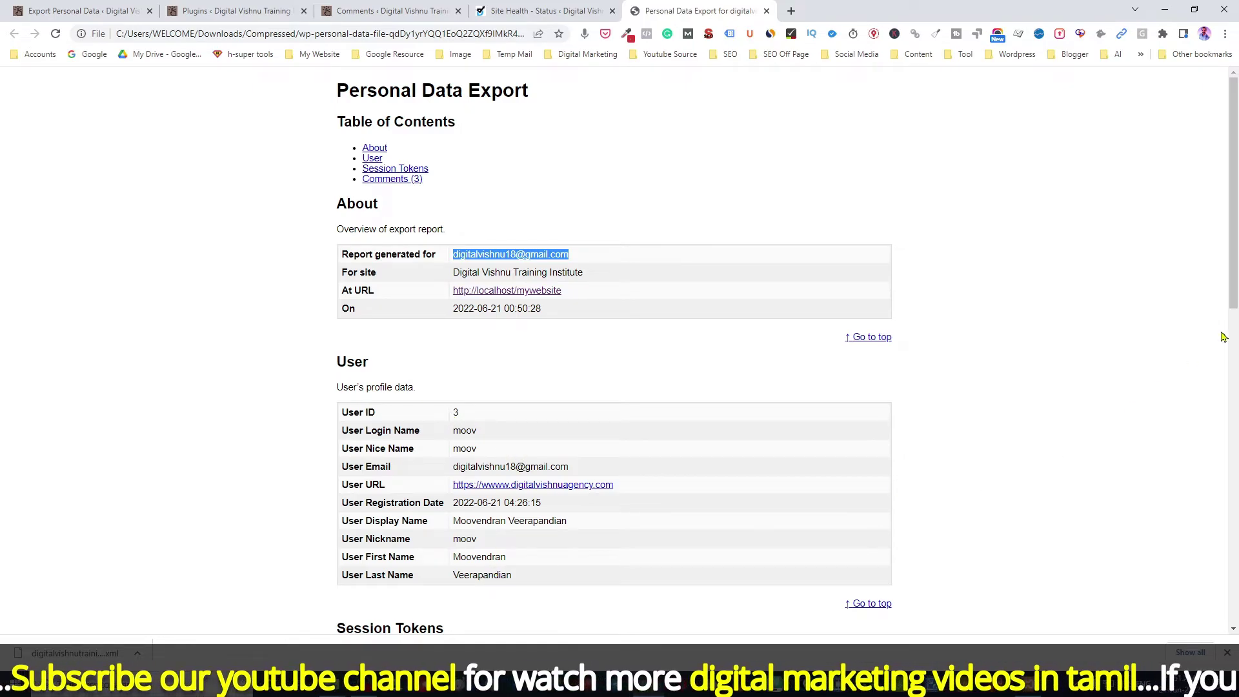
Examine the report's Comments section, checking the author's name, email and comment content of each exported comment
left_click_drag(1234, 271, 1236, 499)
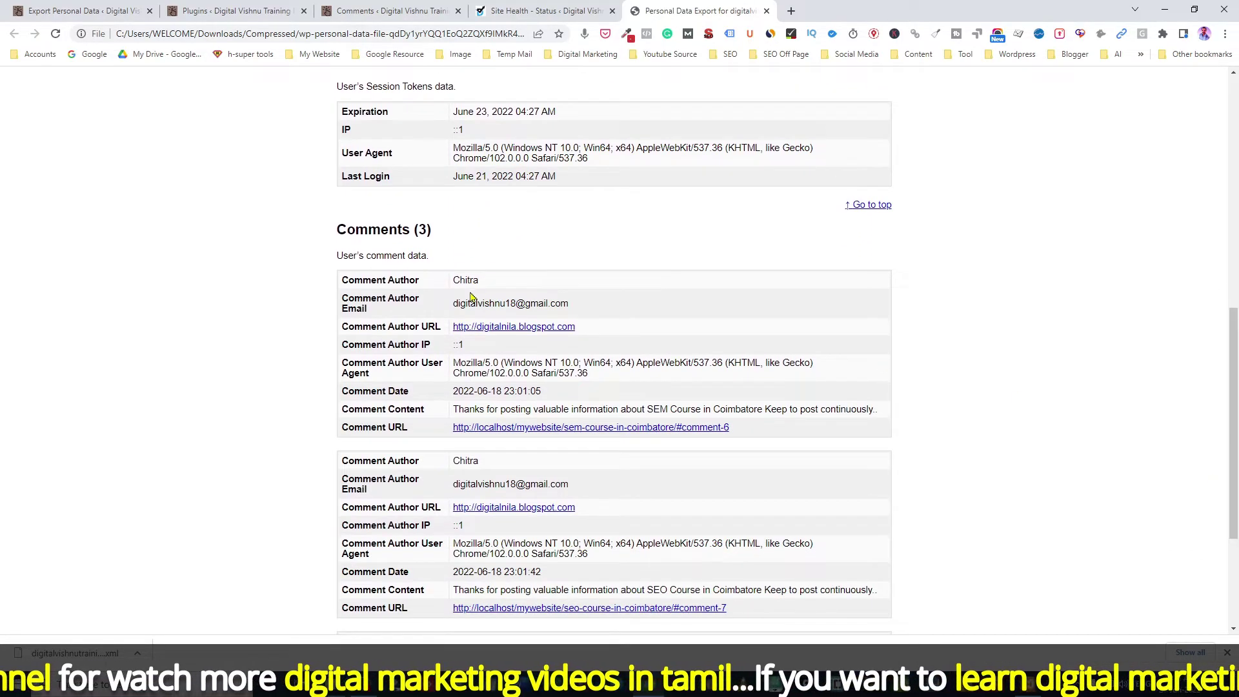
left_click_drag(456, 279, 578, 304)
key("ctrl+c")
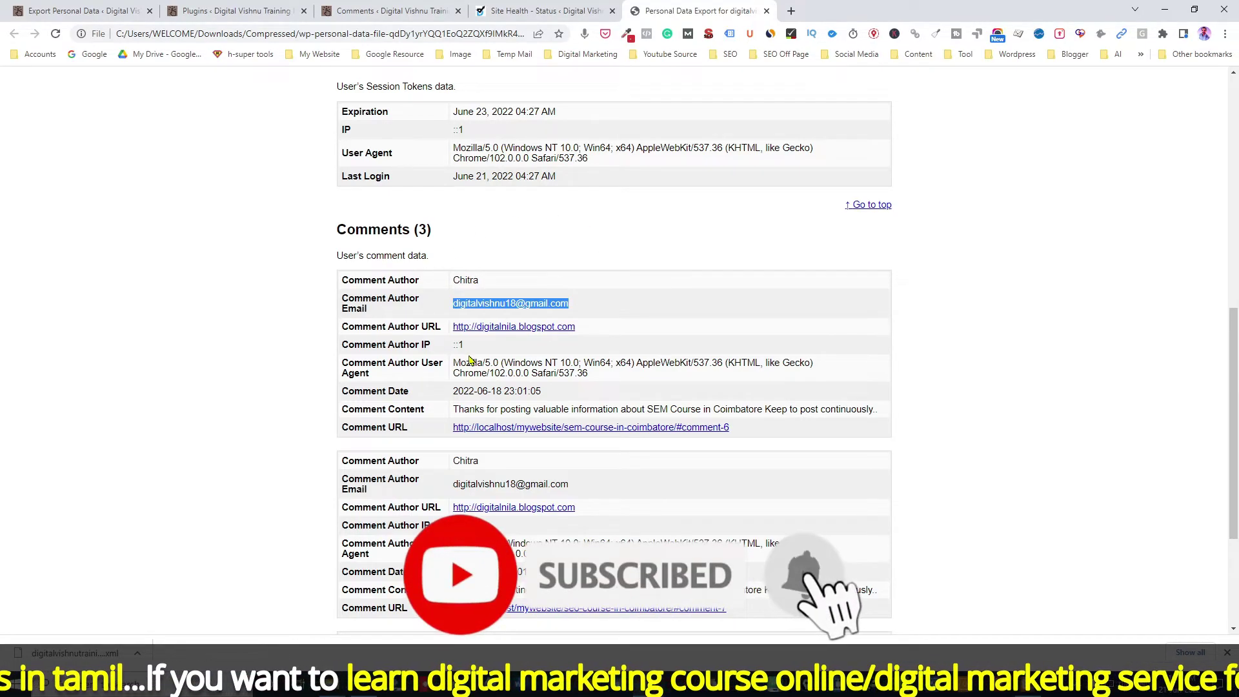
left_click_drag(457, 410, 863, 414)
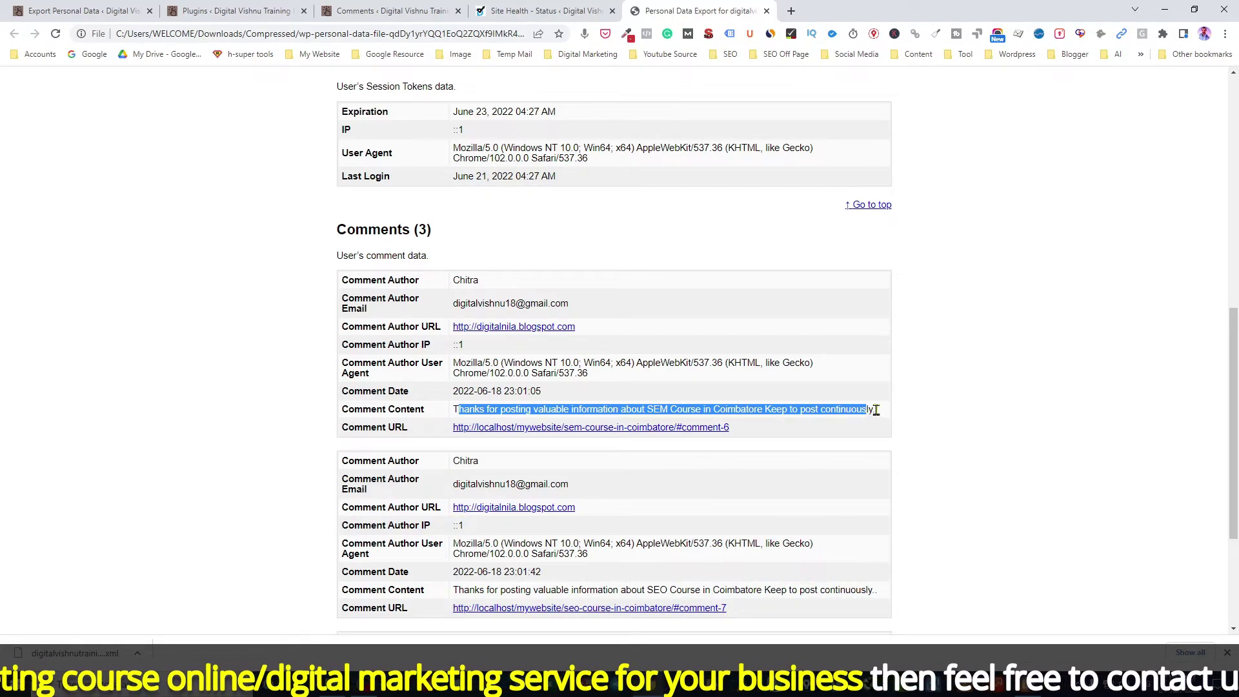
left_click_drag(1231, 390, 1236, 440)
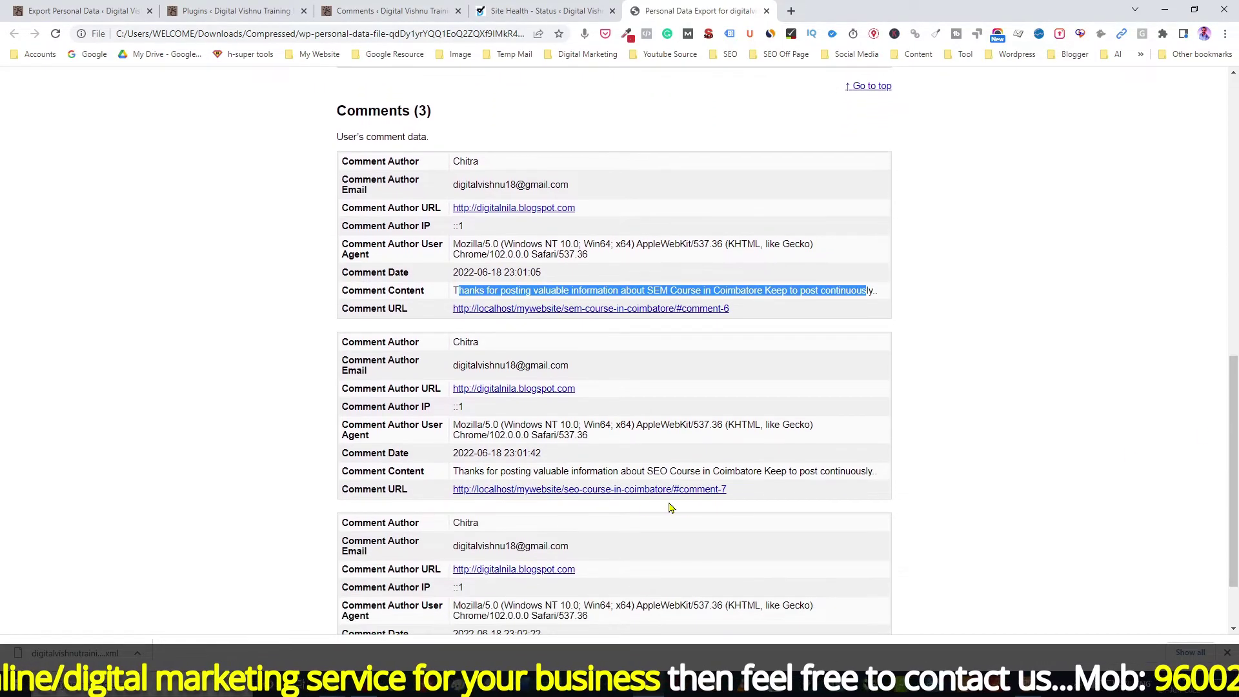
left_click_drag(458, 470, 646, 470)
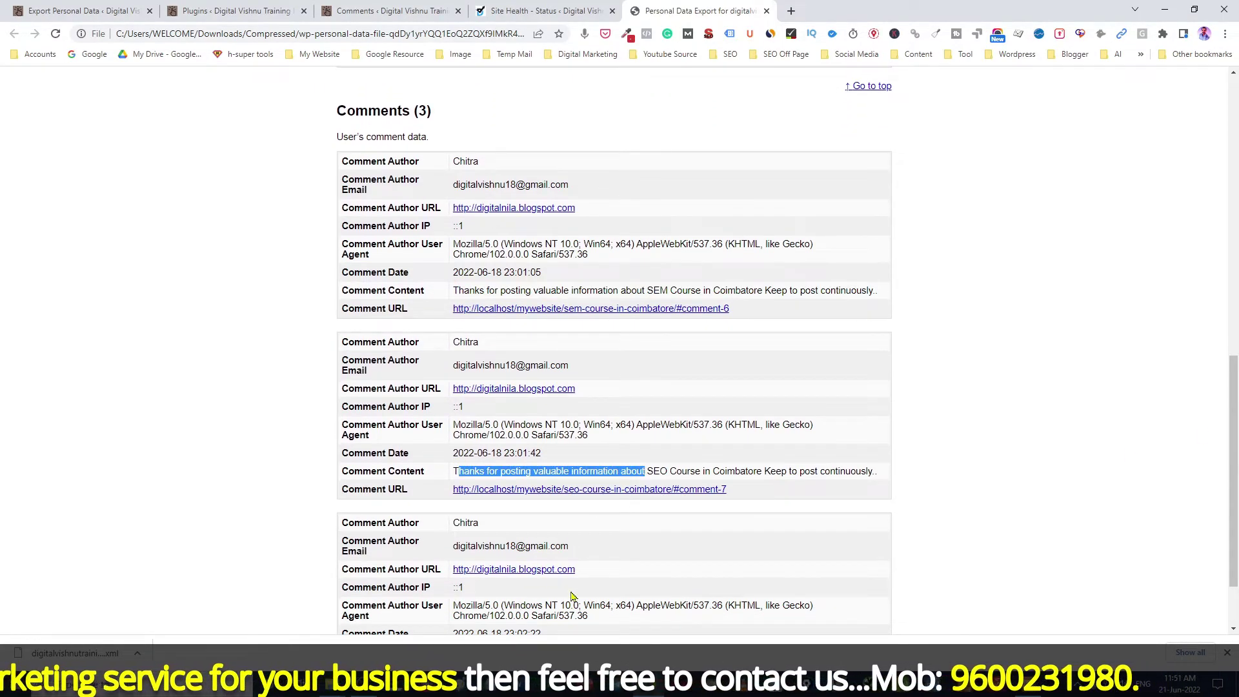
left_click_drag(1232, 477, 1232, 513)
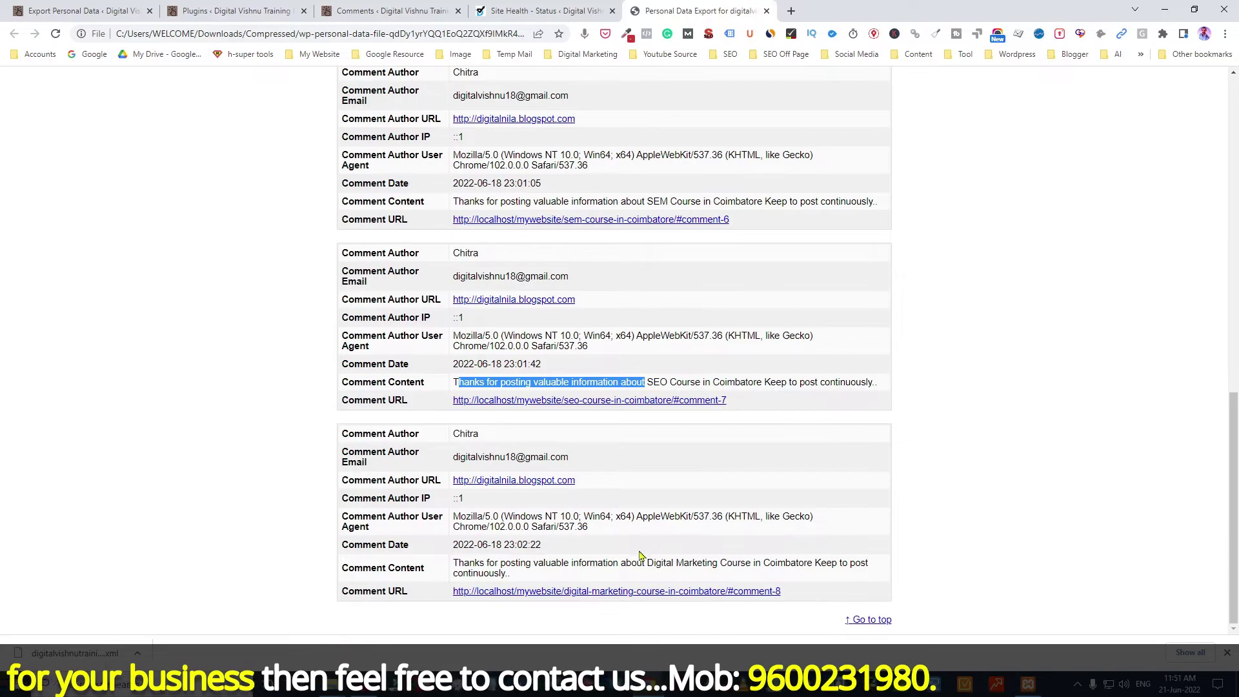
left_click_drag(495, 567, 629, 565)
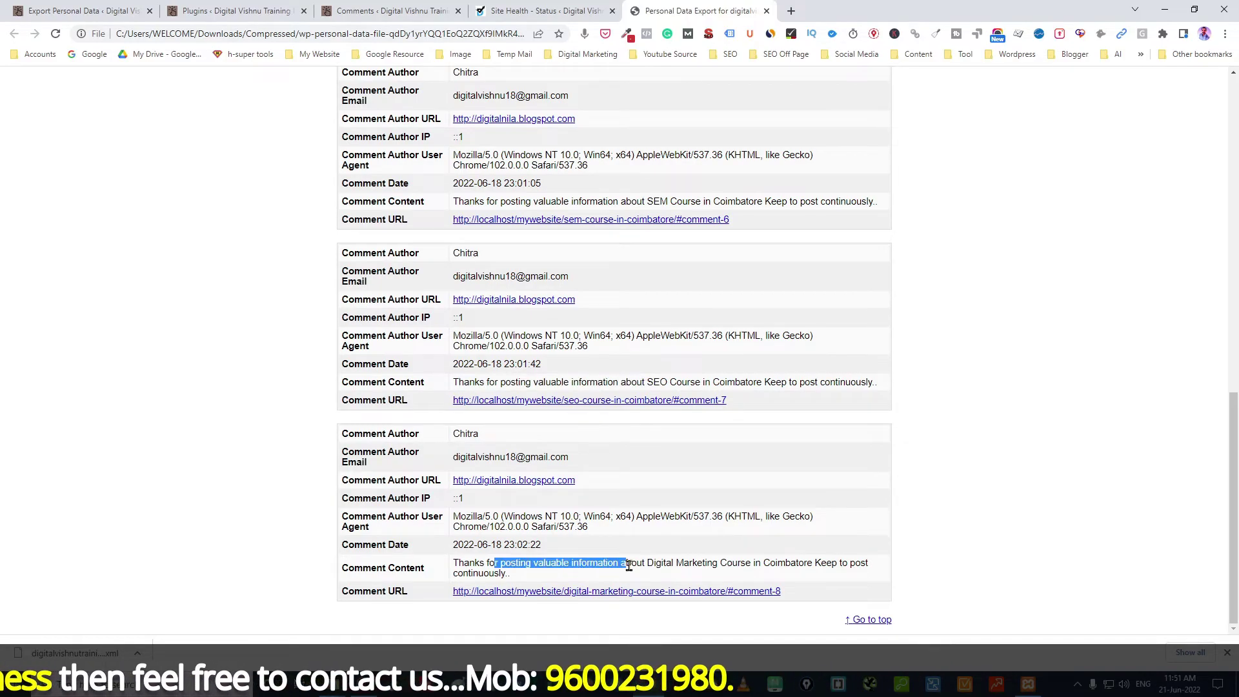
Open the Erase Personal Data tool and copy the email address of the newest comment's author from the comments list
left_click(56, 11)
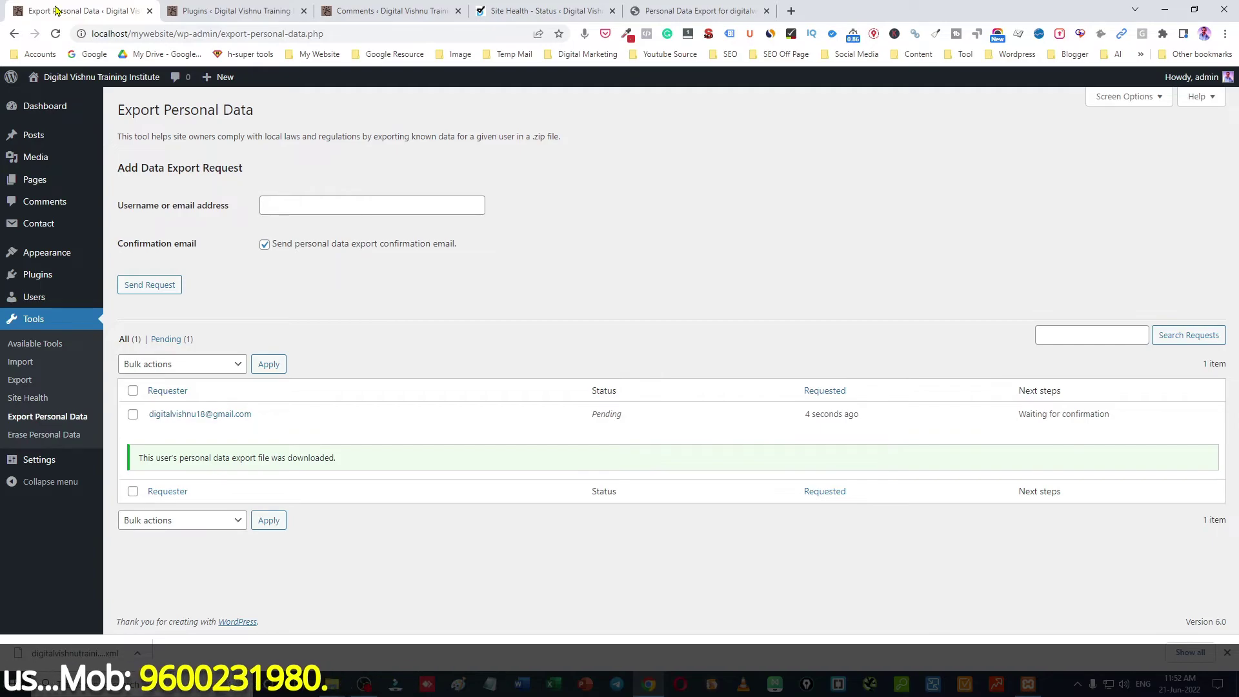
left_click(40, 436)
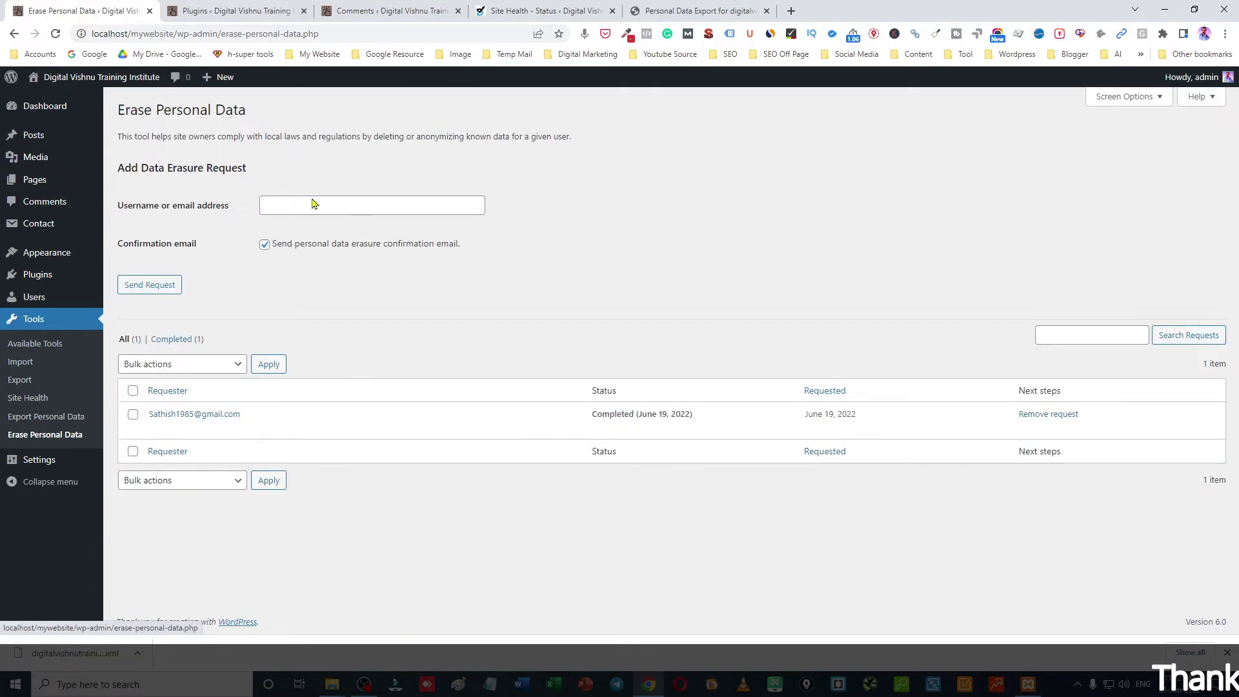
left_click(244, 12)
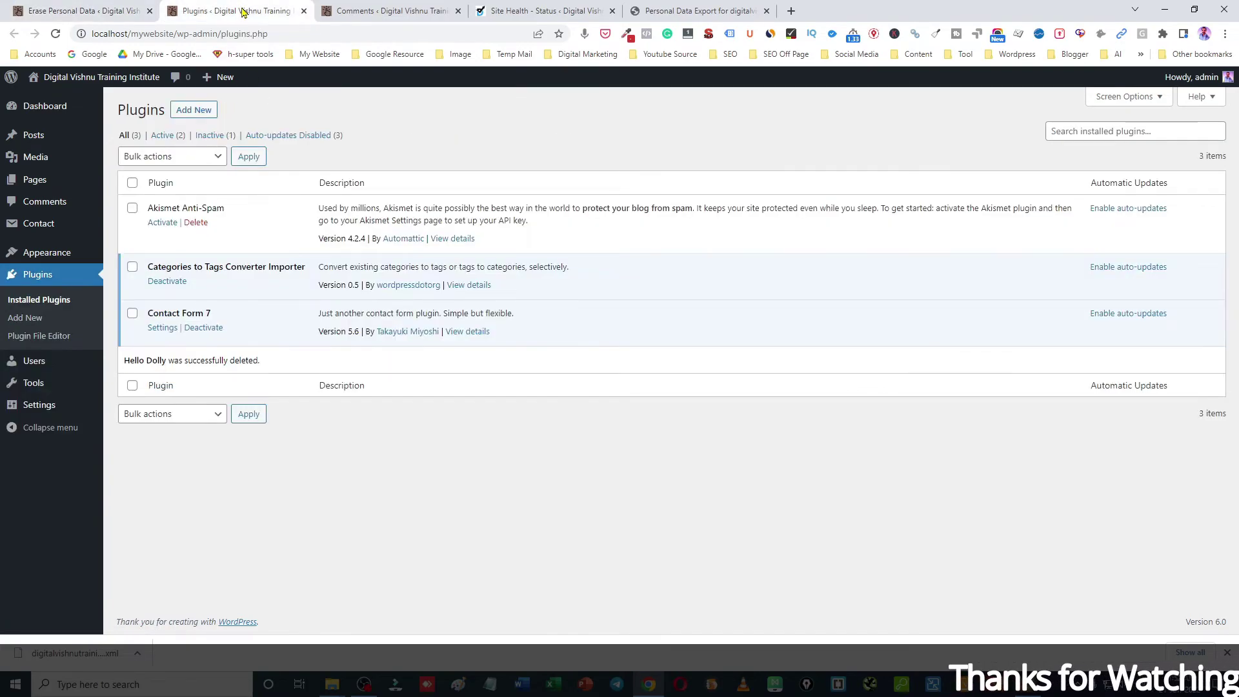
left_click(378, 11)
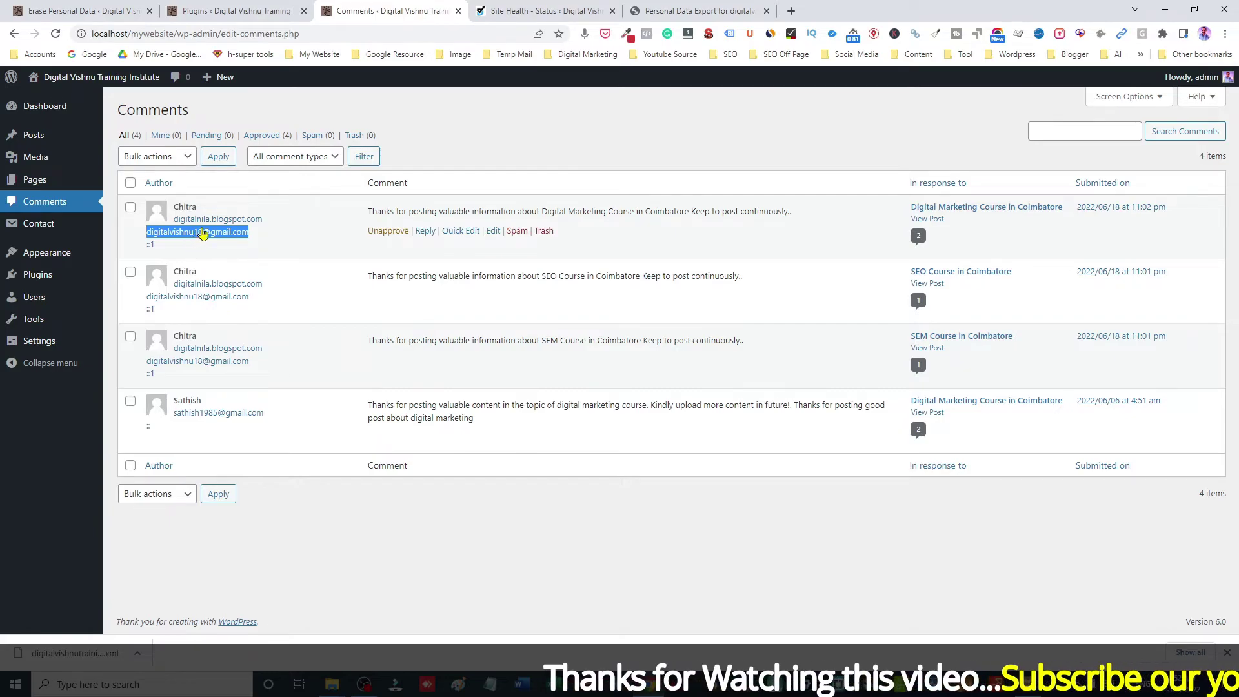
right_click(165, 233)
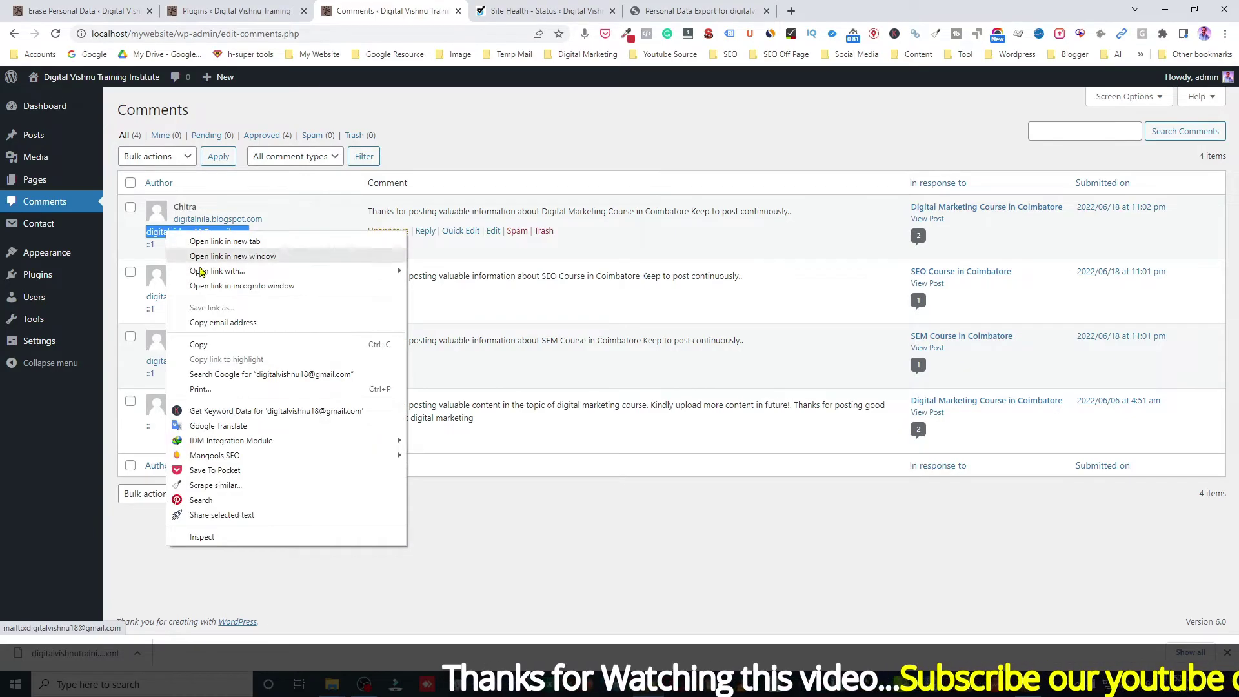
left_click(200, 344)
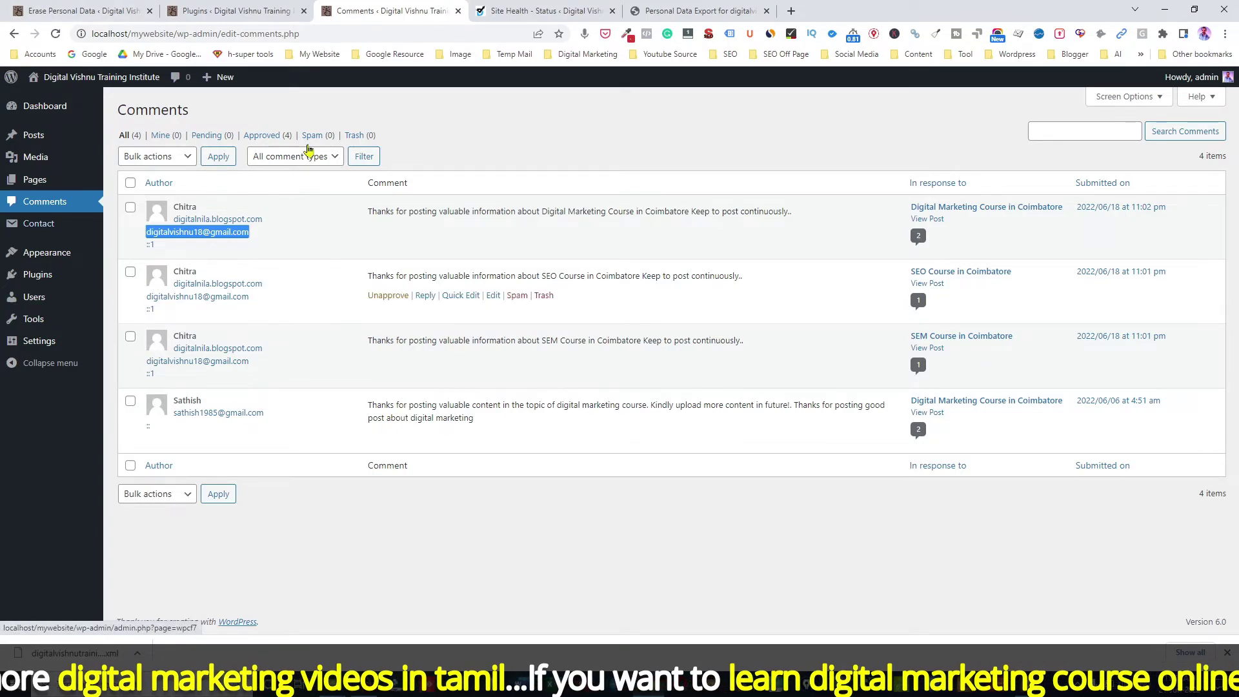
Submit a data erasure request for the copied email address, leaving the confirmation email enabled
left_click(71, 11)
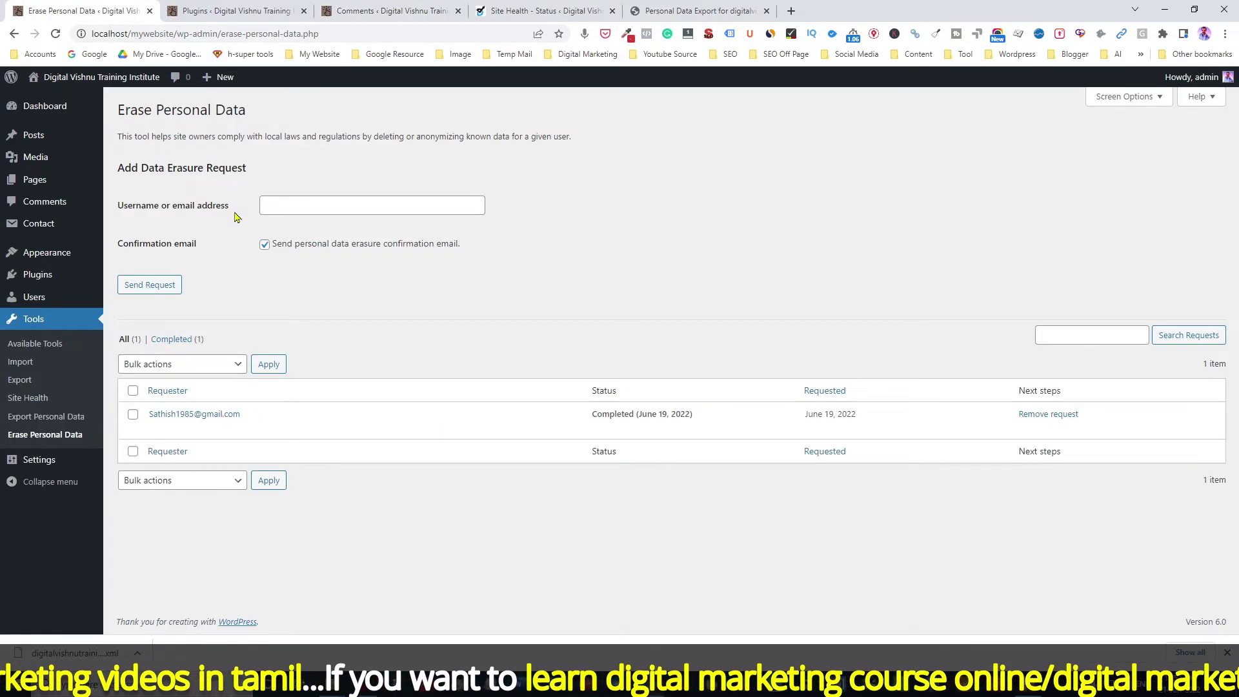
left_click(296, 209)
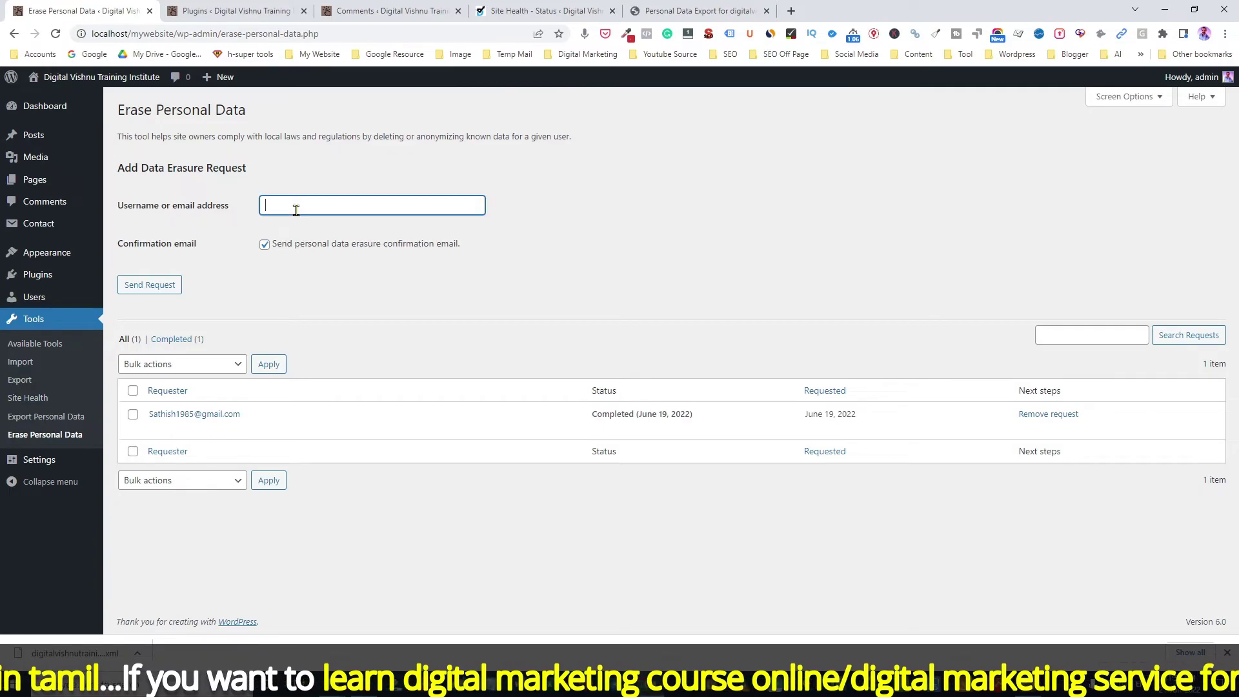
key("ctrl+v")
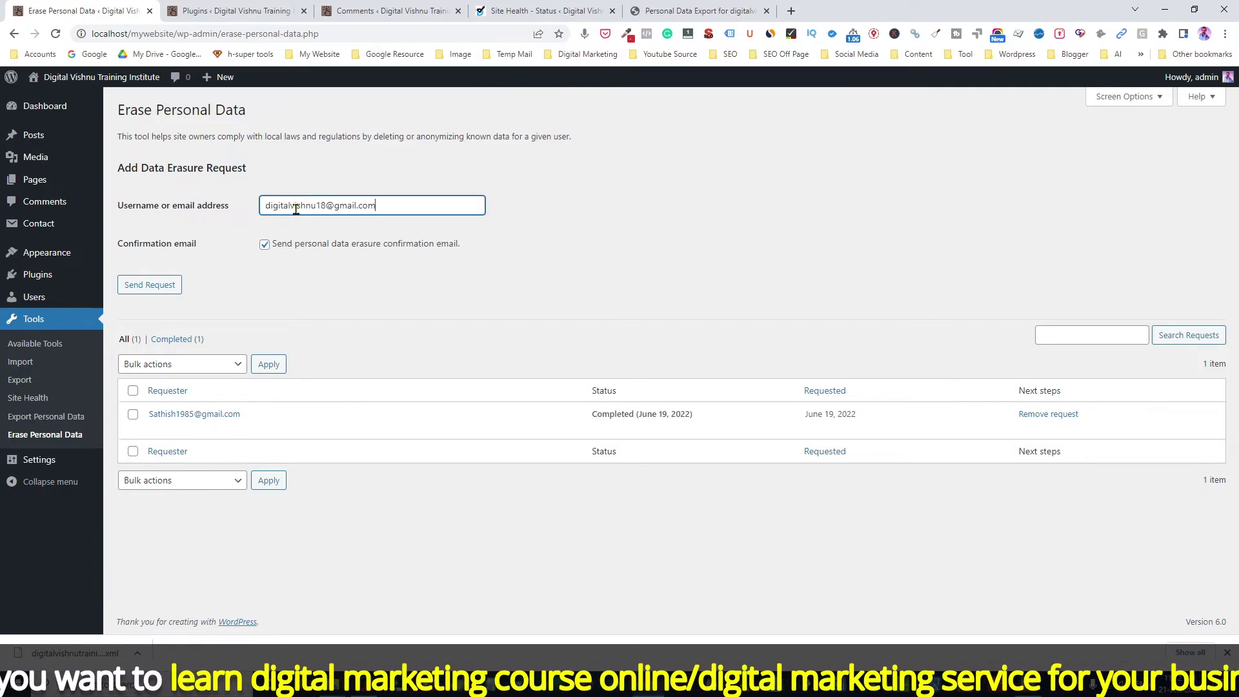
left_click(149, 286)
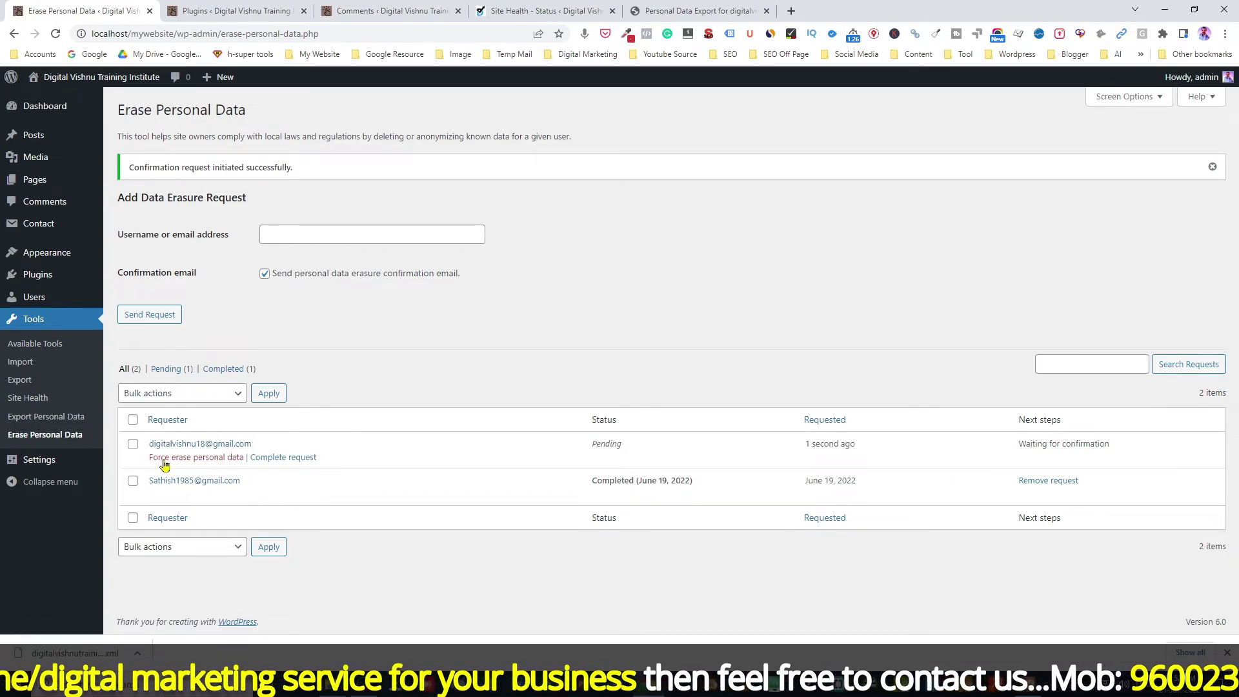
Force erase the pending requester's personal data and check the author details in the reloaded comments list
left_click(214, 458)
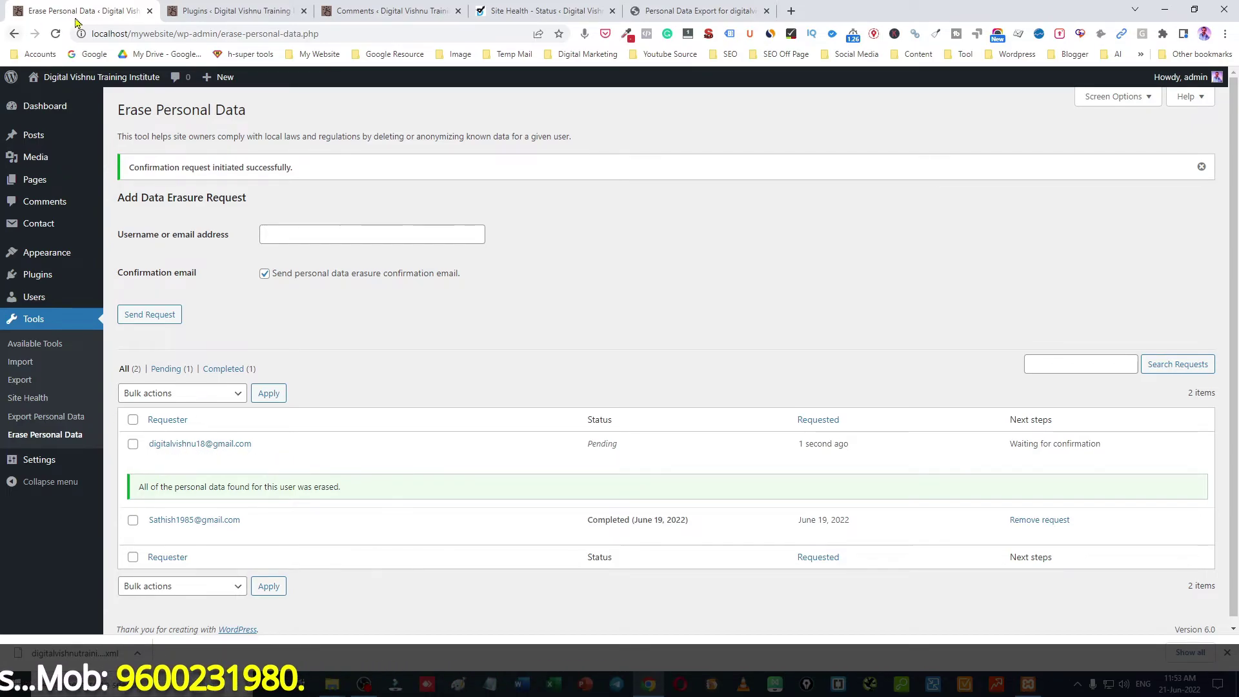
key("ctrl+3")
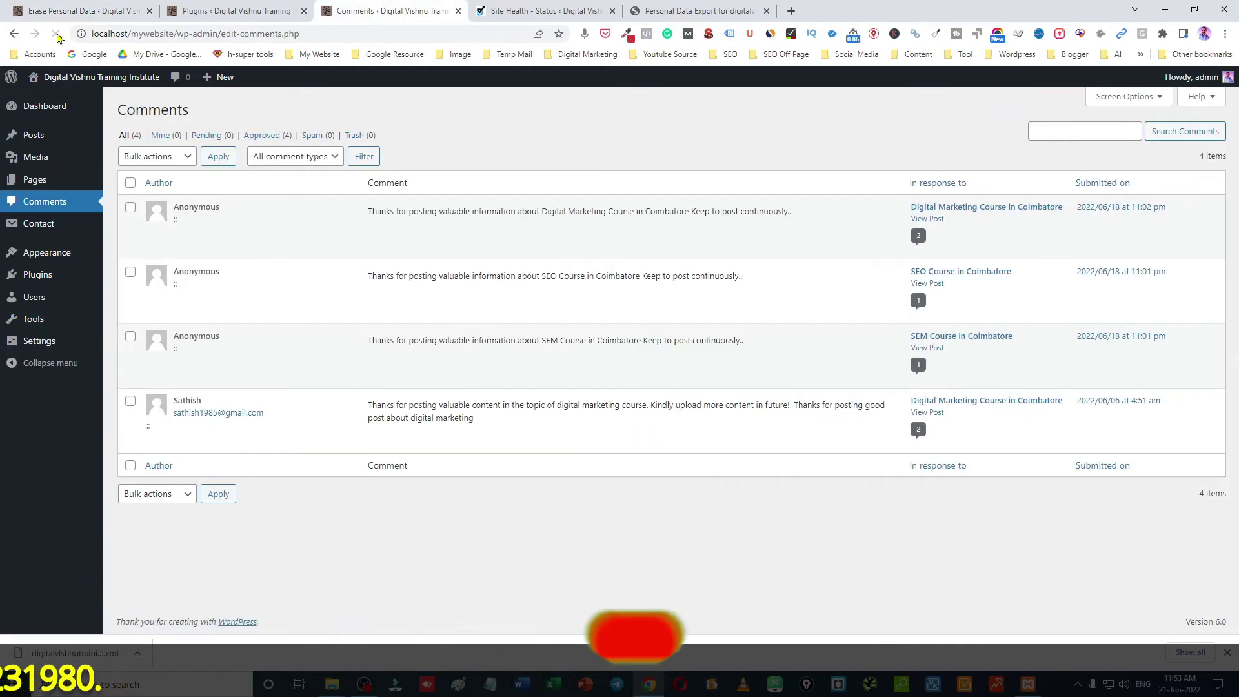
mouse_move(198, 206)
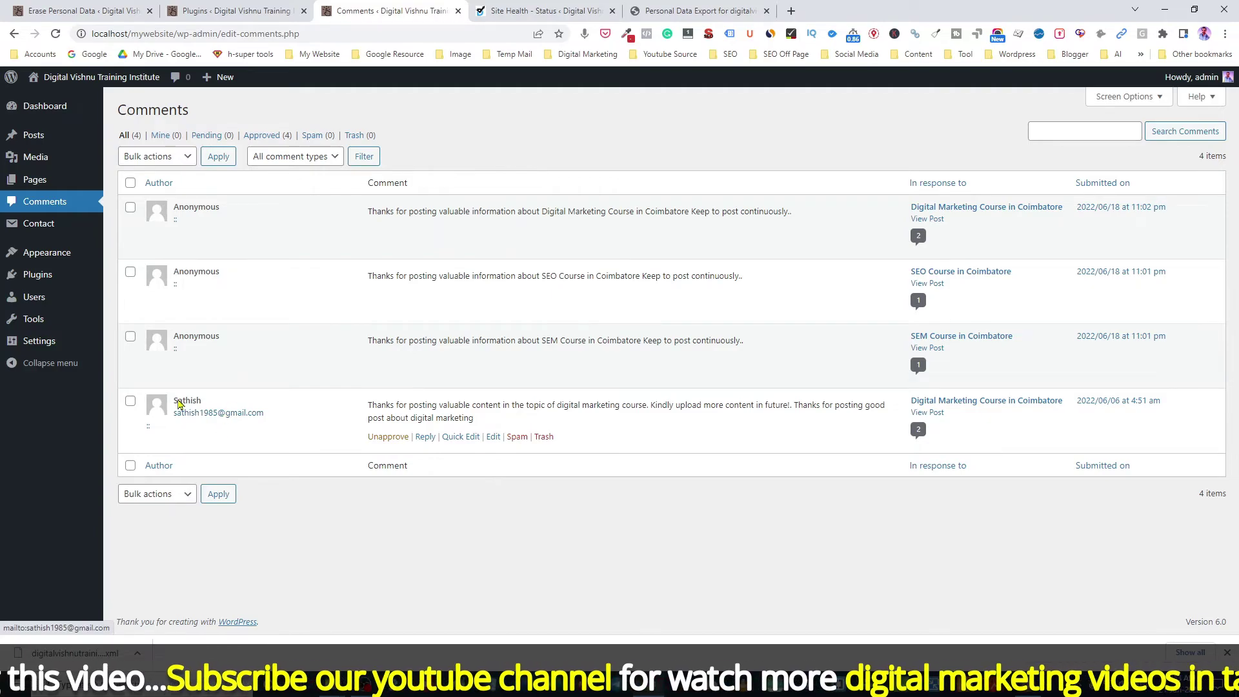
Submit a data erasure request for the oldest comment's author, using the email address copied from the comments list
left_click(66, 8)
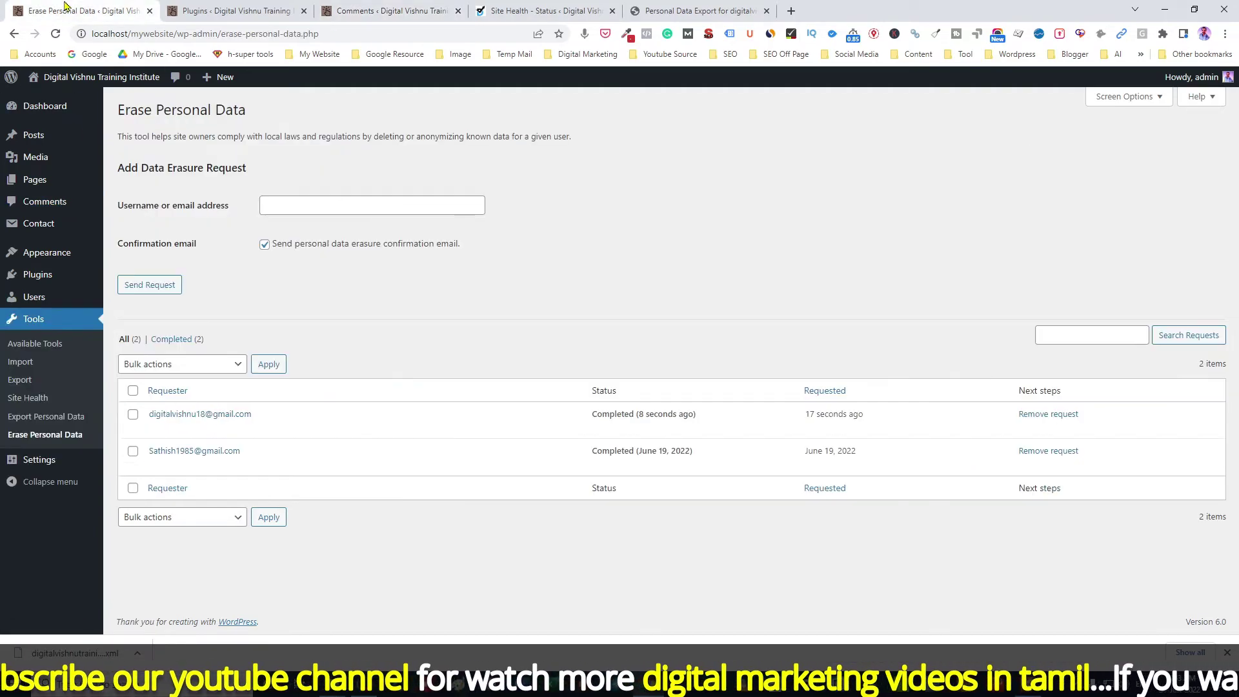
left_click(360, 10)
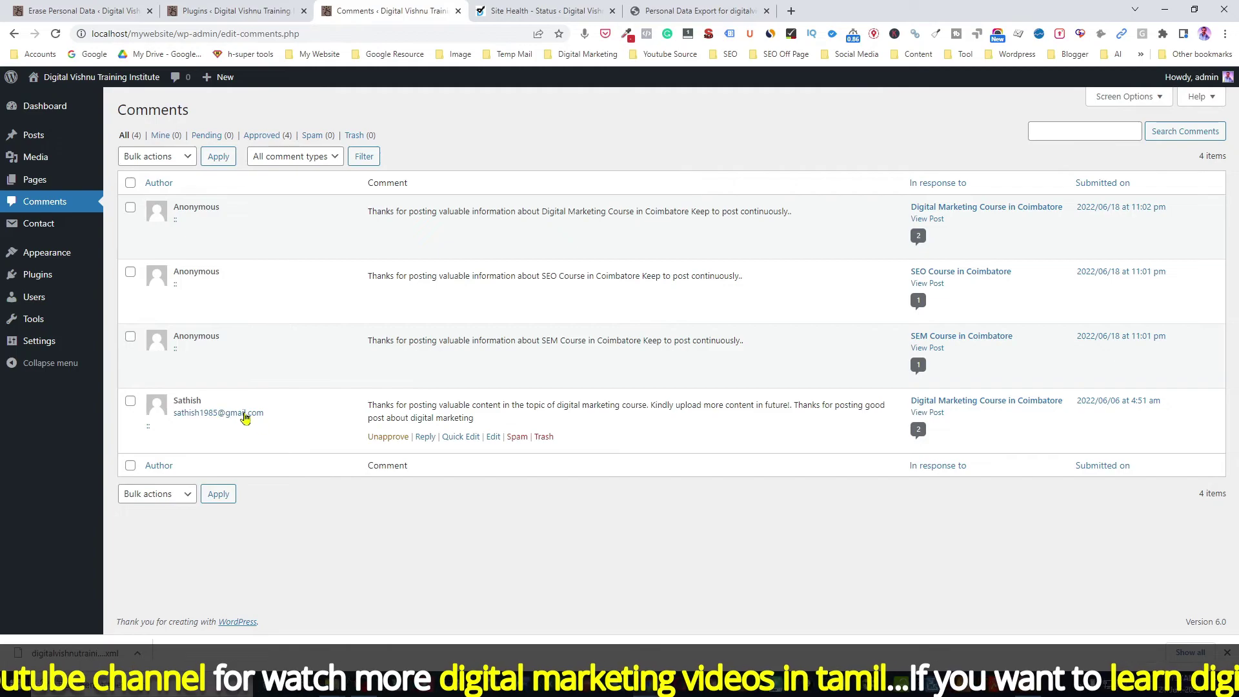
left_click_drag(266, 414, 174, 416)
key("ctrl+c")
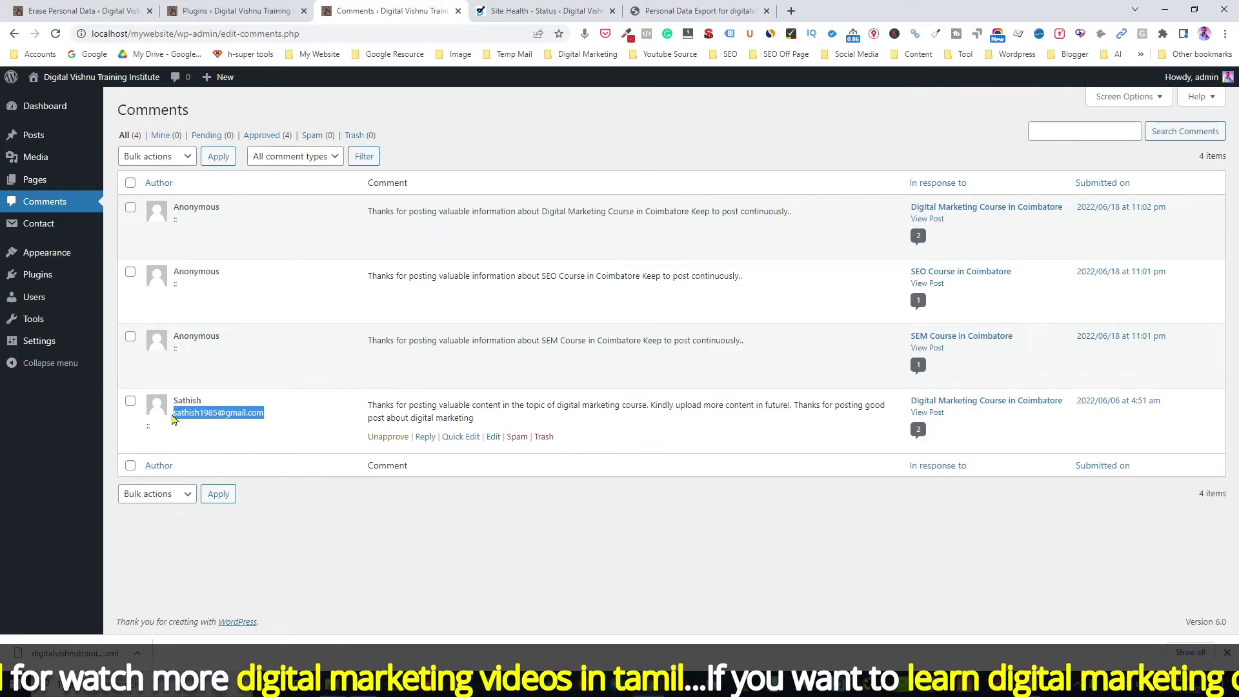
left_click(83, 9)
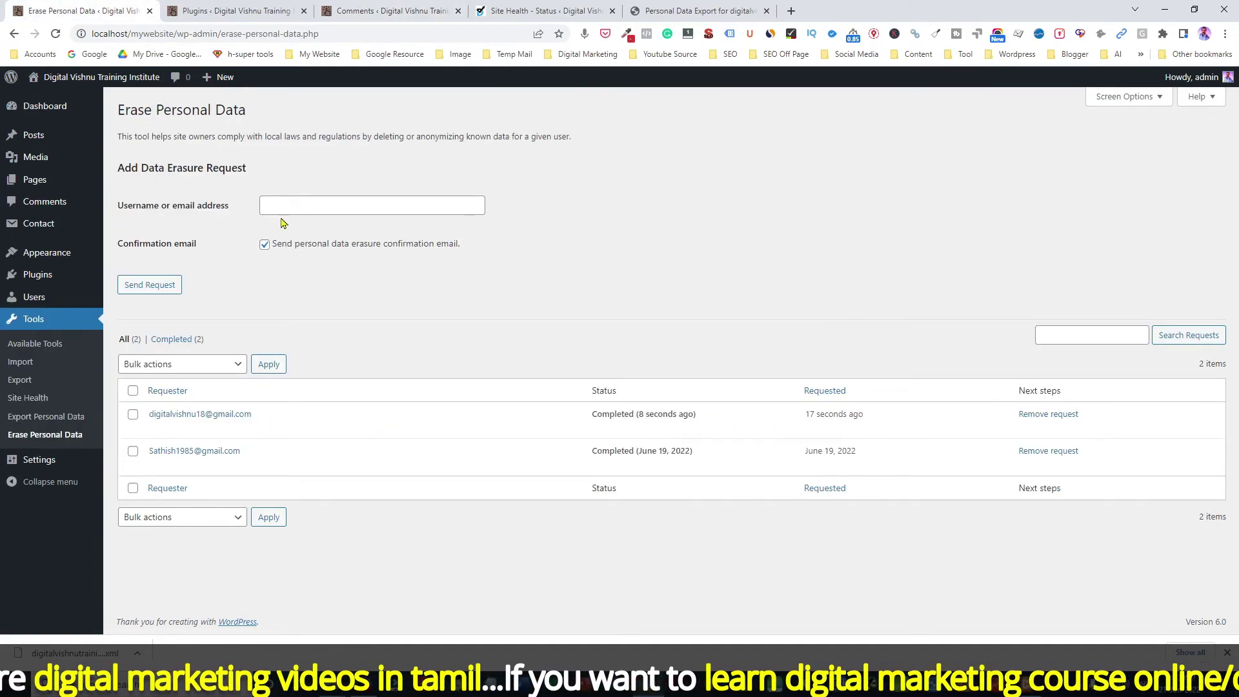
left_click(291, 203)
key("ctrl+v")
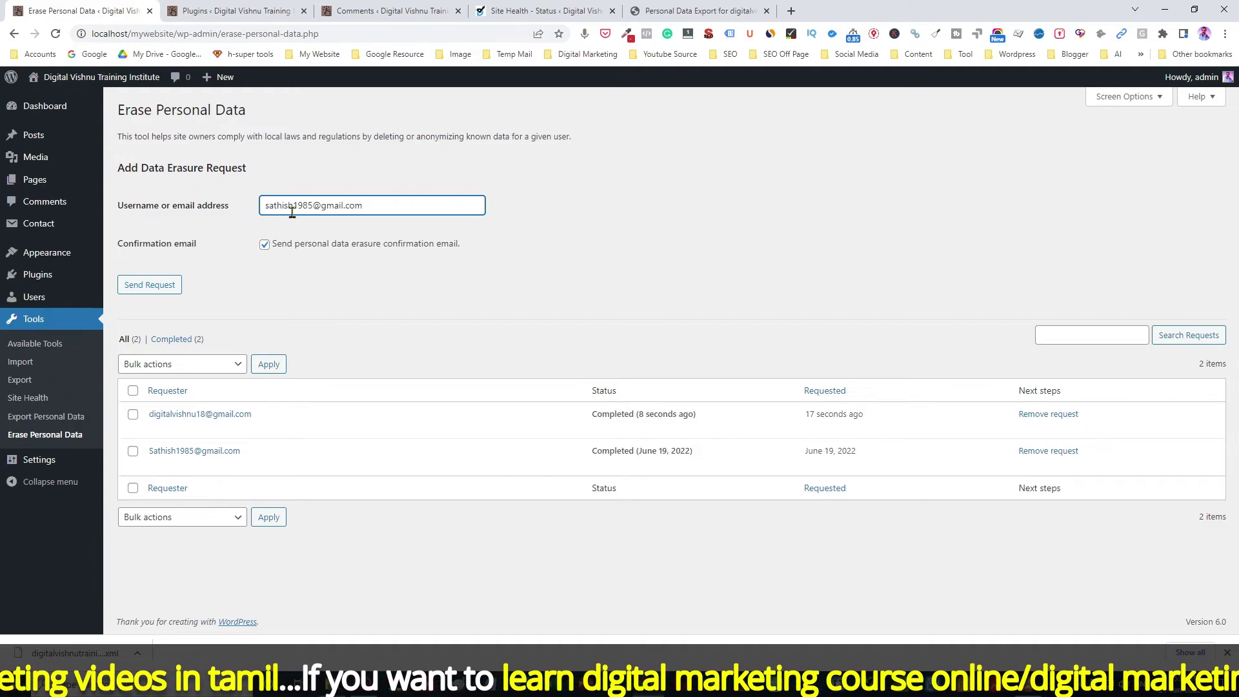
left_click(148, 284)
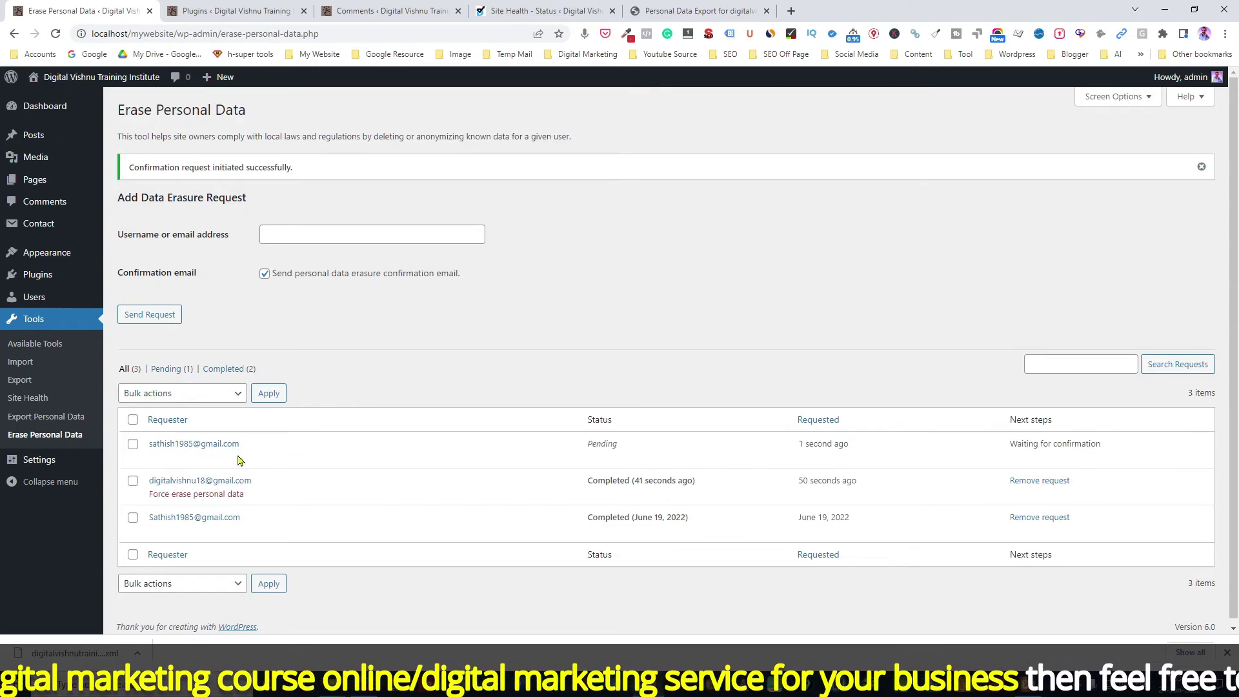
Force erase the personal data of the second pending requester and reload the comments list to check the oldest comment's author
mouse_move(185, 447)
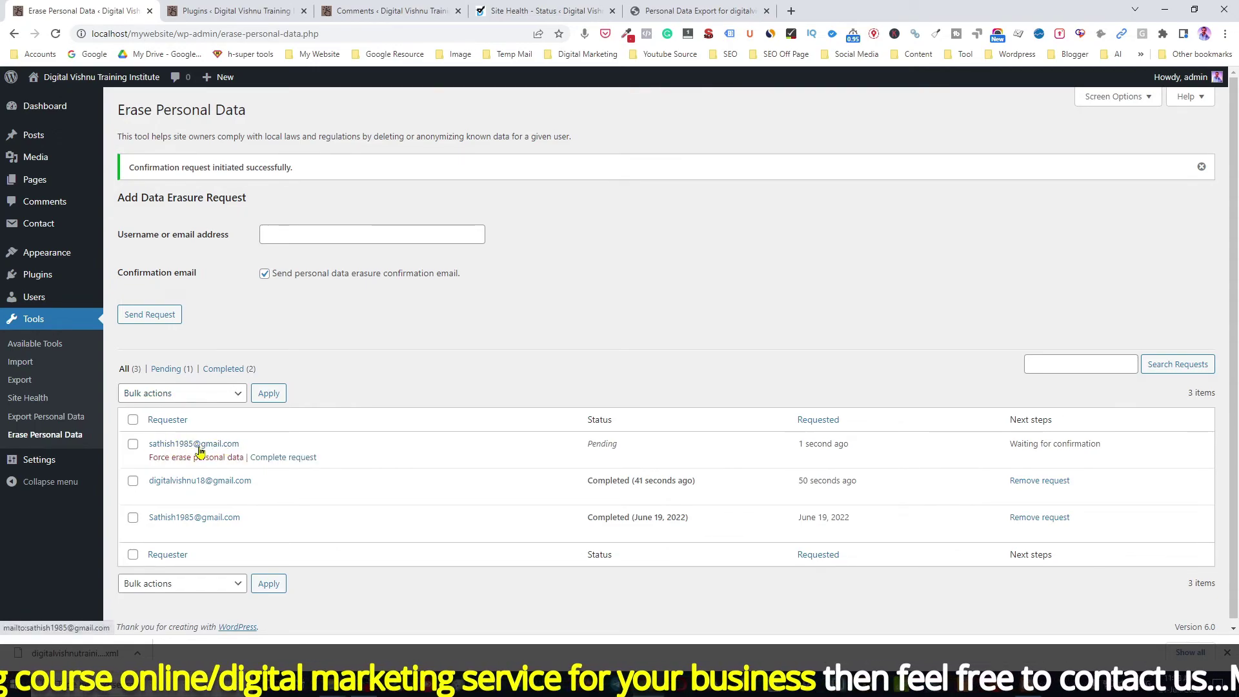
left_click(189, 459)
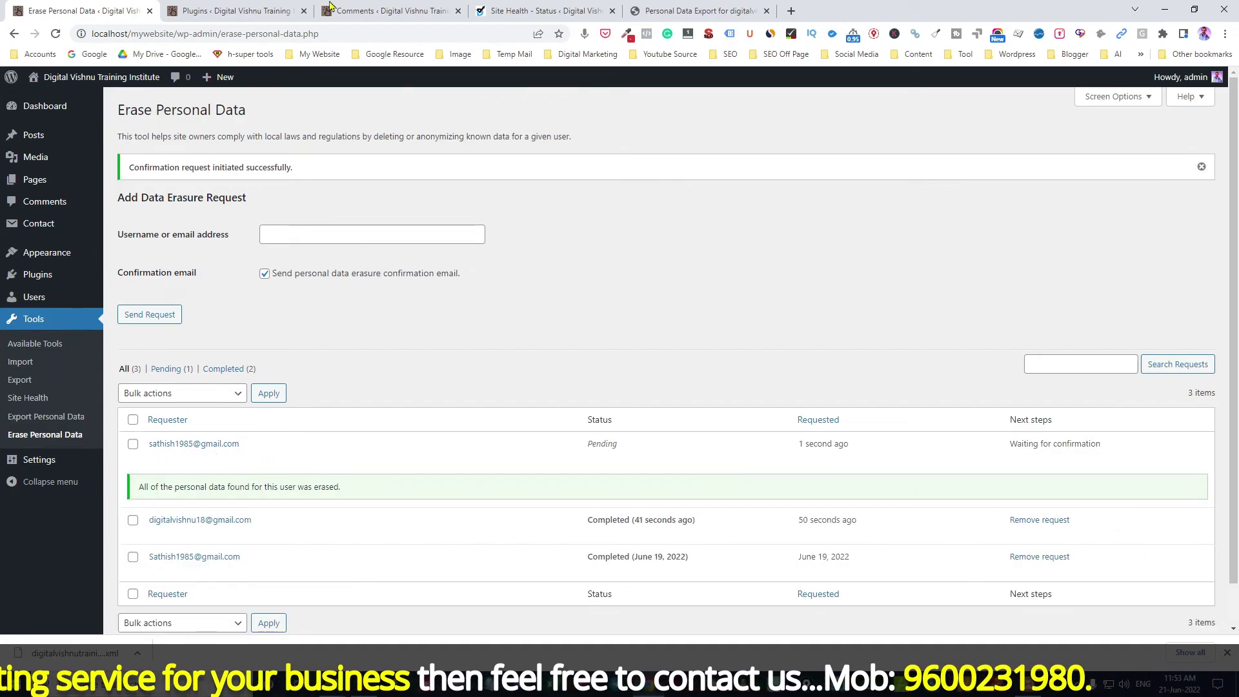
left_click(387, 10)
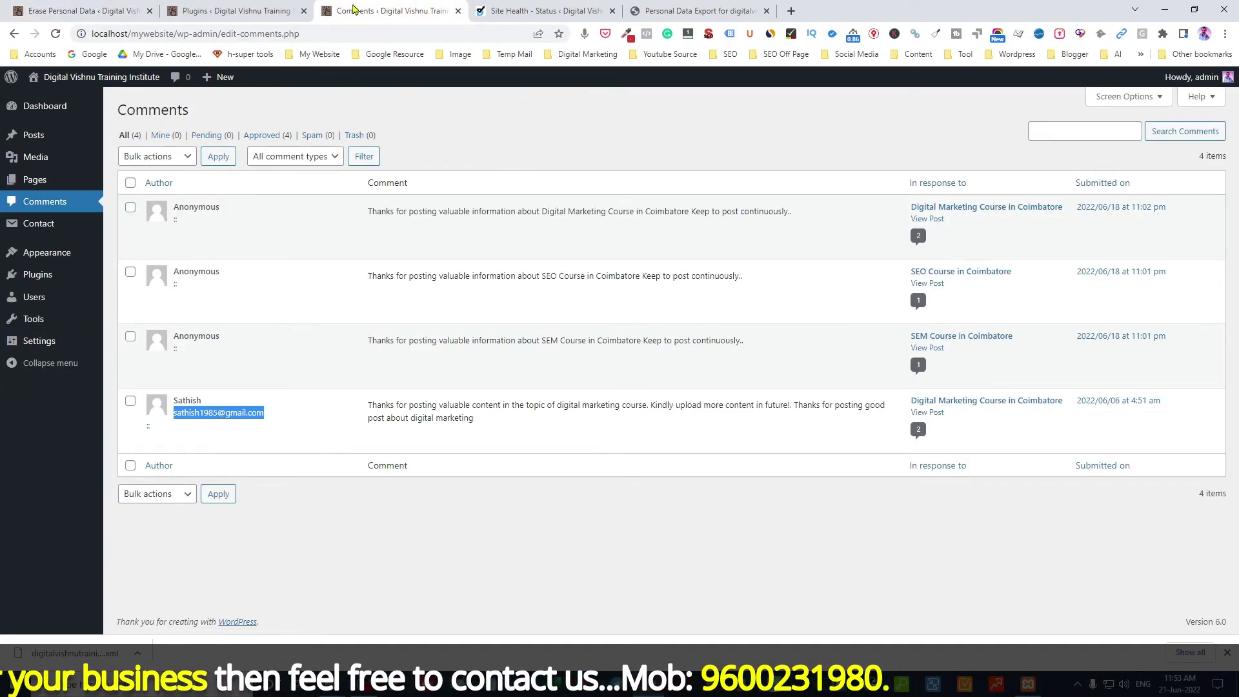
key("F5")
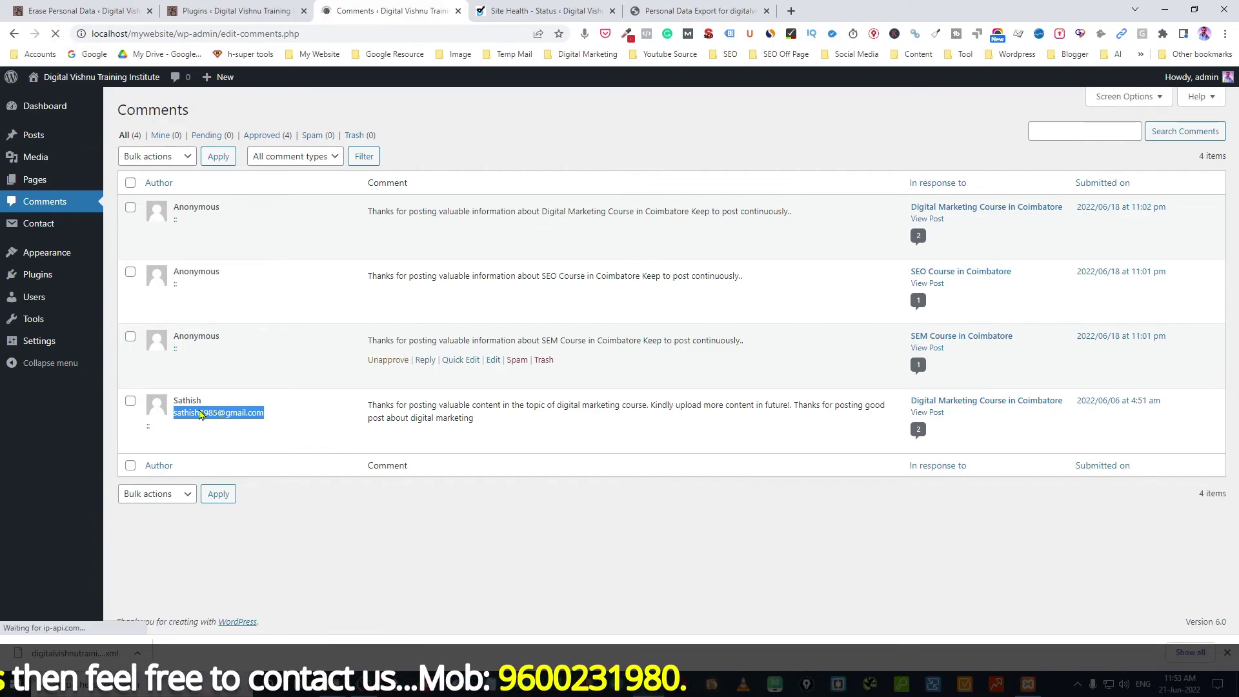